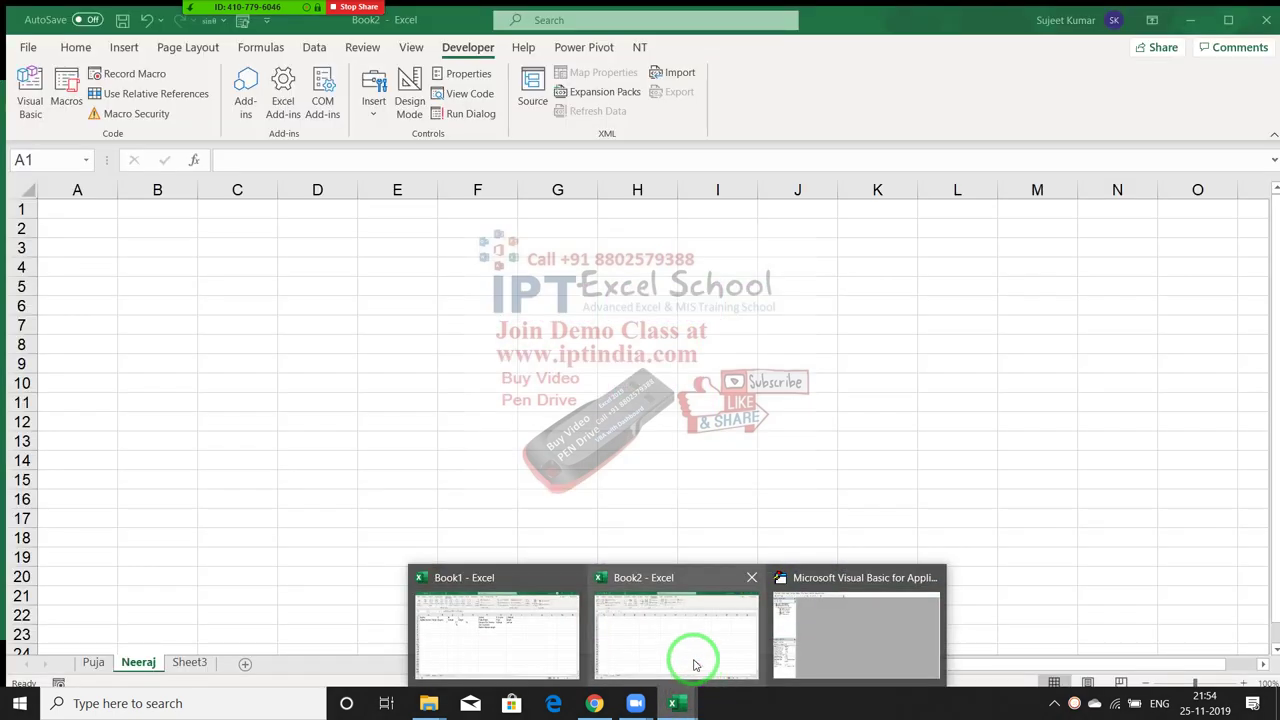
- Switch to the Book2 - Excel window from the taskbar
click(690, 657)
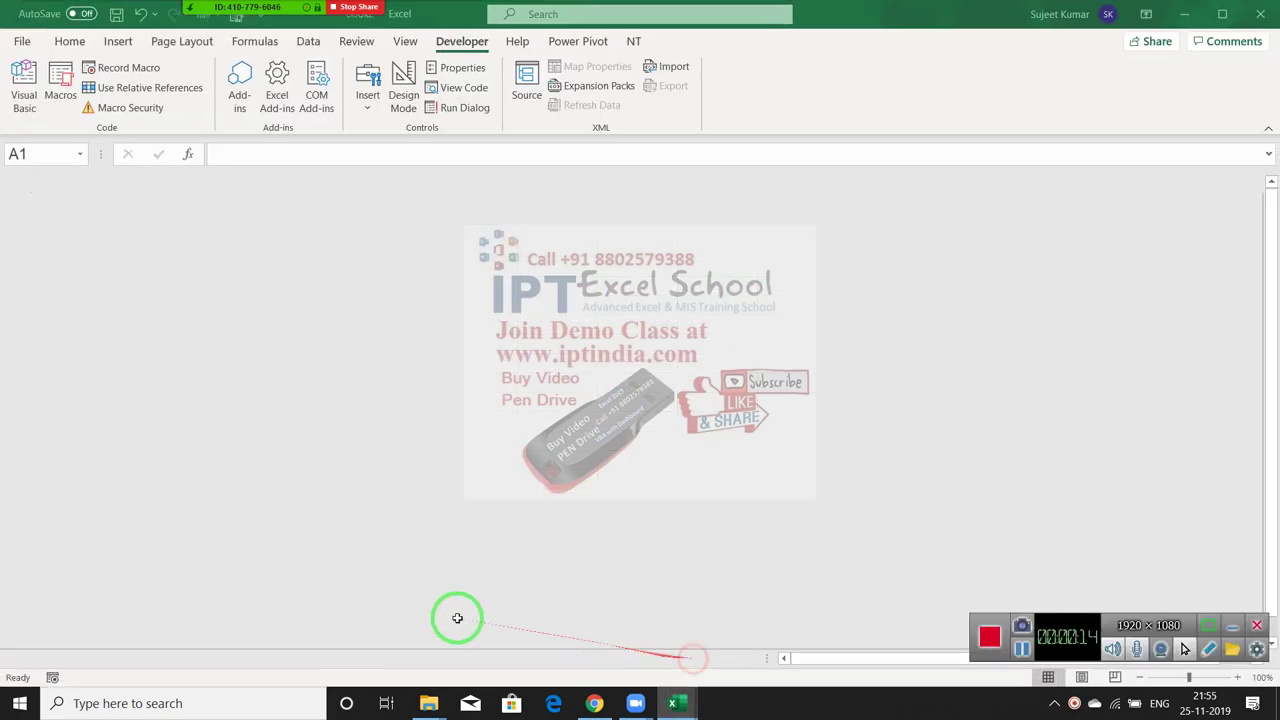
- Rename the third sheet Rekha and add new sheets named Mohan and Uday
click(185, 656)
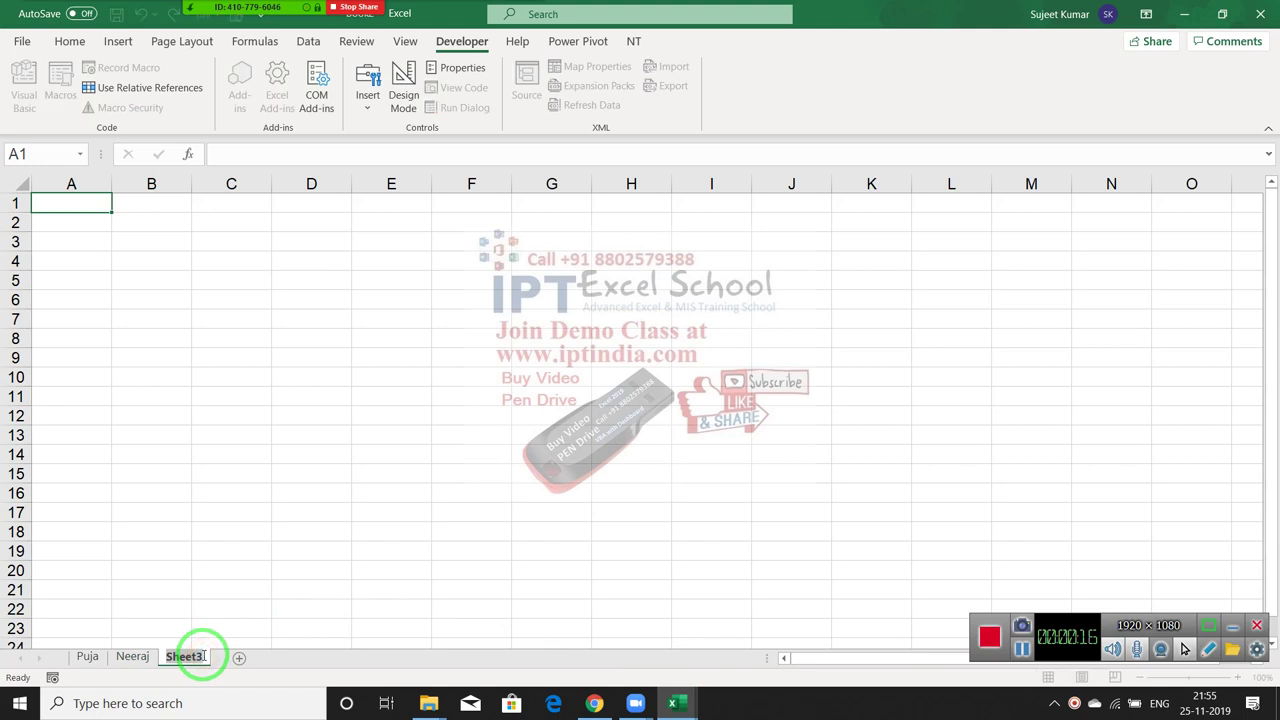
text(Rek)
text(ha)
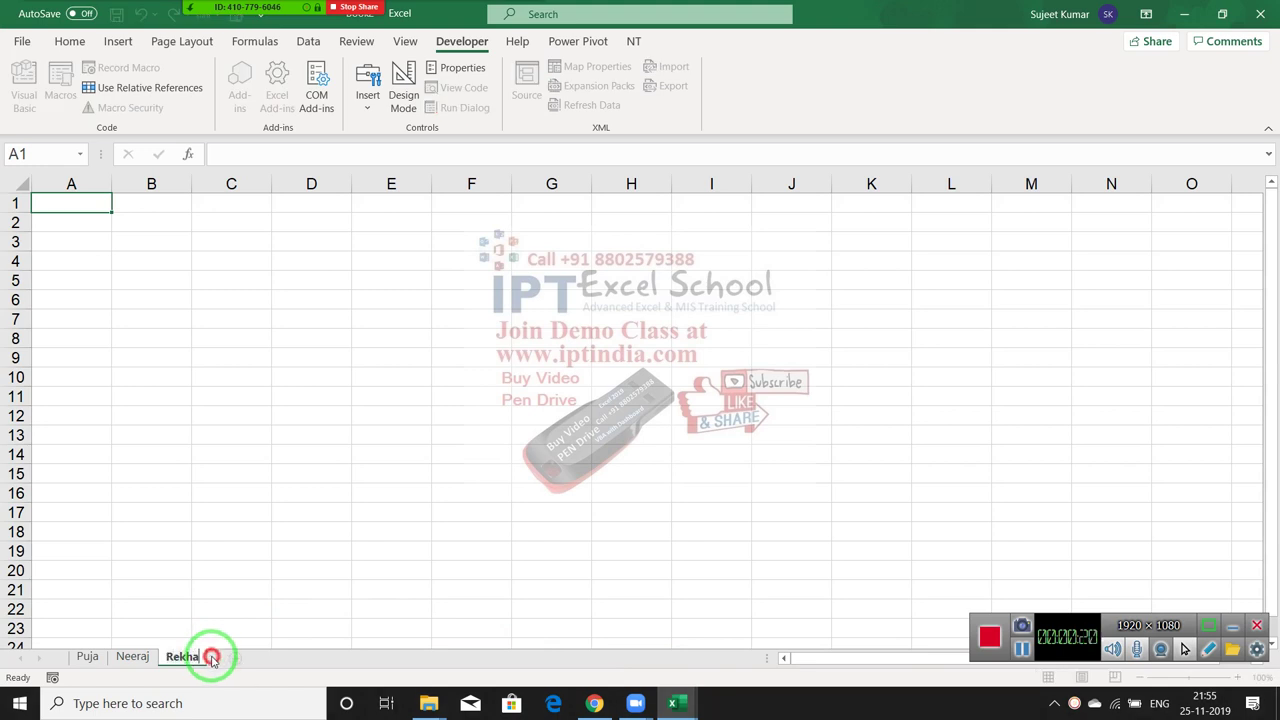
click(214, 656)
click(241, 656)
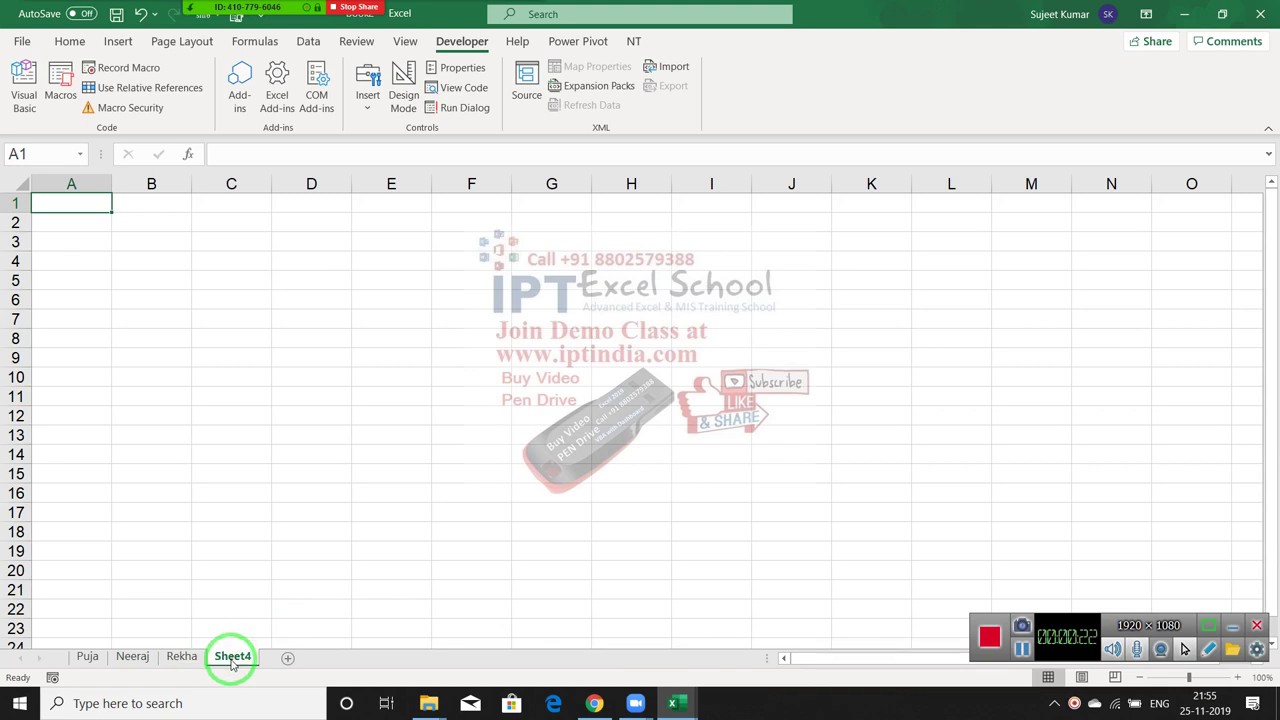
double_click(231, 660)
text(Mohan)
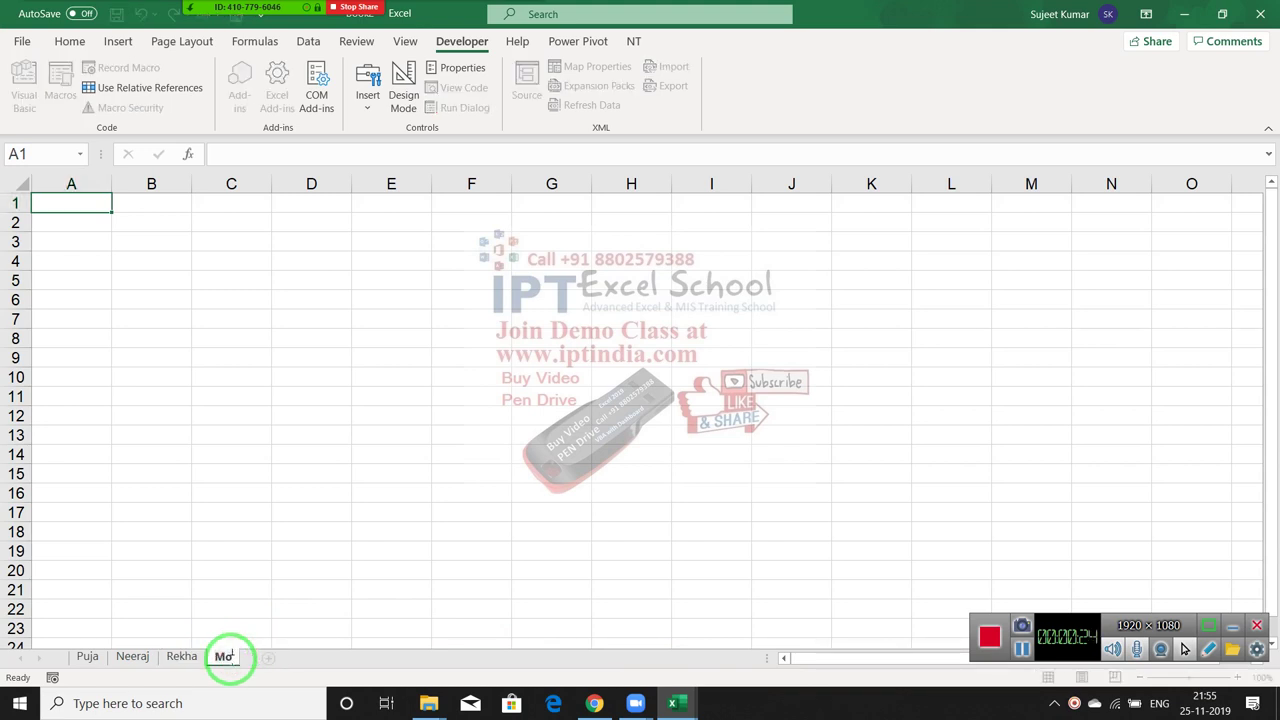
click(287, 657)
text(U)
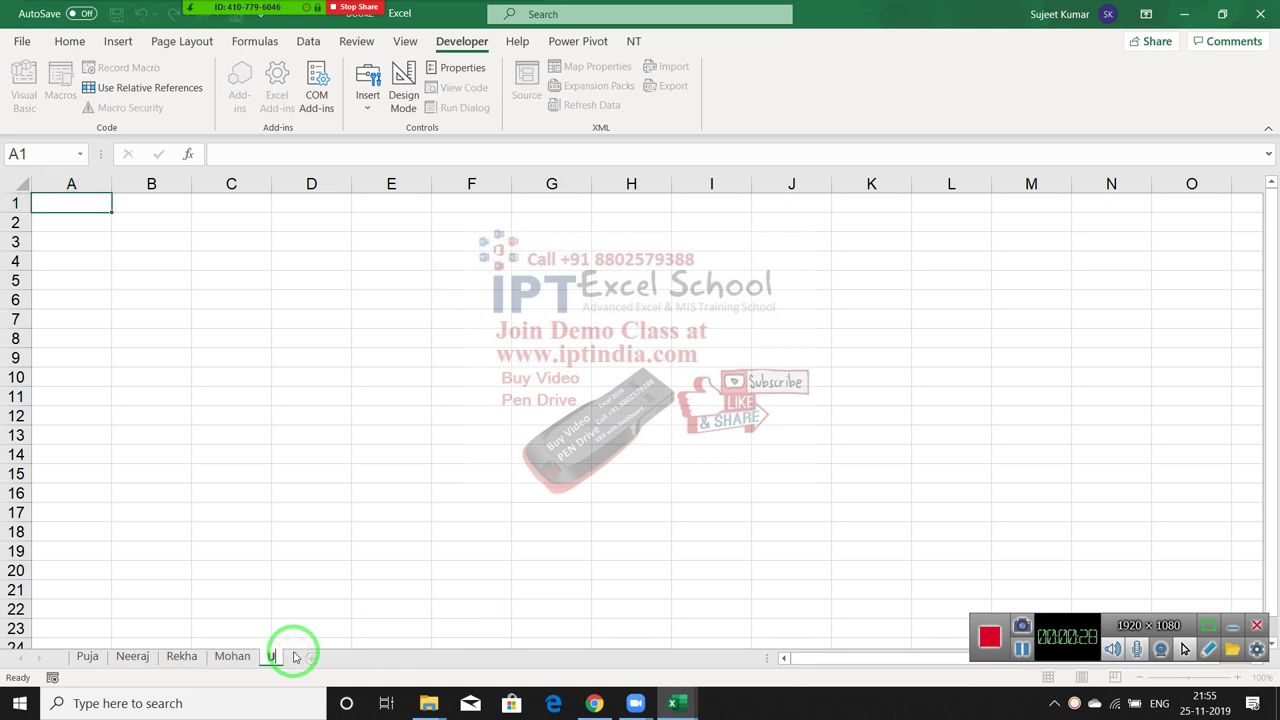
text(day)
key(Return)
click(354, 596)
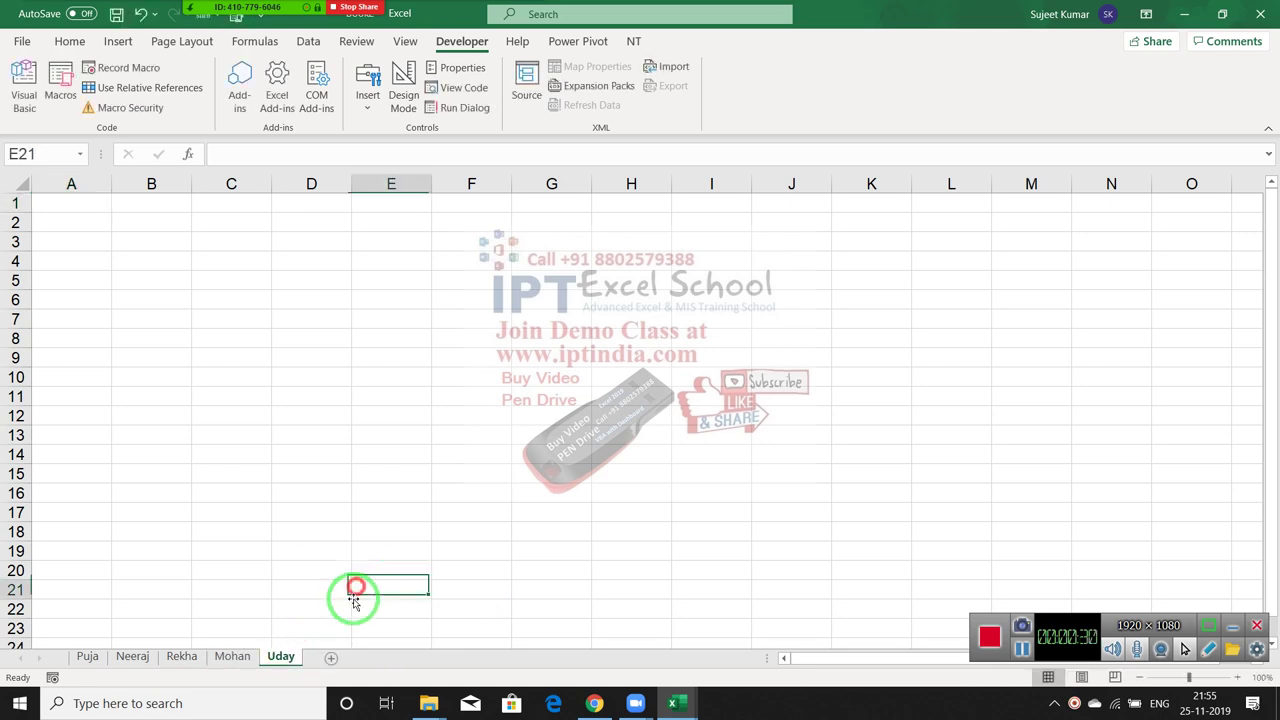
- Add sheets named Admin and Welcome, then switch to the Admin sheet
click(331, 657)
double_click(331, 657)
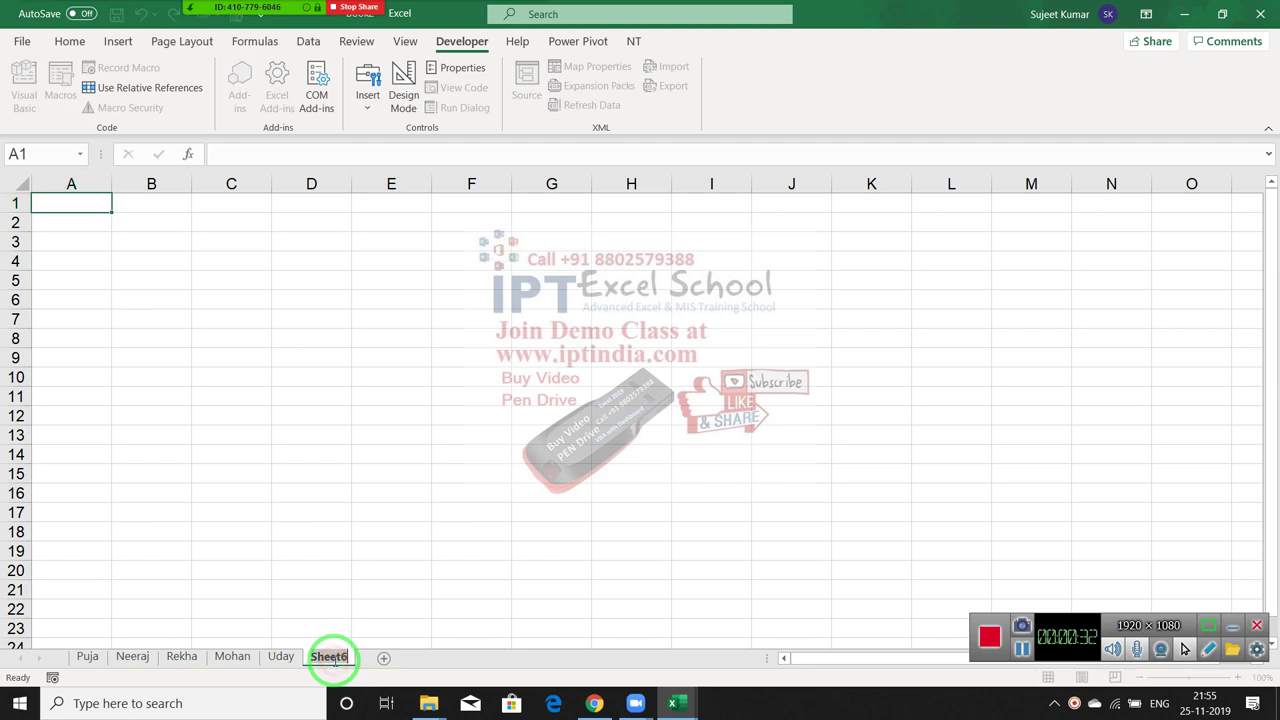
text(Adm)
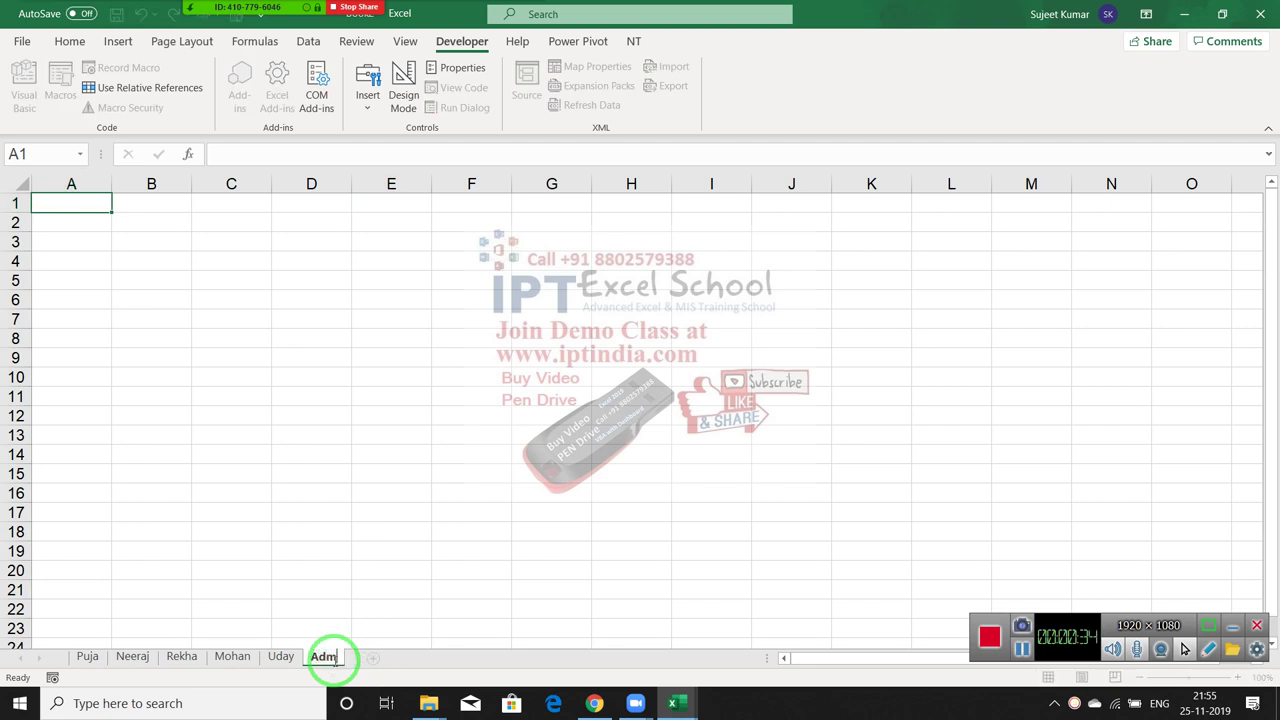
text(in)
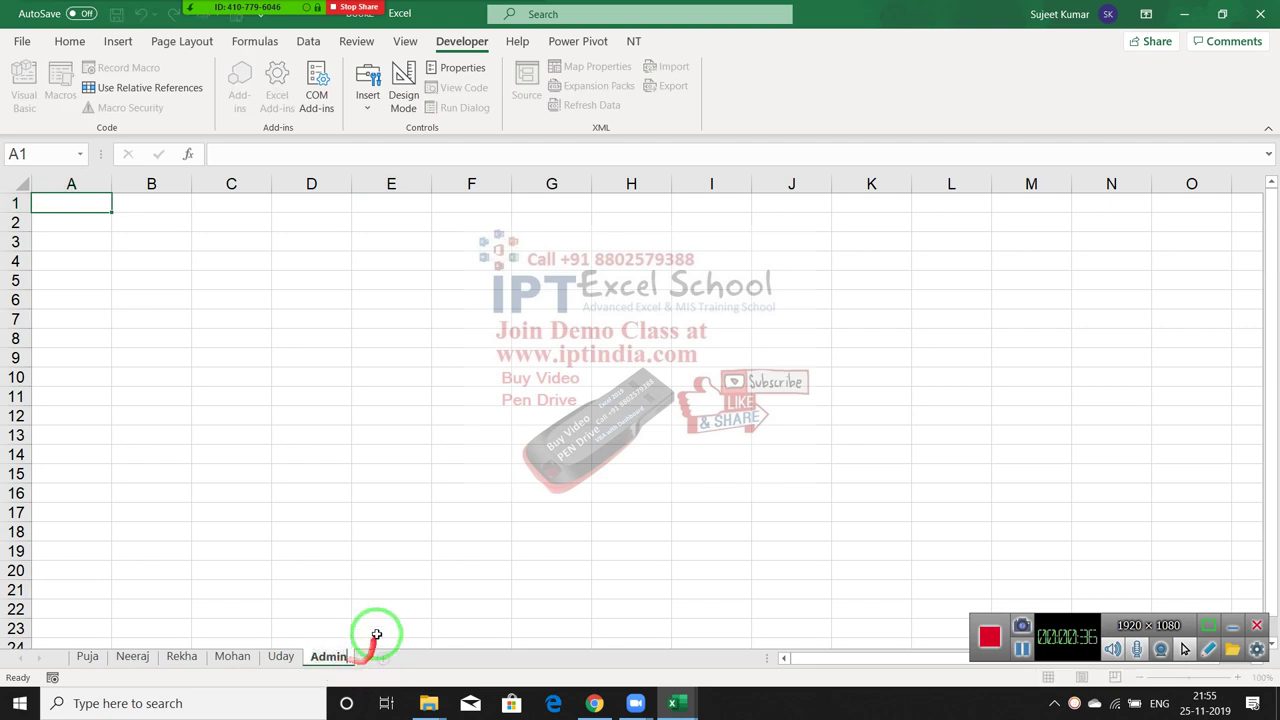
click(376, 628)
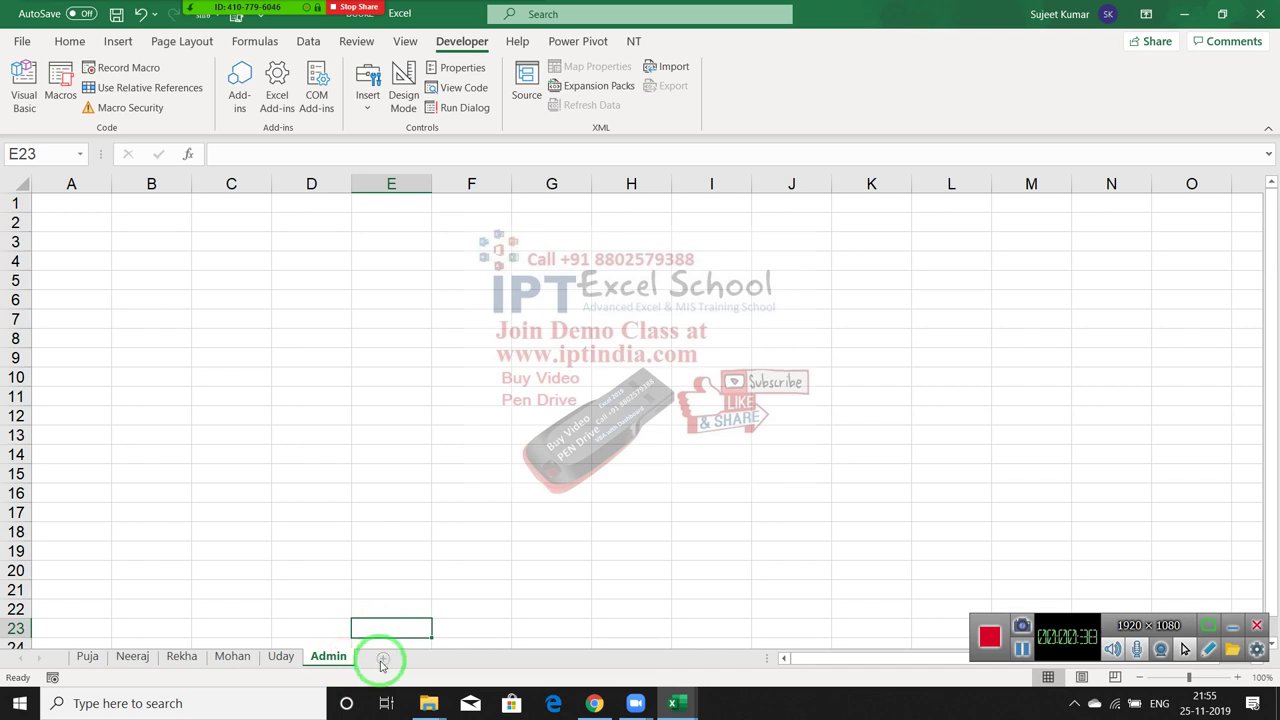
click(380, 660)
double_click(375, 657)
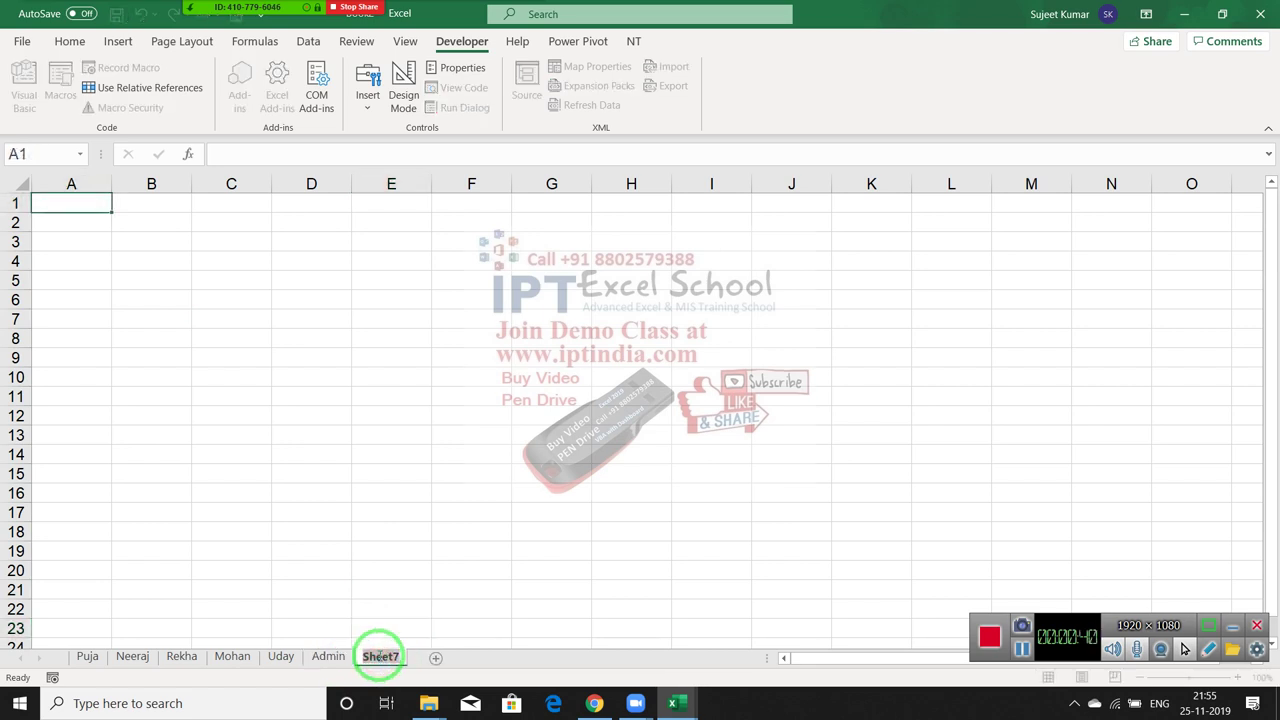
text(Wel)
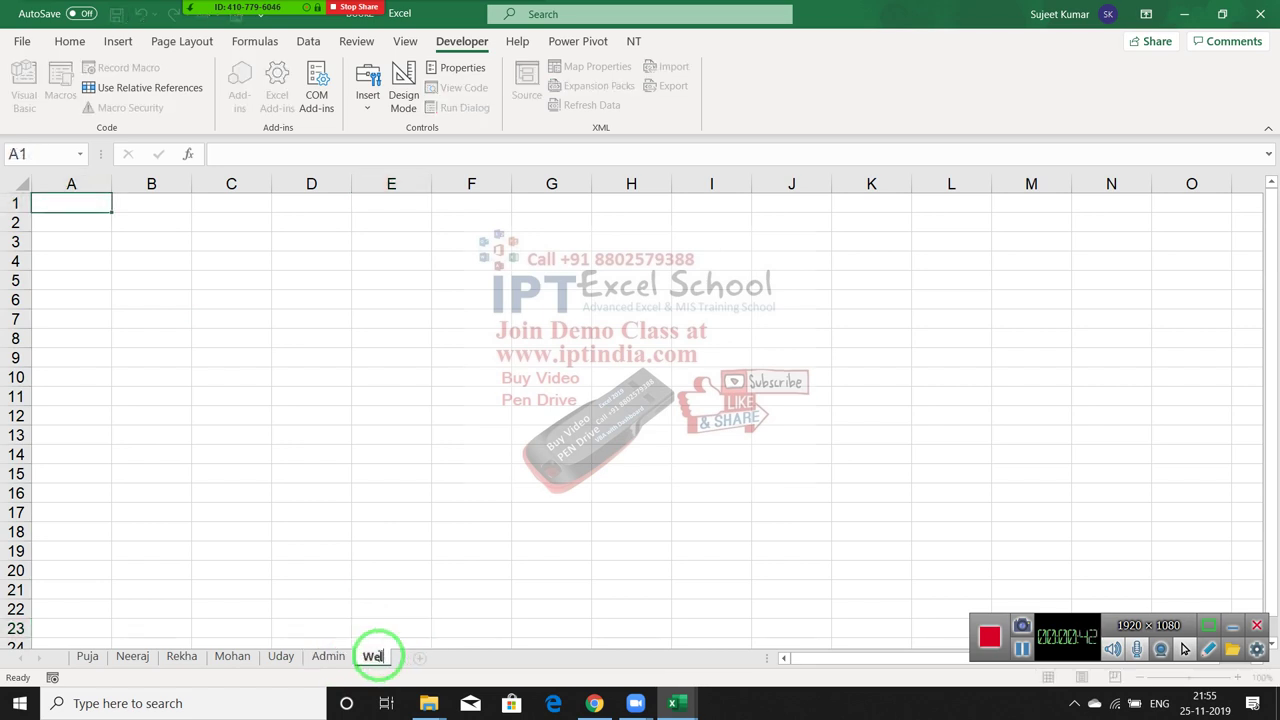
text(com)
text(e)
key(Return)
click(384, 592)
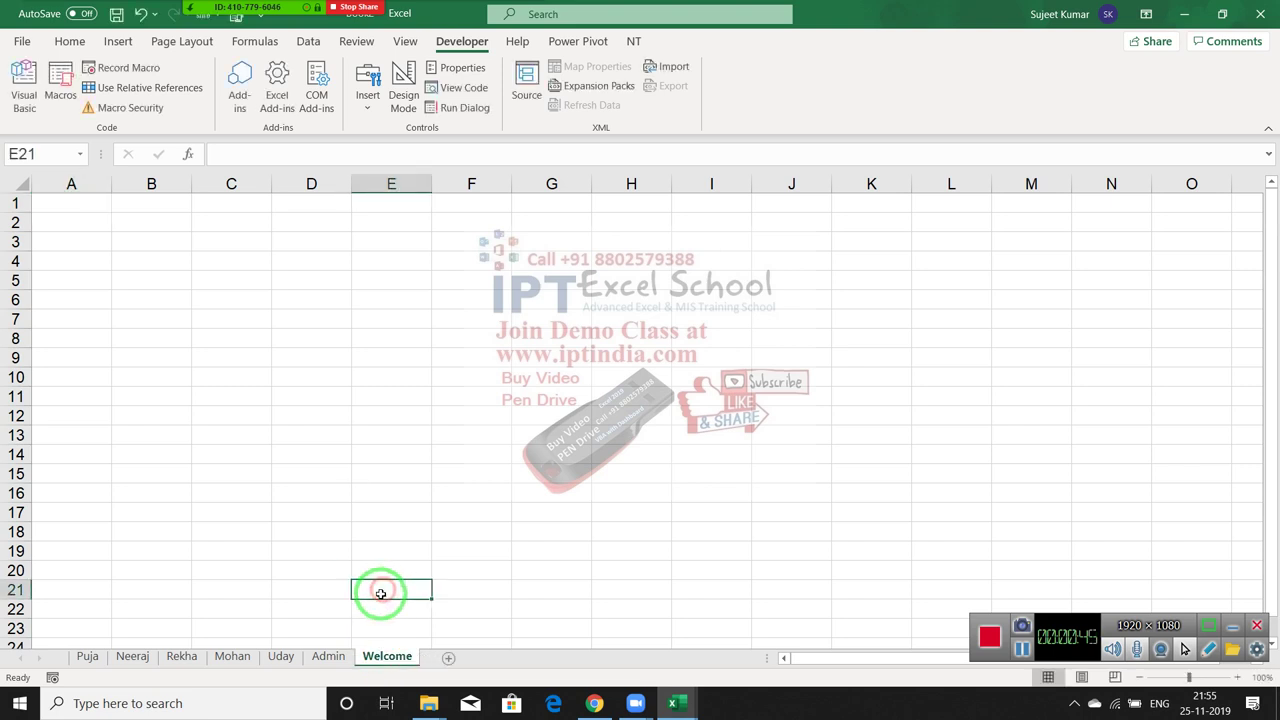
click(328, 656)
- Enter User and Pass headings in A1:B1 and the first four user names, starting with puja and neeraj
click(75, 203)
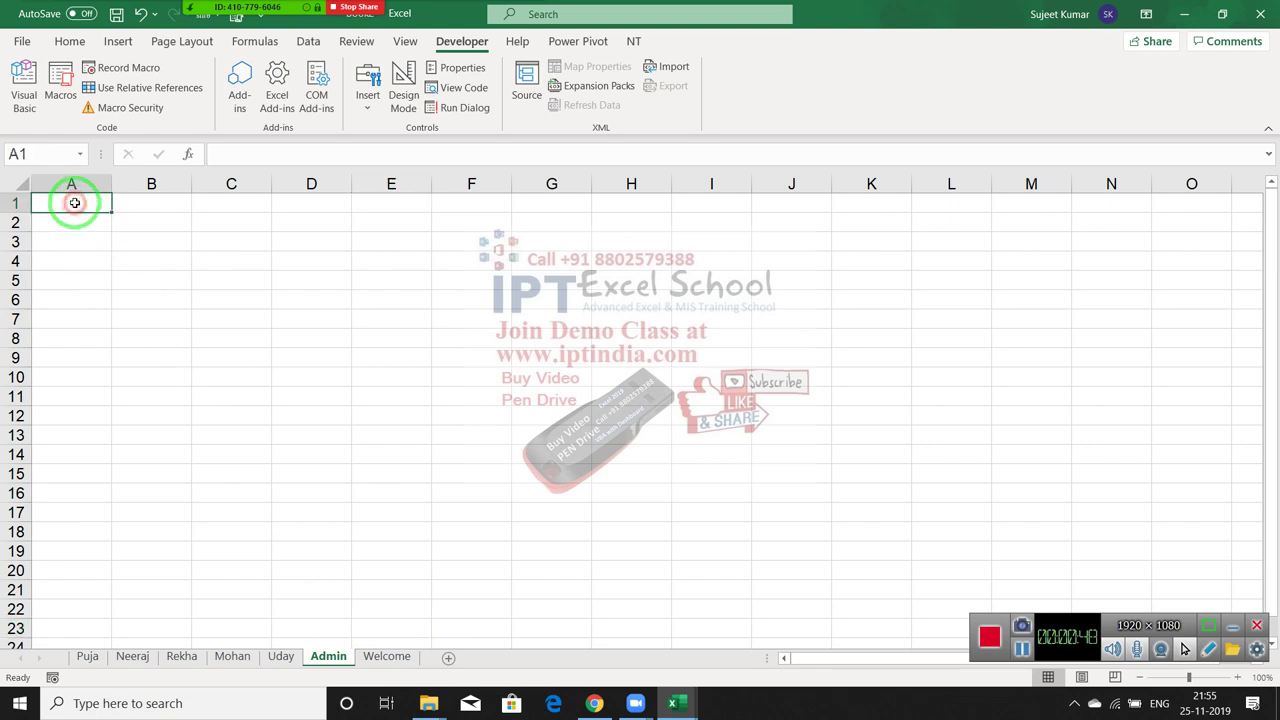
text(User)
key(Tab)
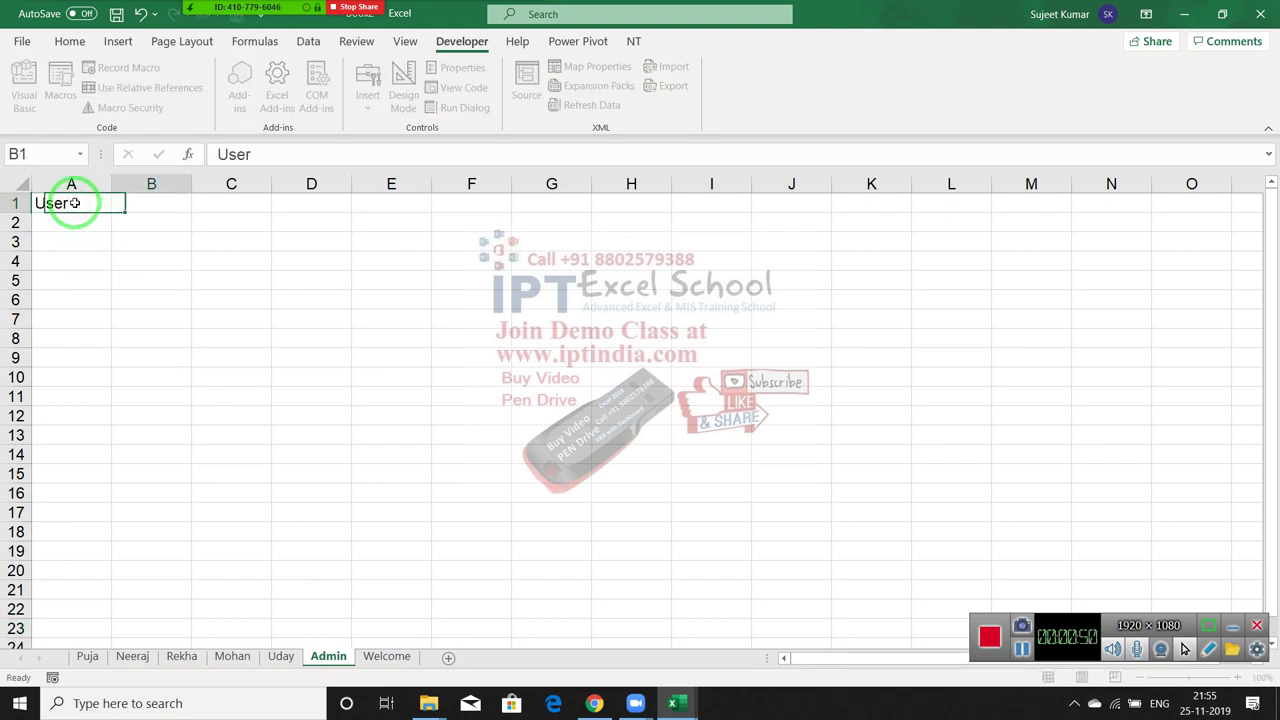
text(Pass)
key(Return)
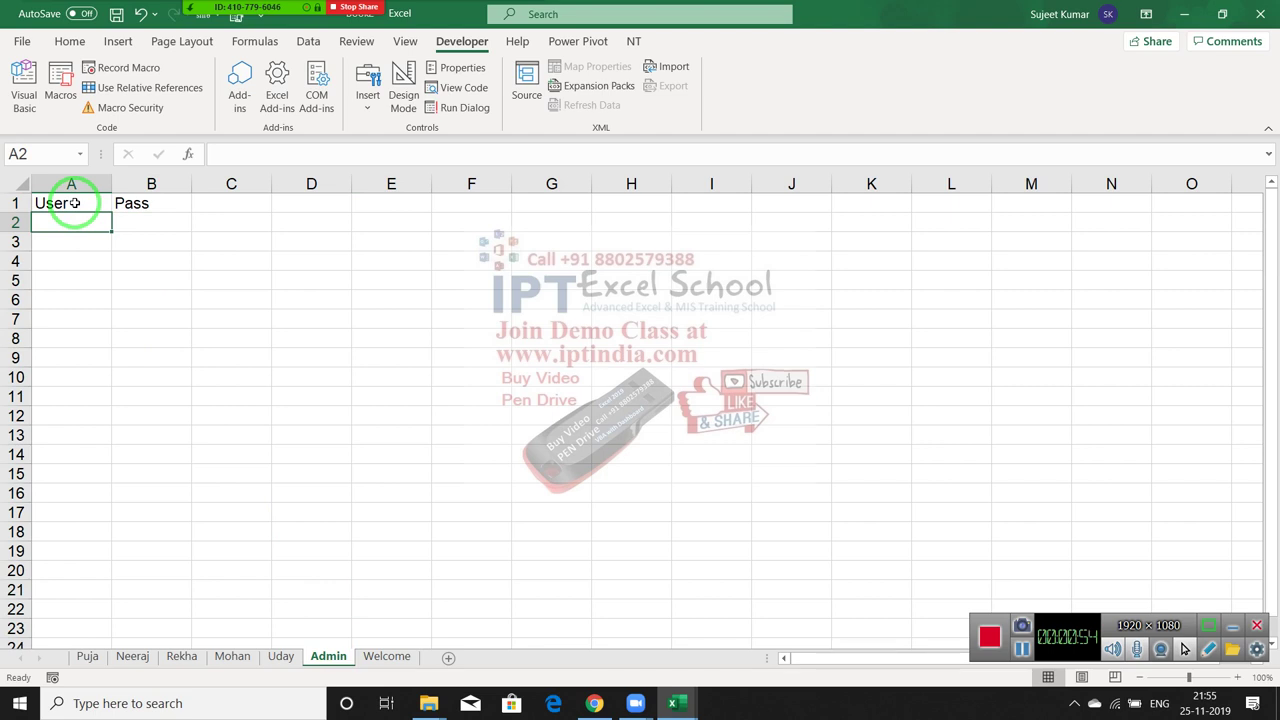
text(puja)
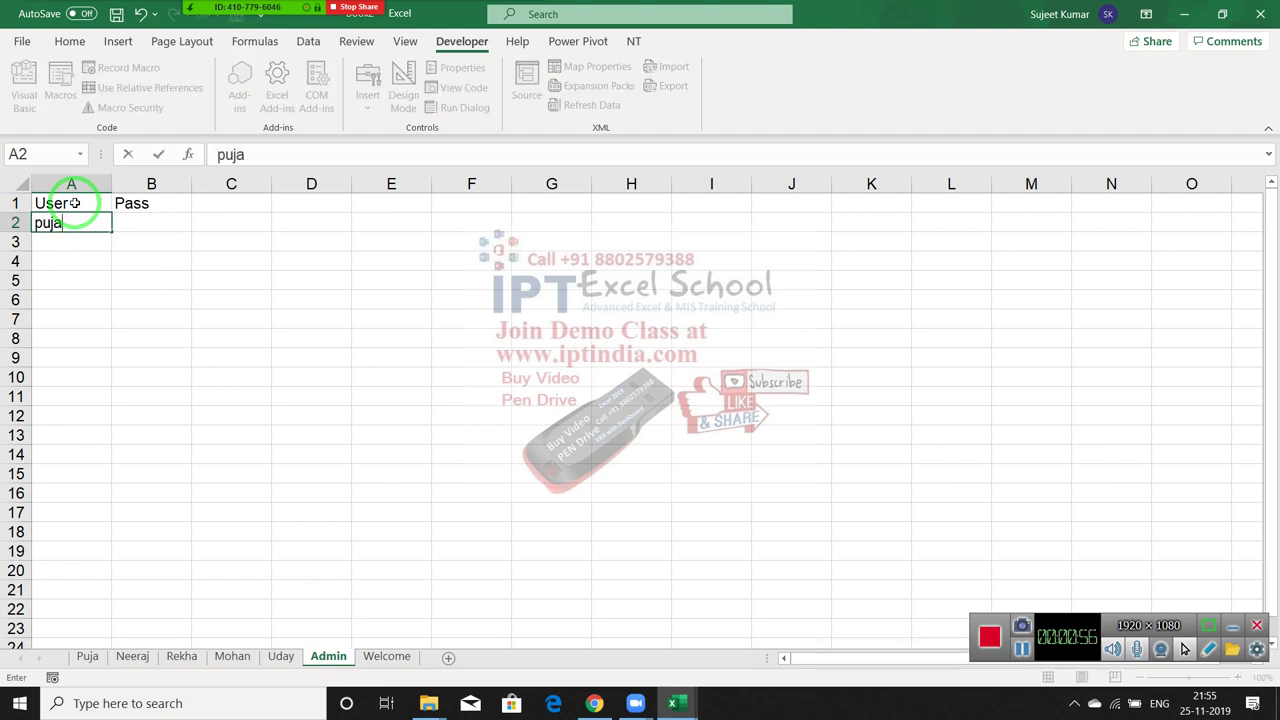
key(Return)
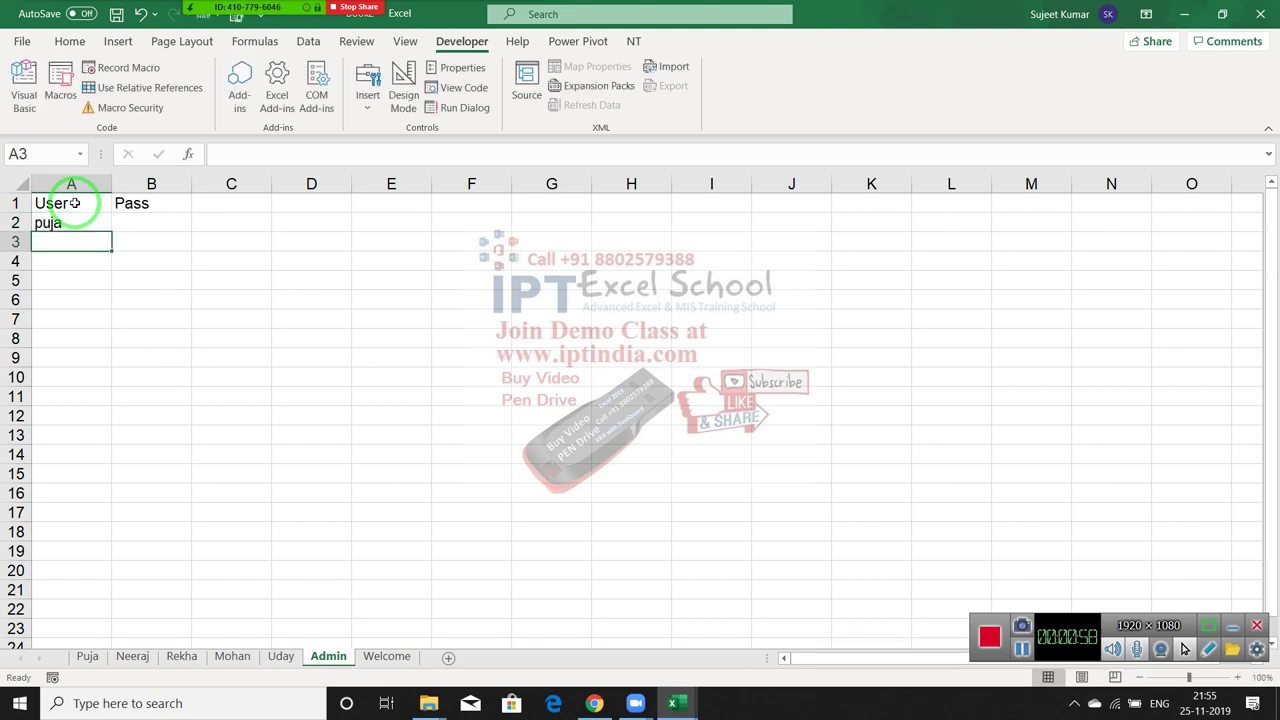
text(neeraj)
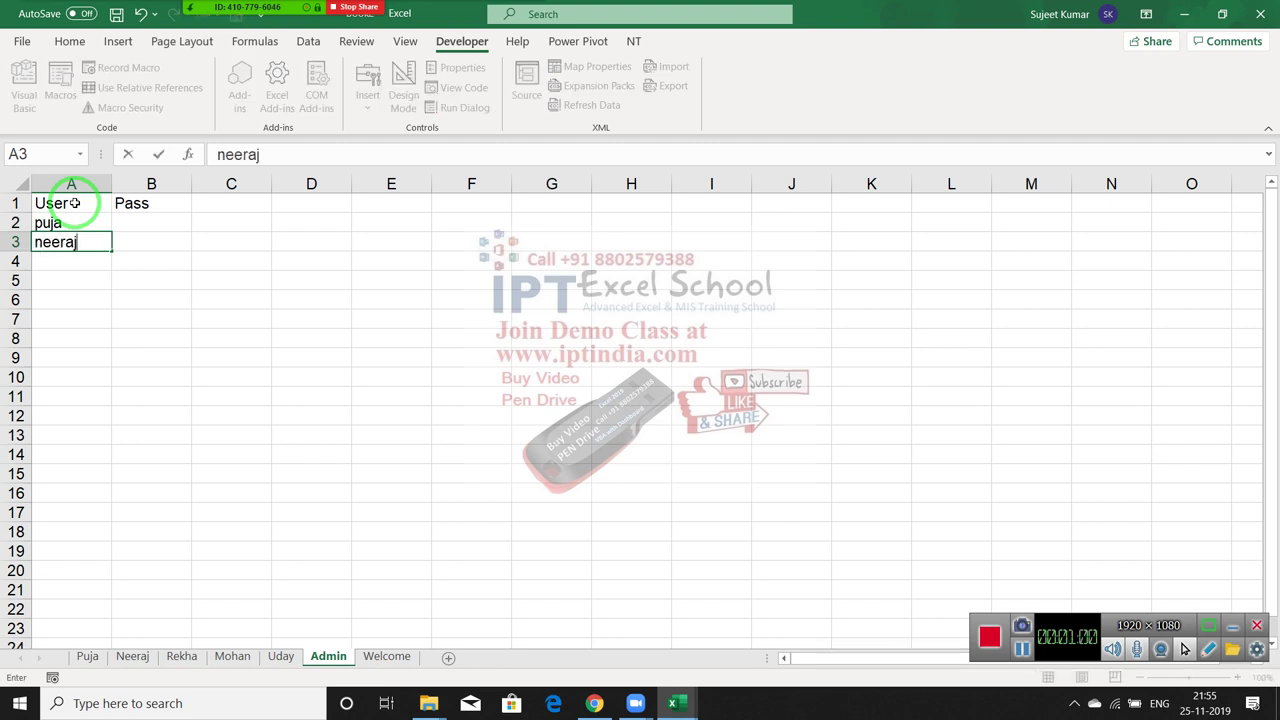
key(Return)
text(rekha)
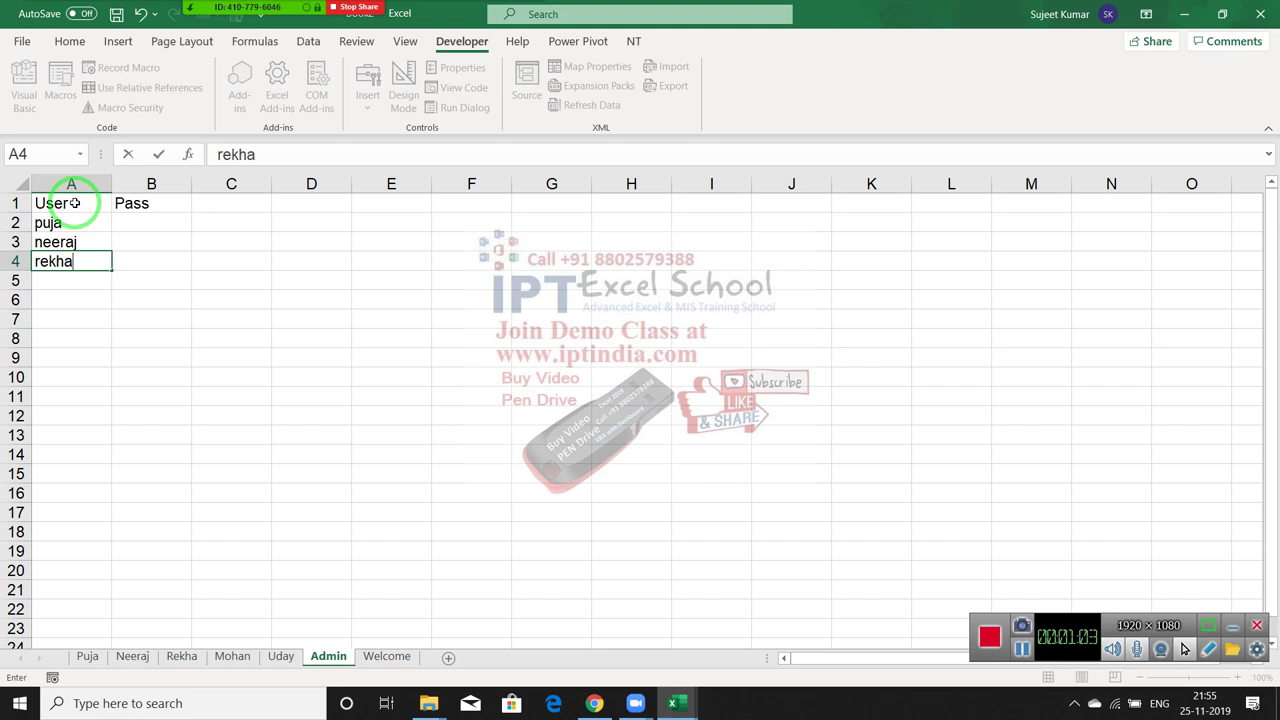
key(Return)
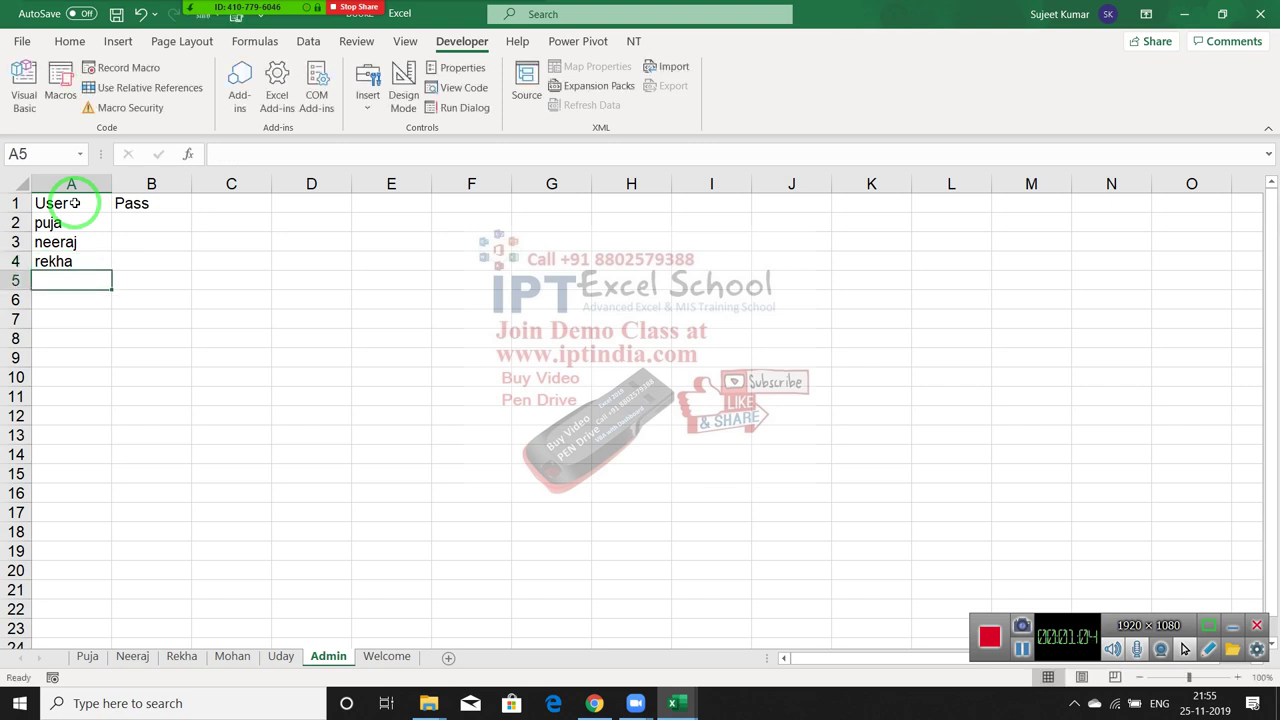
text(uday)
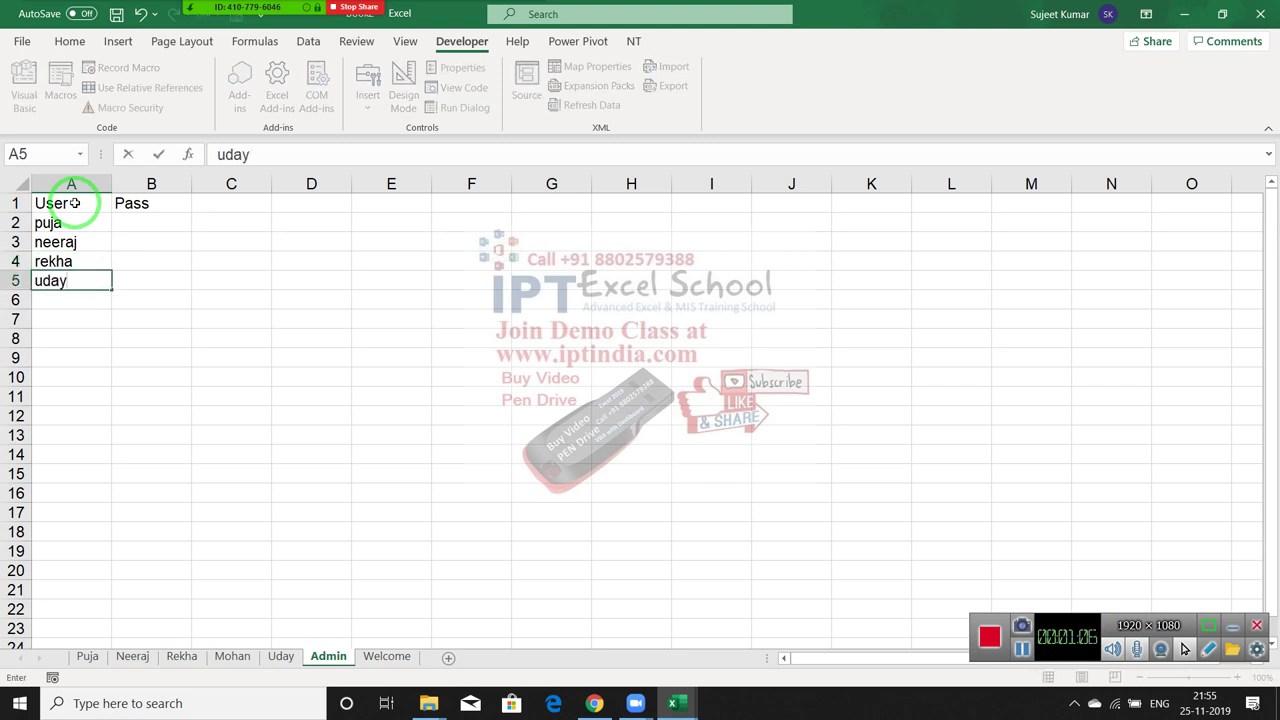
key(Return)
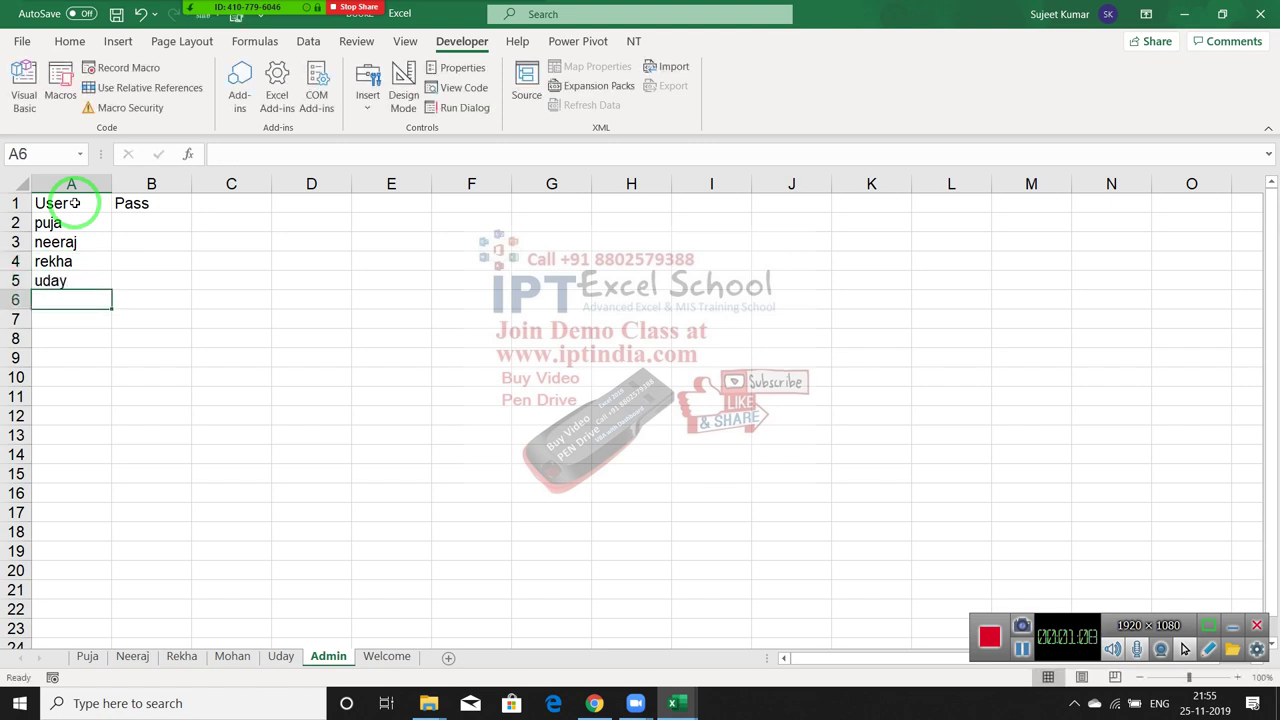
- Add the fifth user name and admin at the bottom of the User column
key(Up)
key(Up)
key(Up)
key(Up)
key(shift+Down)
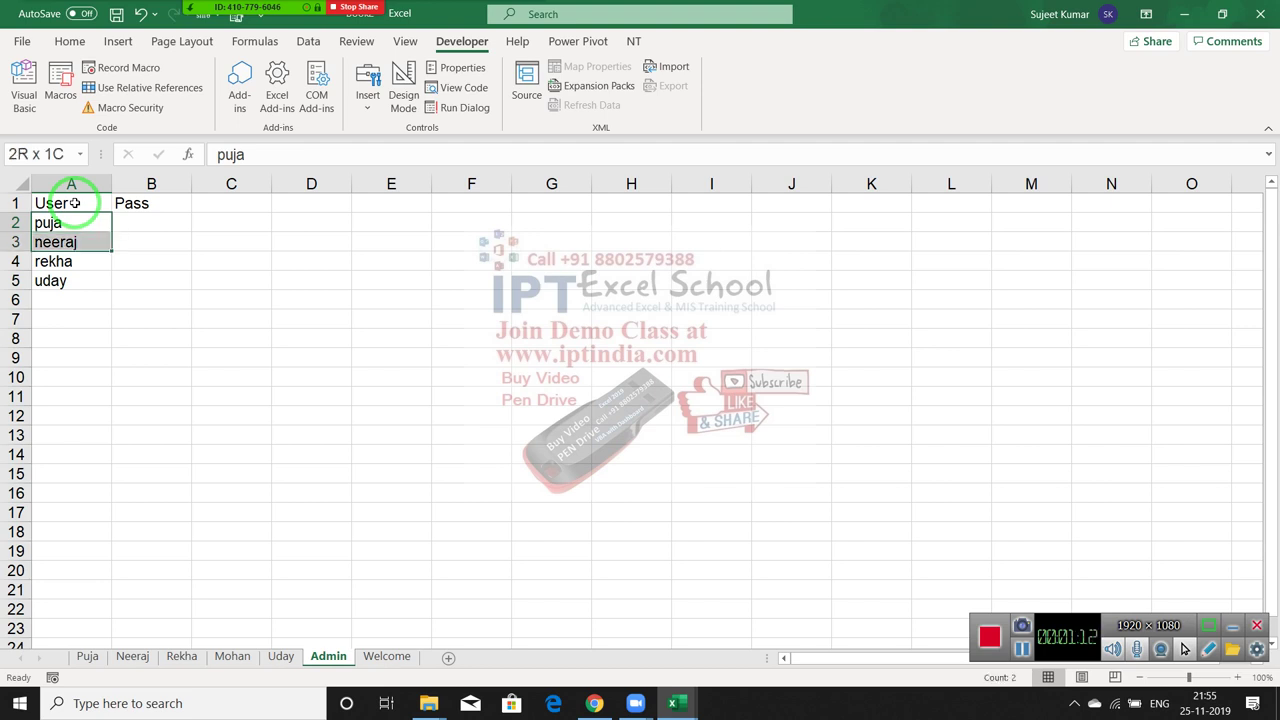
key(Down)
key(Down)
key(Down)
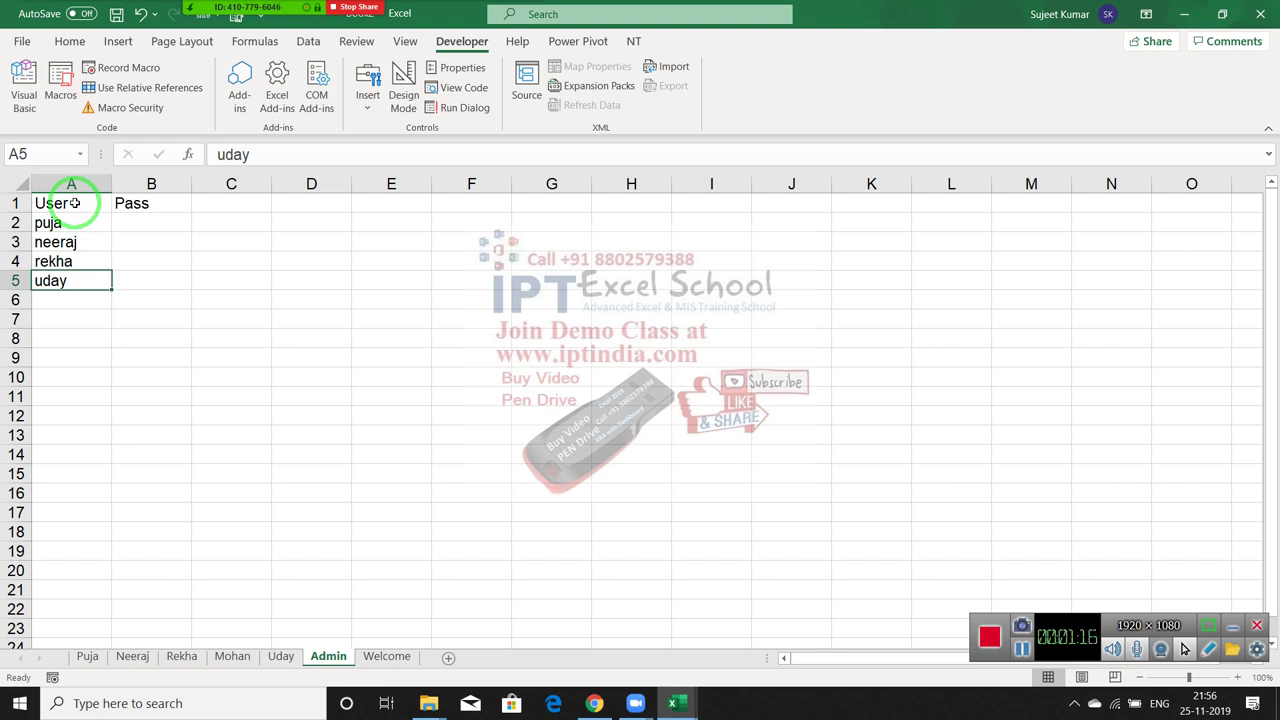
key(Up)
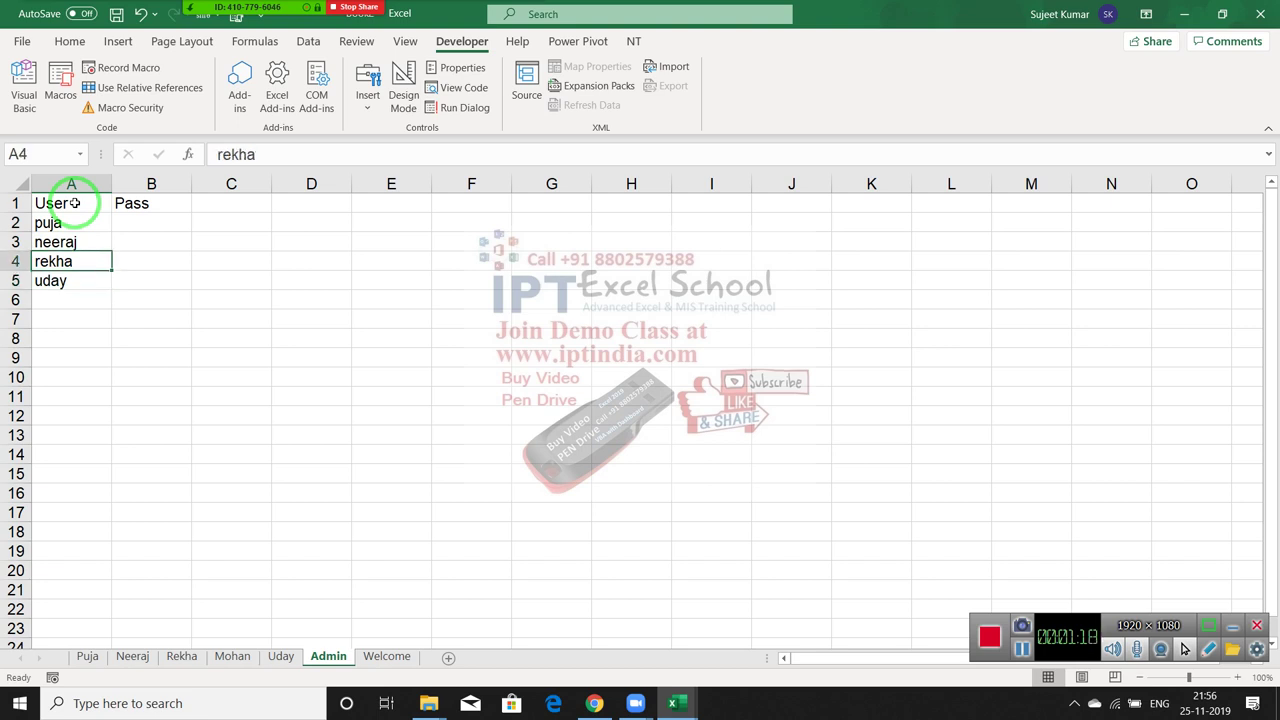
key(Down)
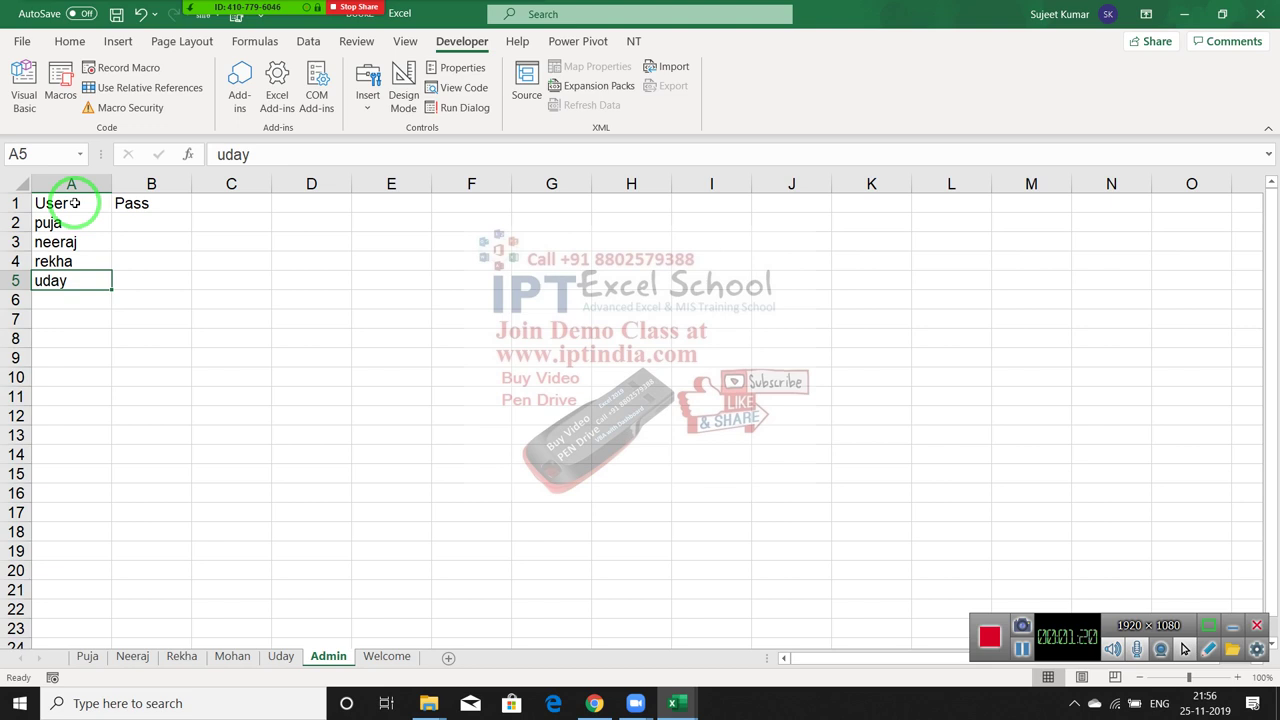
key(Down)
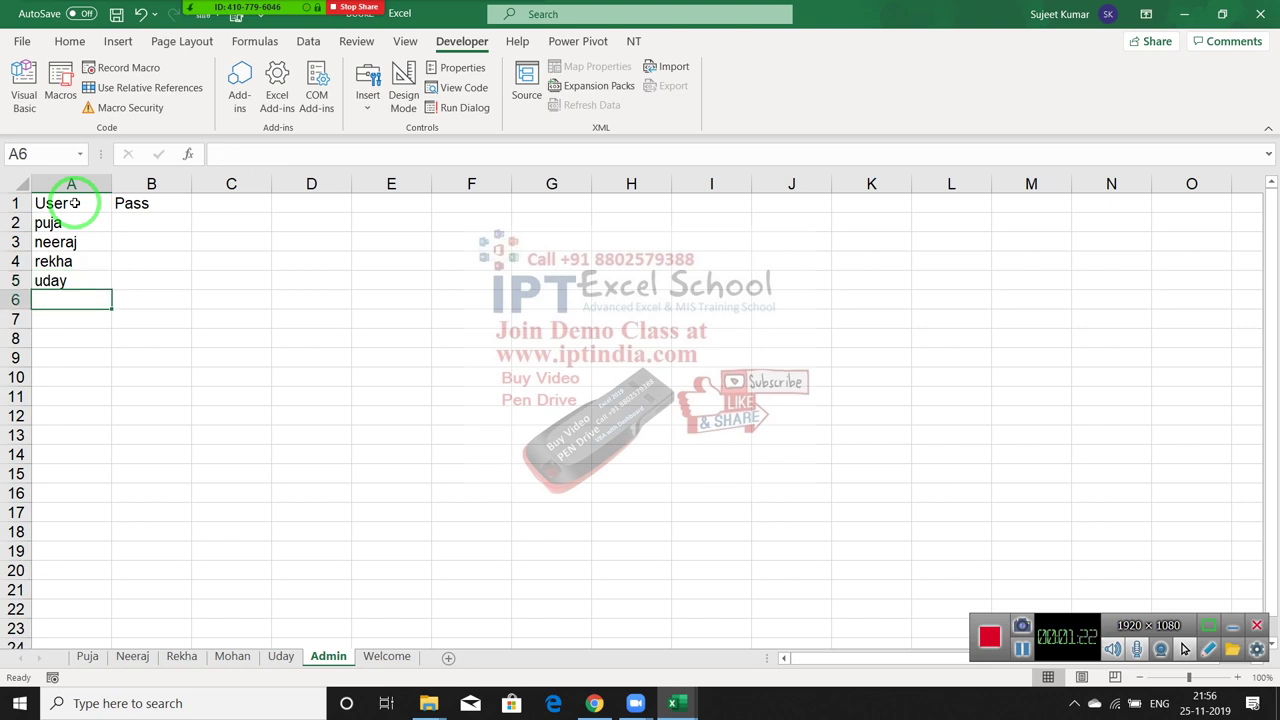
text(mohan)
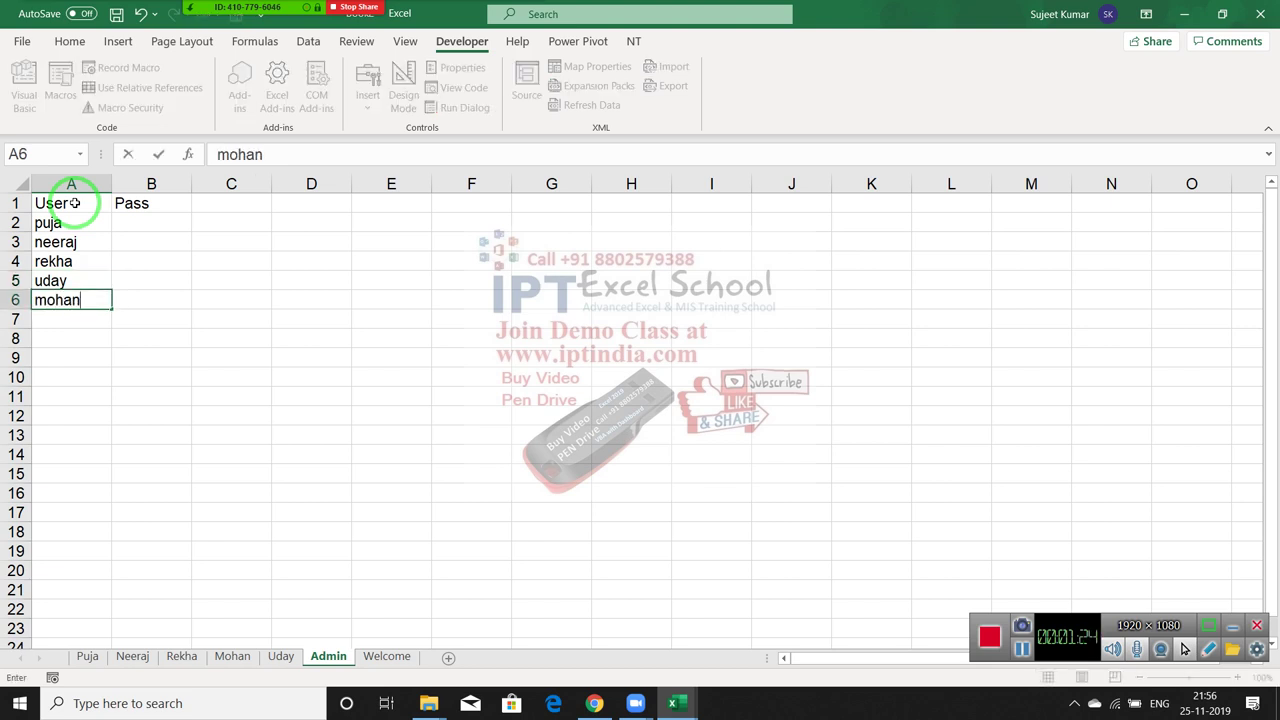
key(Return)
text(ad)
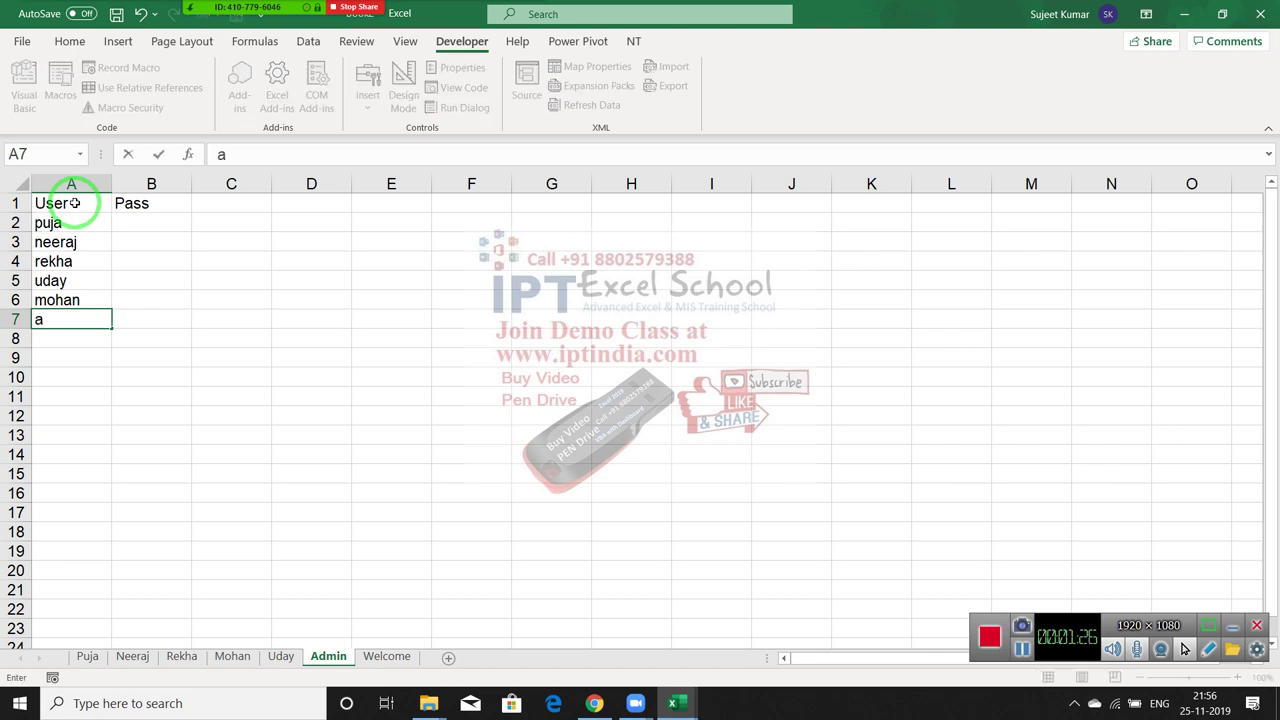
text(min)
key(Tab)
key(Up)
key(Up)
key(Up)
key(Up)
key(Up)
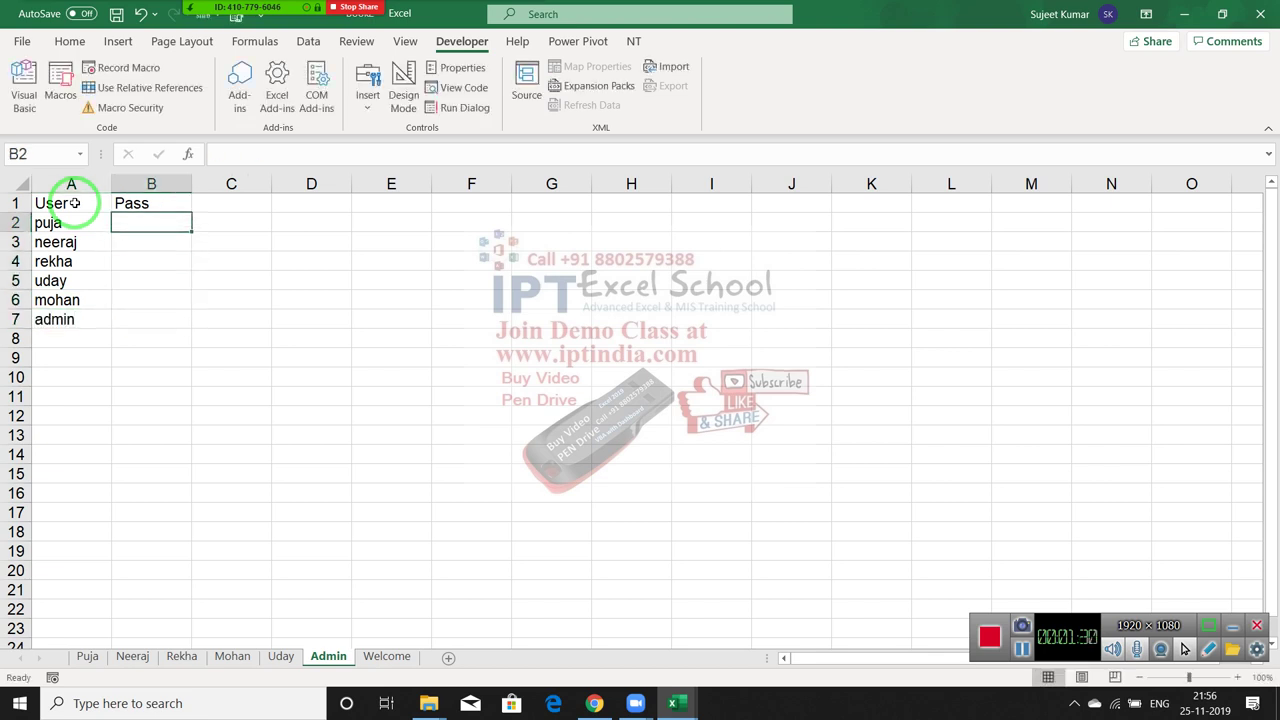
text(12)
key(Return)
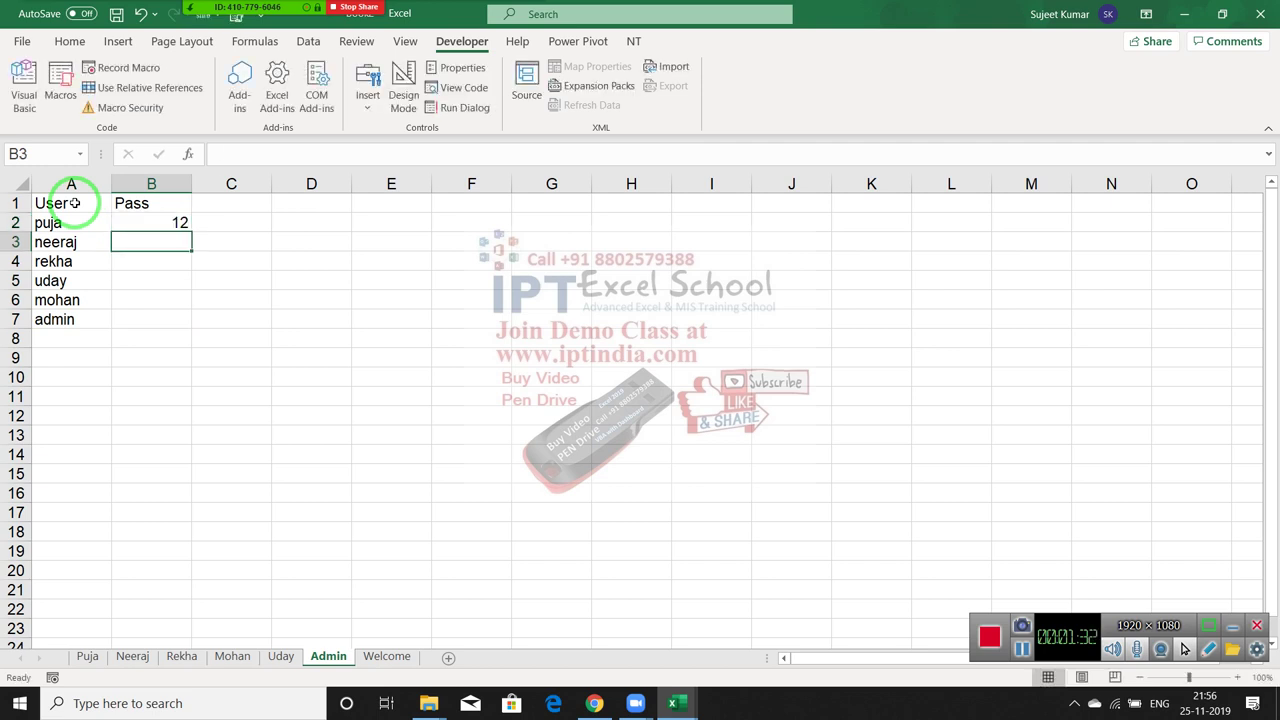
text(13)
key(Return)
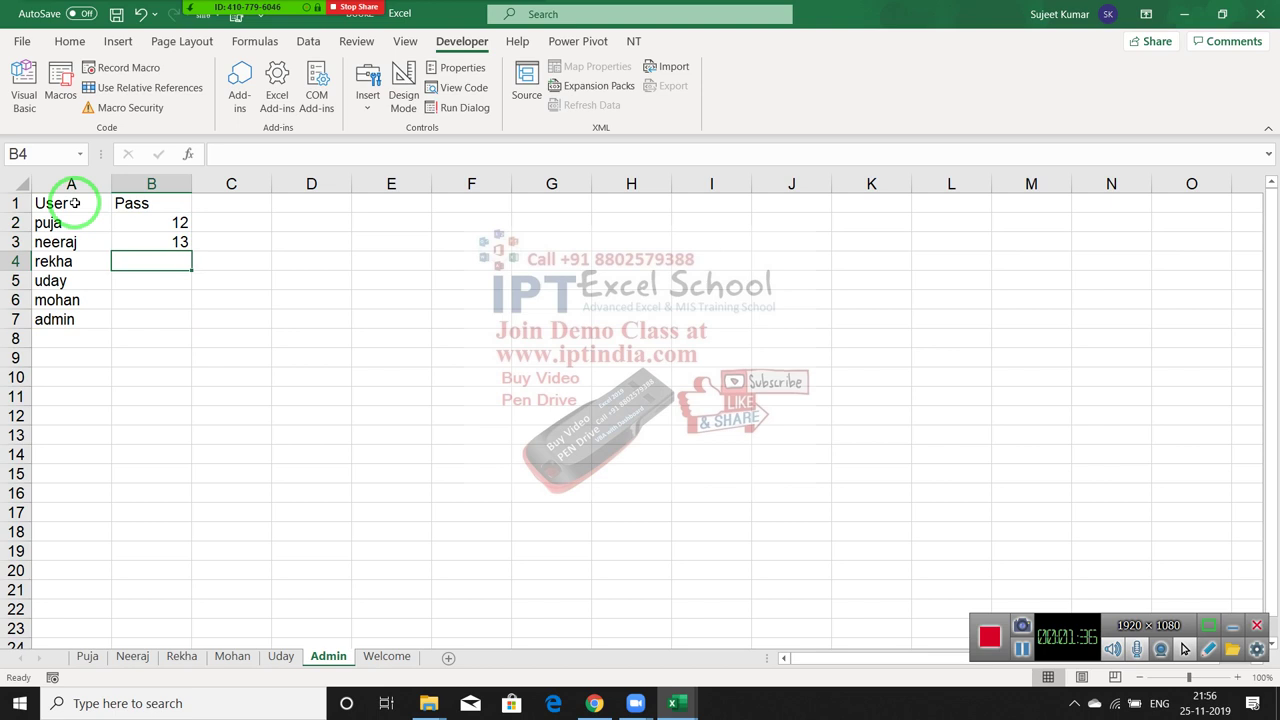
key(Up)
key(Up)
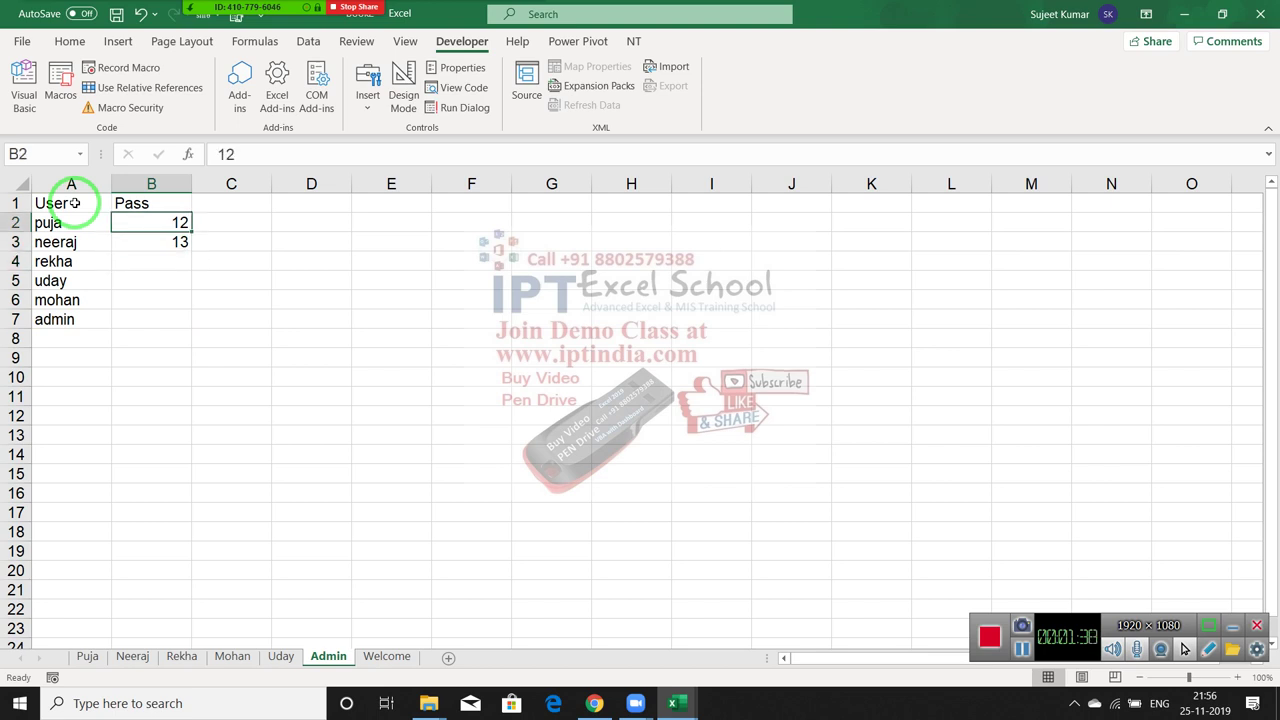
key(ctrl+space)
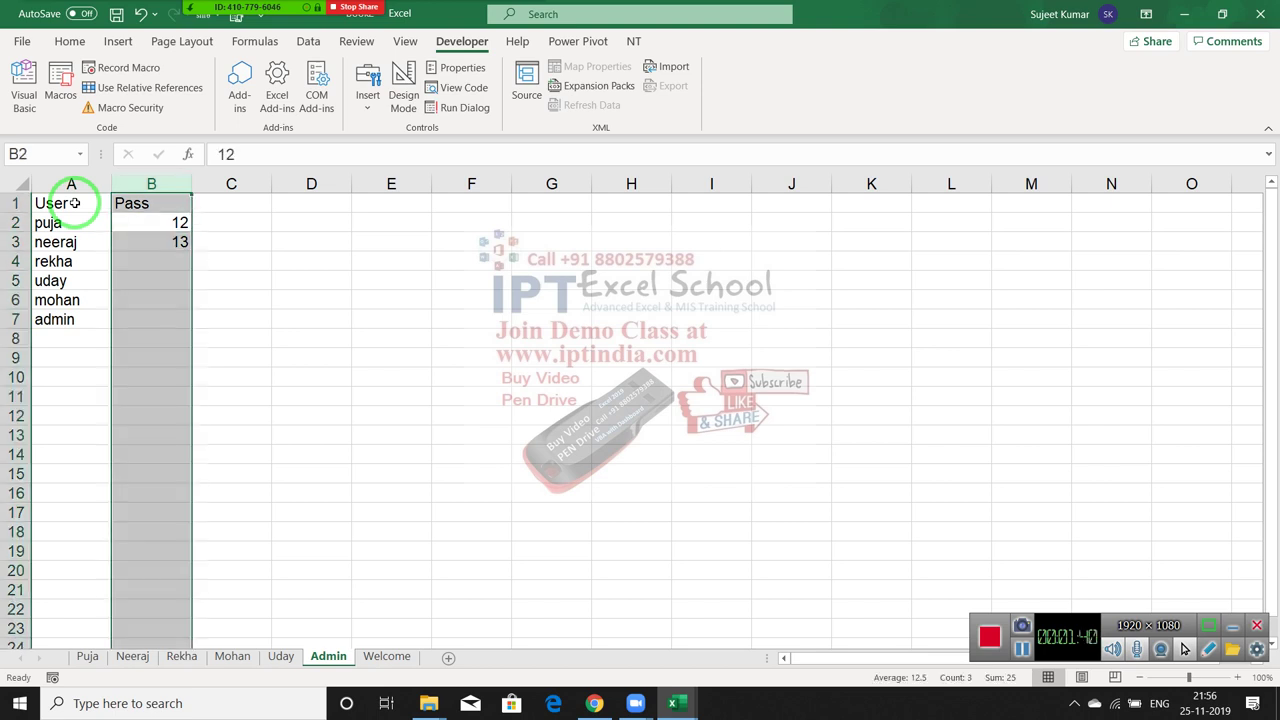
- Apply the Text number format to the selected Pass column in Format Cells
click(66, 42)
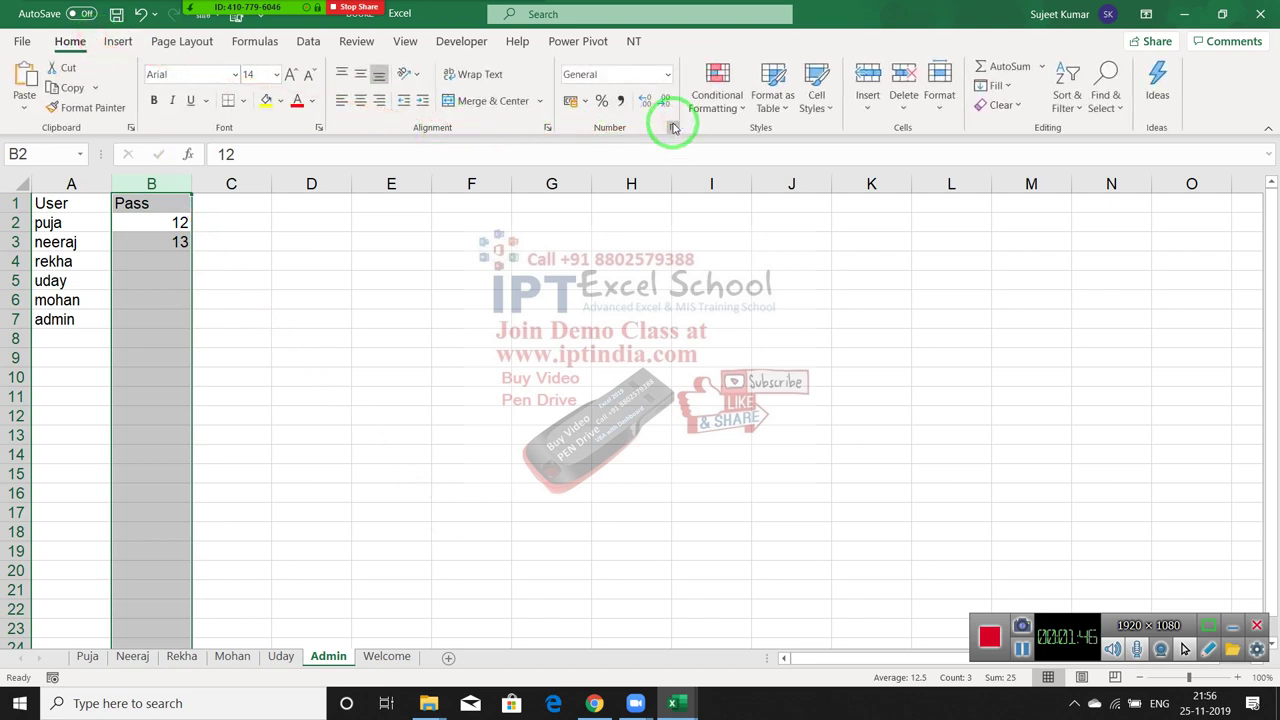
click(673, 127)
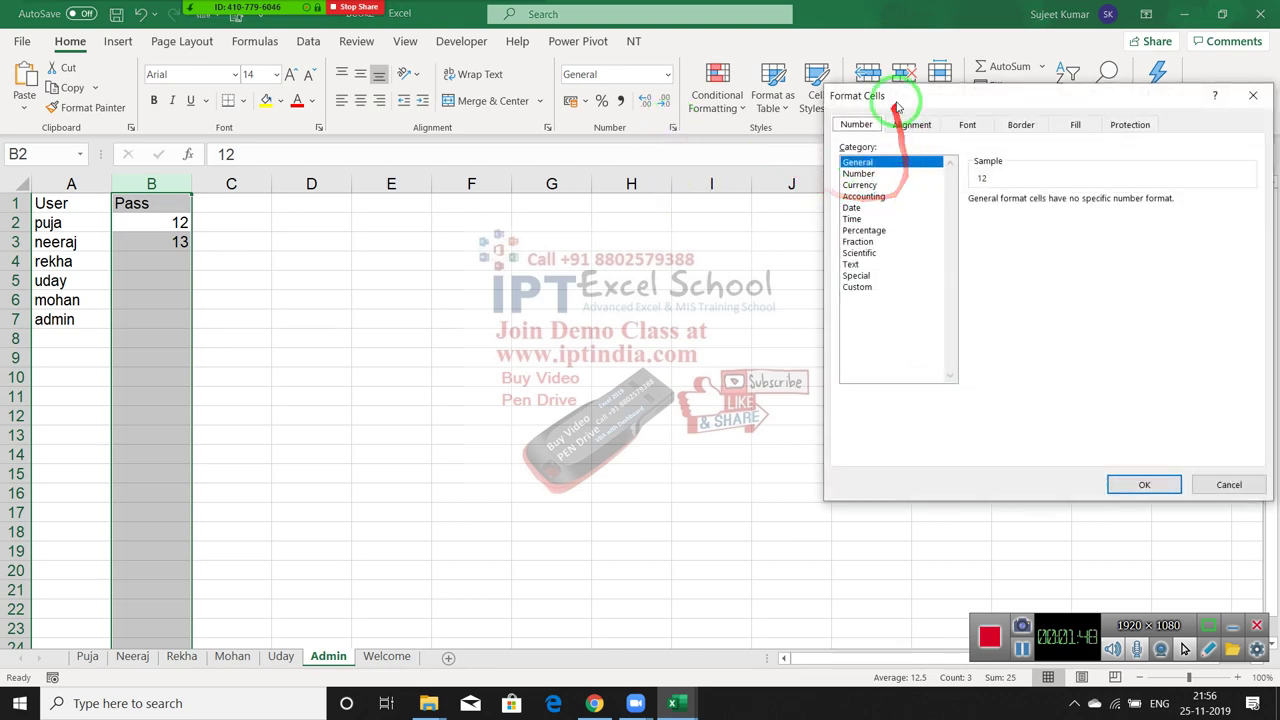
drag(895, 100, 537, 141)
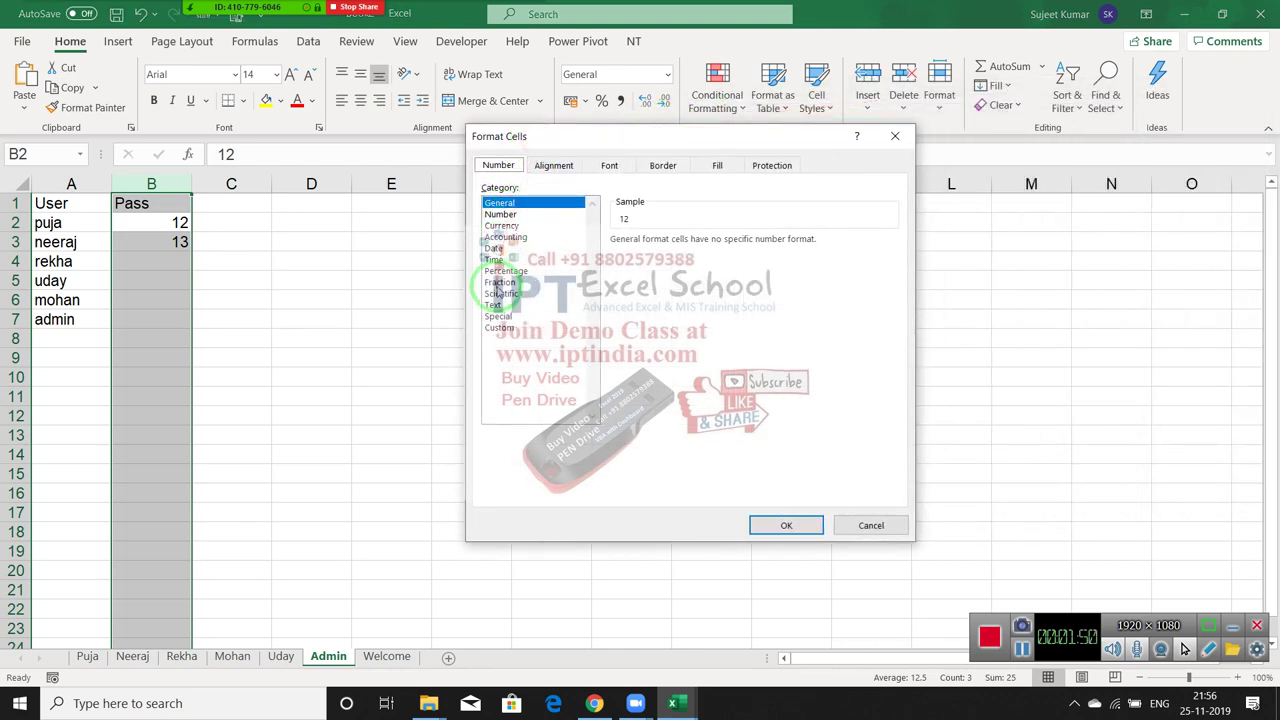
click(494, 305)
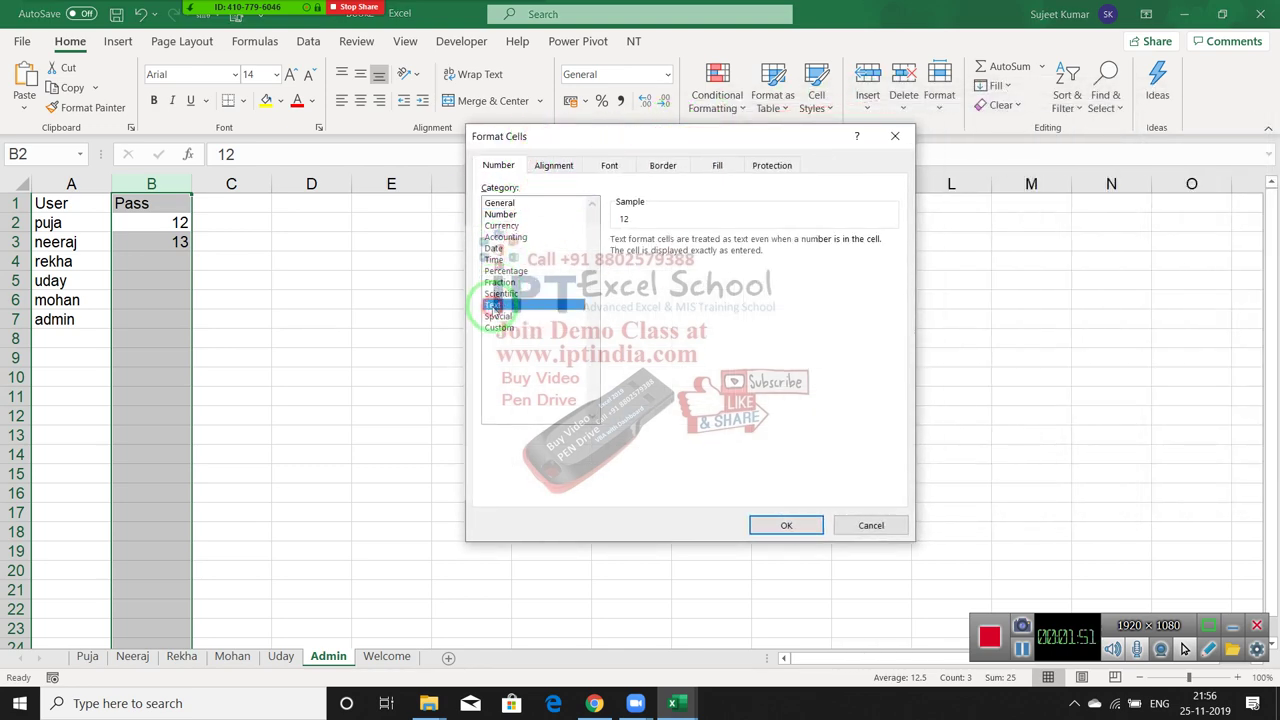
click(786, 525)
click(172, 259)
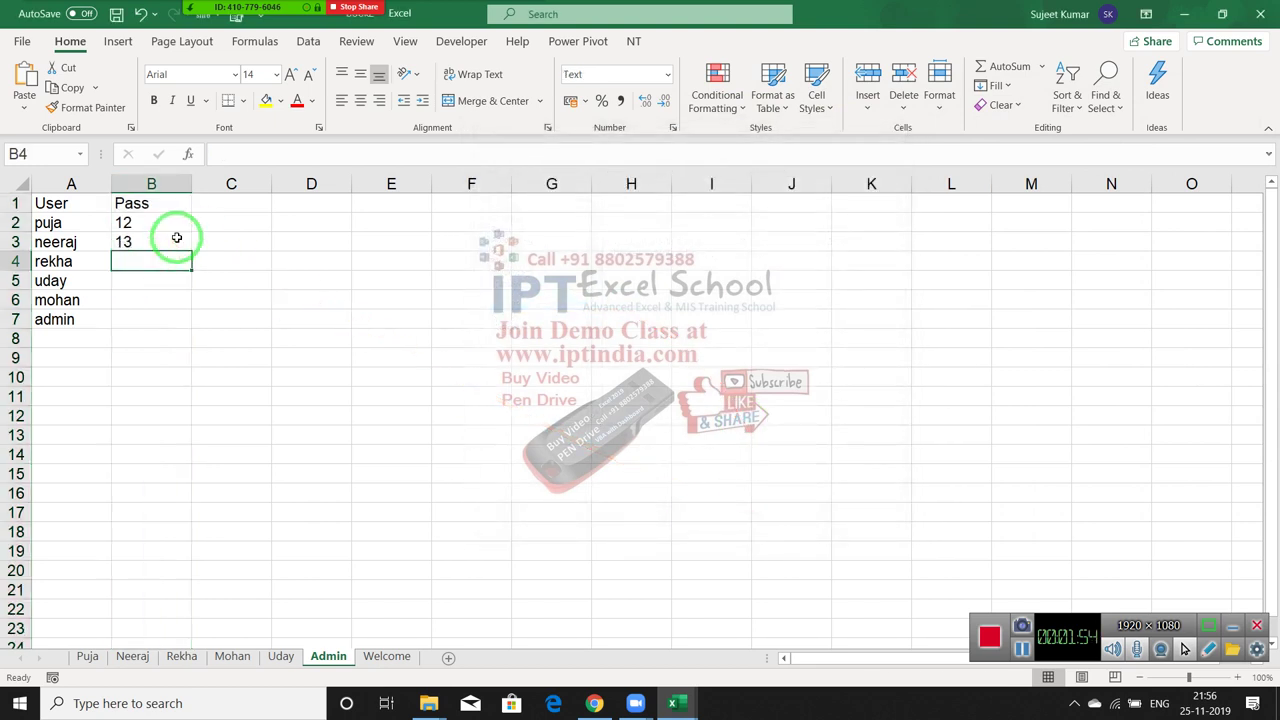
- Clear the old passwords and re-enter 12, 13, 14, 15, 16 in B2:B6
key(Up)
key(Up)
key(shift+Down)
key(Delete)
key(Up)
key(Down)
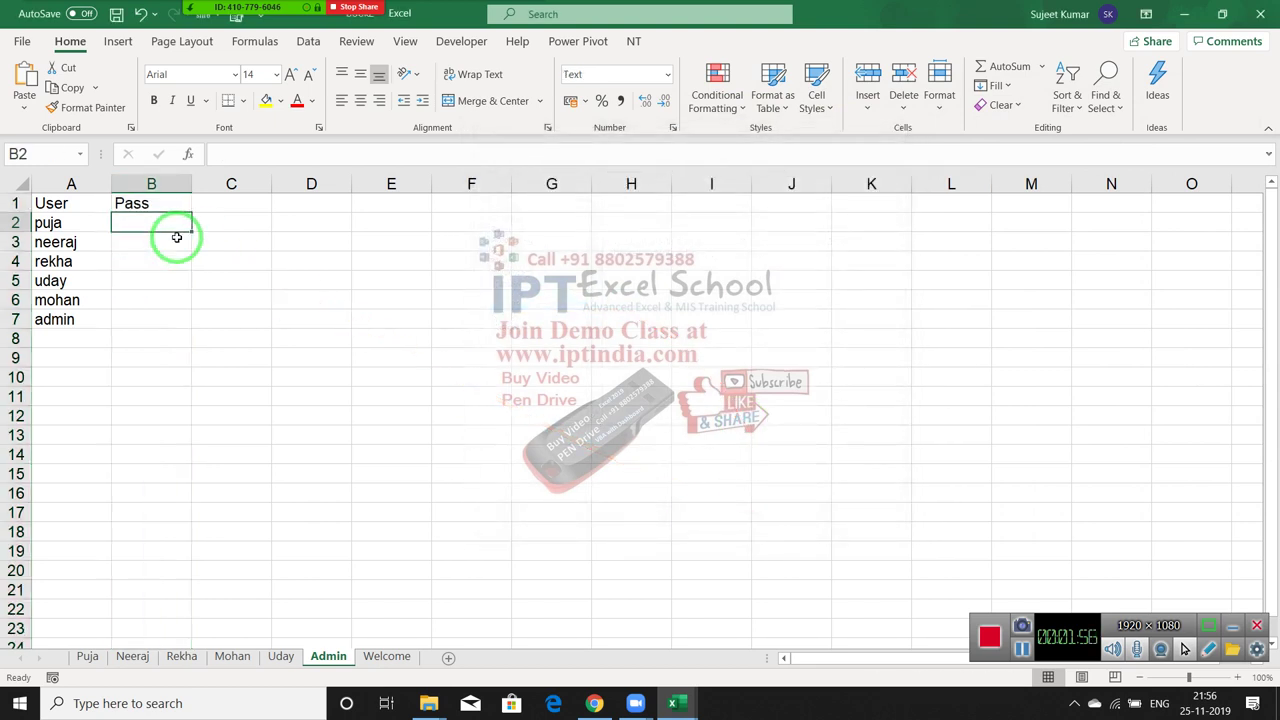
text(12)
key(Return)
text(13)
key(Return)
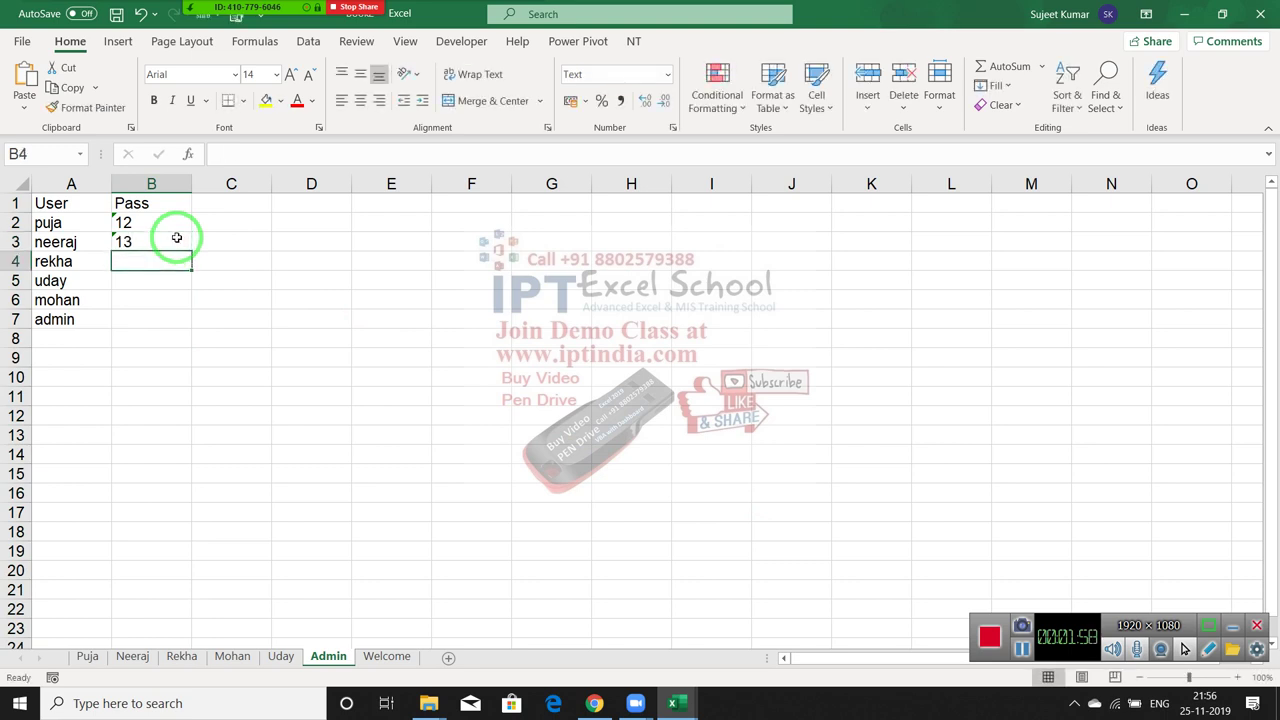
text(14)
key(Return)
text(15)
key(Return)
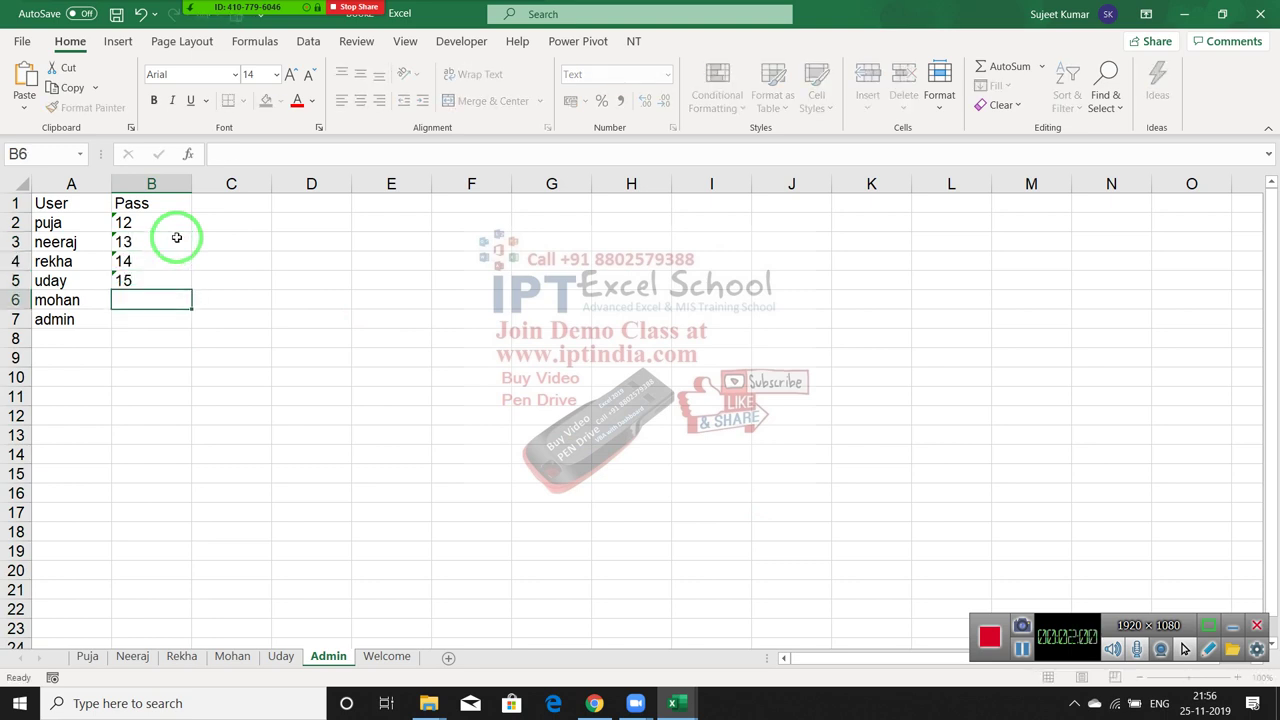
text(16)
key(Return)
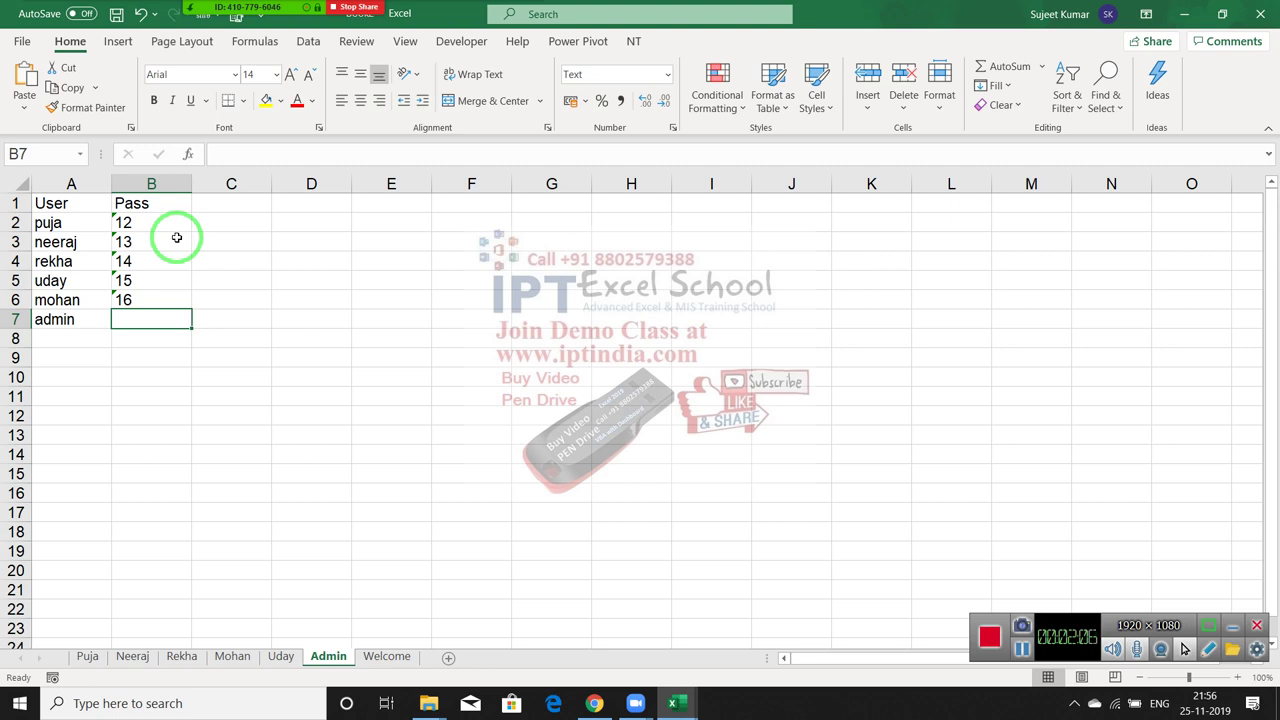
text(ss12)
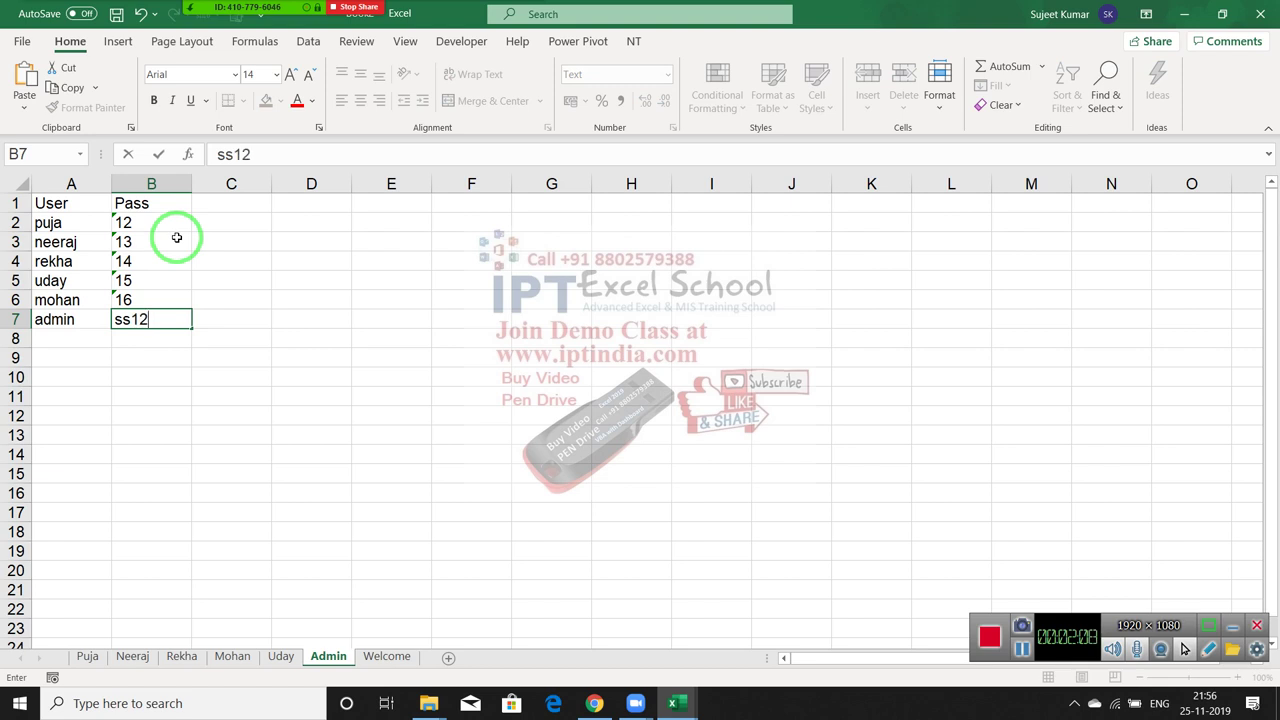
key(Return)
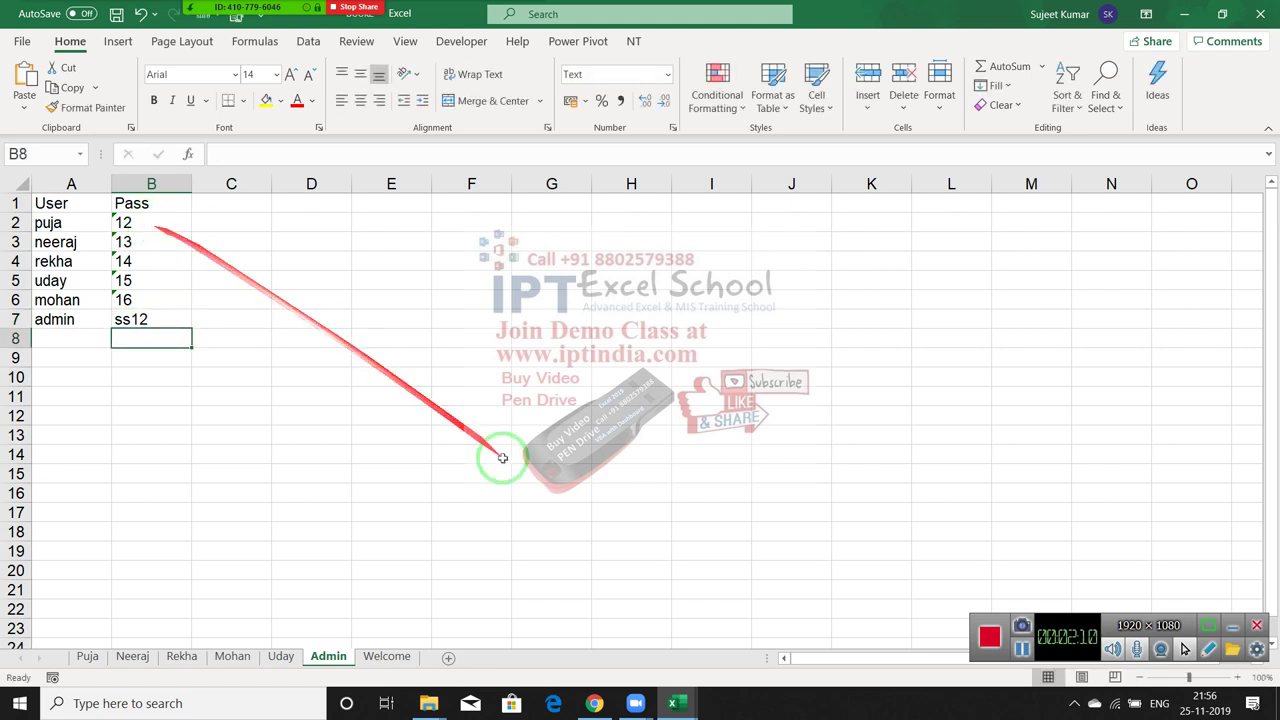
click(515, 531)
- Check the Puja, Rekha, Mohan and Uday sheets, return to Admin, then Alt+Tab to the VBA editor
click(297, 657)
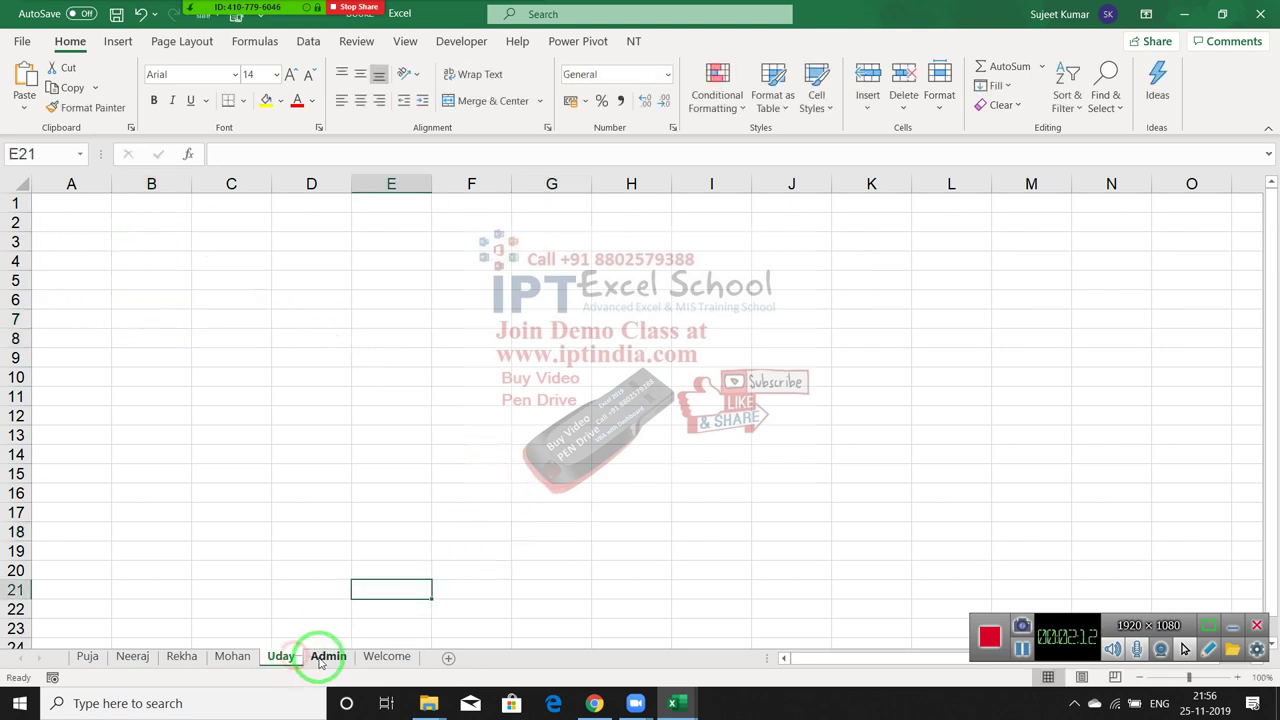
click(323, 656)
click(98, 668)
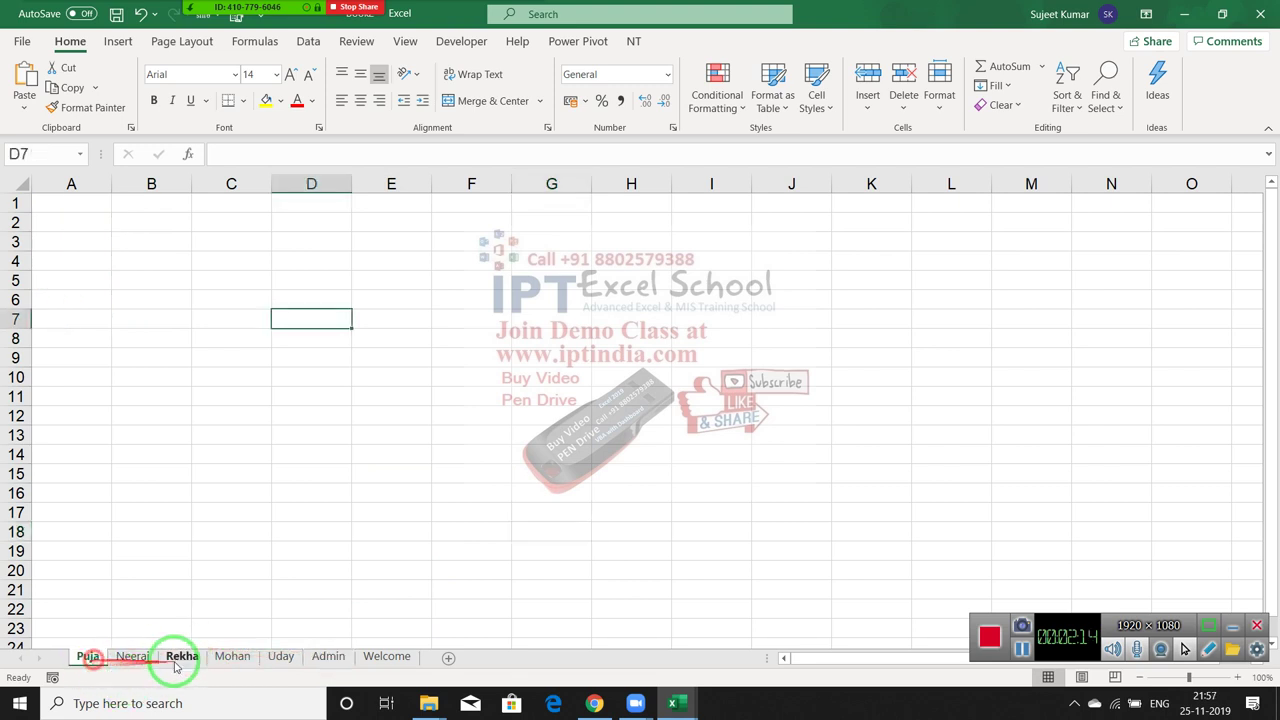
click(177, 657)
click(243, 663)
click(286, 657)
click(338, 668)
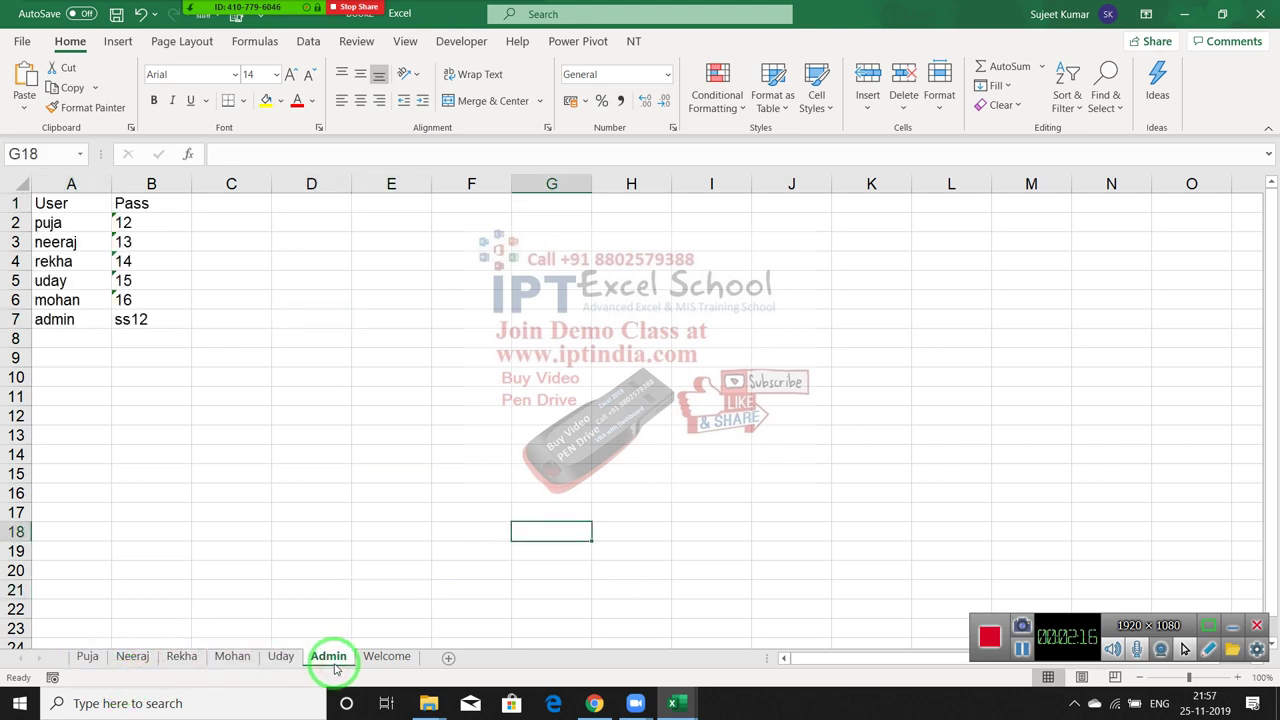
click(207, 497)
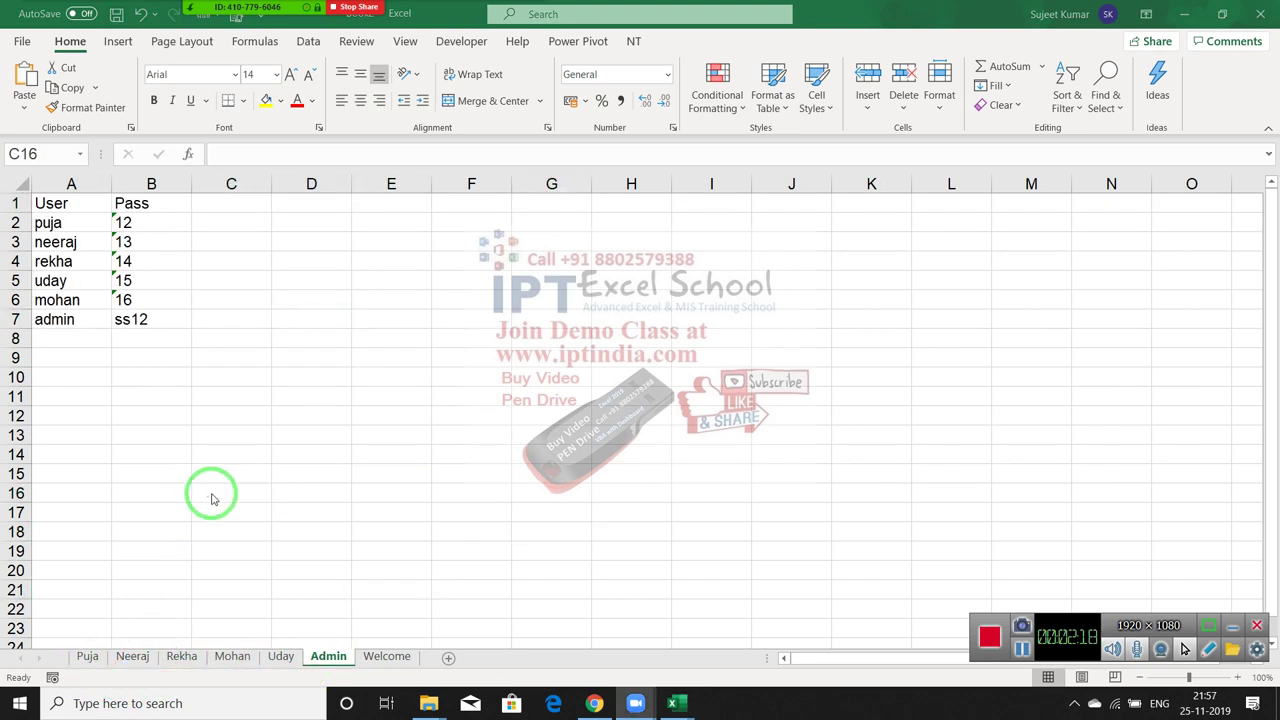
key(alt+Tab)
- Open and dismiss the VBA Insert menu, then return to Book2 via the Excel taskbar thumbnail
key(Tab)
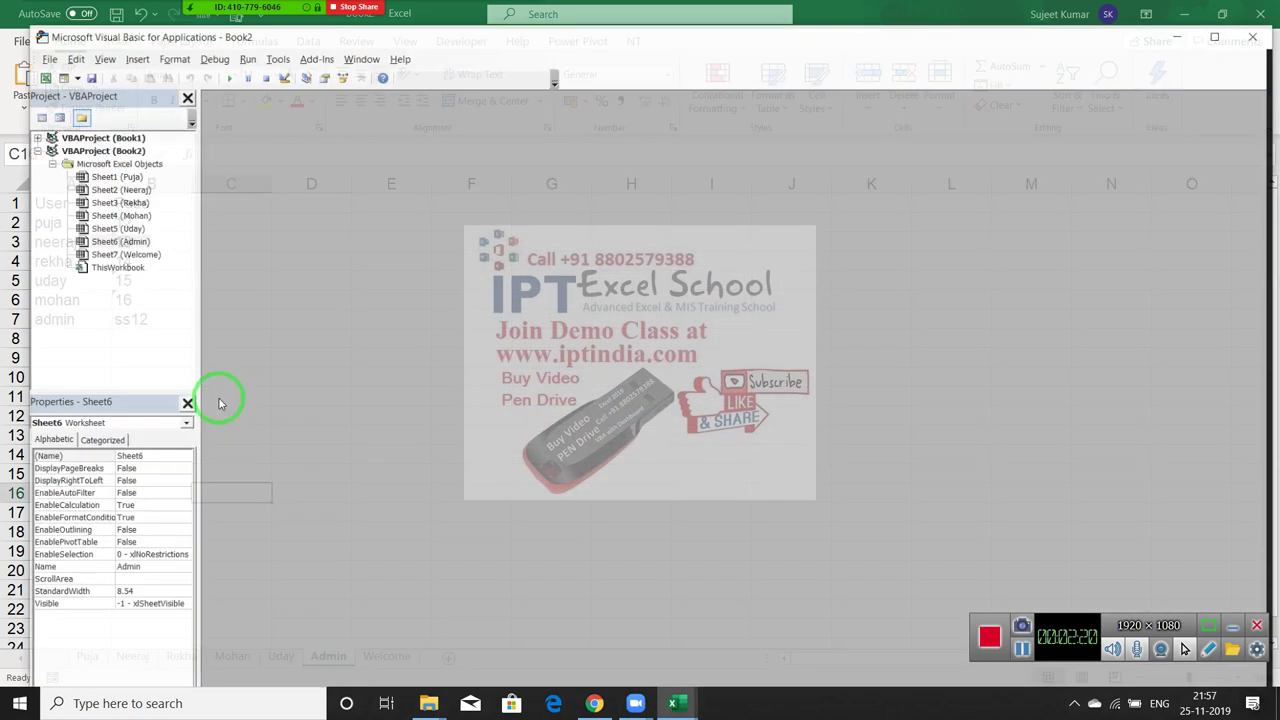
click(112, 37)
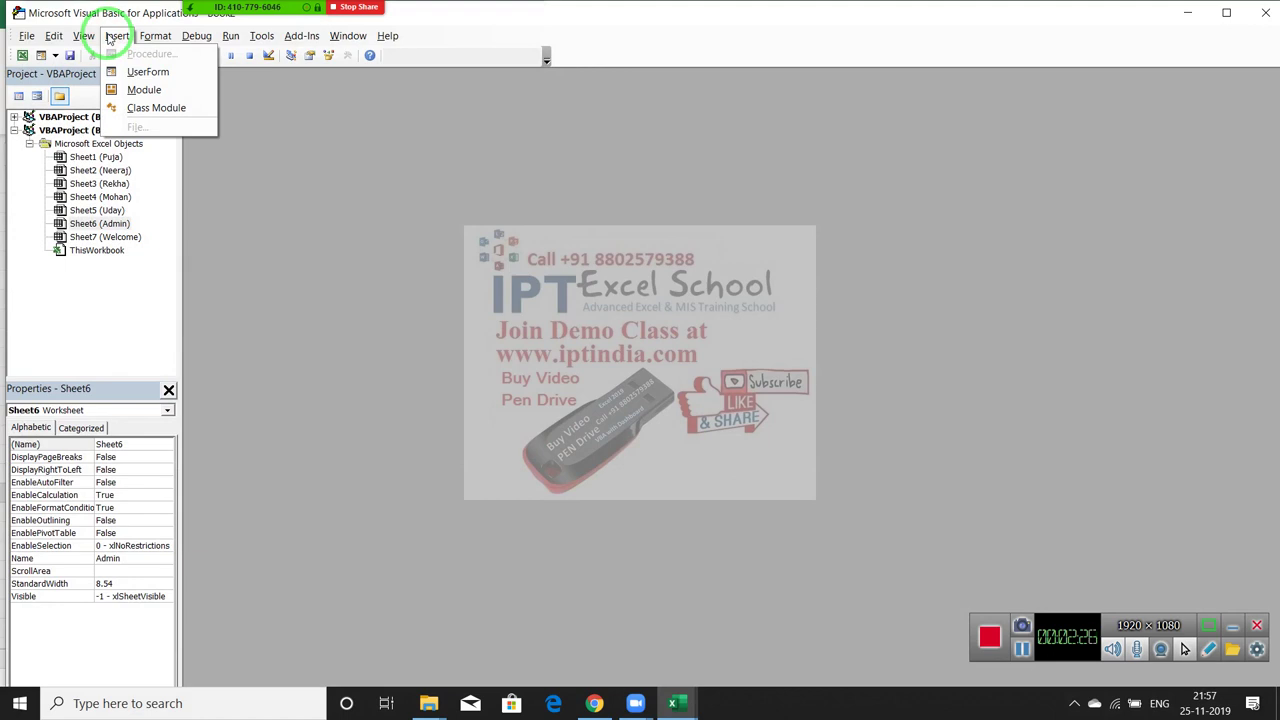
click(110, 37)
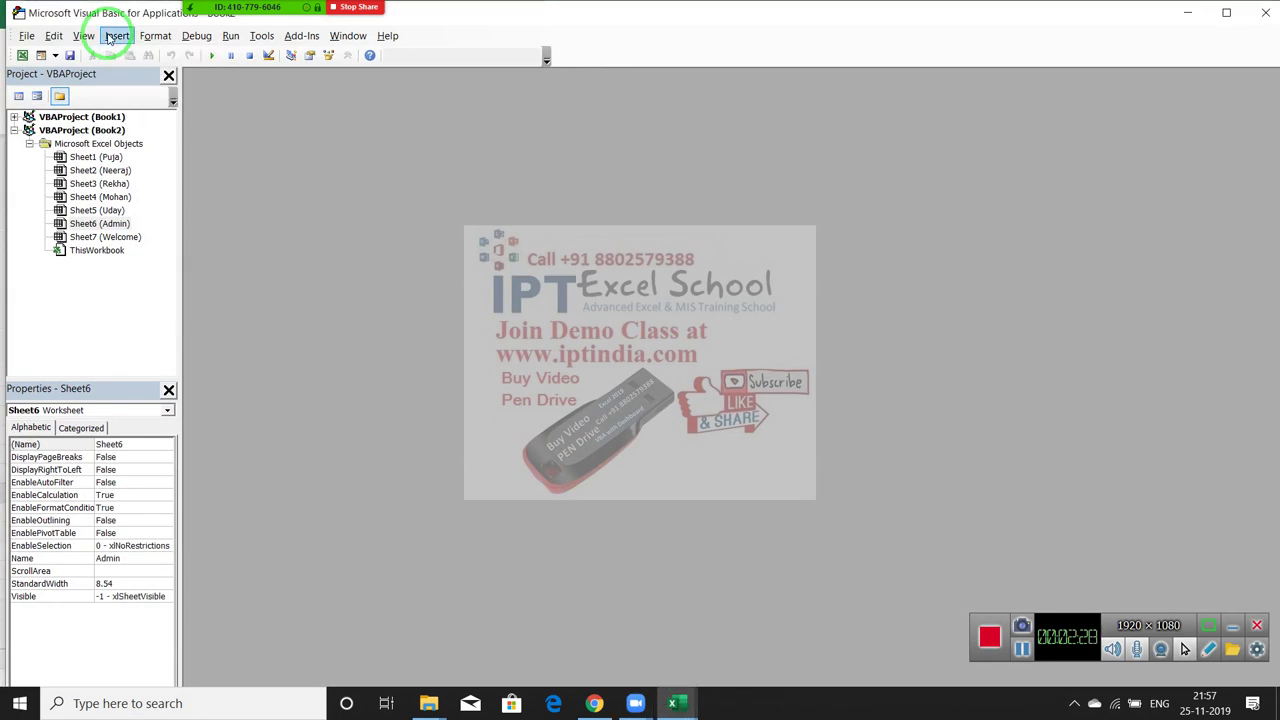
click(674, 701)
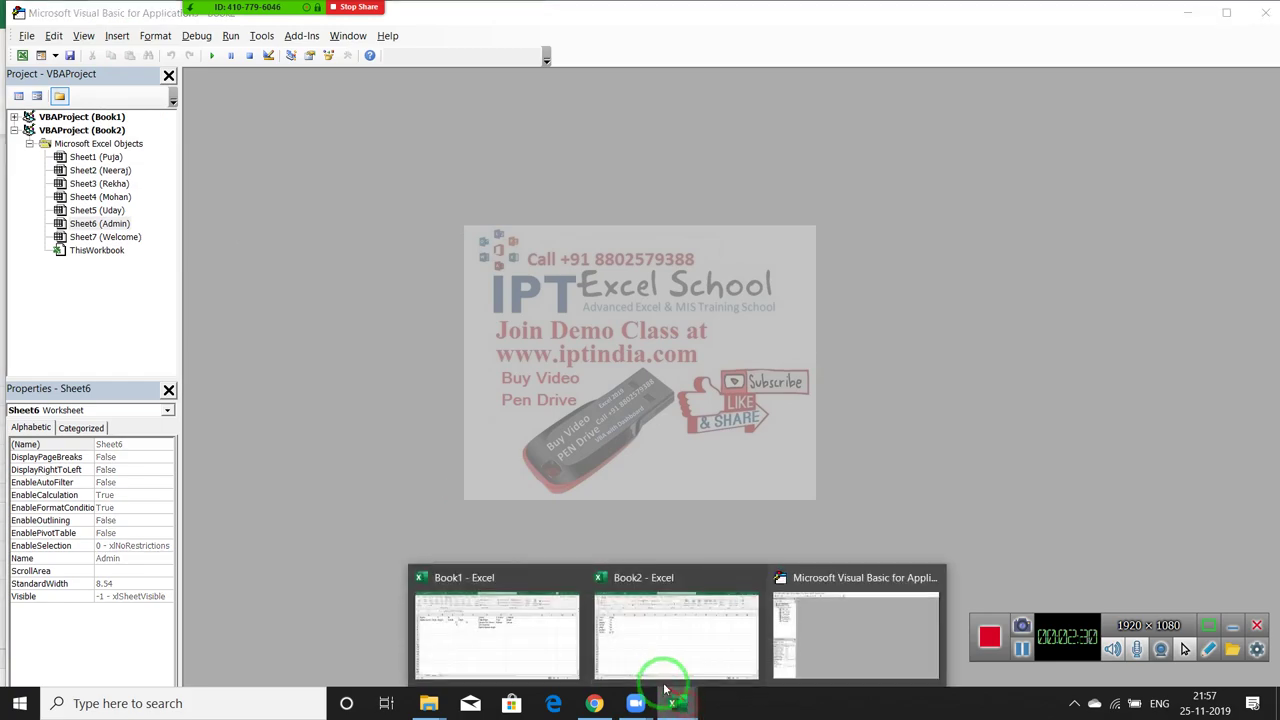
click(609, 651)
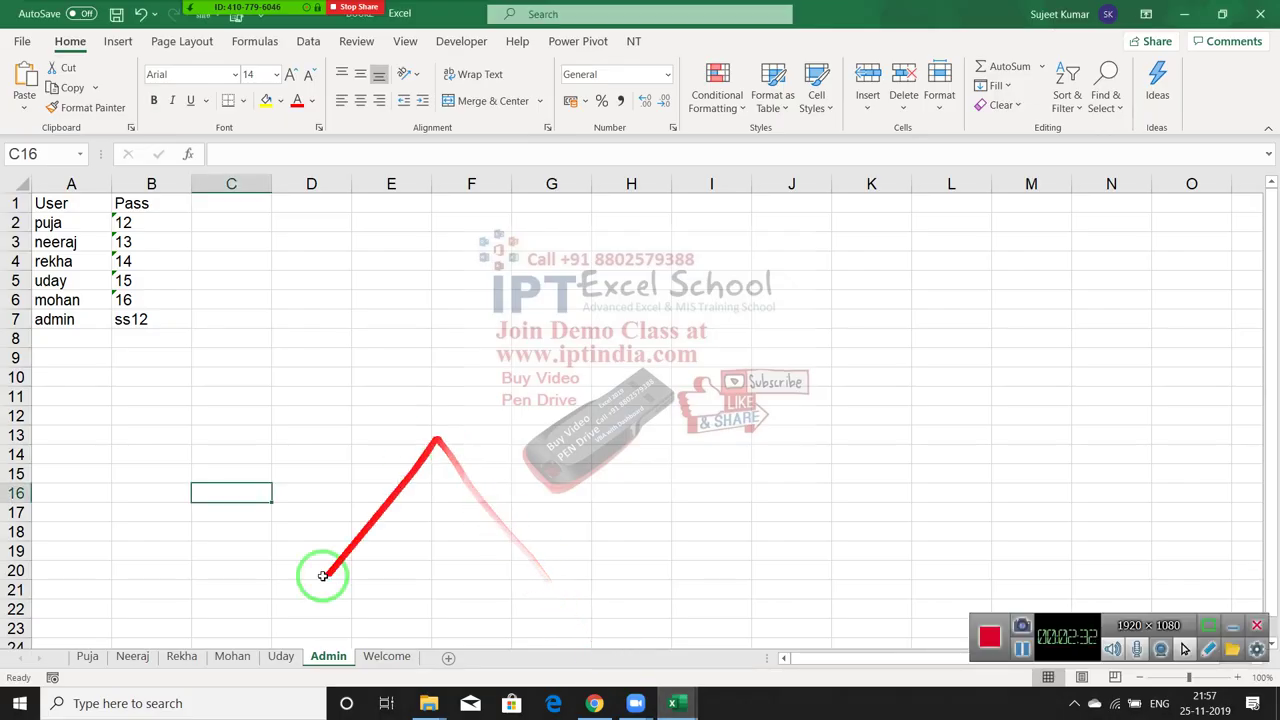
- Cycle through the sheet tabs, settle on the Rekha sheet and launch the VBA editor with Alt+F11
click(87, 656)
click(132, 656)
click(199, 656)
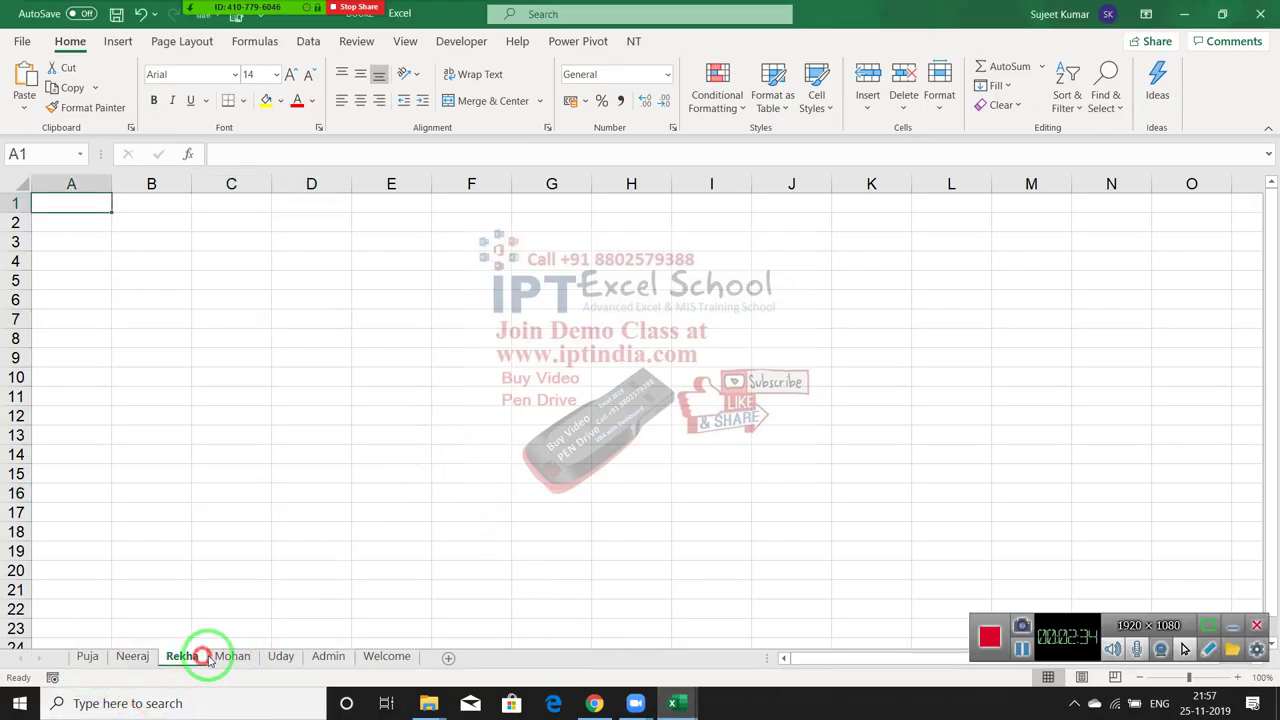
click(232, 656)
click(280, 656)
click(328, 656)
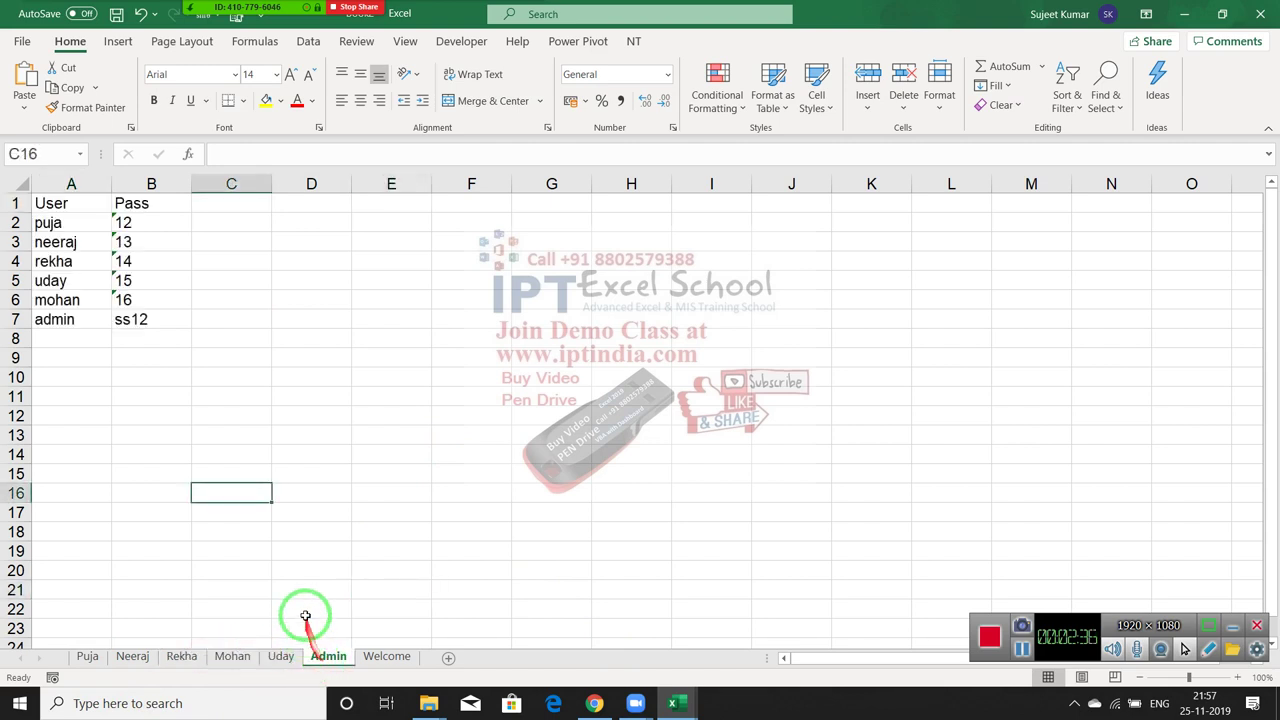
click(322, 508)
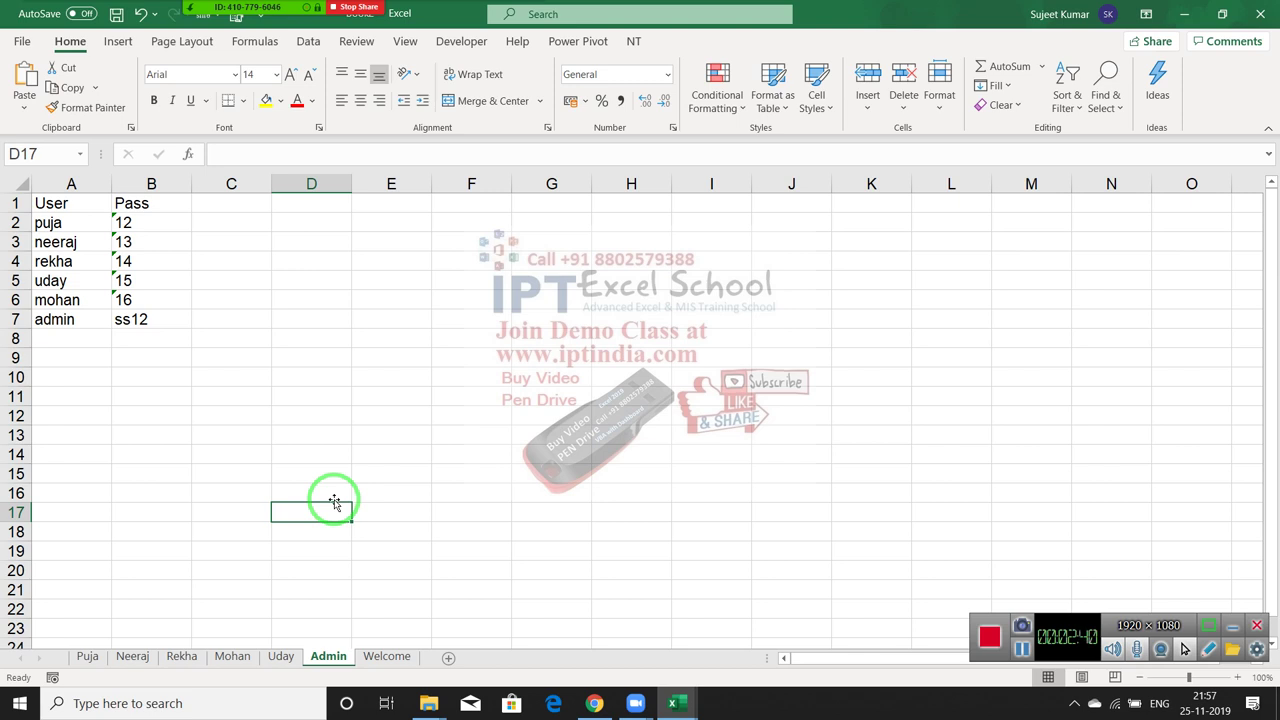
click(178, 656)
click(180, 656)
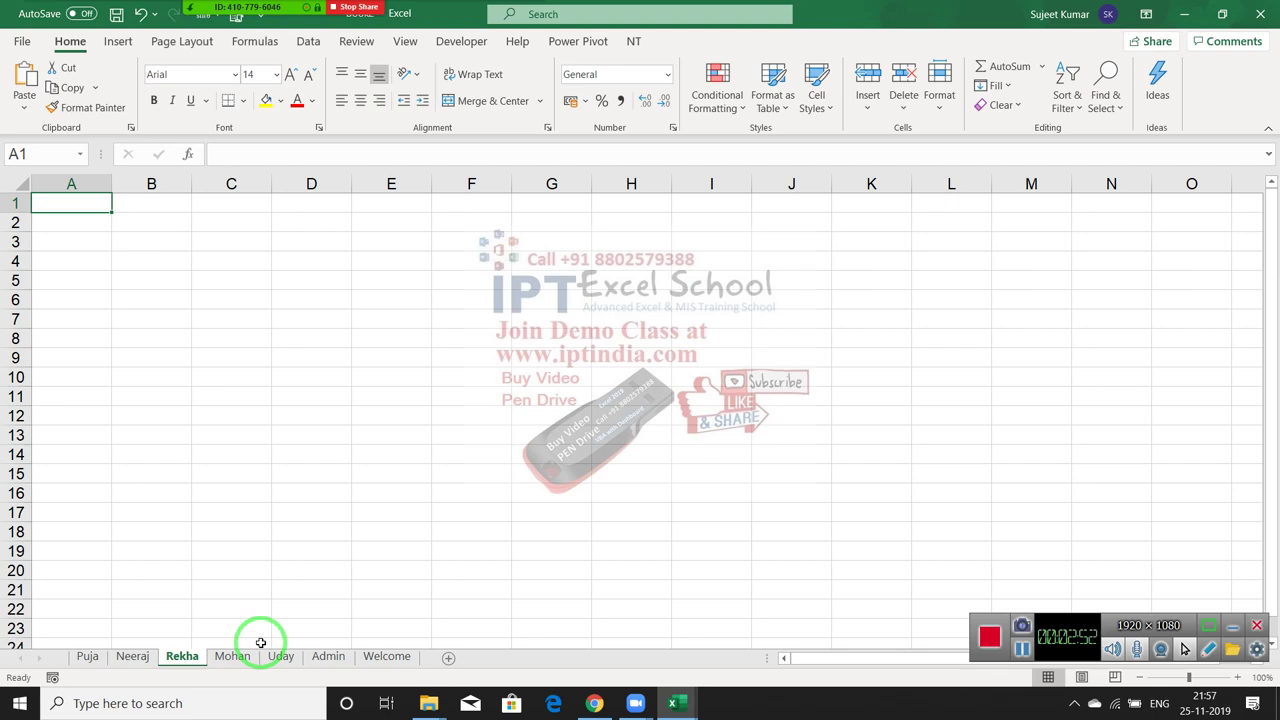
key(alt+F11)
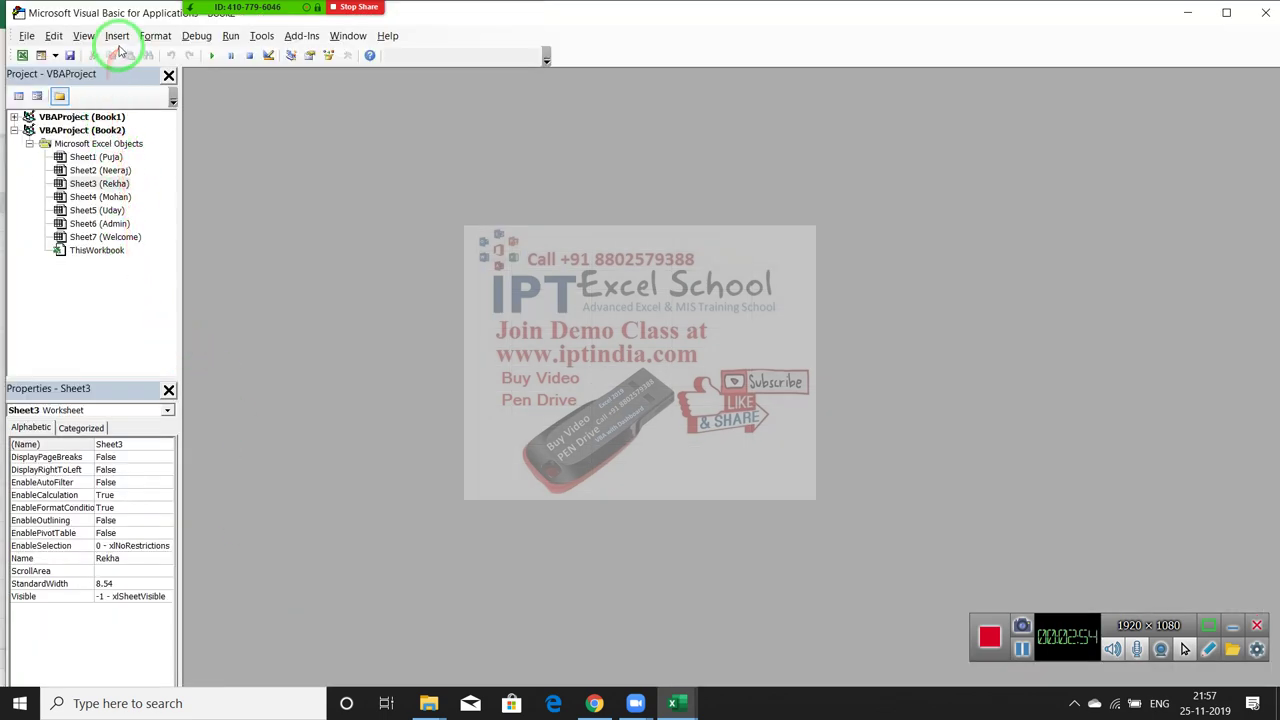
- Insert a new UserForm1 and resize it to a shorter, wider shape
click(117, 37)
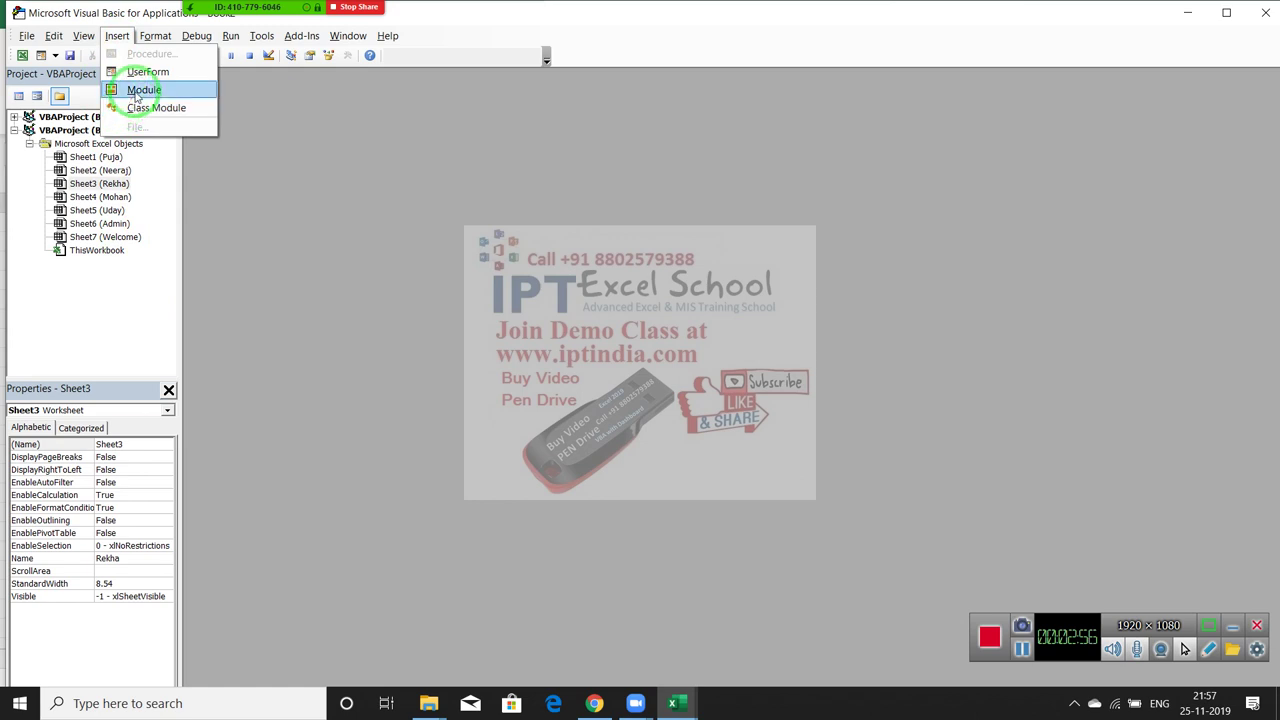
click(148, 72)
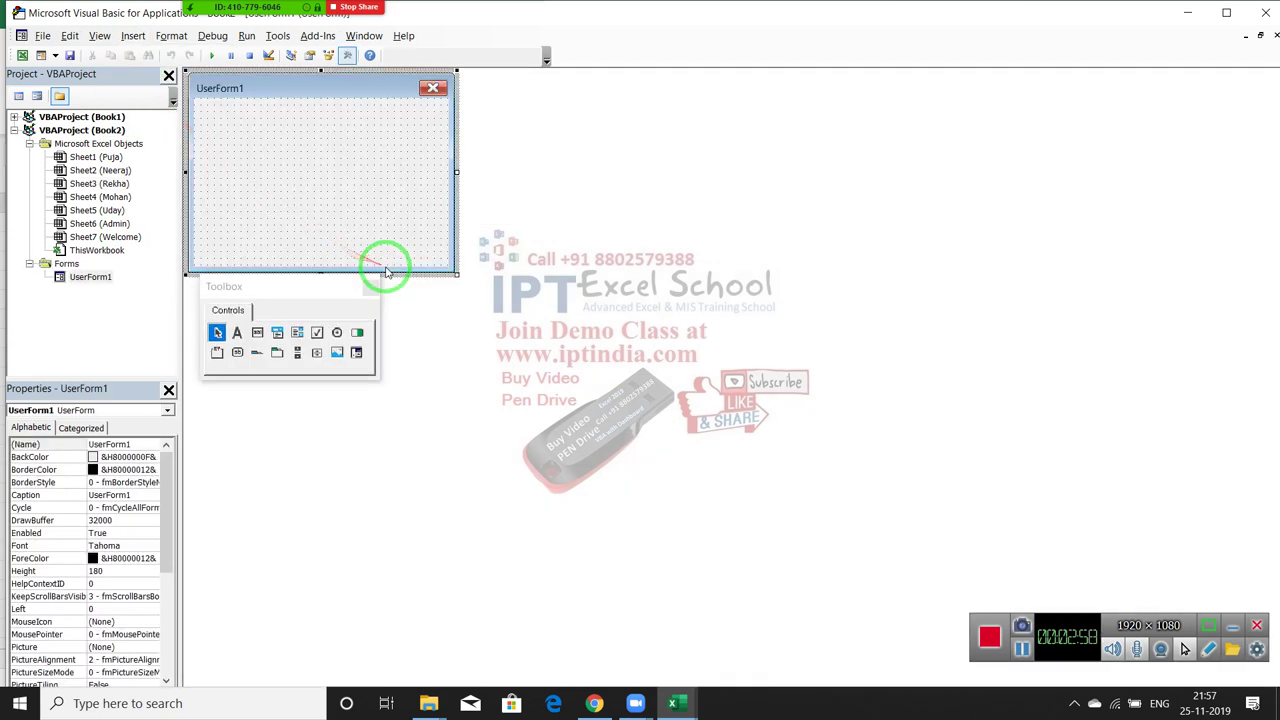
mouse_move(443, 268)
mouse_down()
mouse_move(472, 326)
mouse_move(542, 350)
mouse_up()
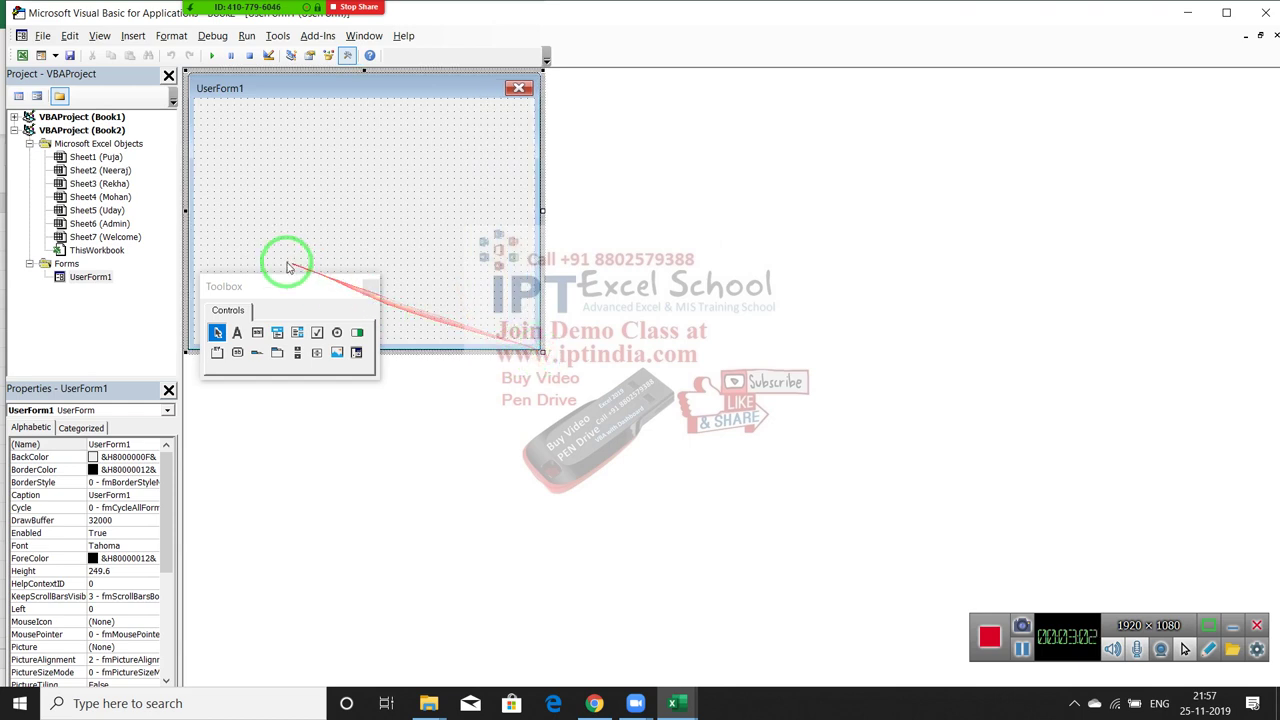
drag(299, 288, 729, 260)
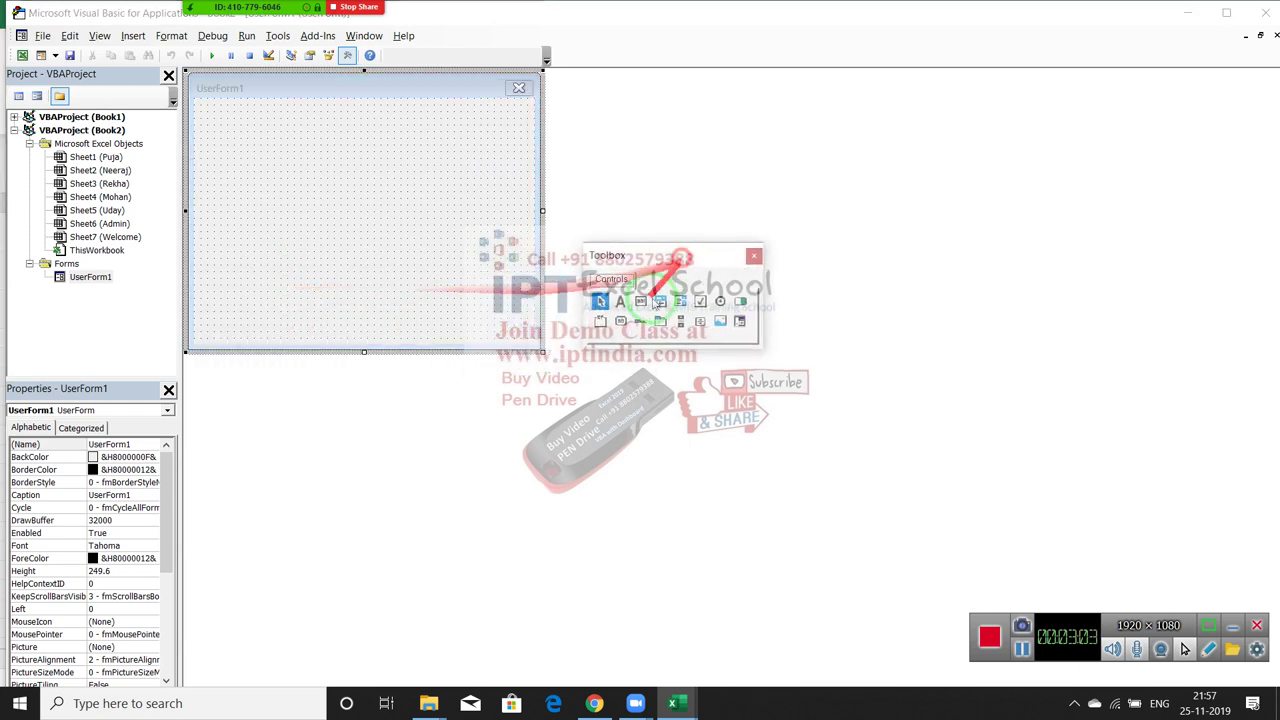
click(540, 350)
drag(540, 350, 556, 260)
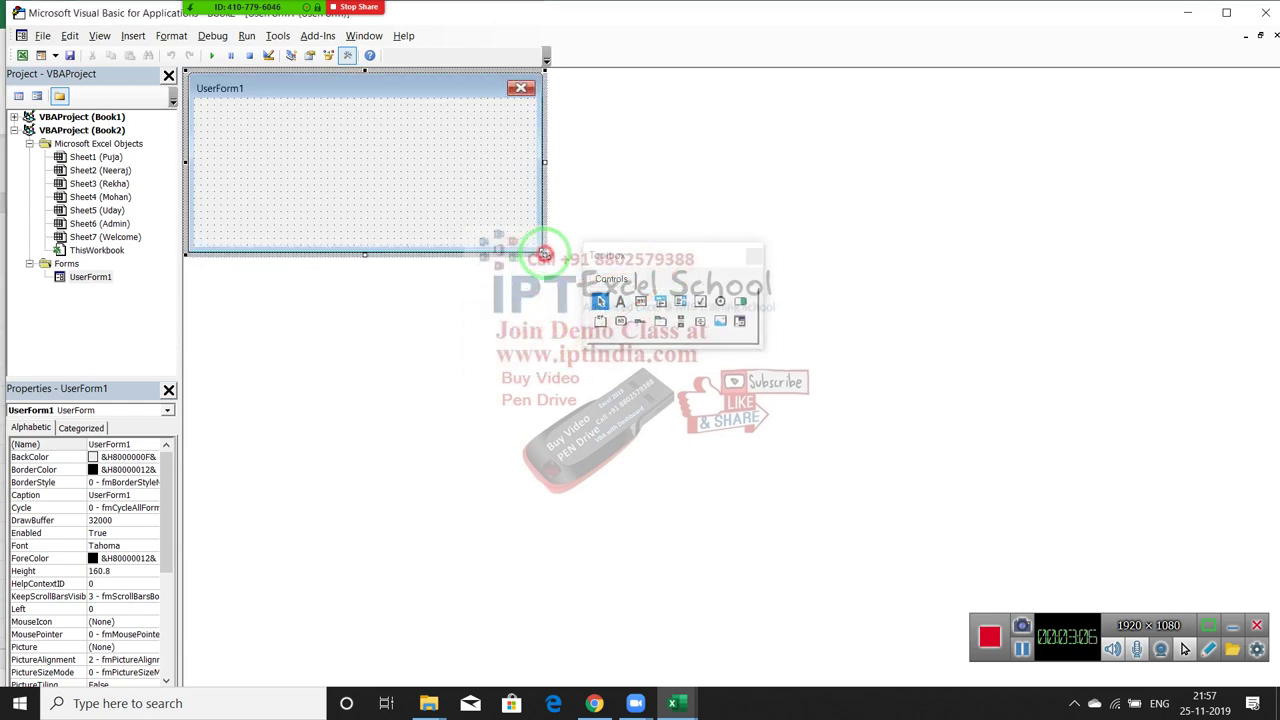
- Draw TextBox1 near the top of UserForm1
click(620, 301)
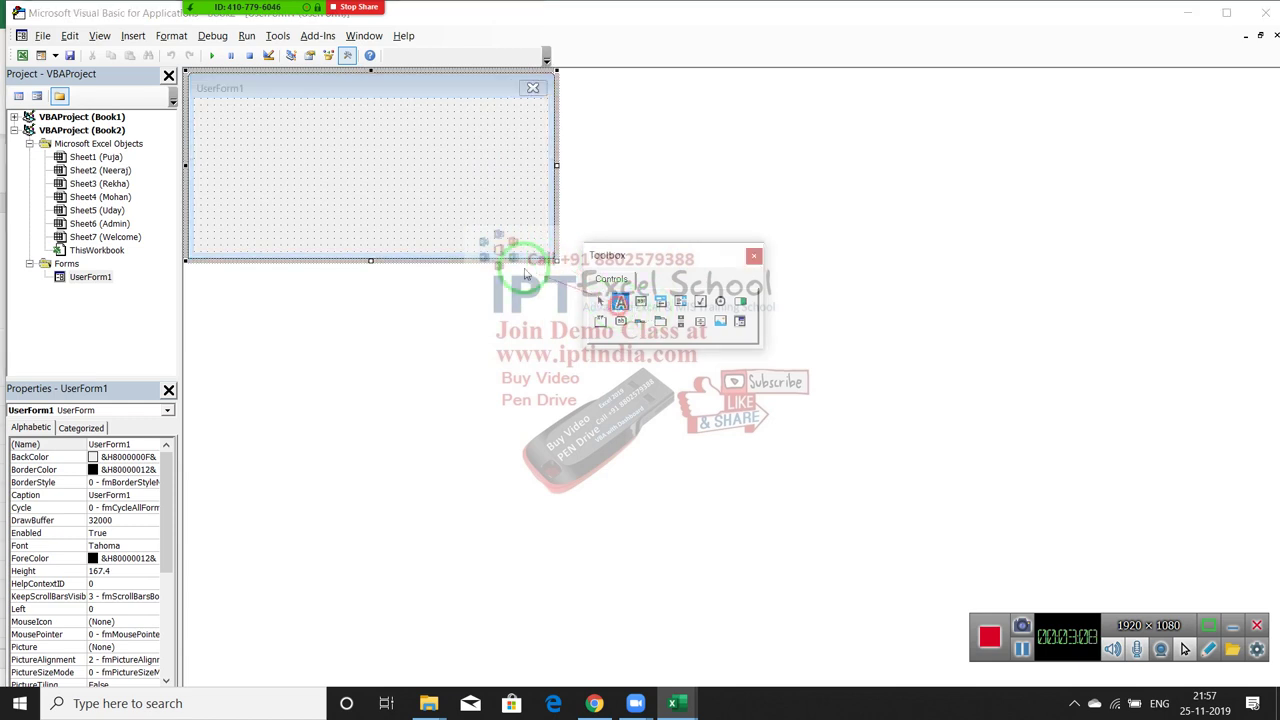
click(640, 301)
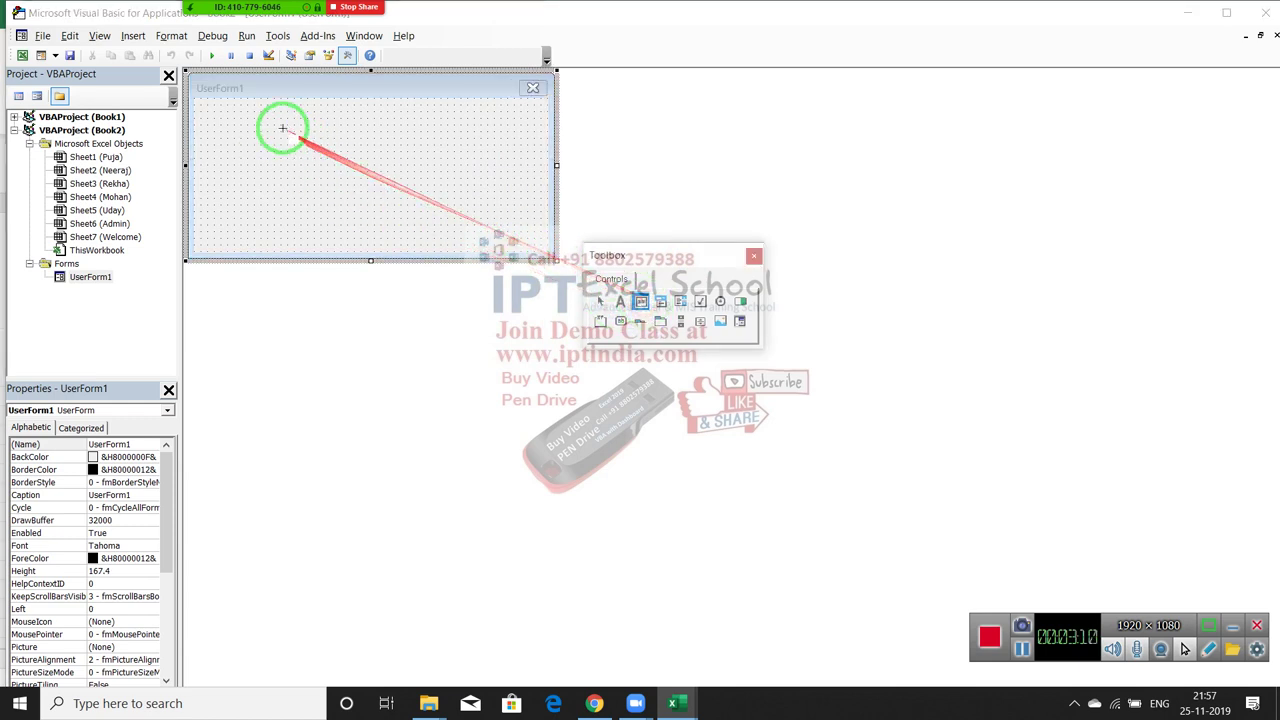
drag(262, 122, 415, 153)
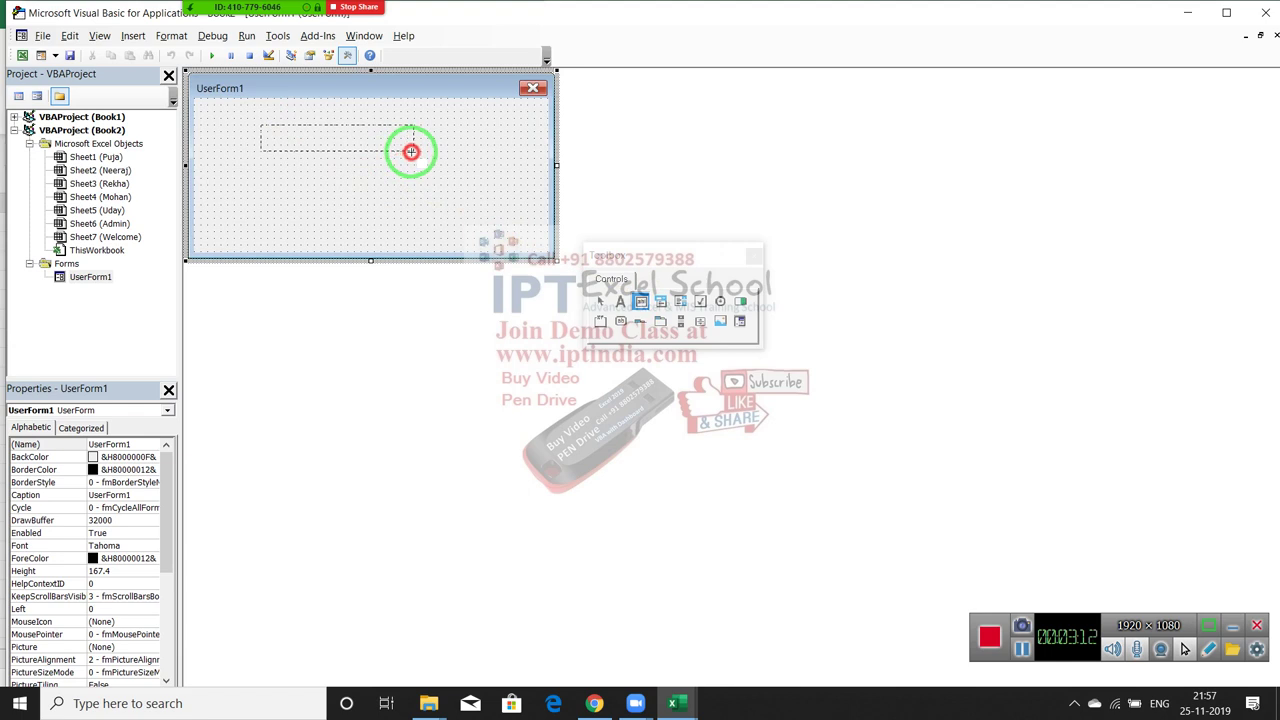
click(640, 301)
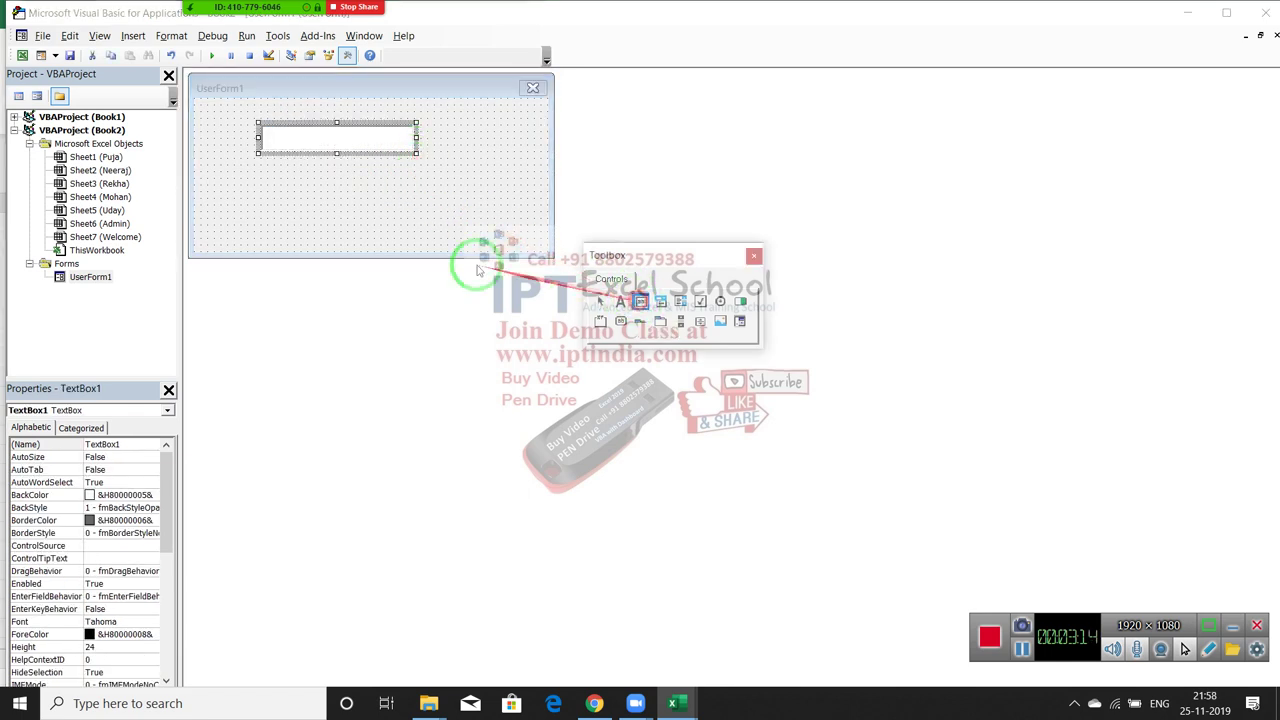
- Draw TextBox2 below TextBox1 on the form
drag(261, 172, 416, 198)
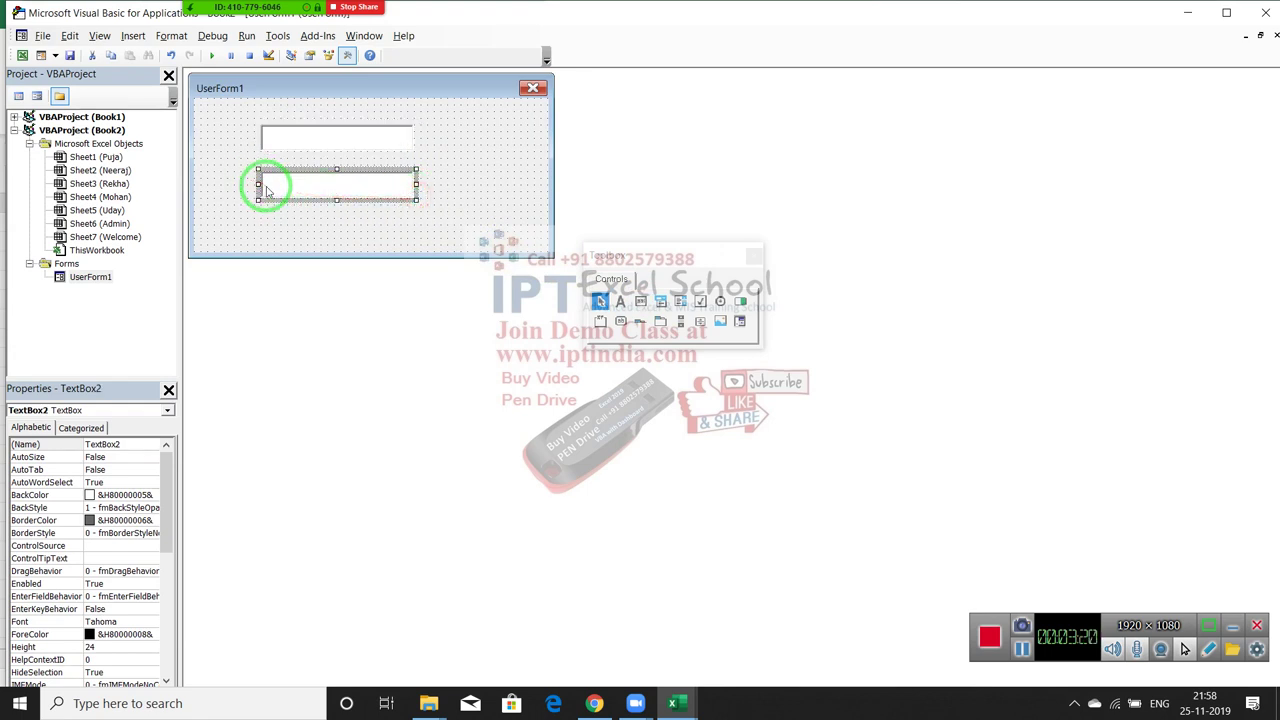
click(257, 186)
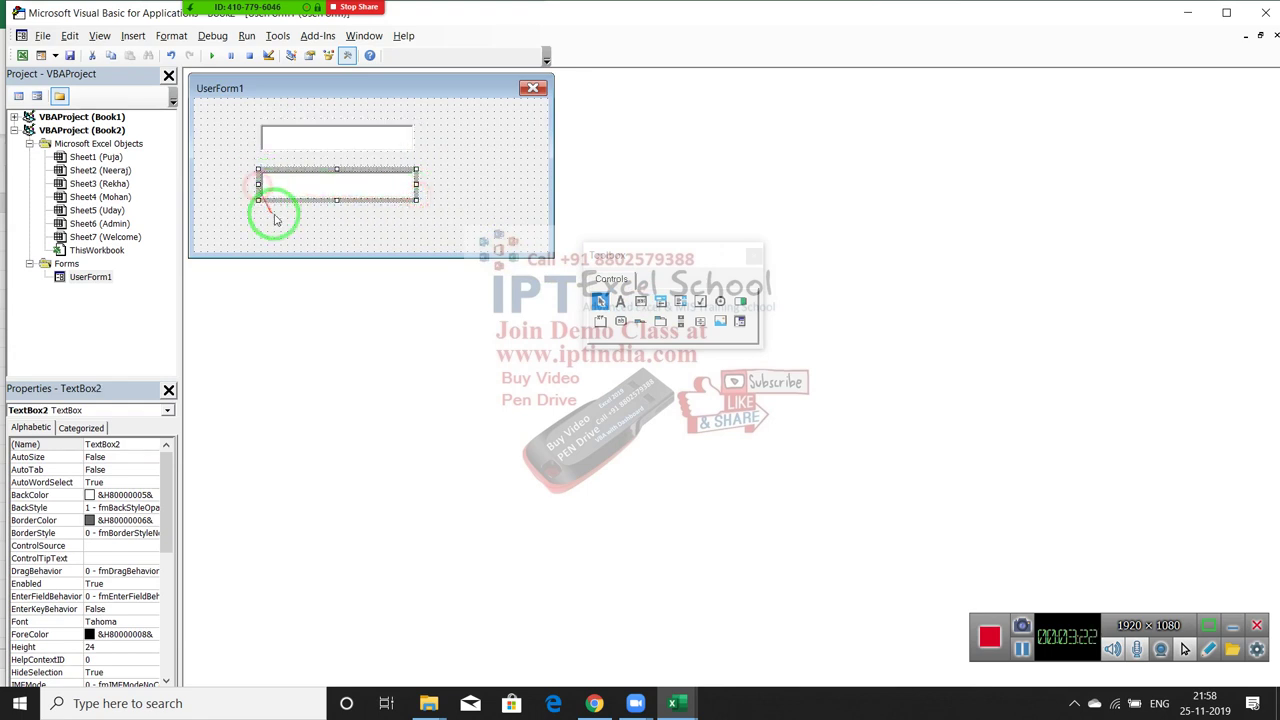
click(283, 218)
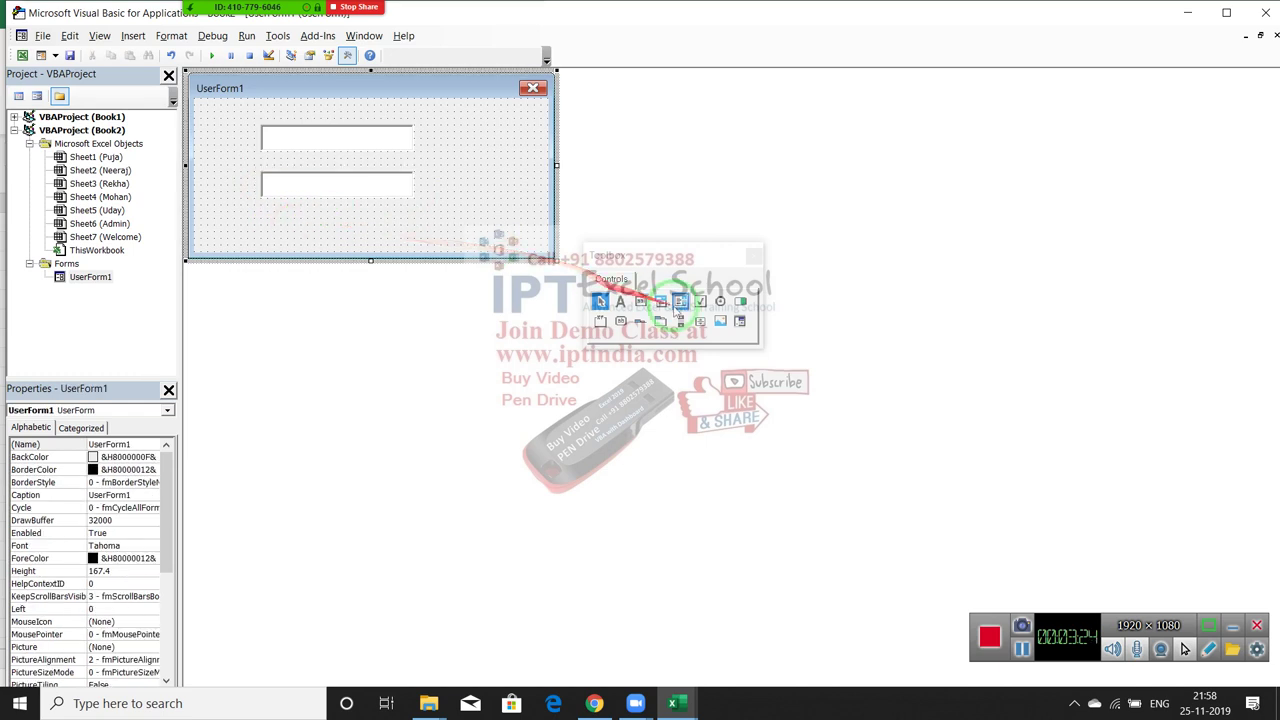
- Add a command button at the form's lower right captioned Log In
click(620, 321)
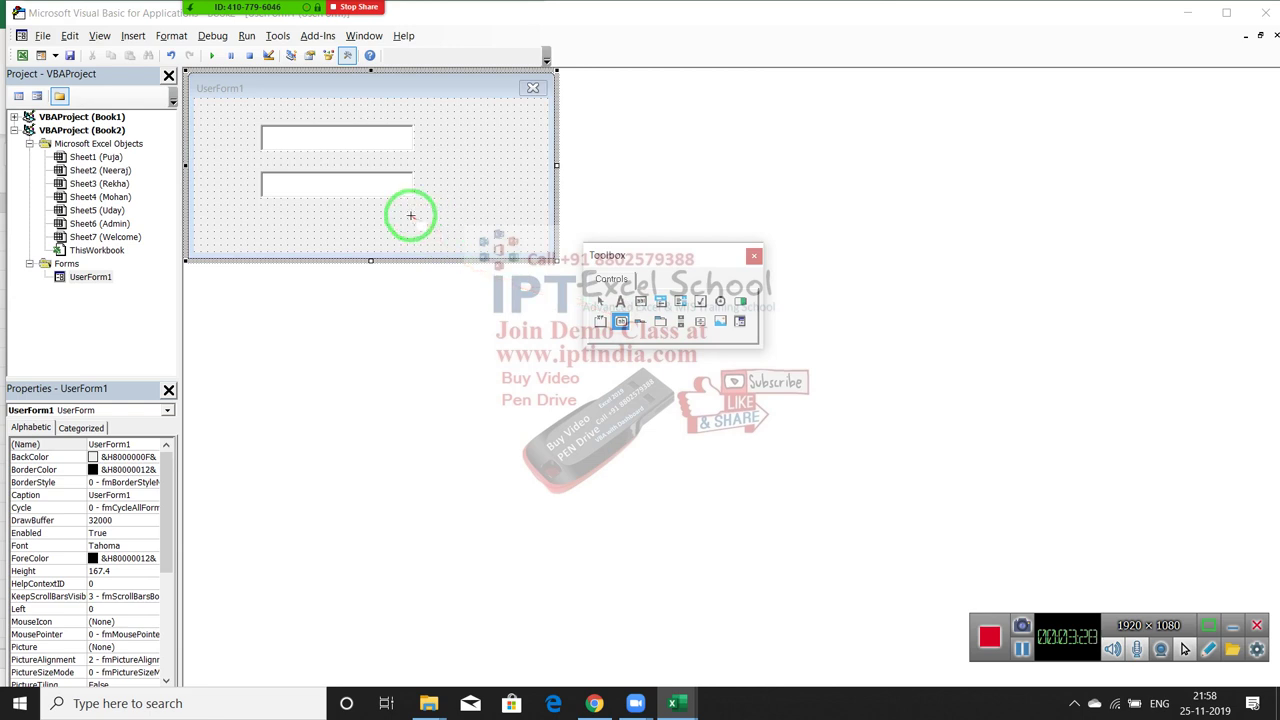
drag(402, 212, 463, 236)
click(434, 224)
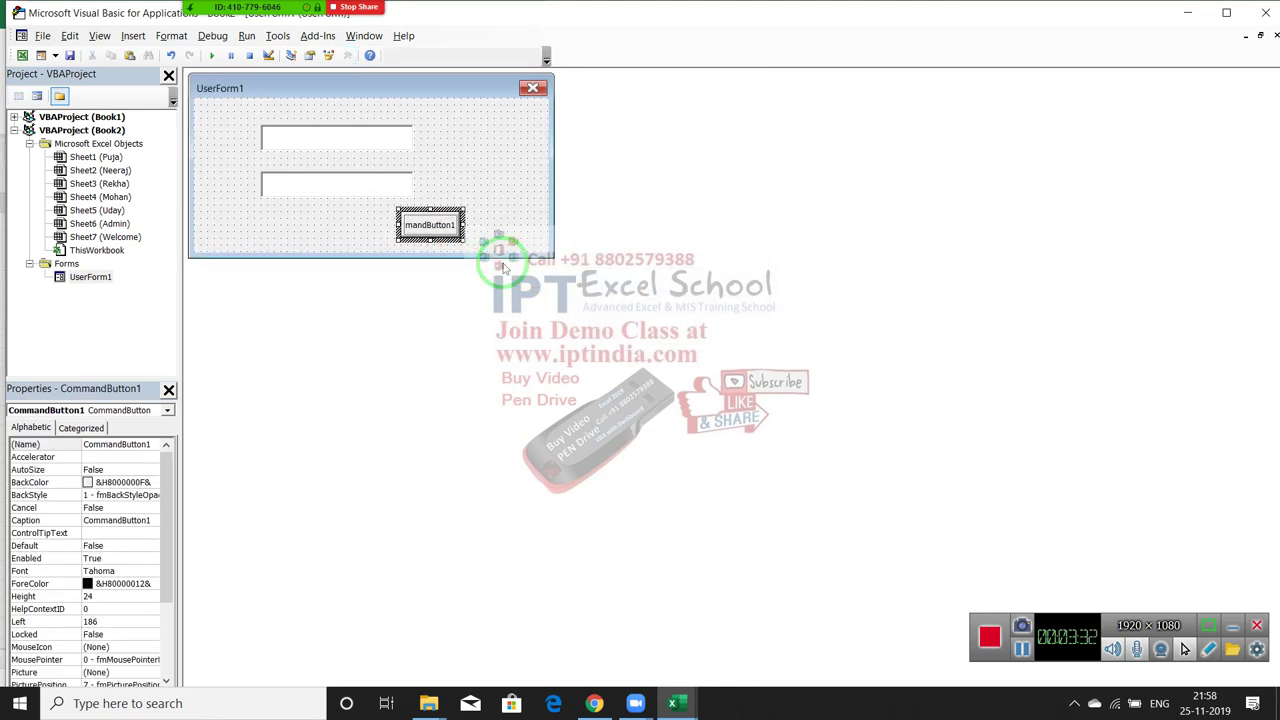
key(BackSpace)
key(BackSpace)
key(BackSpace)
key(BackSpace)
key(BackSpace)
key(BackSpace)
text(n)
click(336, 222)
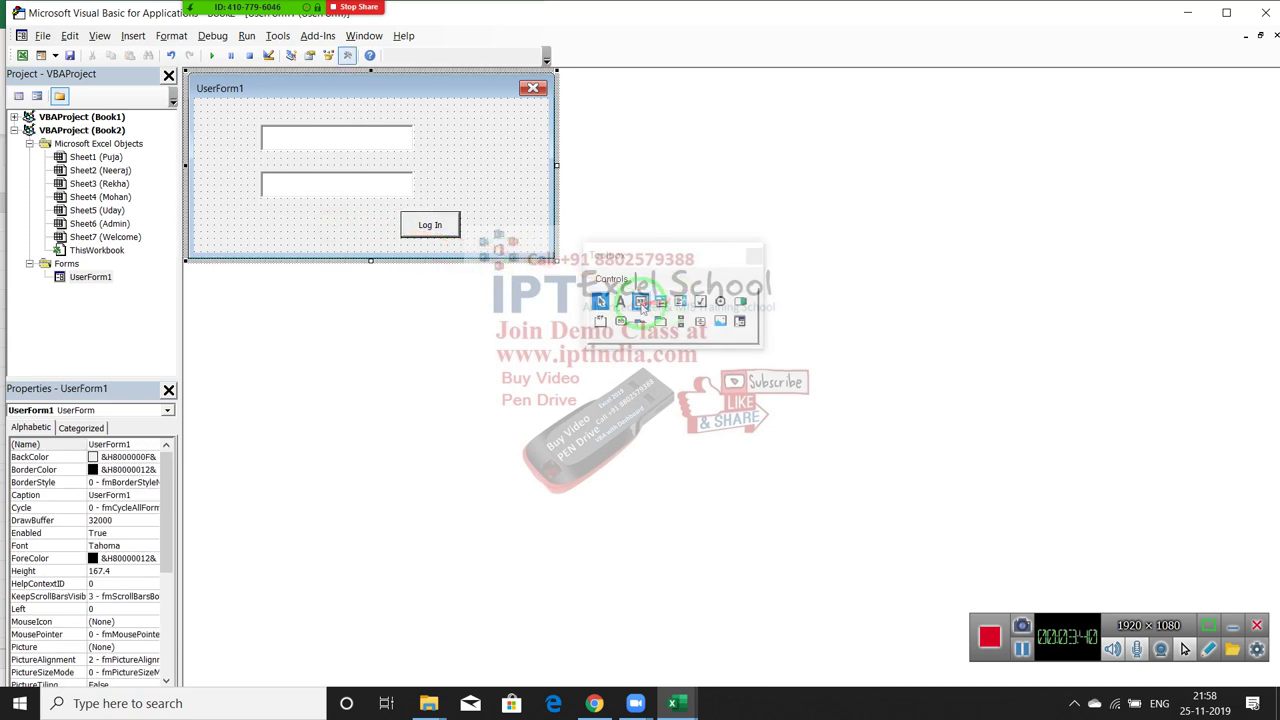
- Draw a third text box at lower left, then undo it
click(641, 301)
drag(235, 207, 309, 232)
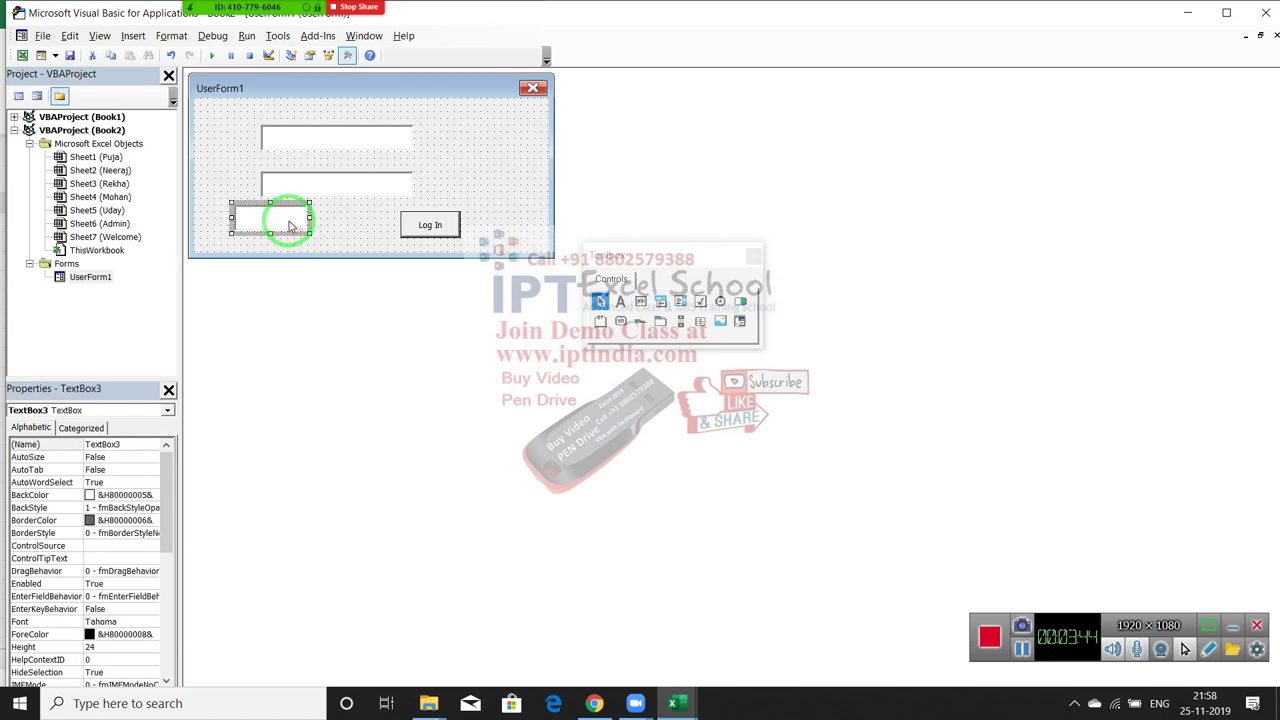
key(ctrl+z)
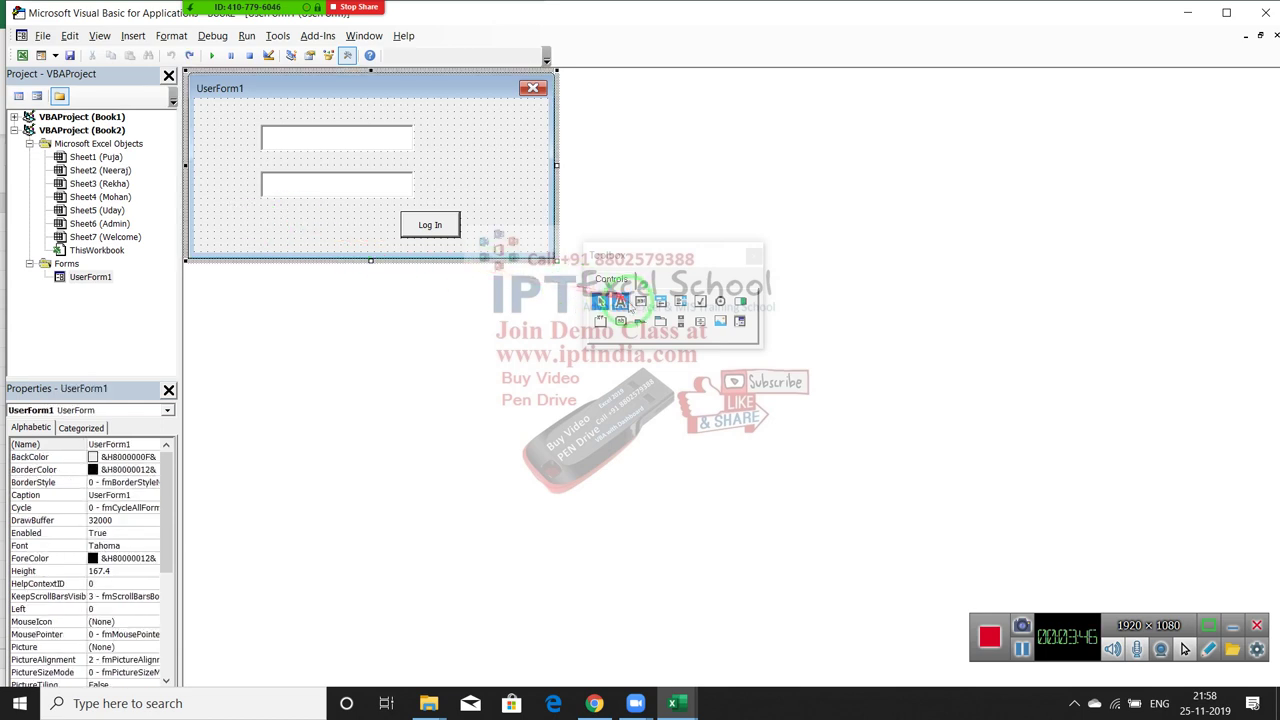
- Draw a check box under UserForm1's text boxes and caption it 'Log in as Geust'
click(620, 321)
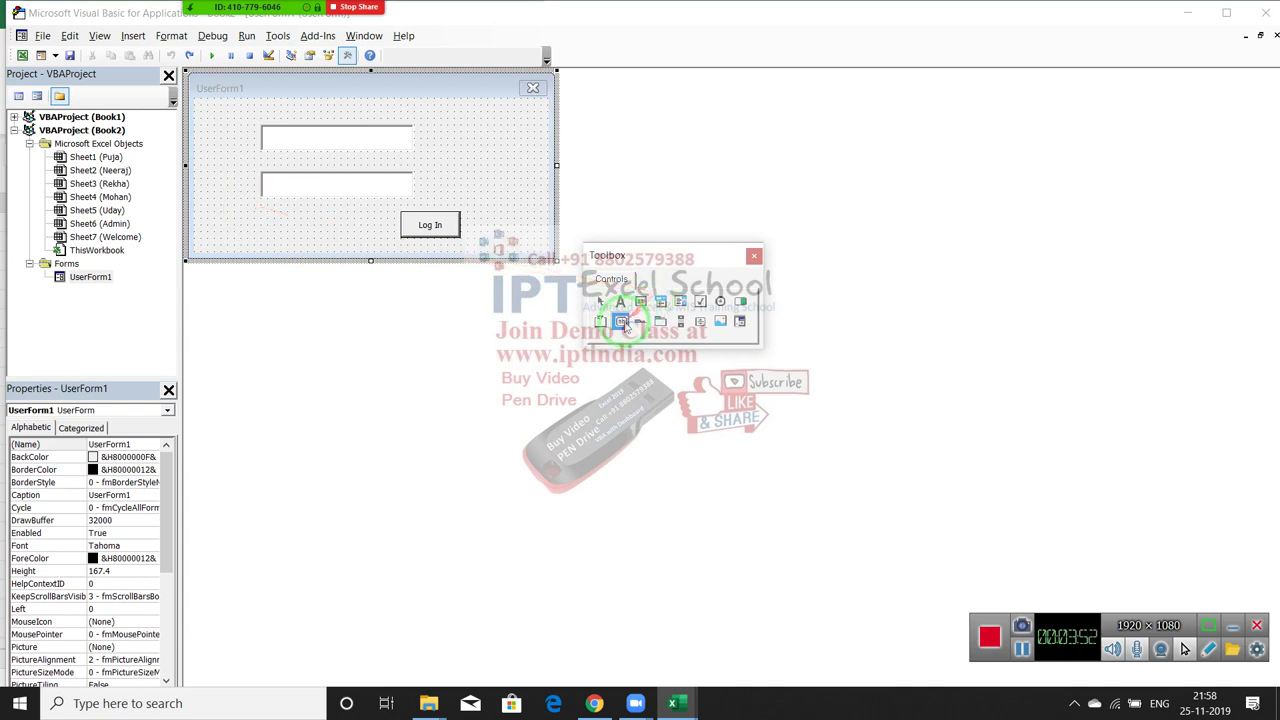
click(700, 301)
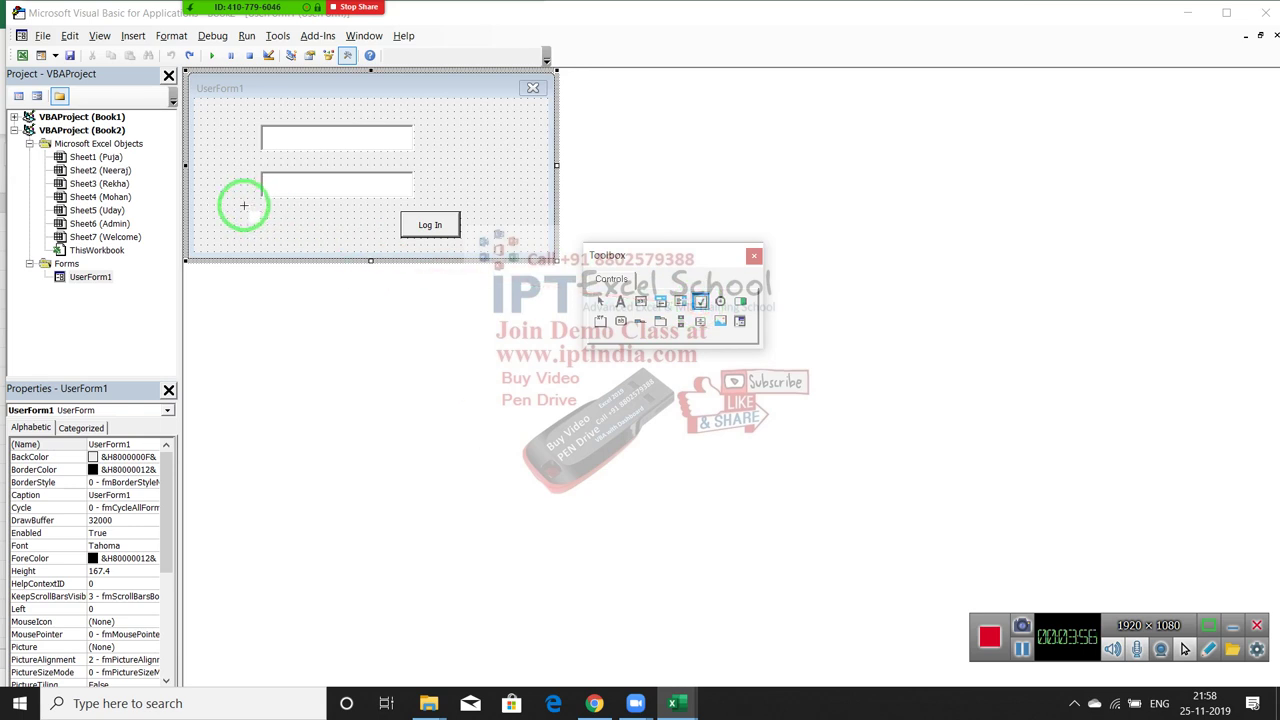
drag(241, 206, 355, 227)
click(290, 215)
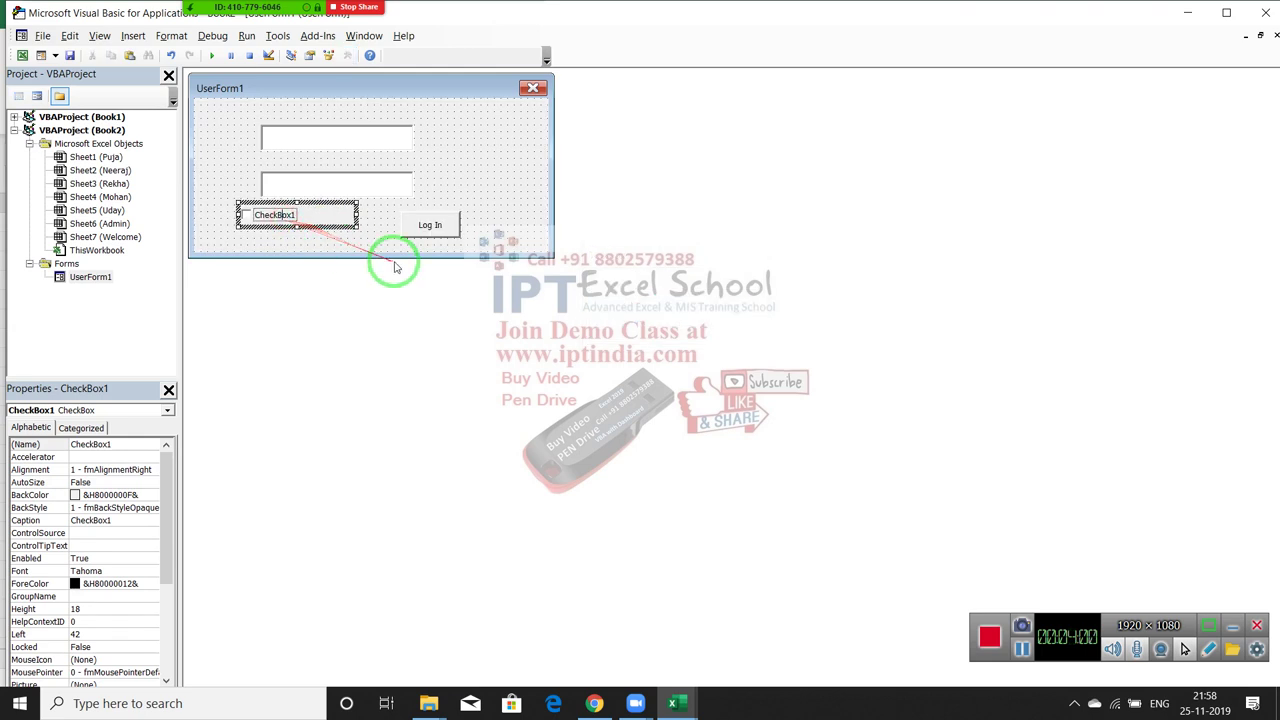
key(BackSpace)
key(BackSpace)
key(BackSpace)
key(BackSpace)
text(Log i)
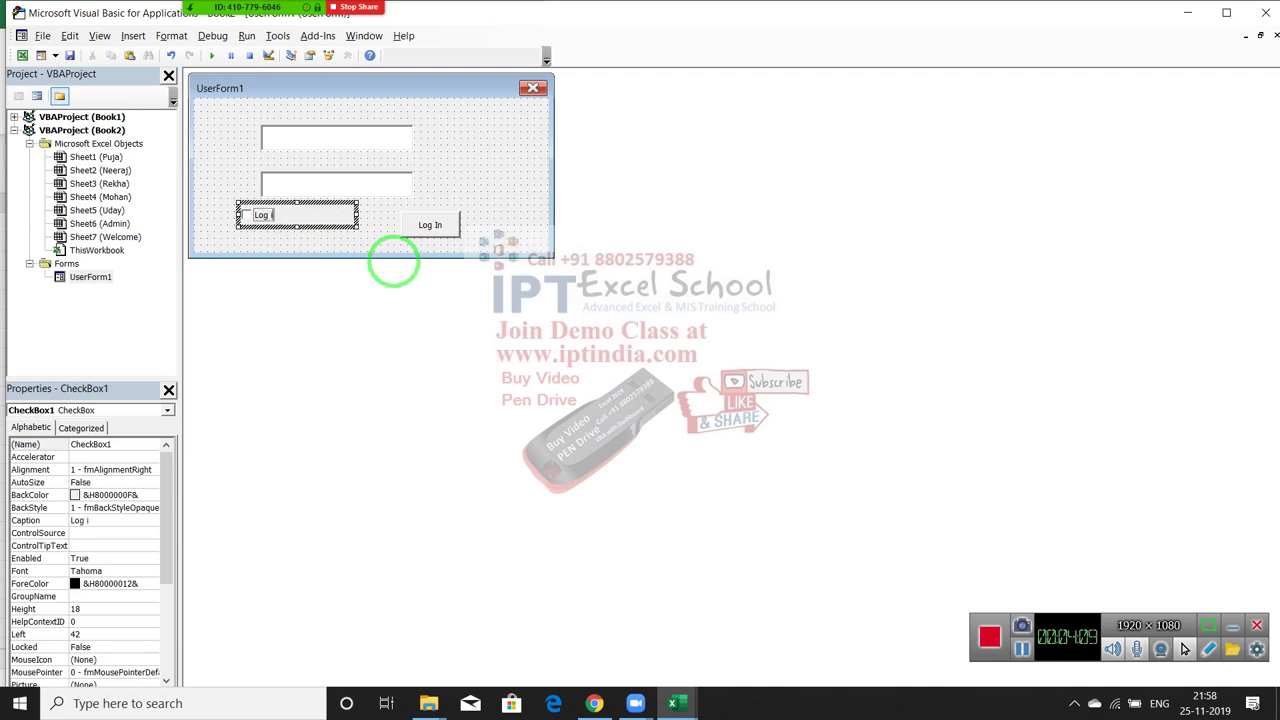
key(BackSpace)
text(Geust)
click(330, 240)
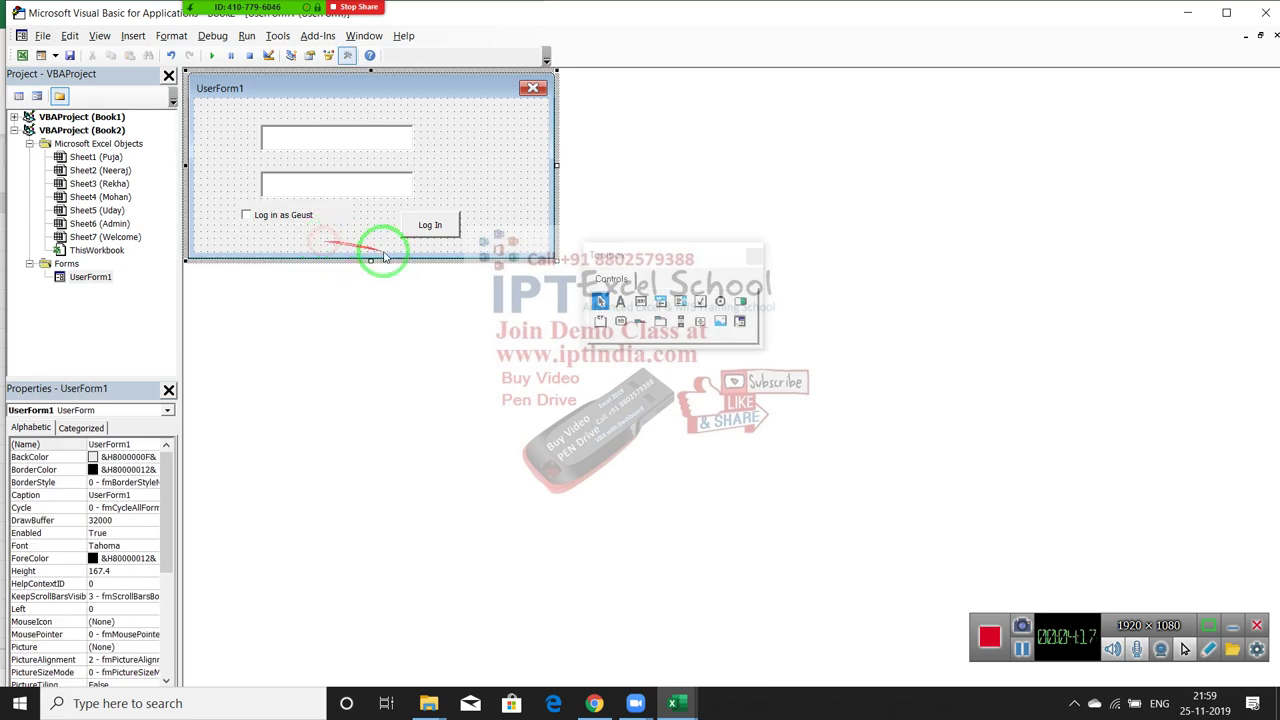
- Nudge the second text box slightly left to line it up
click(250, 213)
click(278, 188)
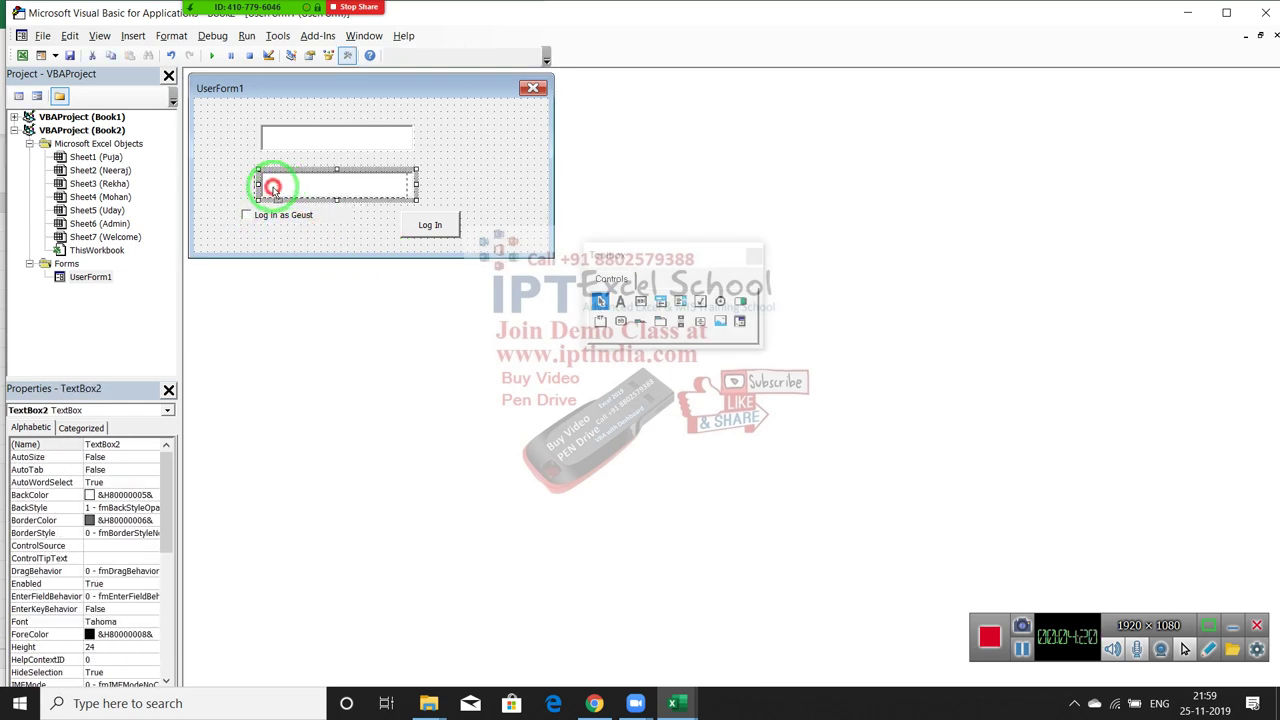
drag(276, 187, 269, 187)
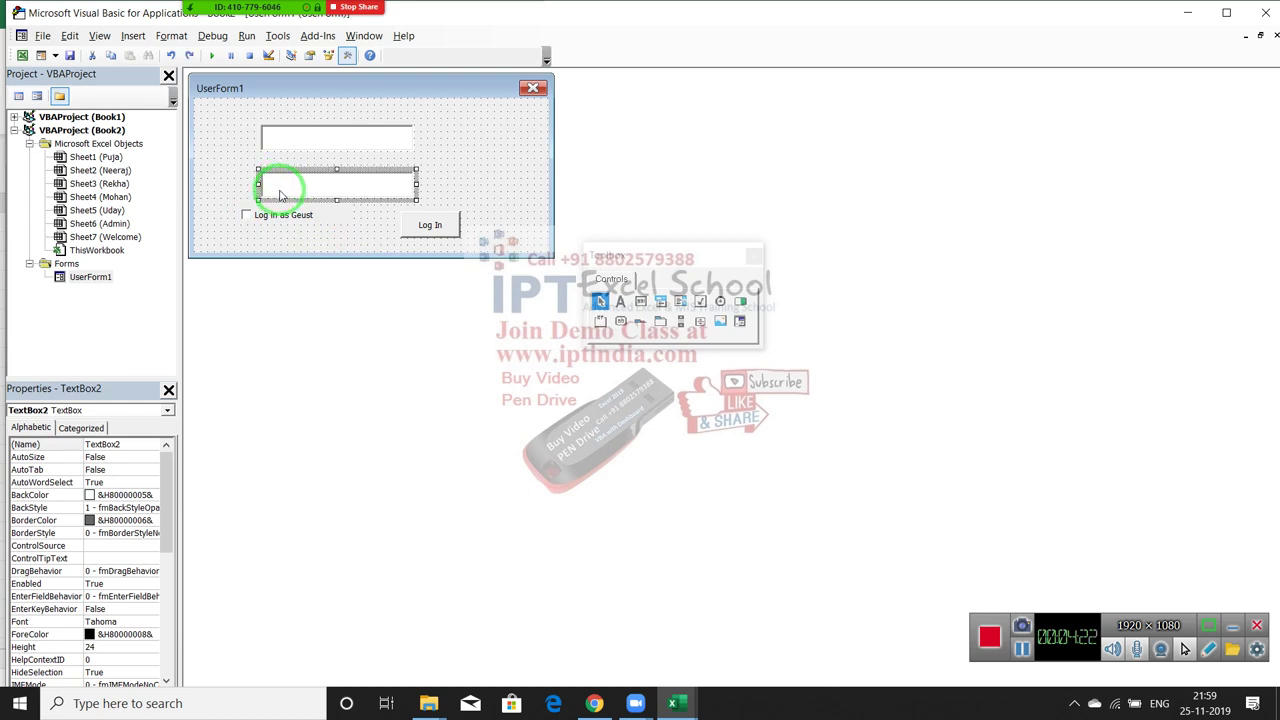
click(229, 145)
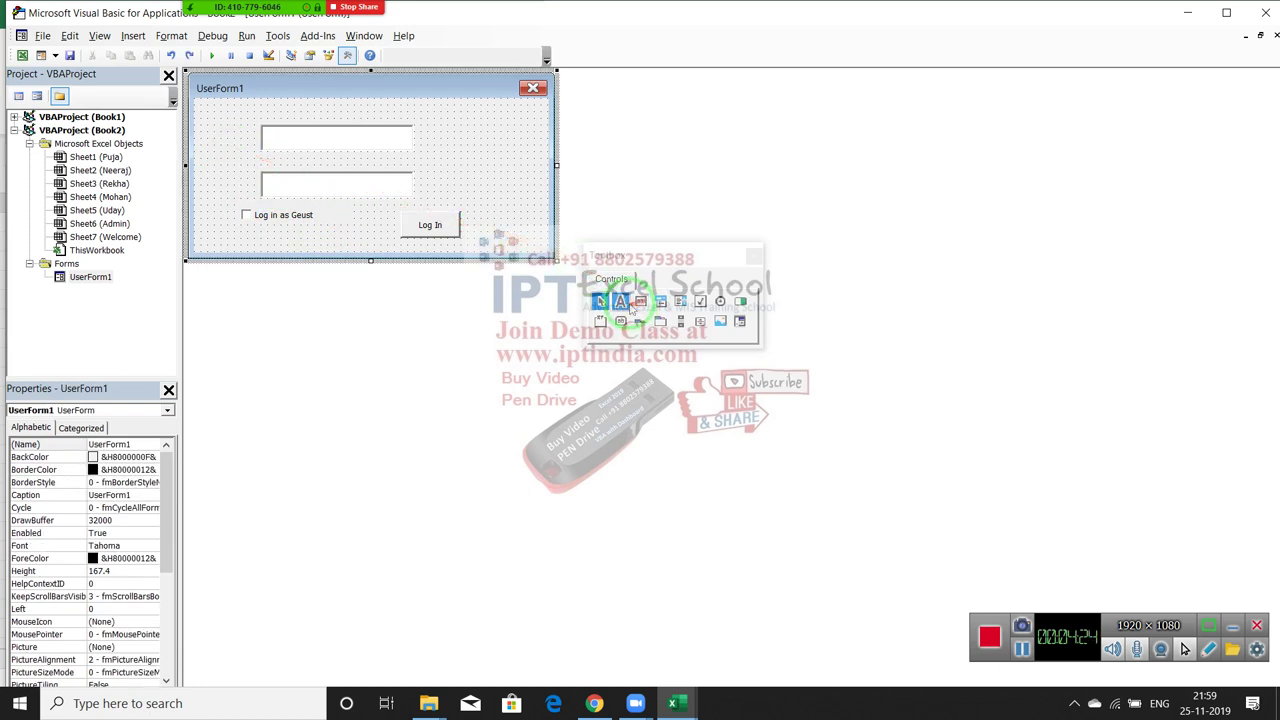
- Add a label captioned 'User Name' to the left of the first text box
click(620, 301)
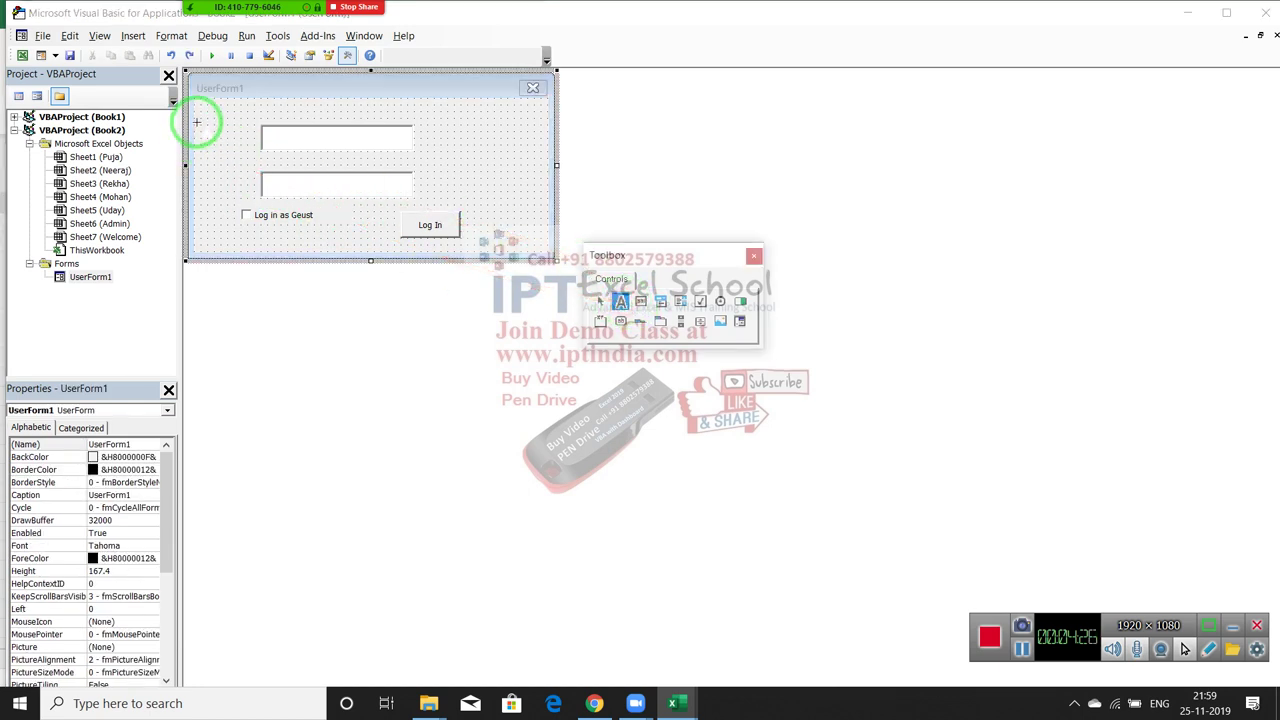
drag(195, 121, 250, 141)
click(240, 138)
key(BackSpace)
key(BackSpace)
key(BackSpace)
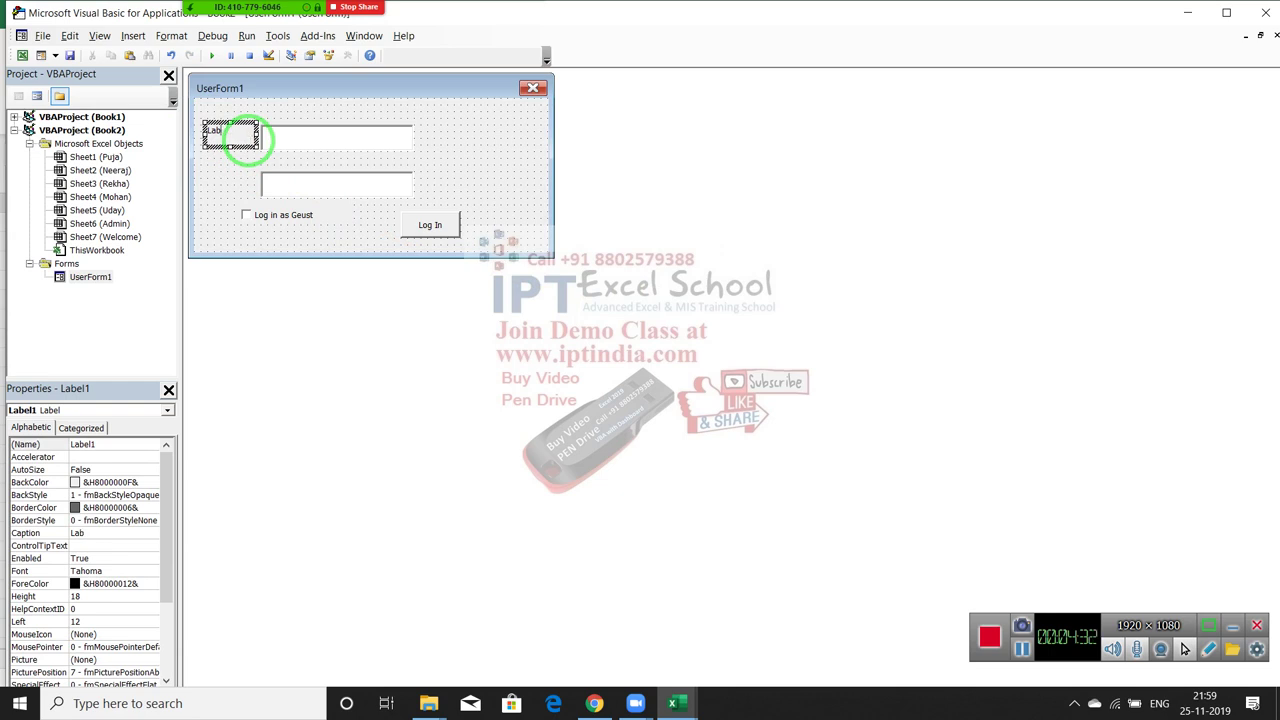
key(BackSpace)
key(BackSpace)
key(BackSpace)
text(ame)
click(243, 163)
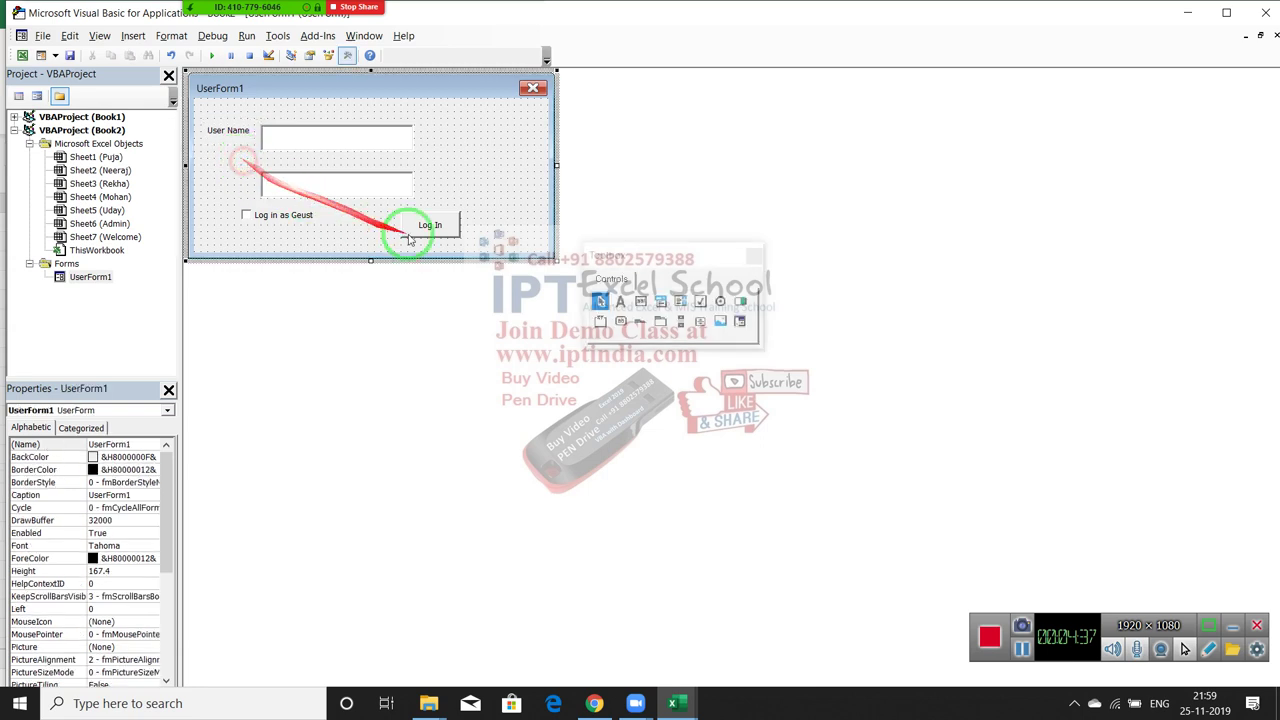
- Add a 'Password' label left of the second text box and shift it slightly right
click(620, 301)
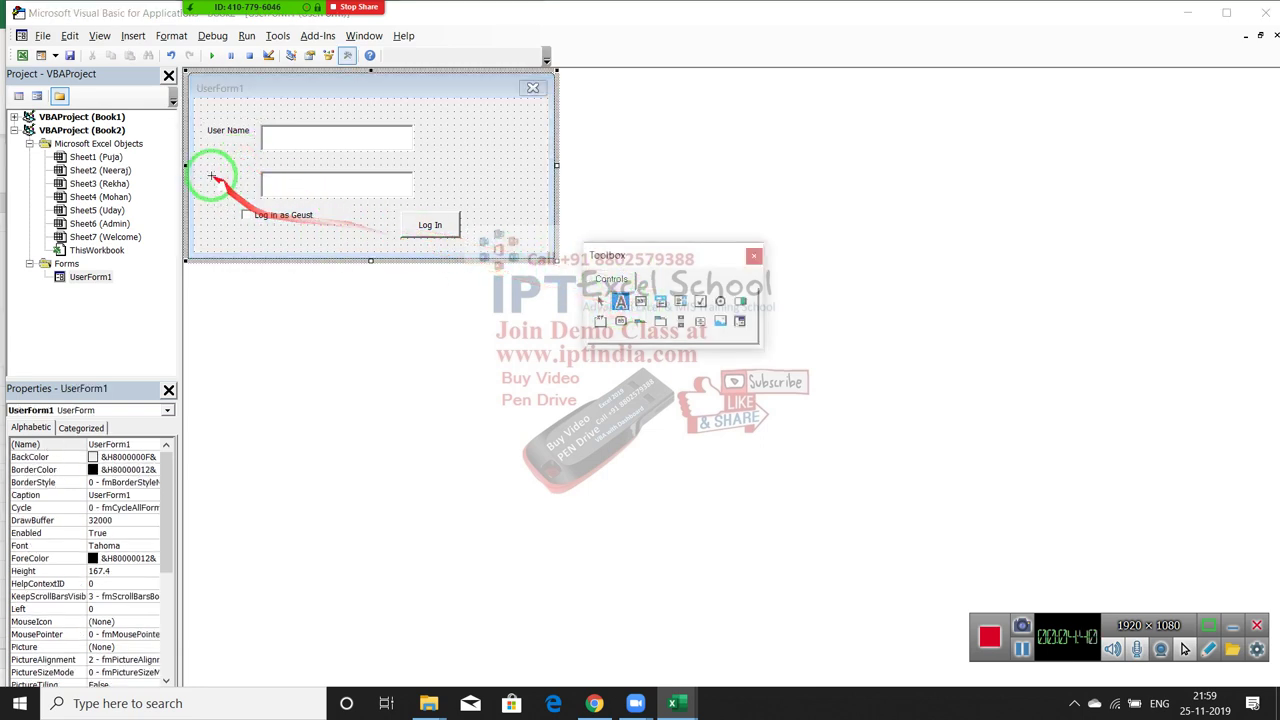
drag(205, 181, 258, 201)
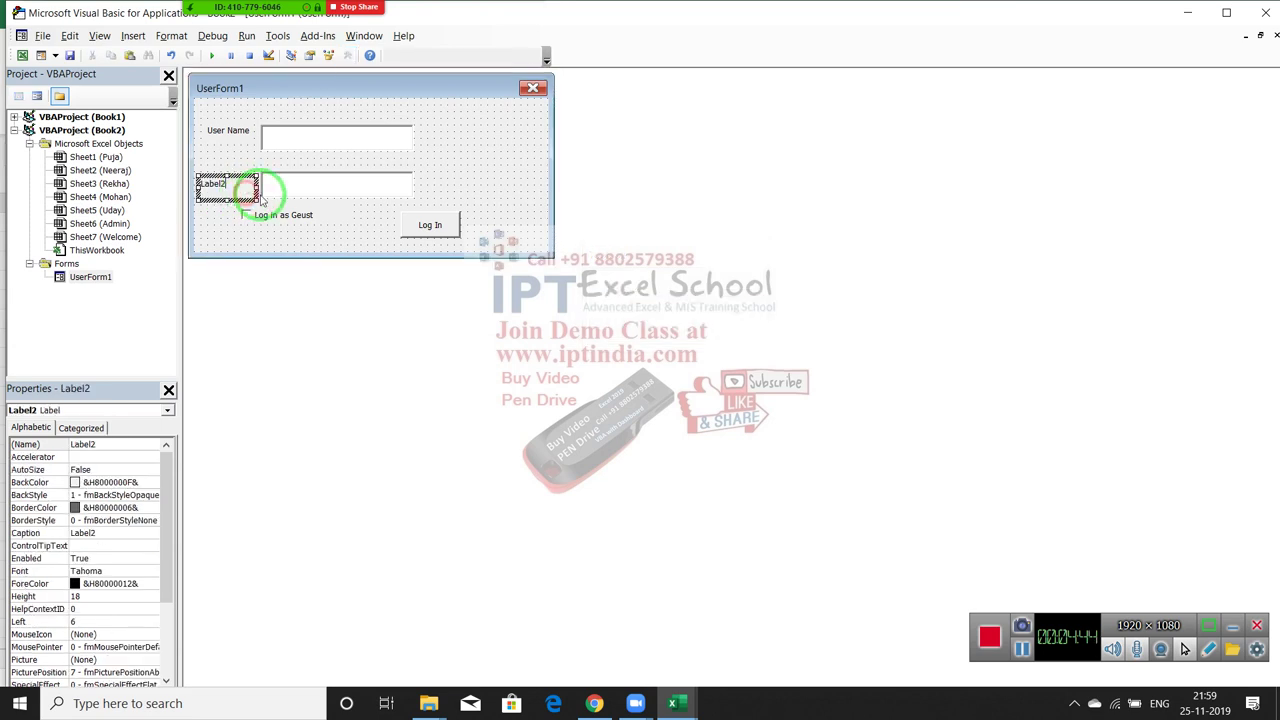
key(BackSpace)
key(BackSpace)
key(BackSpace)
text(Password)
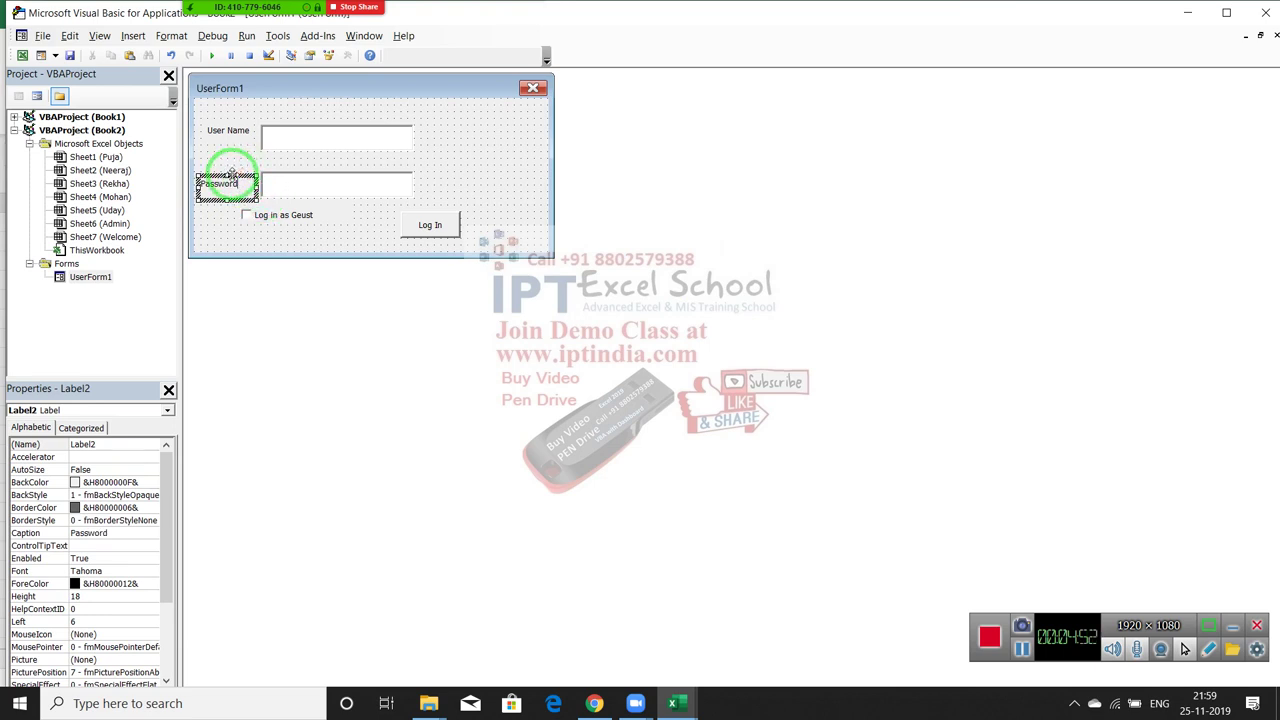
click(236, 176)
drag(241, 182, 245, 176)
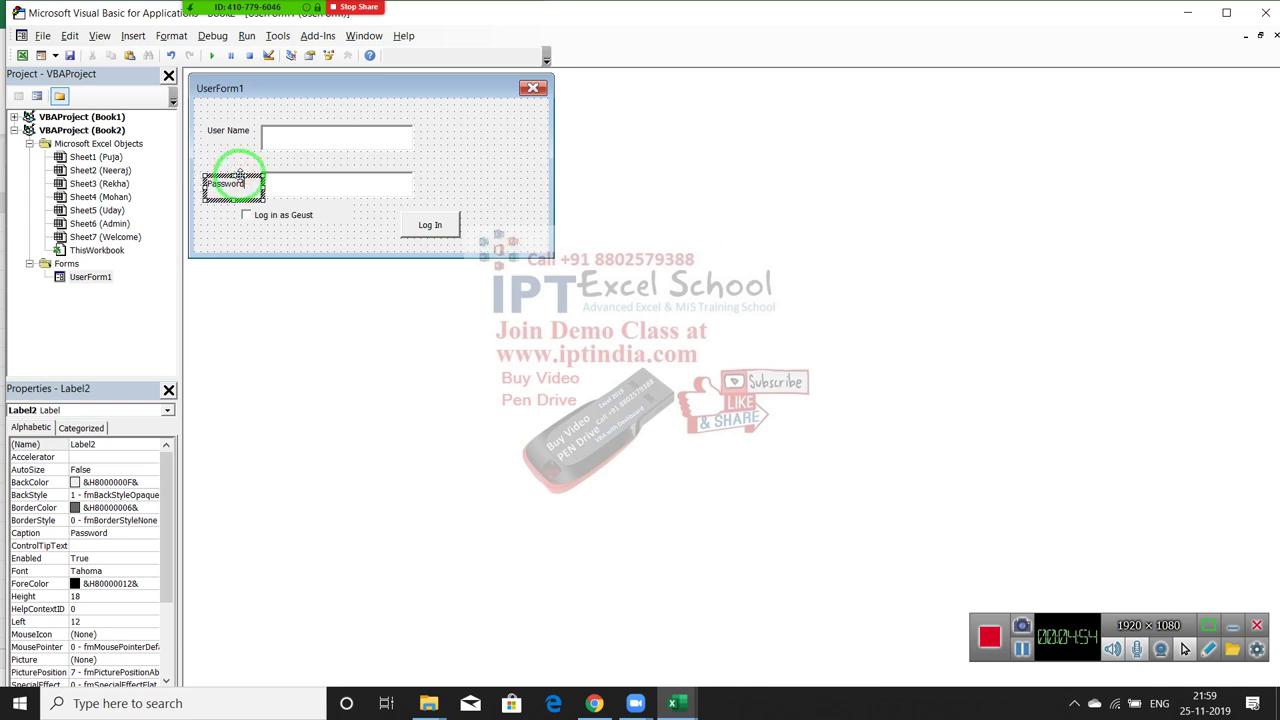
click(535, 207)
click(313, 190)
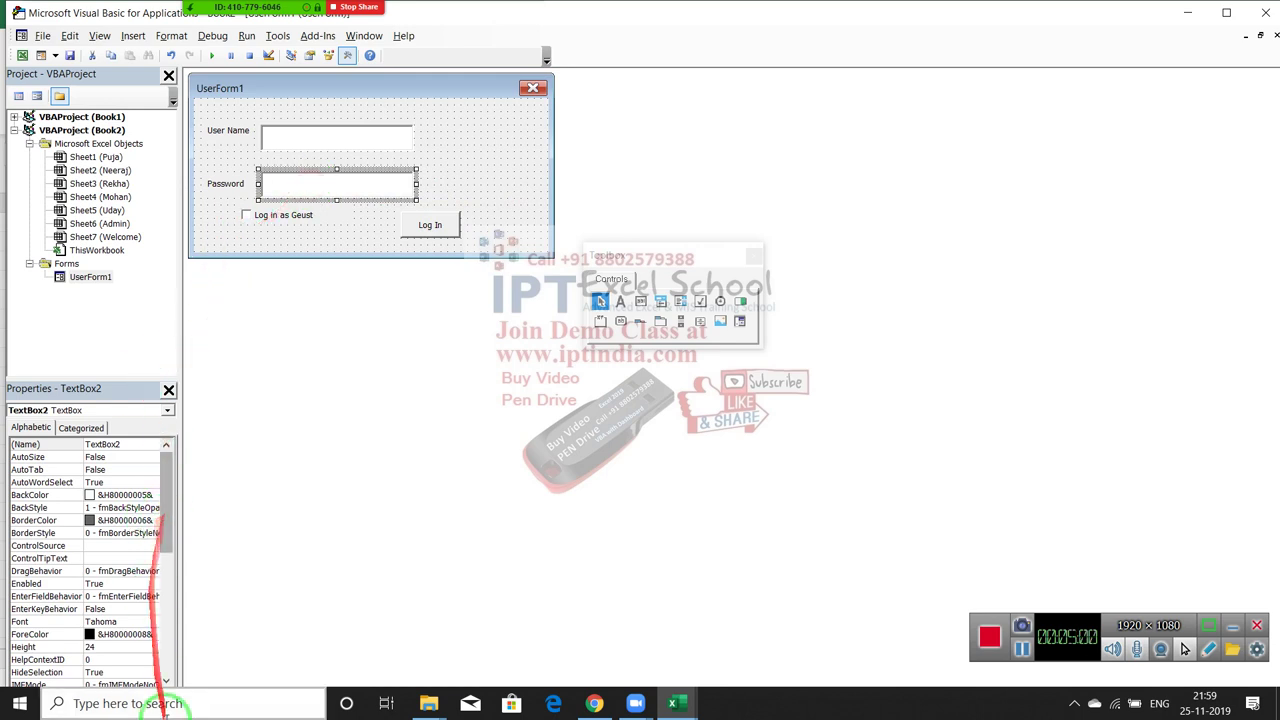
scroll(115, 612, down, 1)
- Set TextBox2's PasswordChar property to * so typed passwords are masked
scroll(115, 612, down, 1)
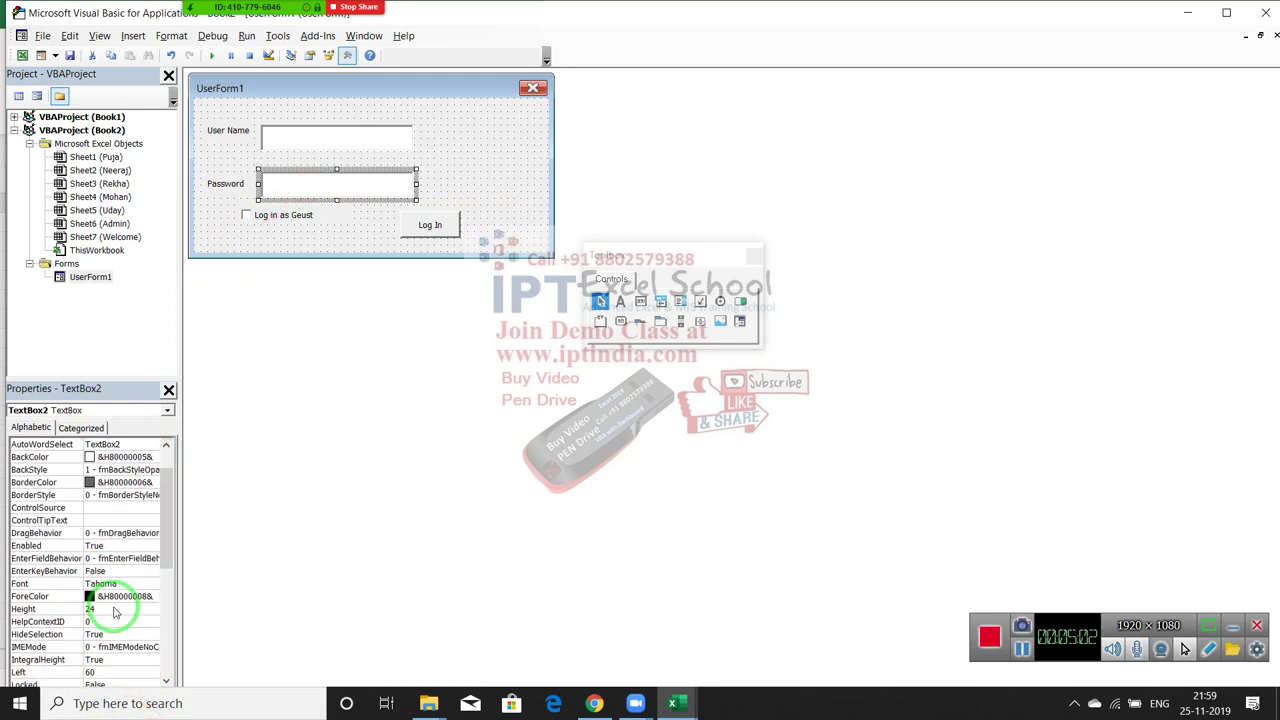
scroll(115, 612, down, 2)
scroll(115, 612, down, 2)
scroll(115, 612, down, 1)
scroll(115, 612, down, 1)
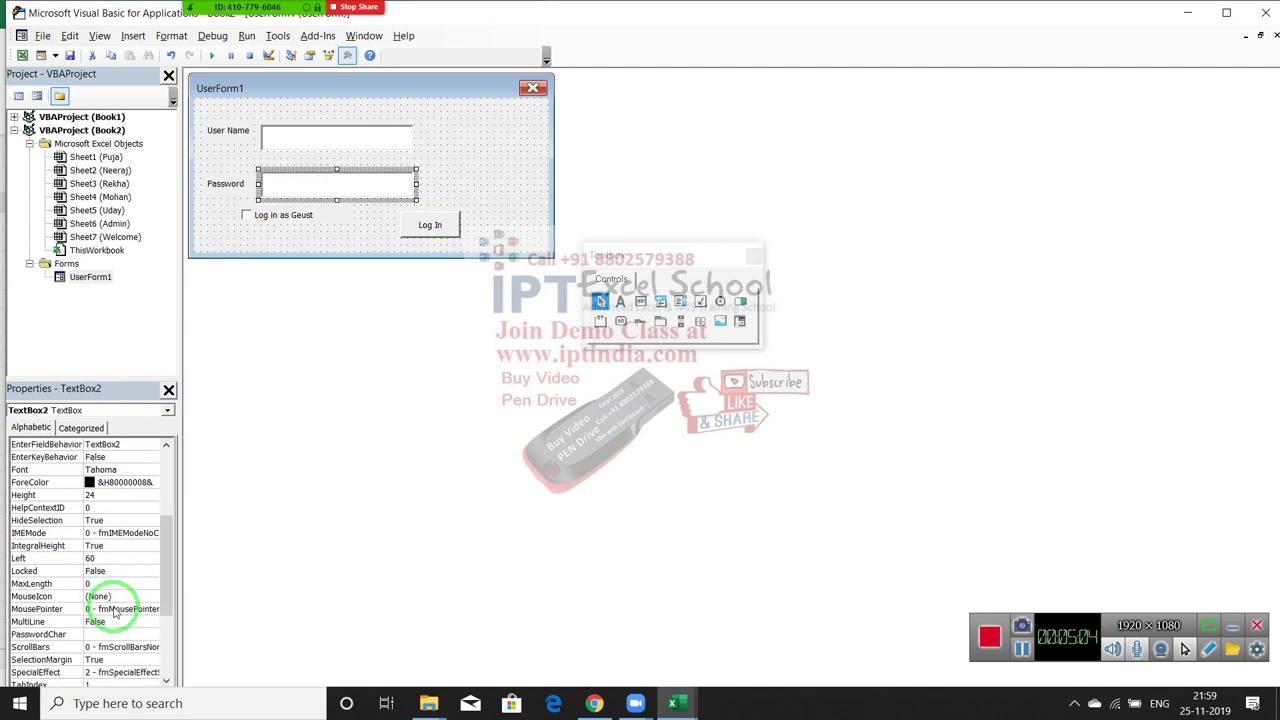
click(107, 633)
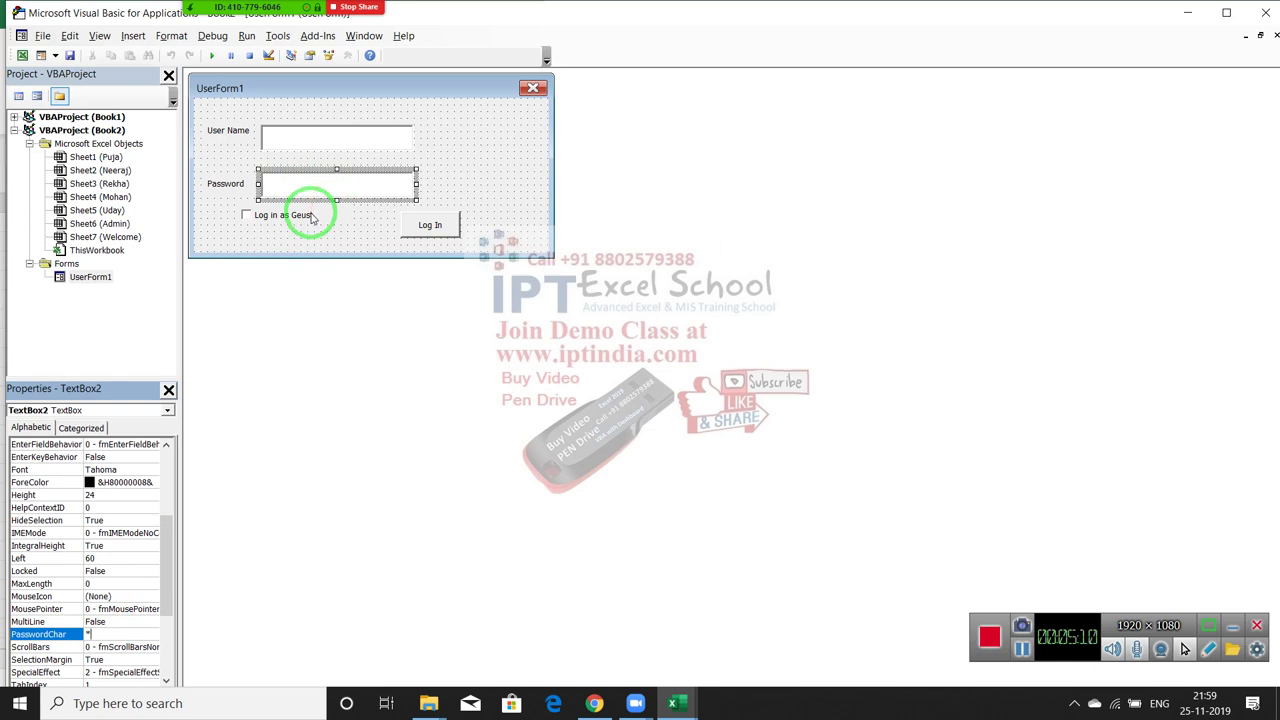
click(511, 209)
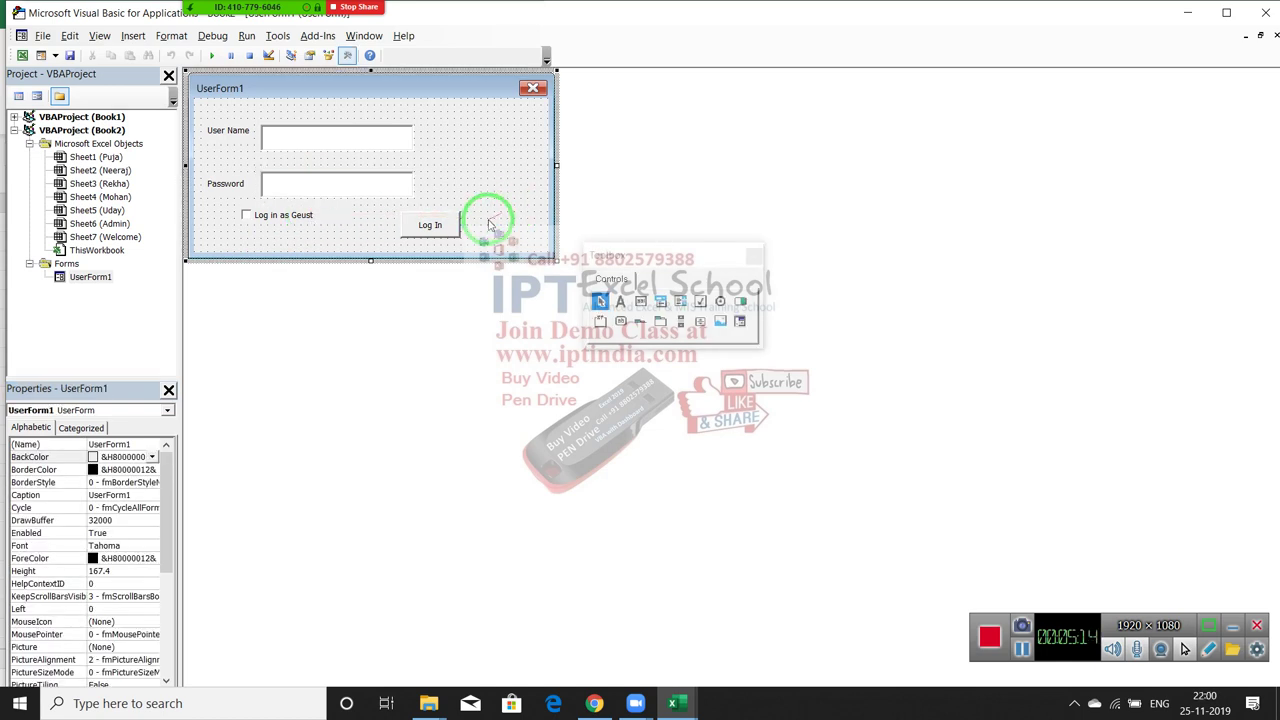
- Create the Log In button's CommandButton1_Click procedure and review the Admin sheet's users from A2
double_click(441, 225)
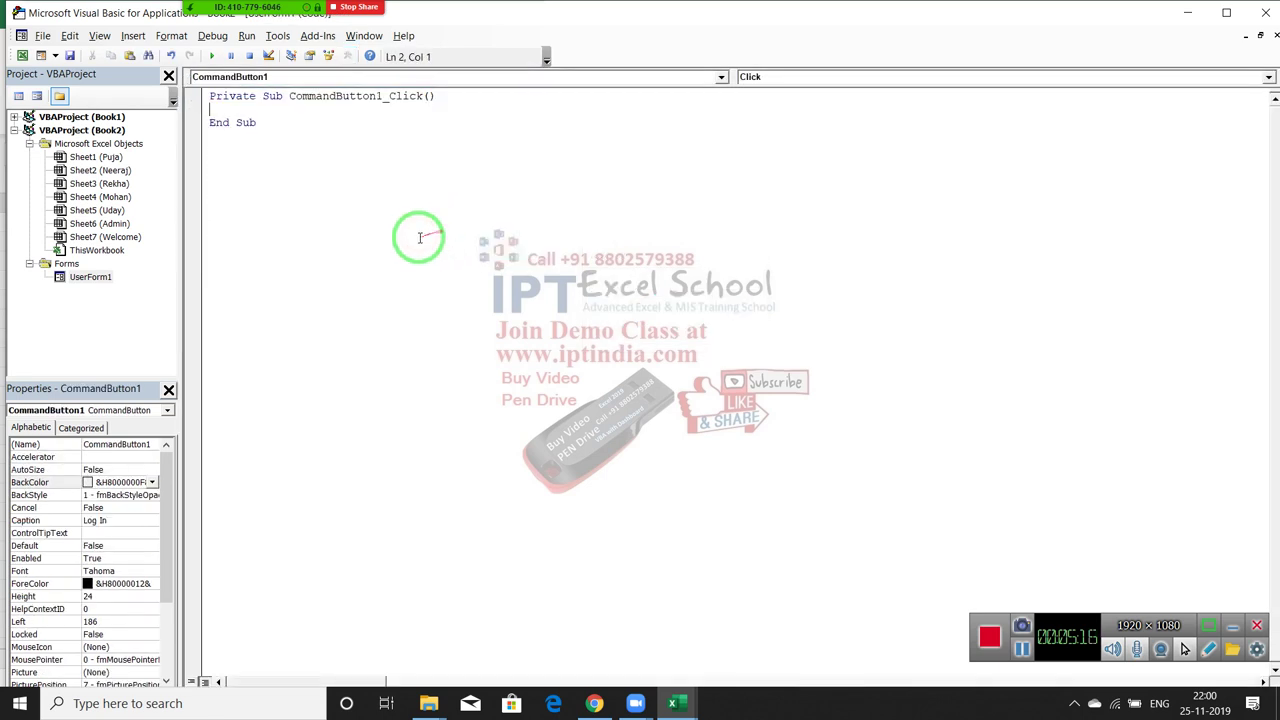
key(Return)
key(Return)
key(Return)
key(Return)
key(Up)
key(Up)
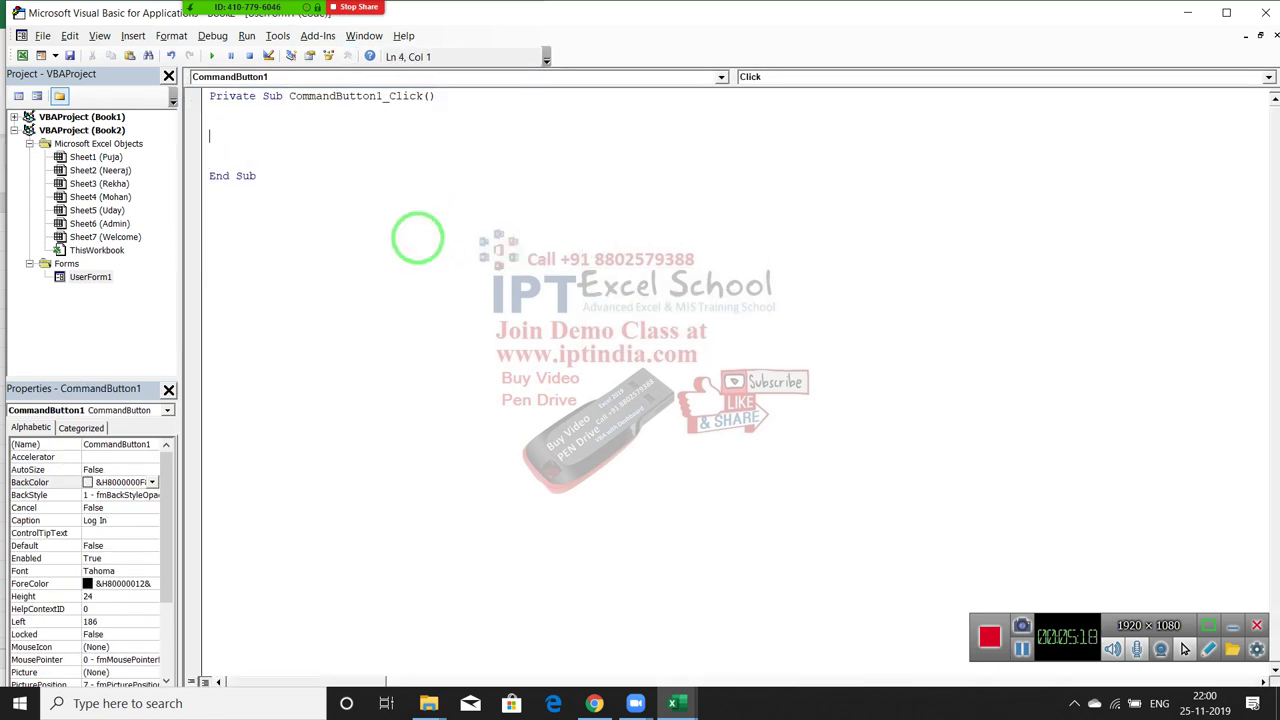
key(alt+F11)
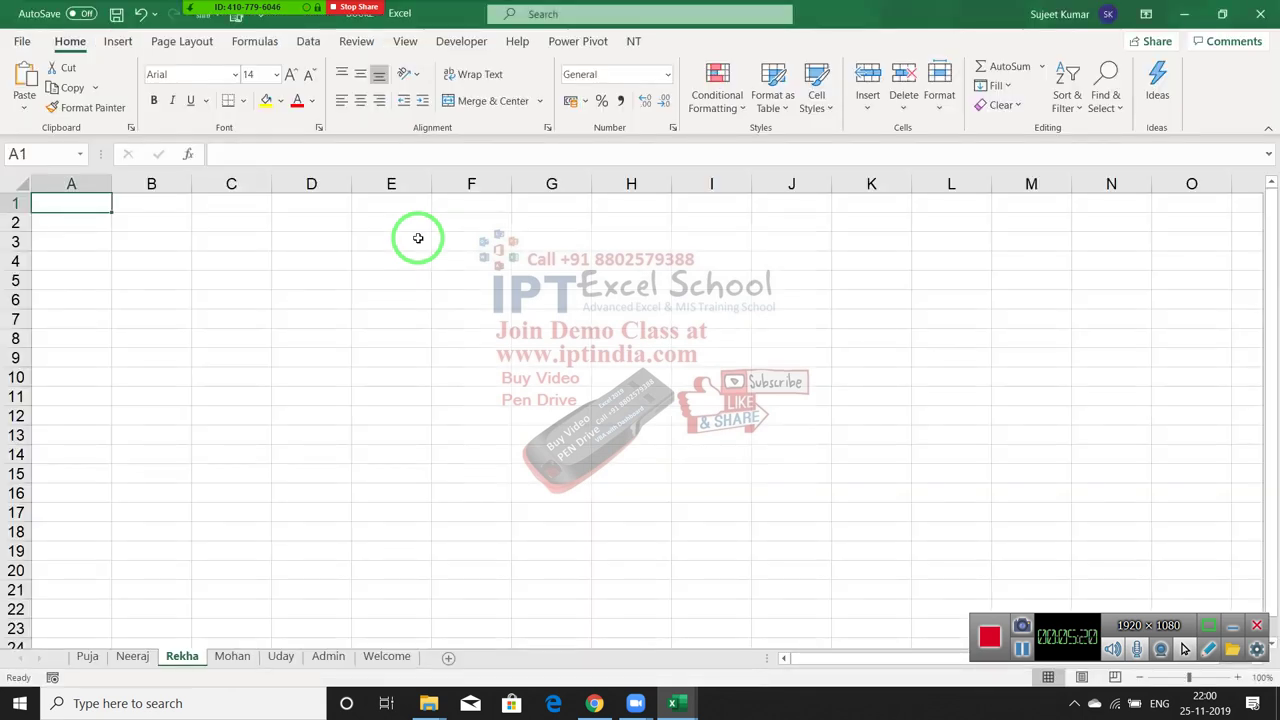
click(328, 656)
drag(86, 243, 122, 242)
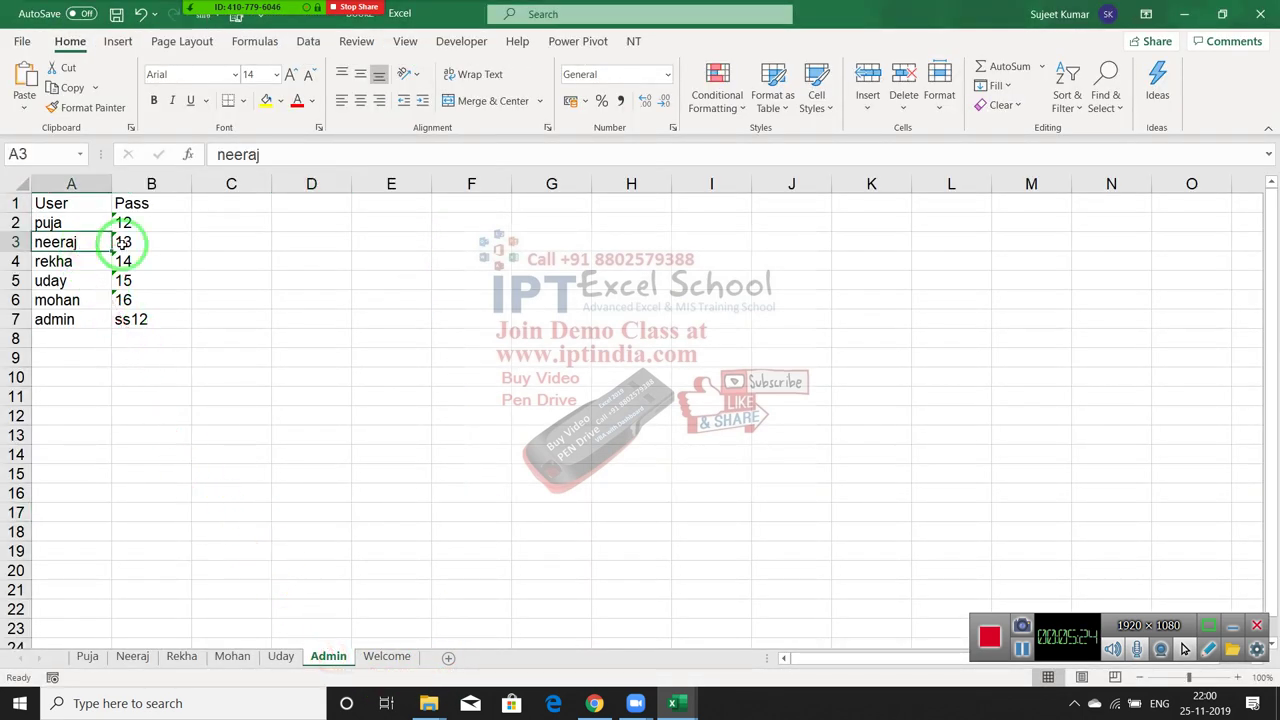
key(ctrl+Home)
key(Down)
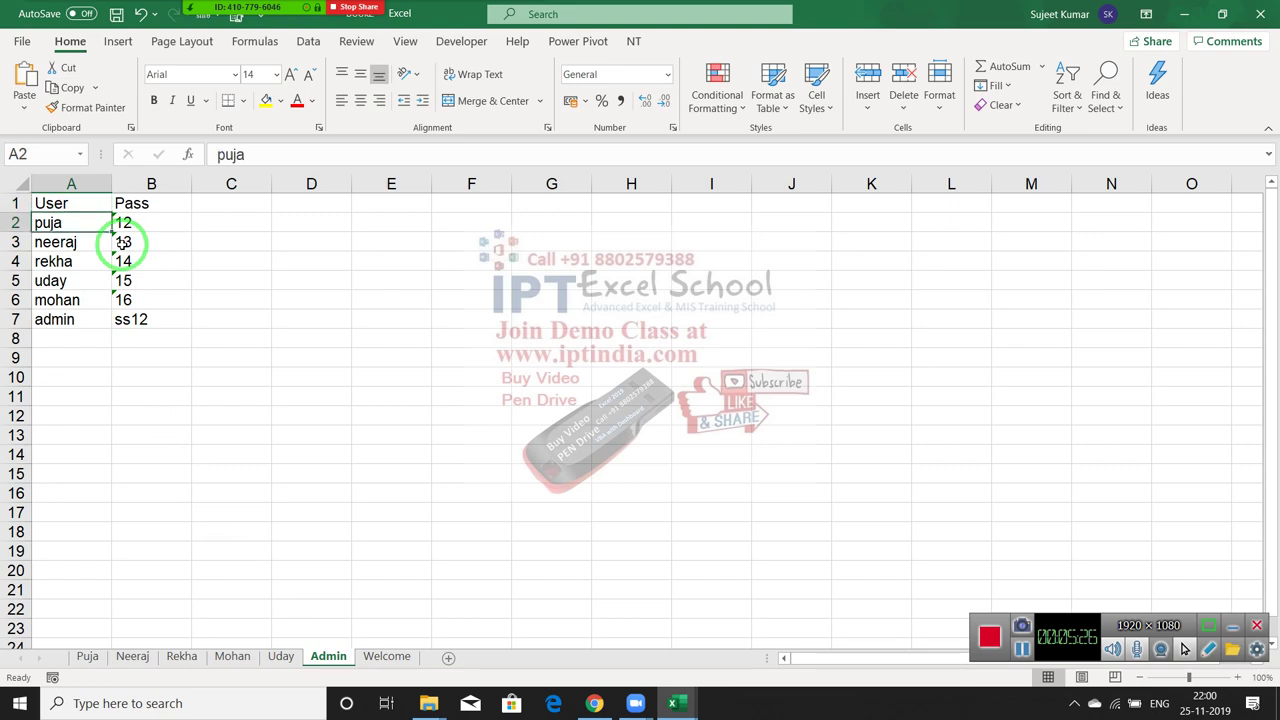
- Begin the loop 'For i = 2 To' and confirm the user list ends in row 7
key(alt+F11)
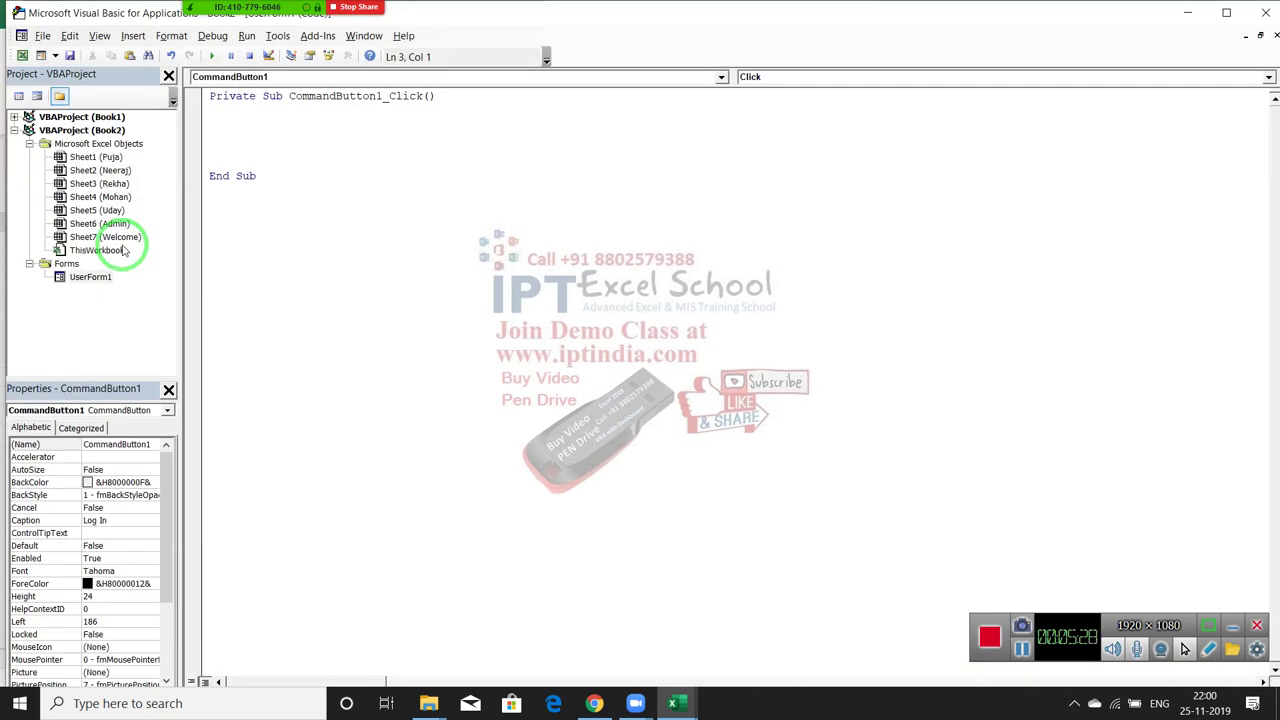
text(f)
text(=)
text(2 to)
key(alt+F11)
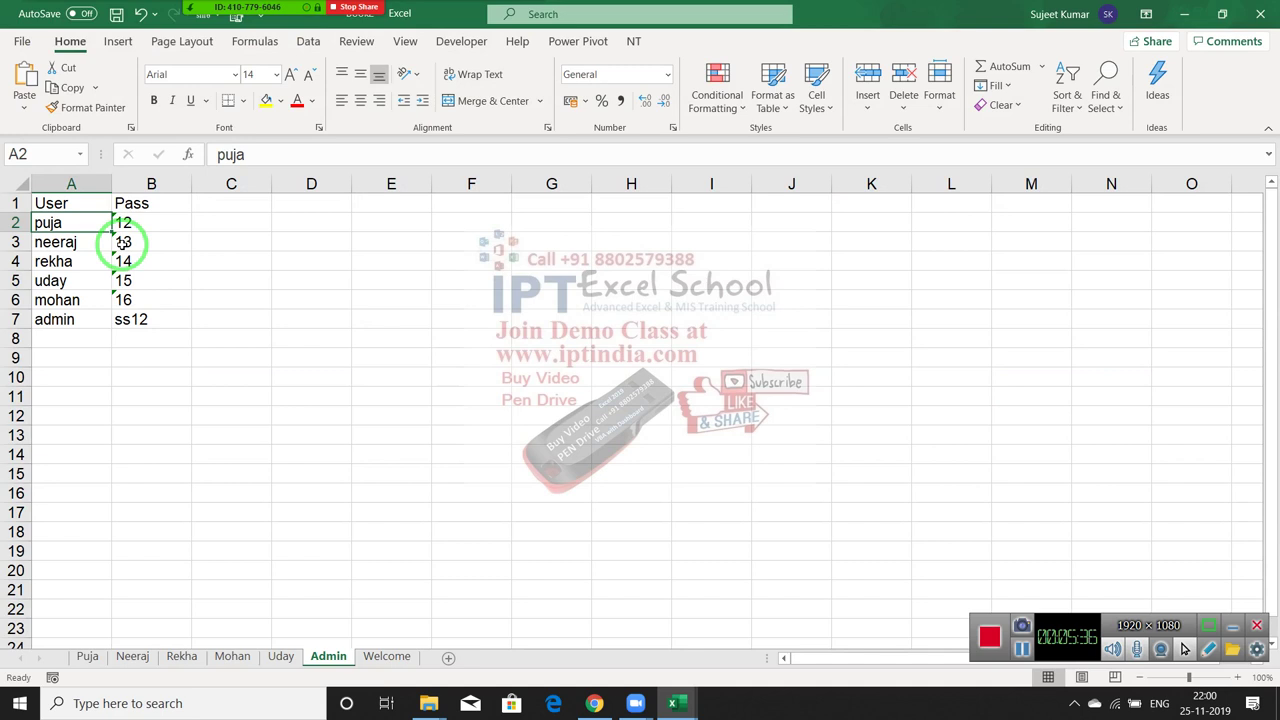
key(ctrl+Down)
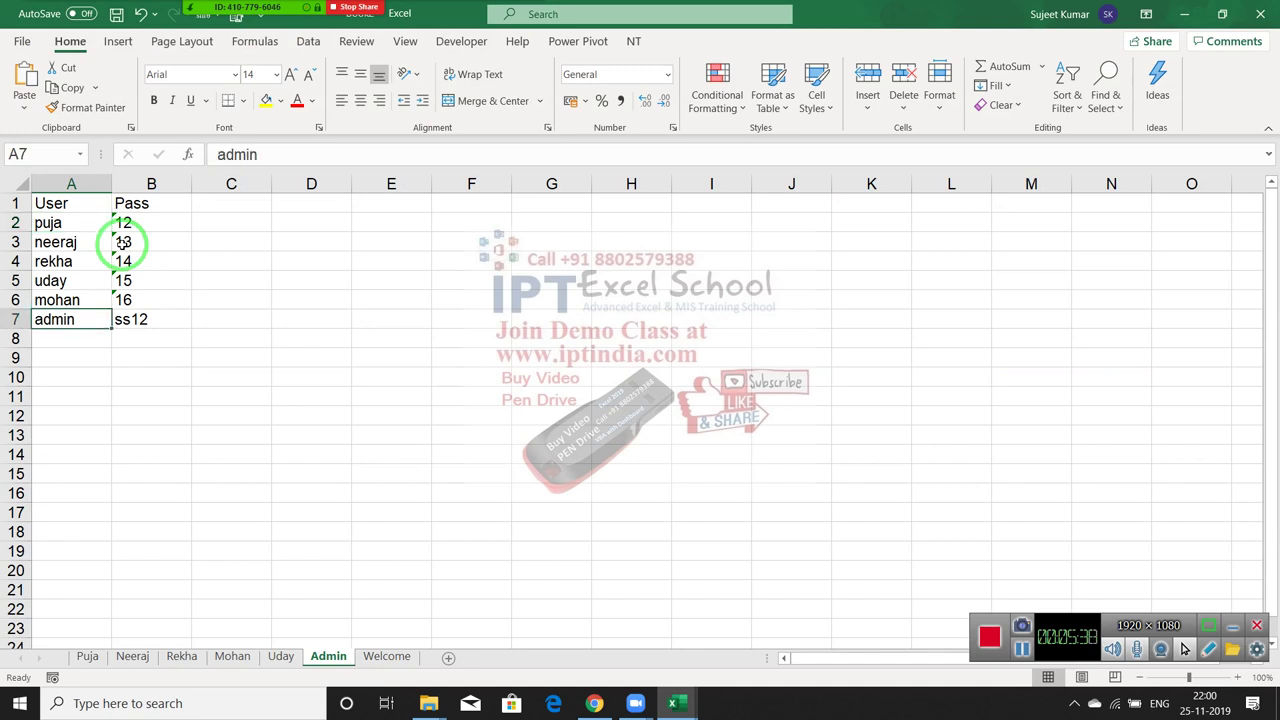
key(Down)
key(Up)
key(Up)
key(Up)
key(Up)
key(Up)
key(Up)
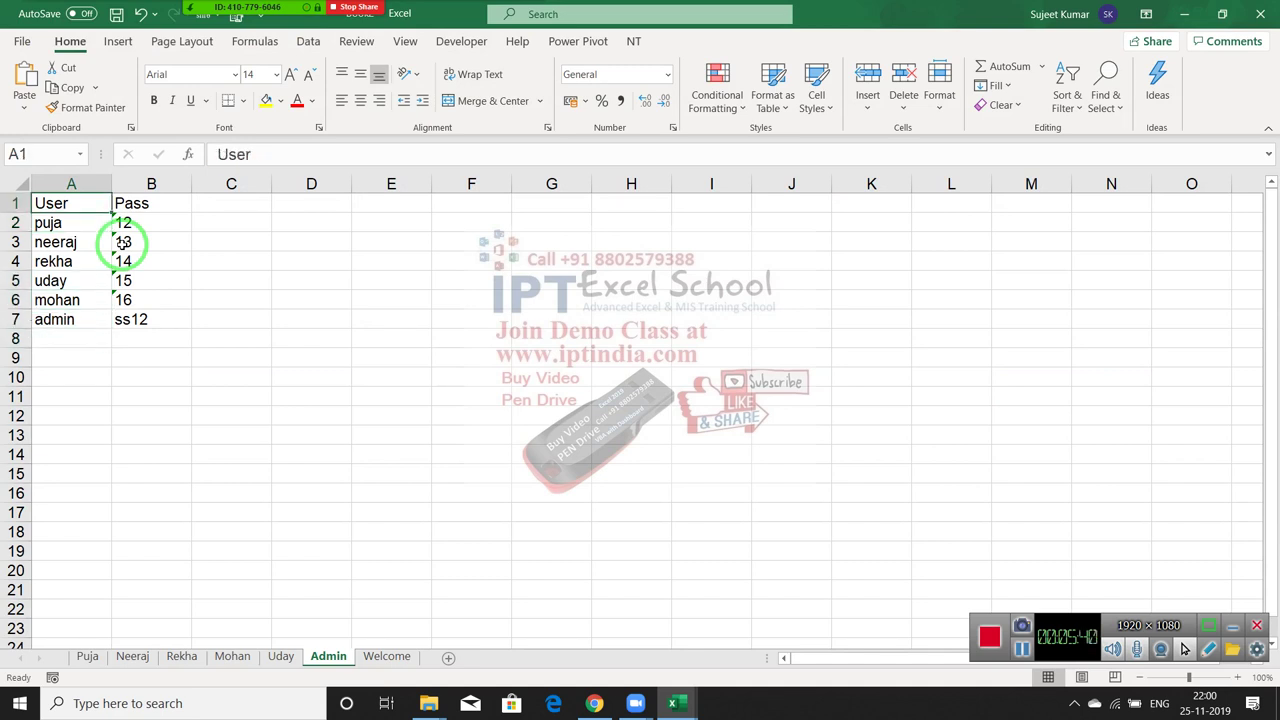
key(Down)
key(Down)
key(Down)
key(Down)
key(Down)
key(Down)
key(Down)
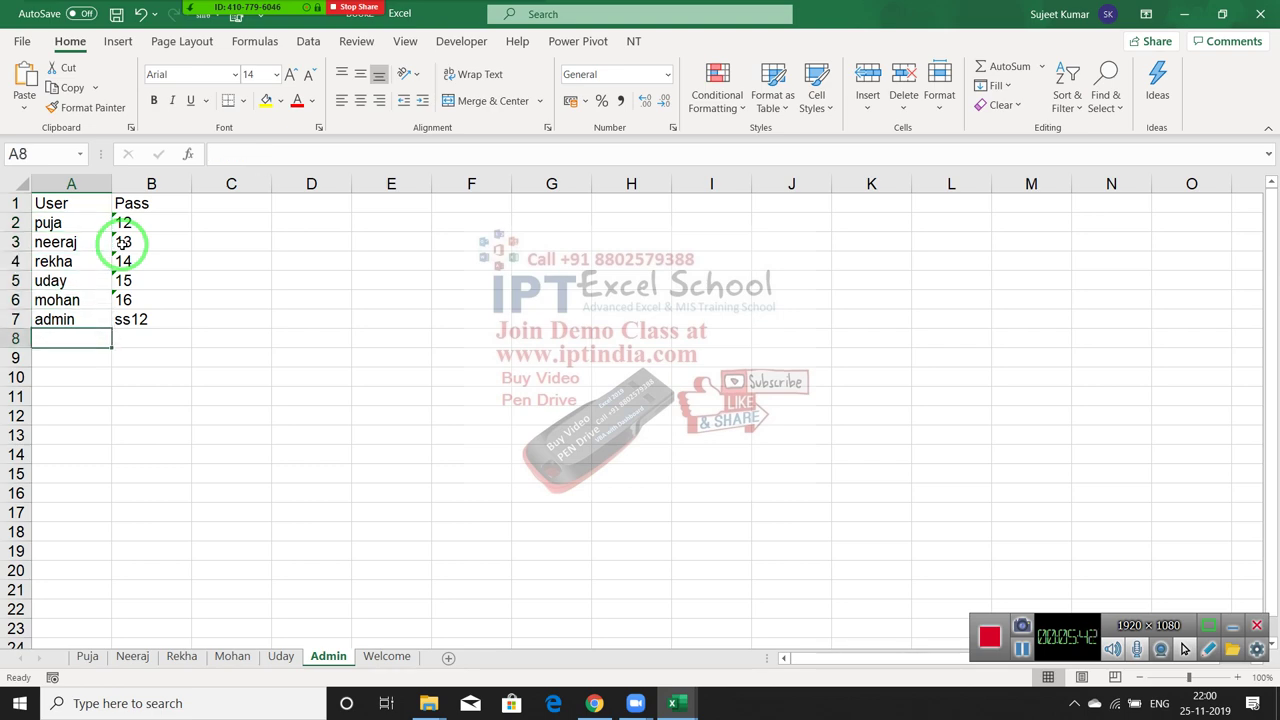
key(Up)
key(Down)
- Complete the 'For i = 2 To 7 … Next i' loop with blank lines inside
key(alt+F11)
text(7)
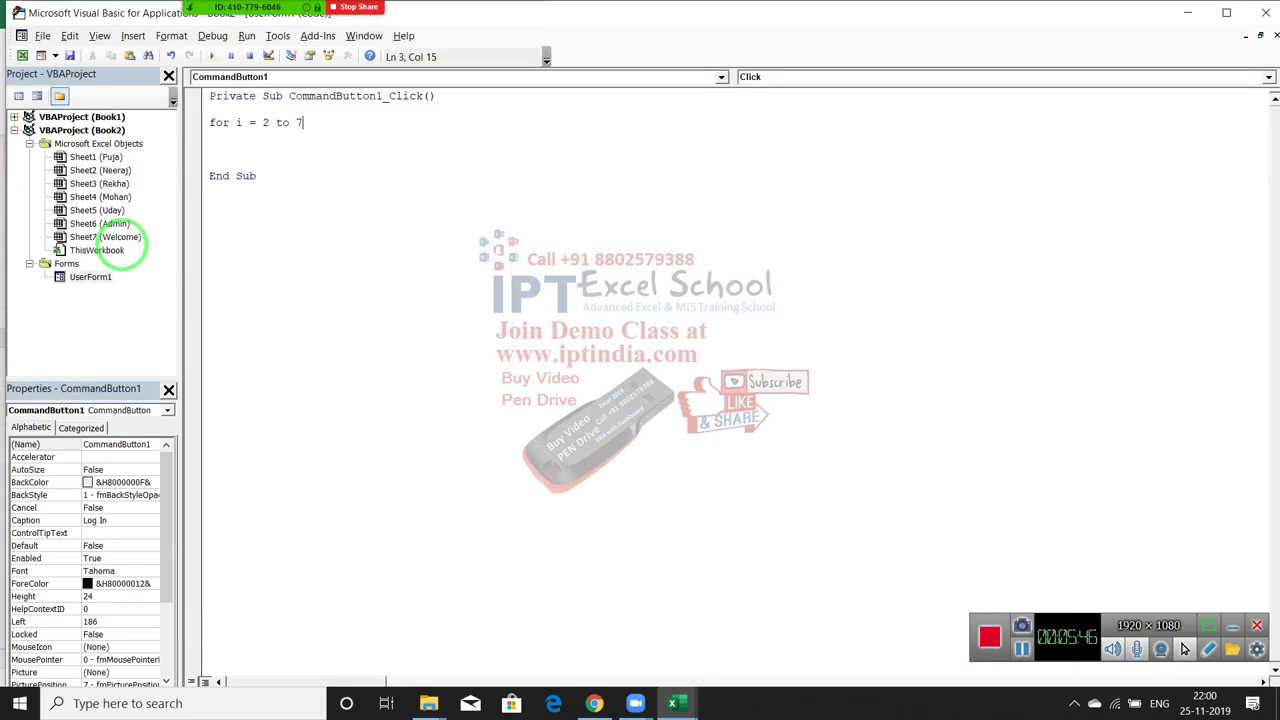
key(Return)
key(Return)
text(Nex)
text(t)
key(Return)
key(Up)
key(Up)
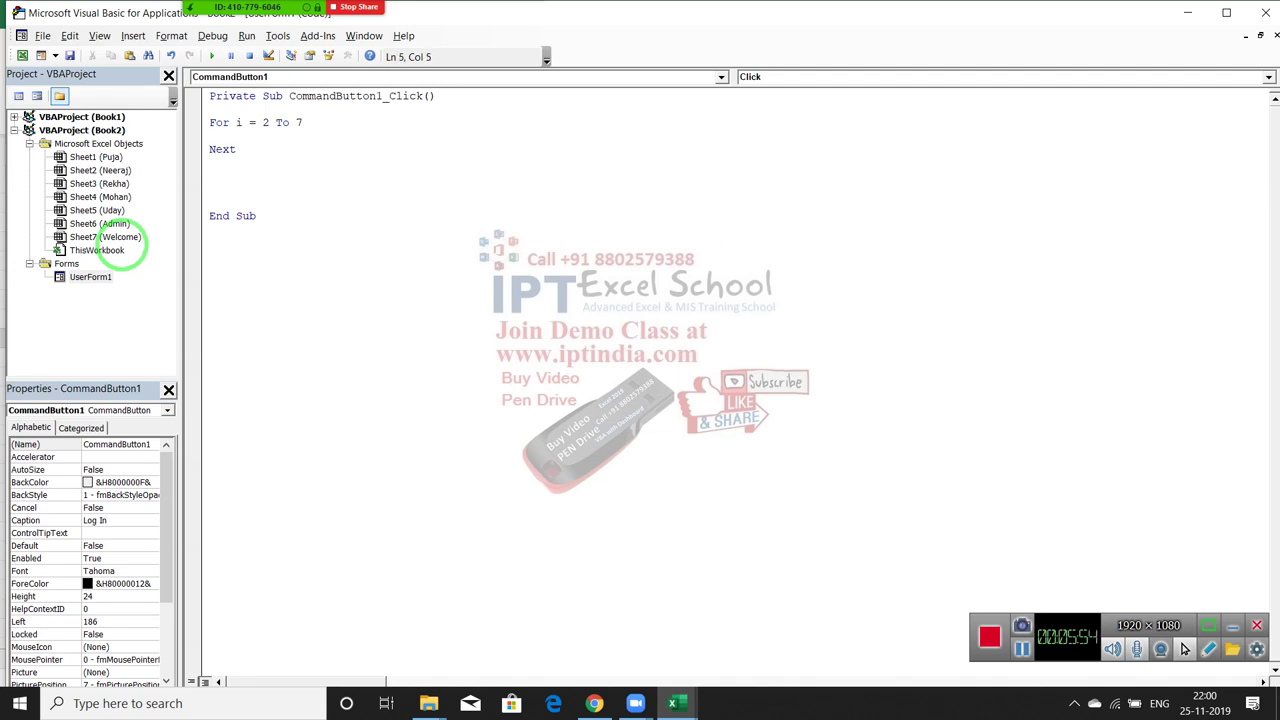
key(Return)
text(i)
key(Return)
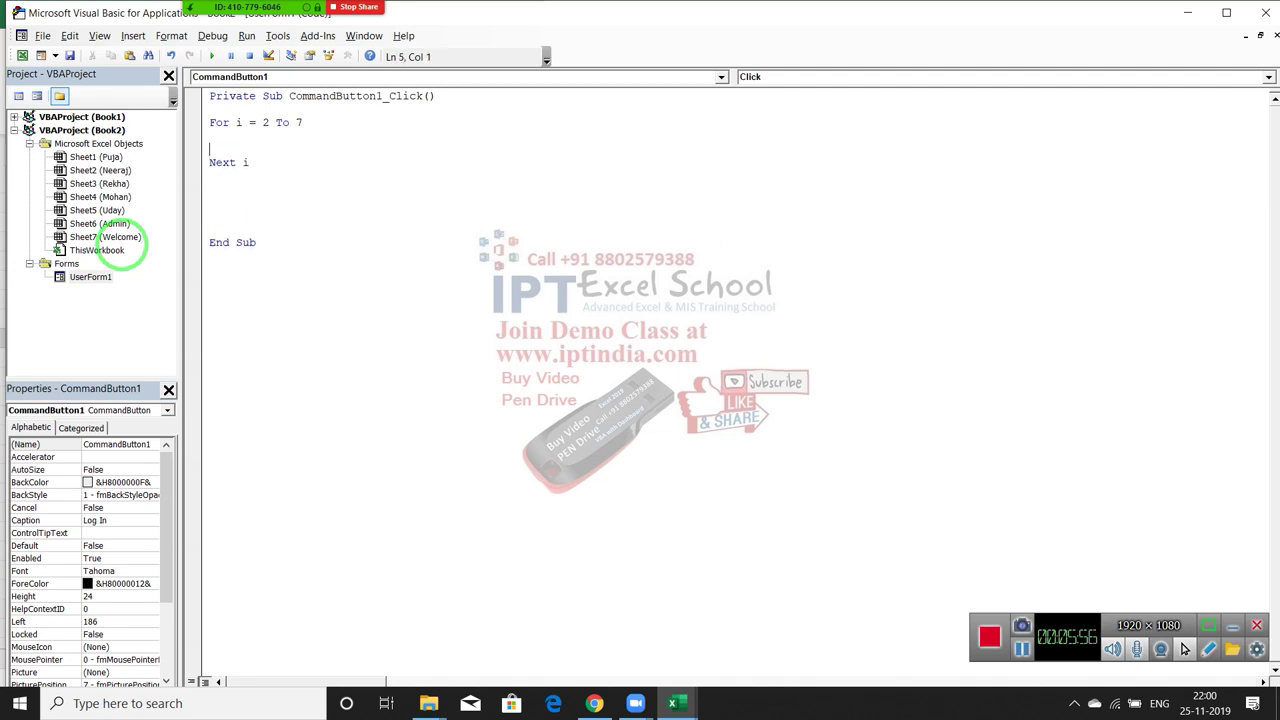
key(Return)
key(Return)
key(Up)
key(Up)
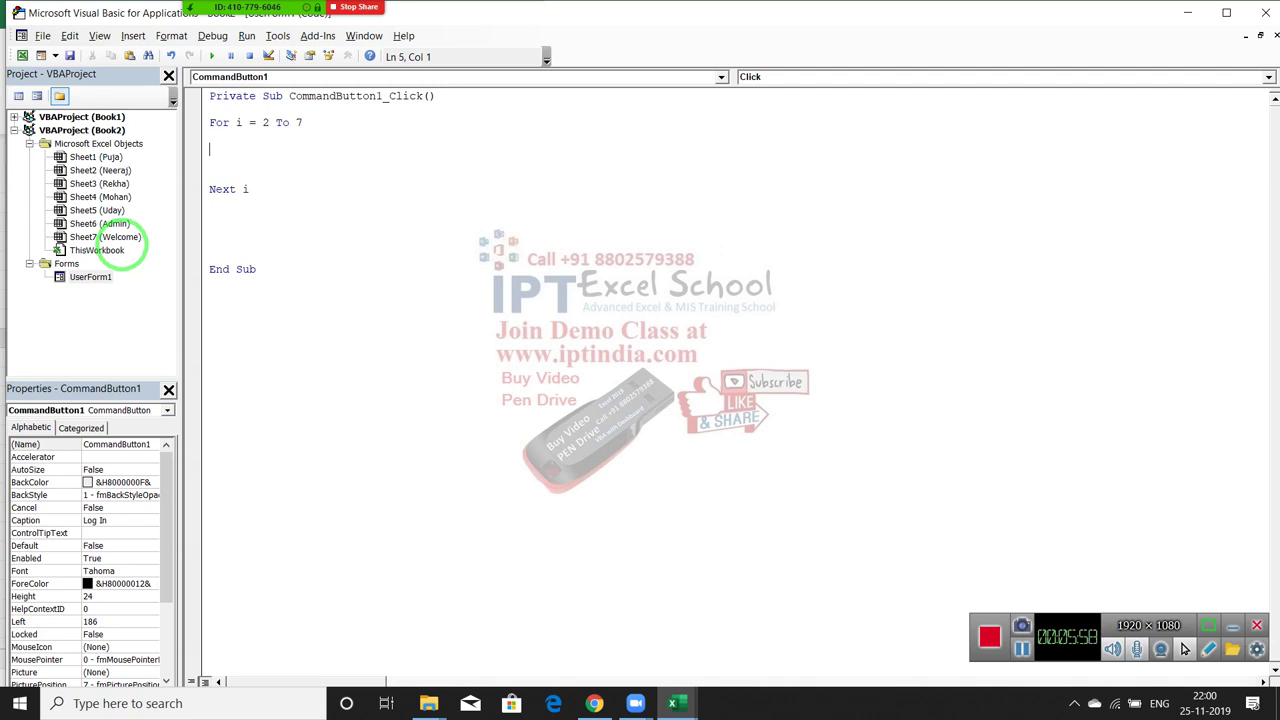
- Start the If condition: Me.TextBox1.Value = Sheets("Admin").Range("A" & i).Value And
text(if )
text(me.)
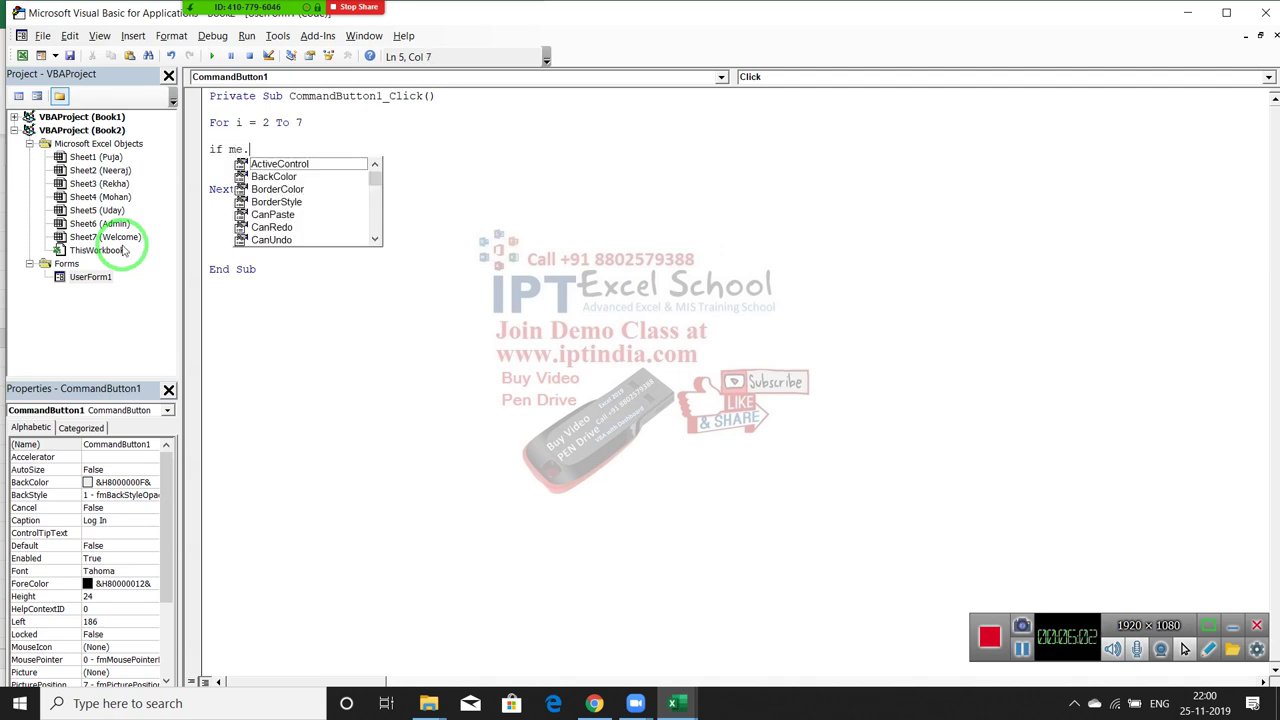
text(te)
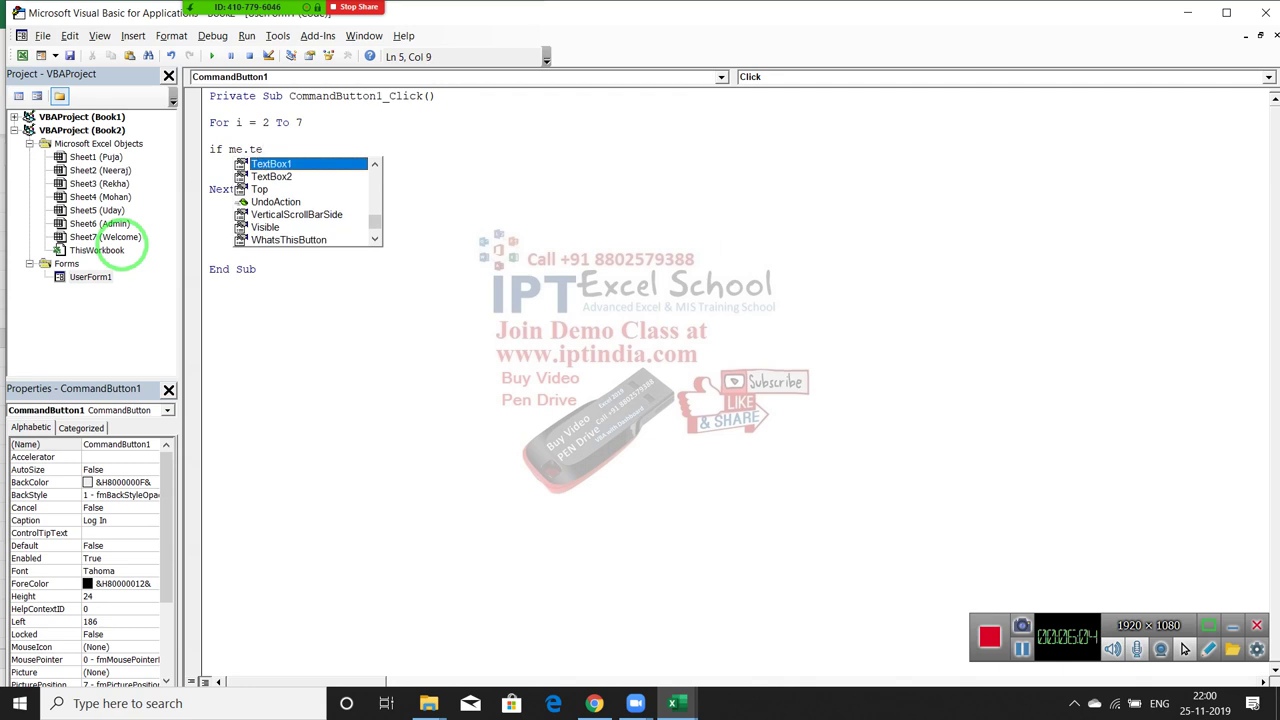
key(Tab)
text(.v)
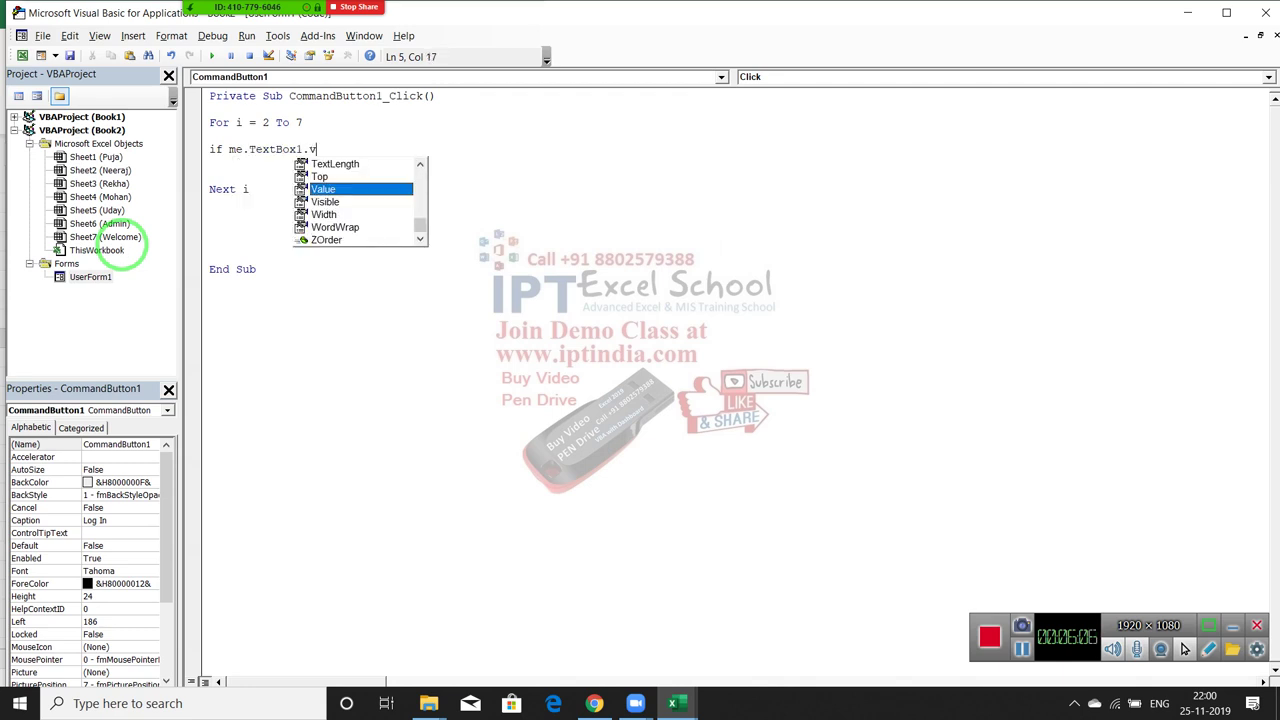
key(Tab)
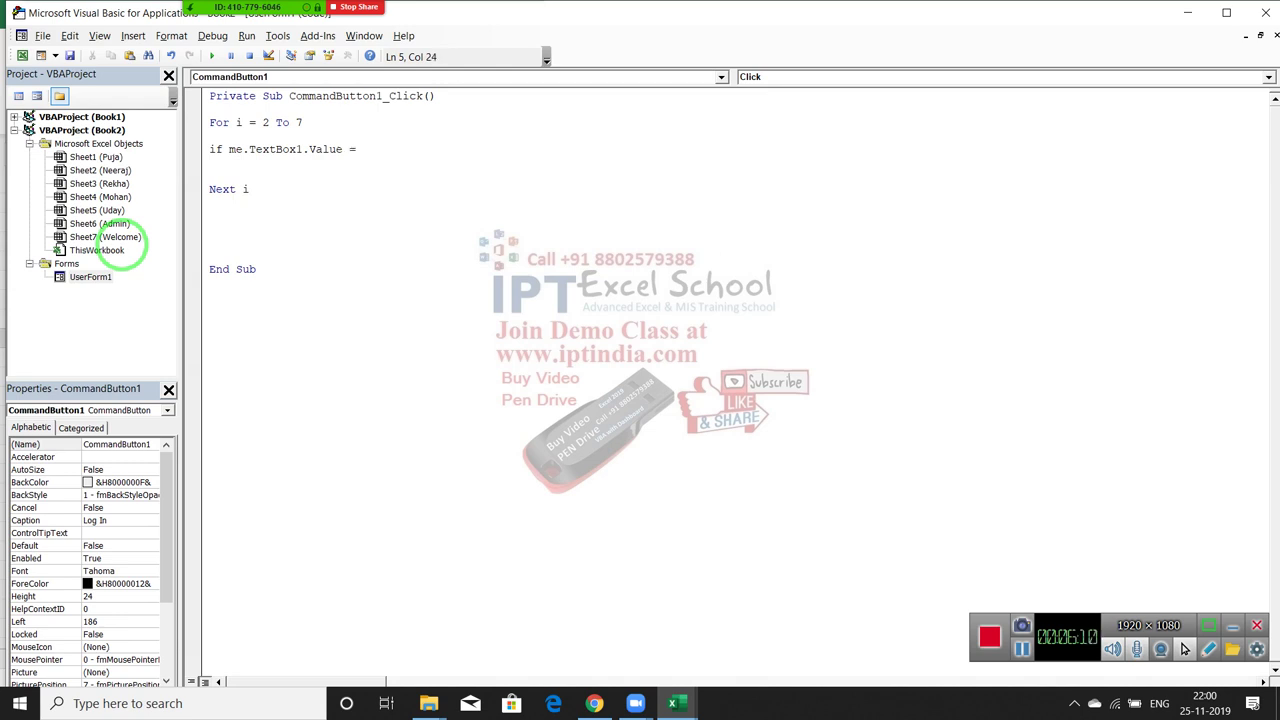
text(sheets)
text(("Admin)
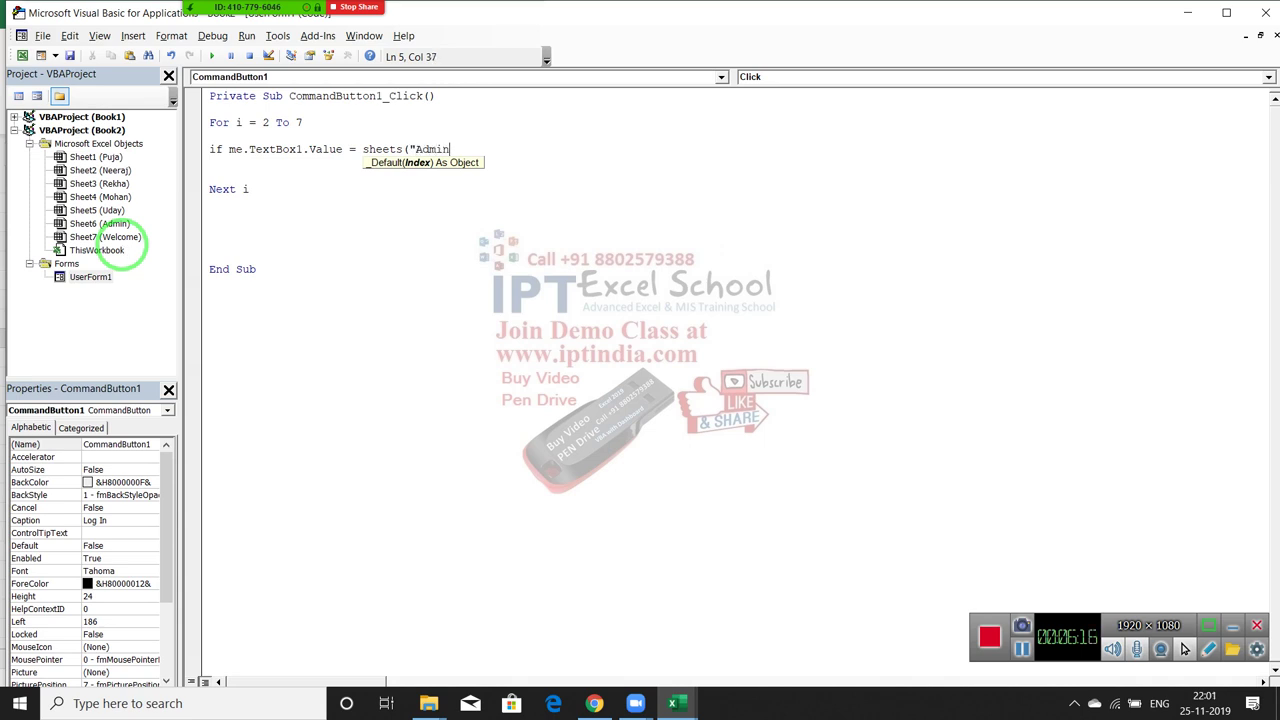
text(").c)
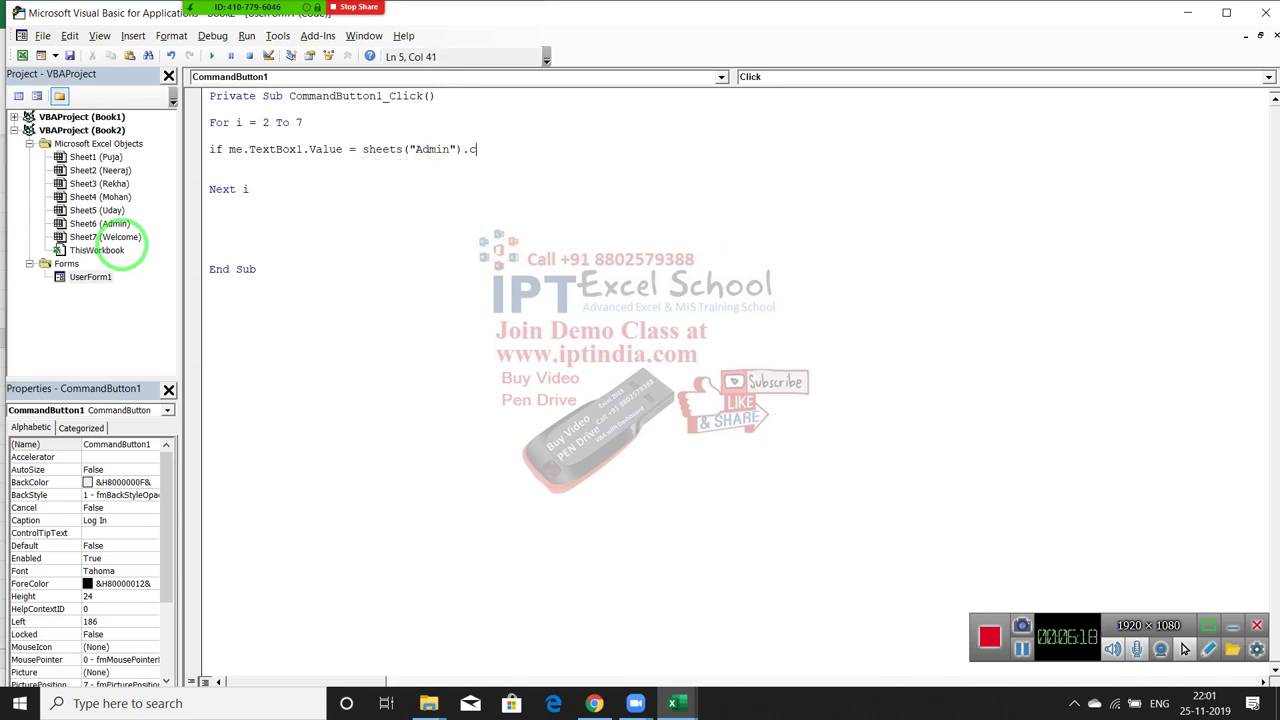
key(BackSpace)
text(ran)
text(ge(")
text(A")
text( & i).va)
text(lue )
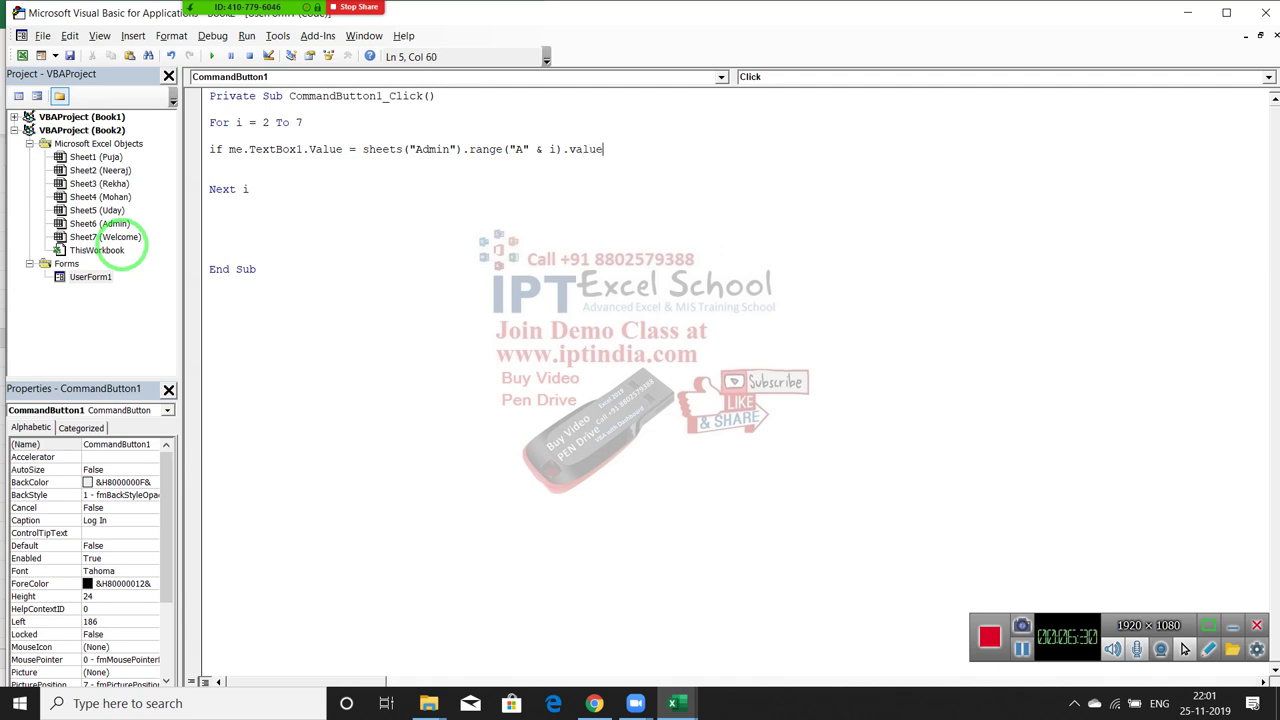
text(and)
click(289, 206)
key(Return)
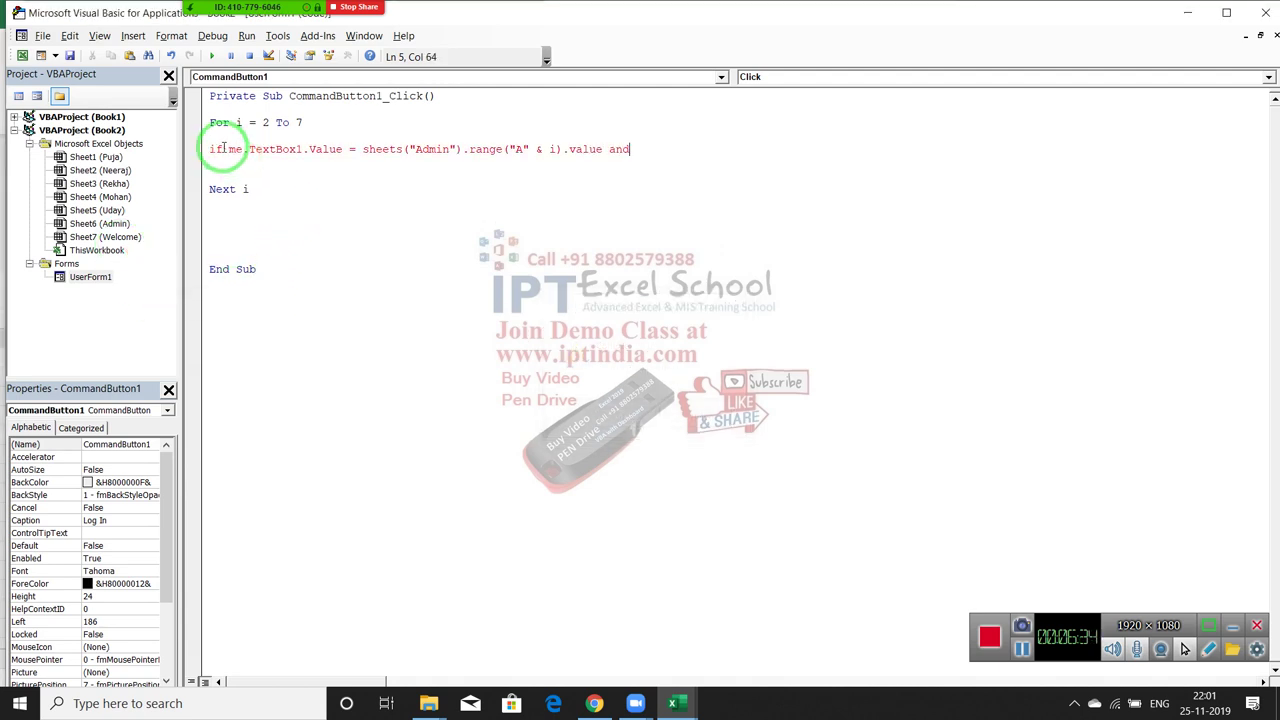
- Duplicate the comparison after And for TextBox2 and column B, and end the line with Then
drag(228, 149, 650, 151)
key(ctrl+c)
click(652, 151)
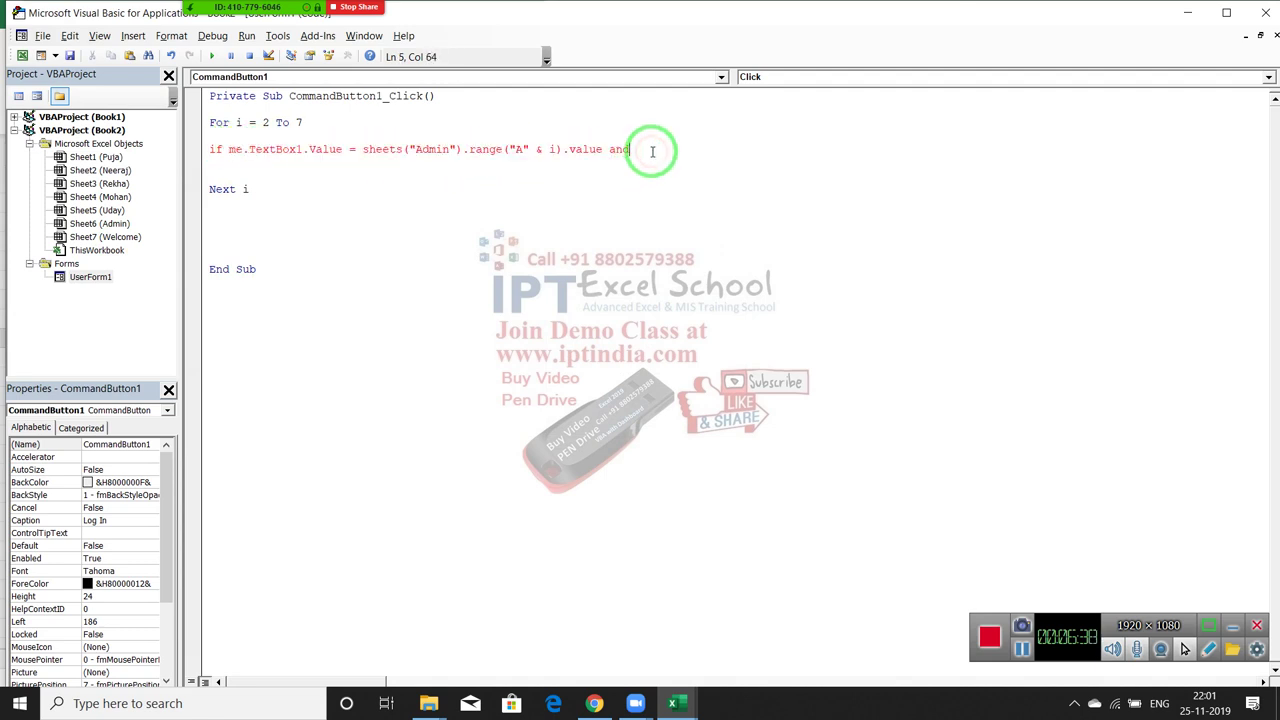
key(ctrl+v)
click(708, 150)
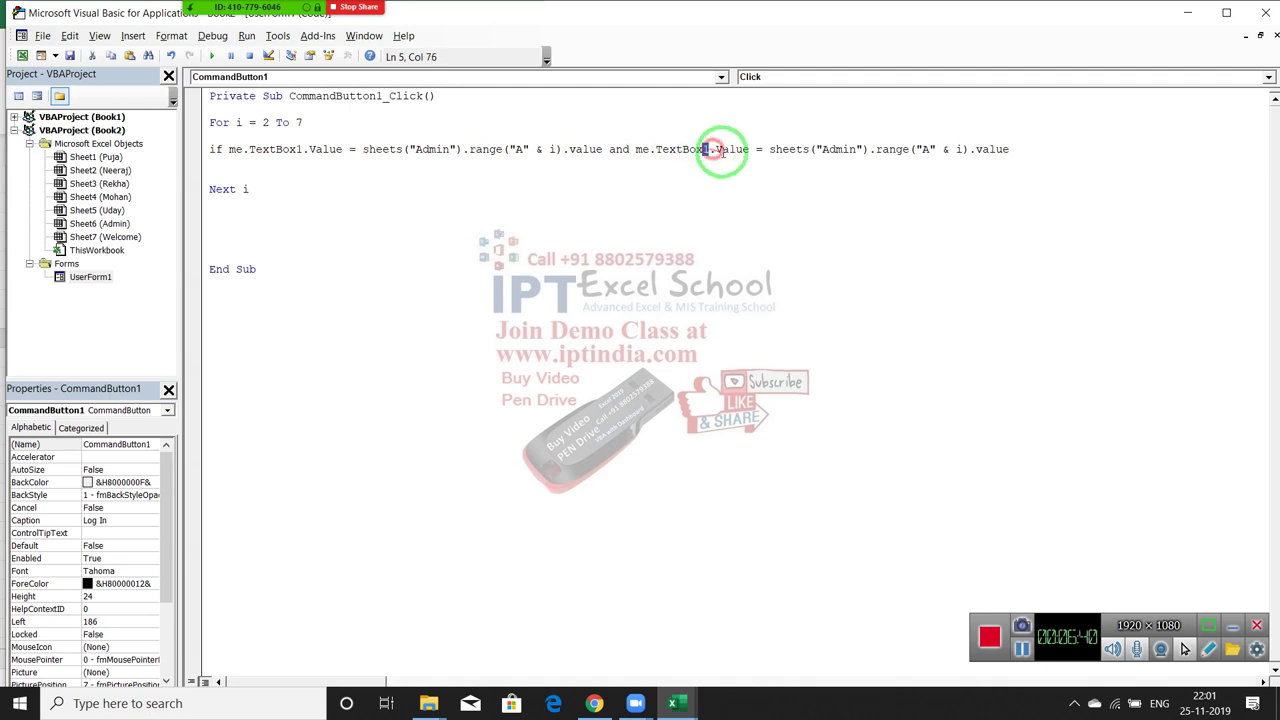
key(BackSpace)
text(2)
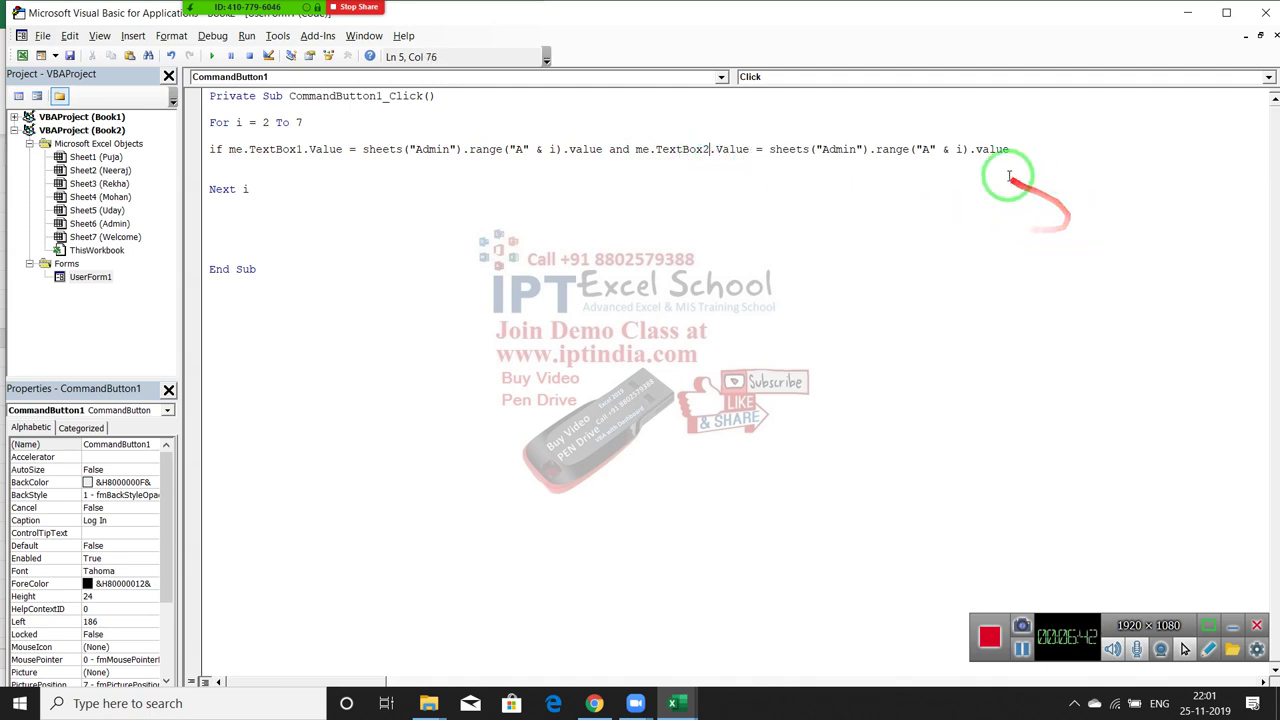
click(928, 149)
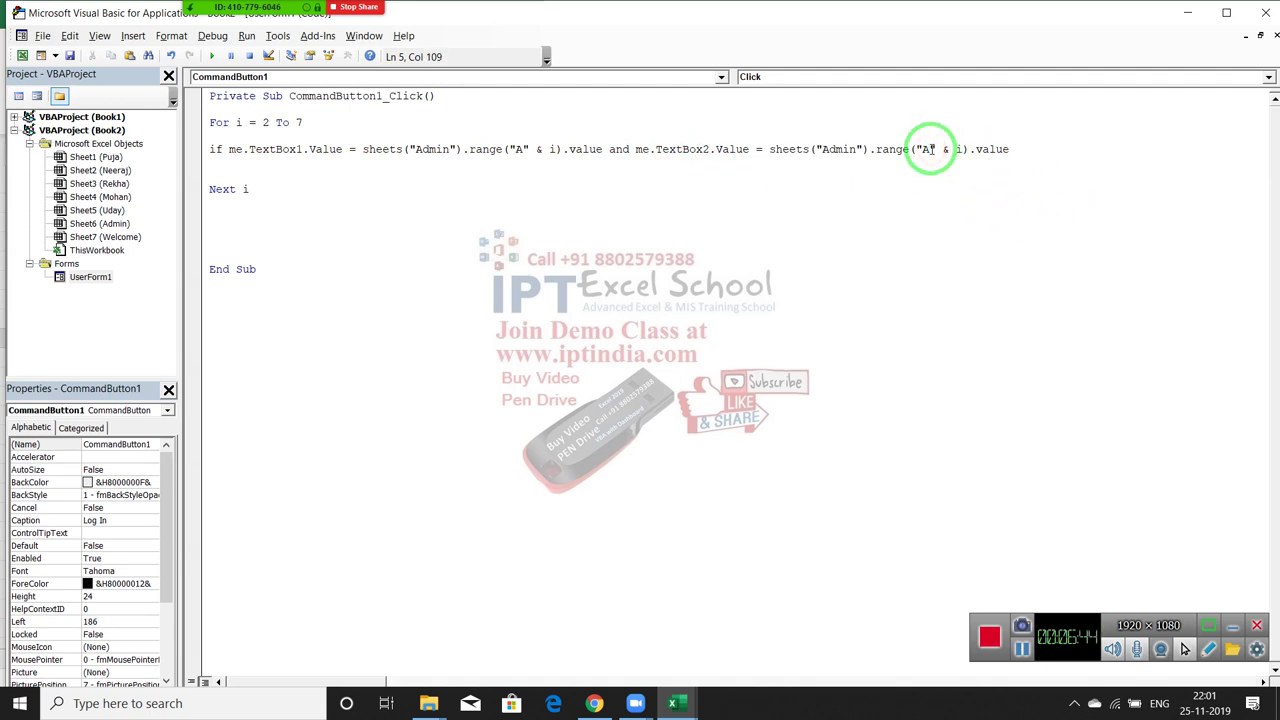
key(BackSpace)
text(B)
click(1023, 142)
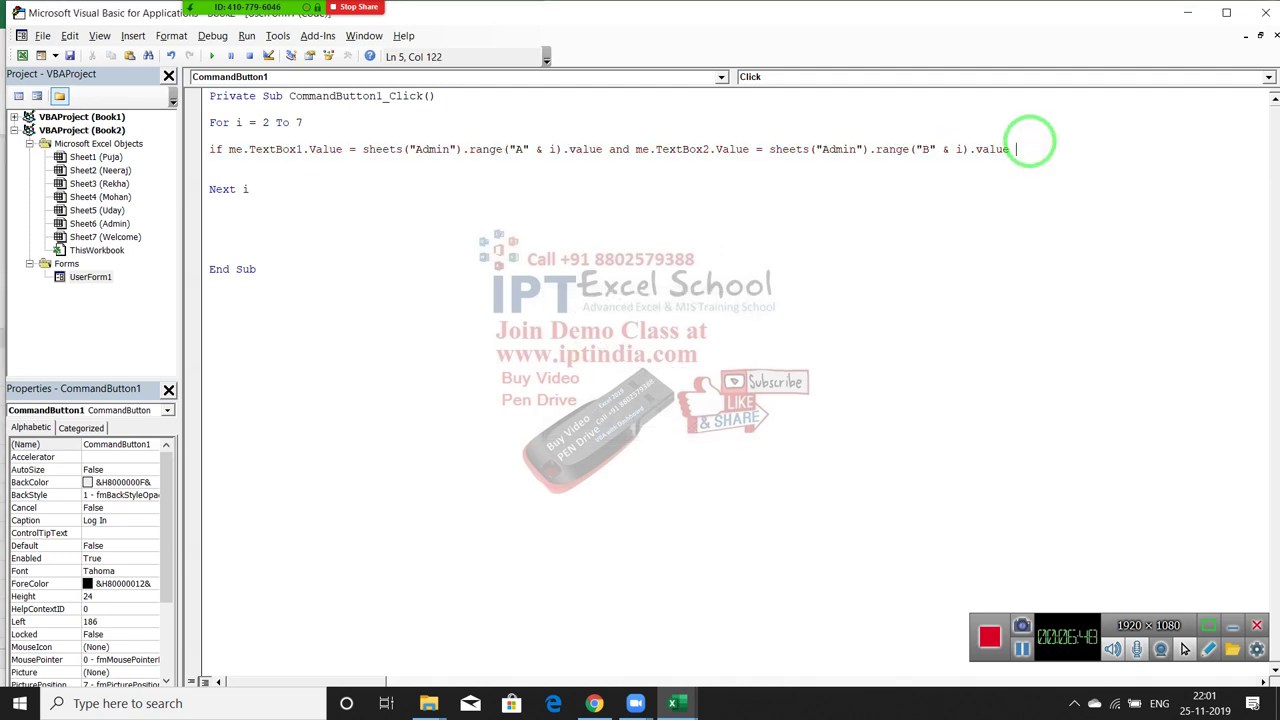
text(then)
key(Return)
key(Return)
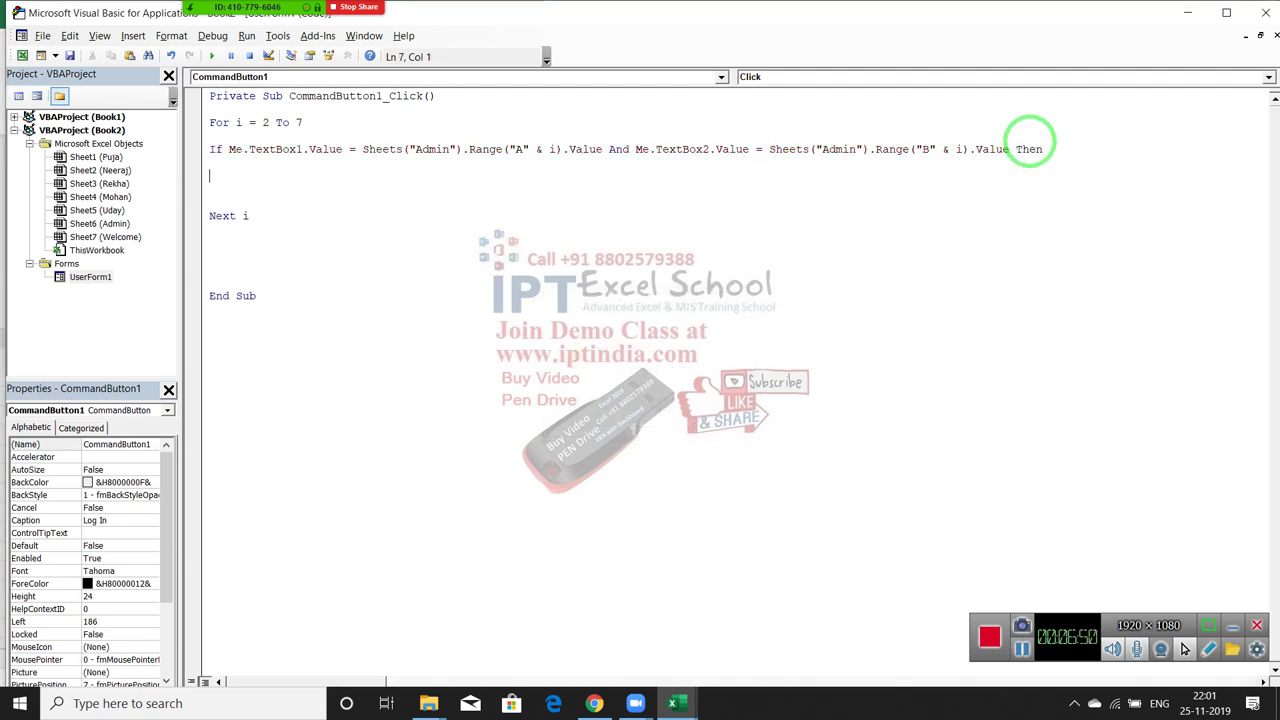
key(Return)
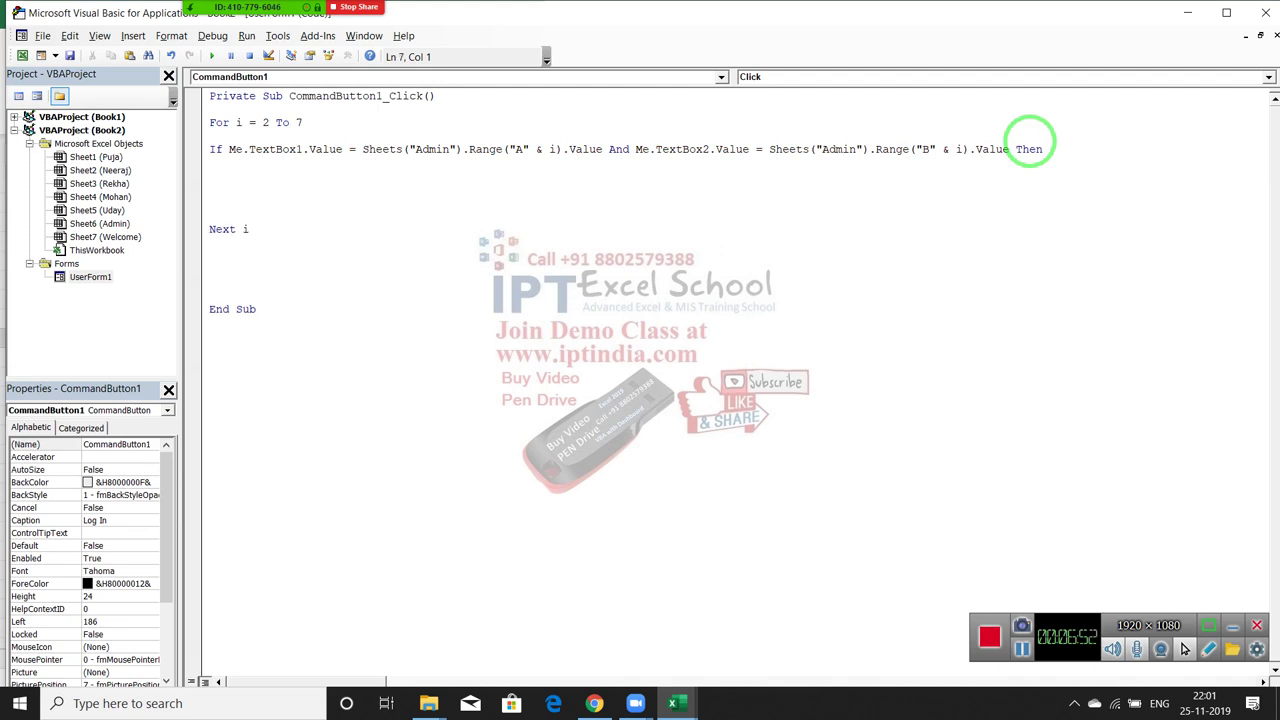
- Add a nested 'For j = 1 To 6' loop after counting the workbook's sheets
key(Tab)
text(for )
text(i)
key(BackSpace)
text(j = 1 )
text(to)
key(alt+F11)
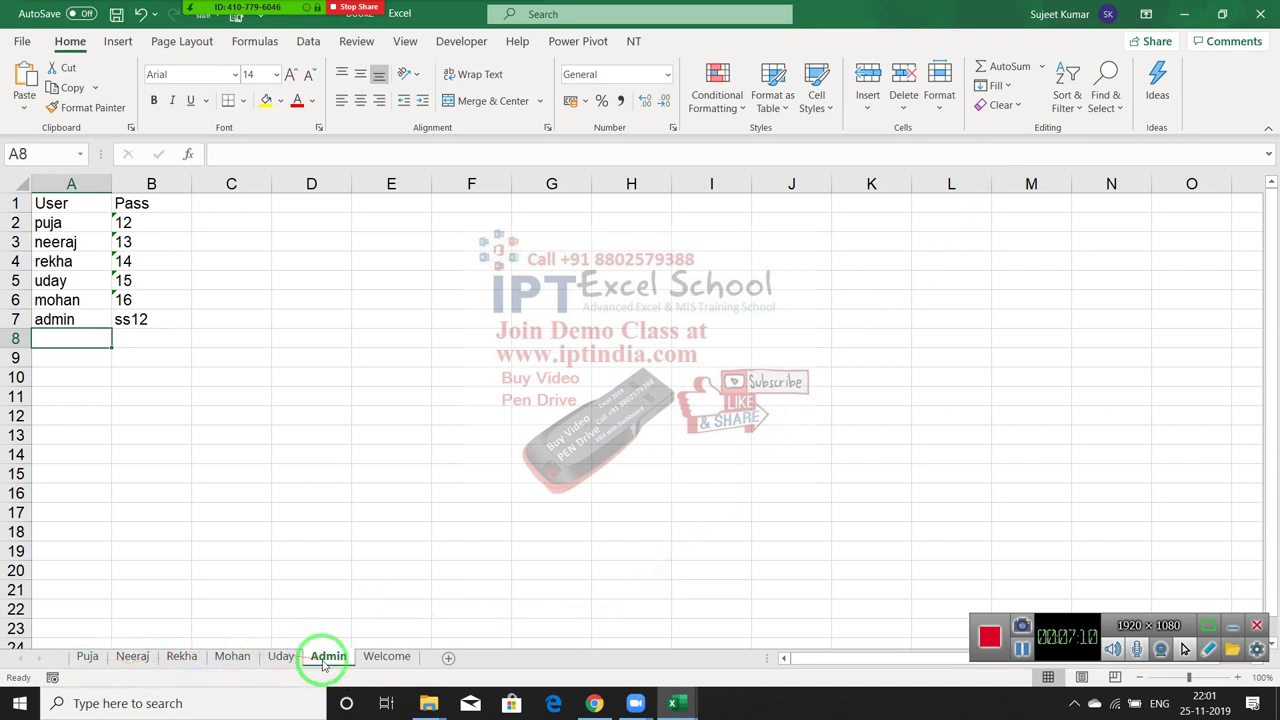
click(372, 656)
click(346, 655)
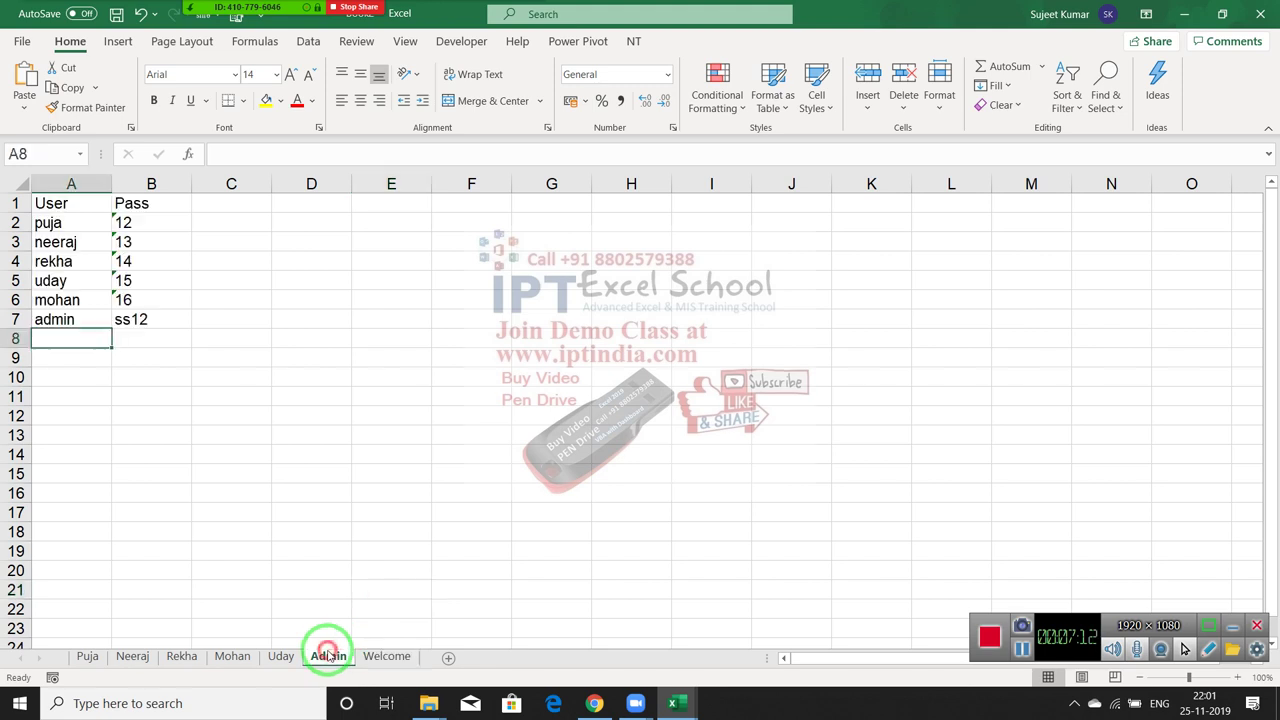
key(alt+F11)
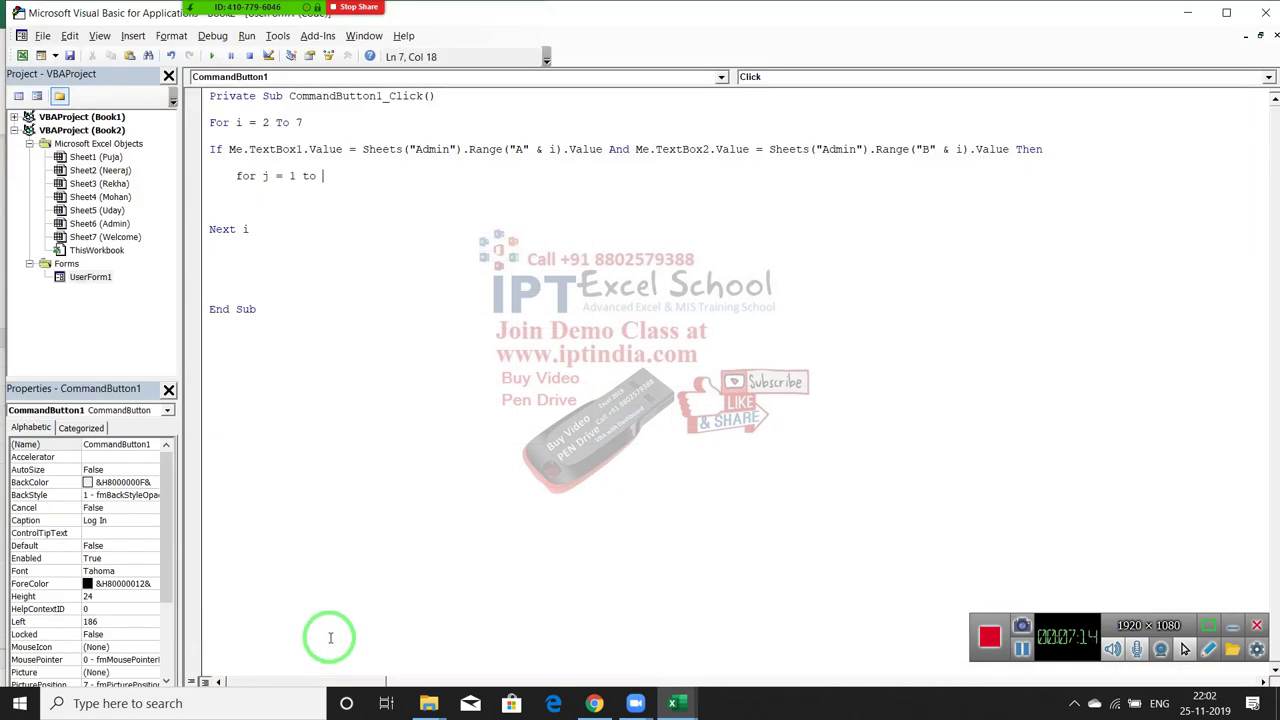
text(6)
key(Return)
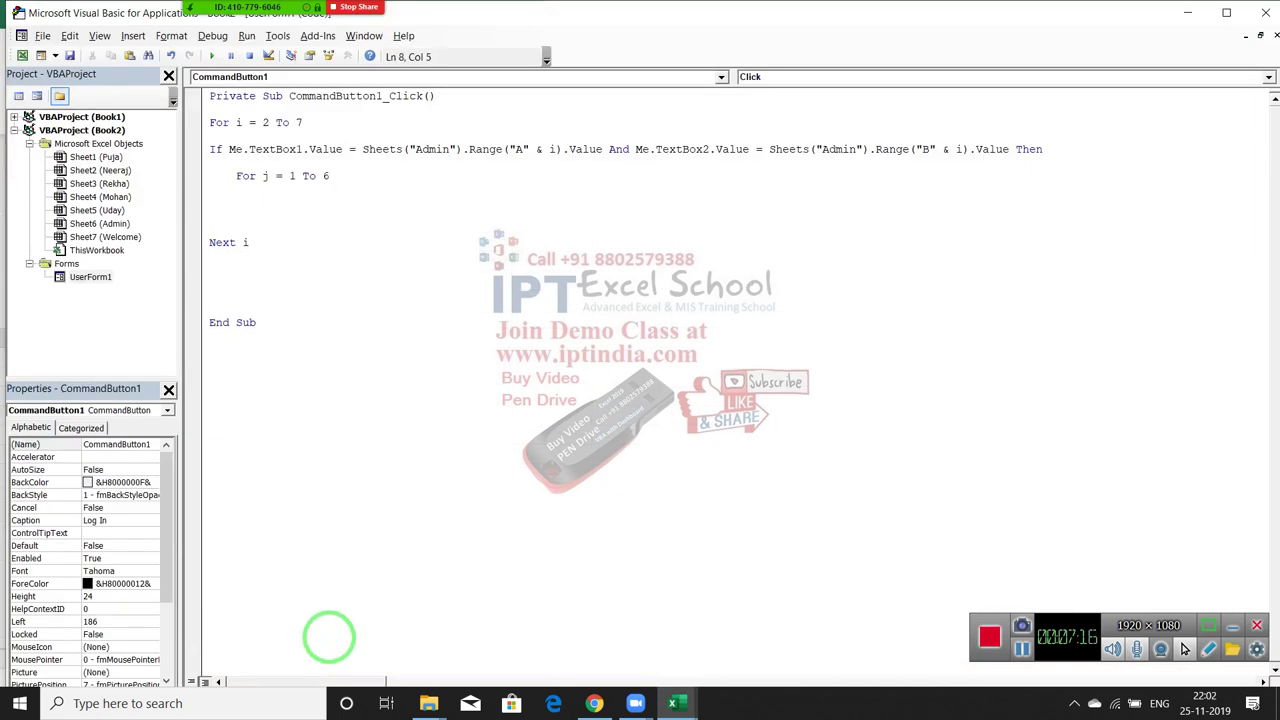
- Write an If line comparing ActiveSheet.Name with Me.TextBox1.Value
text(if act)
text(iveshe)
text(et.)
text(name =)
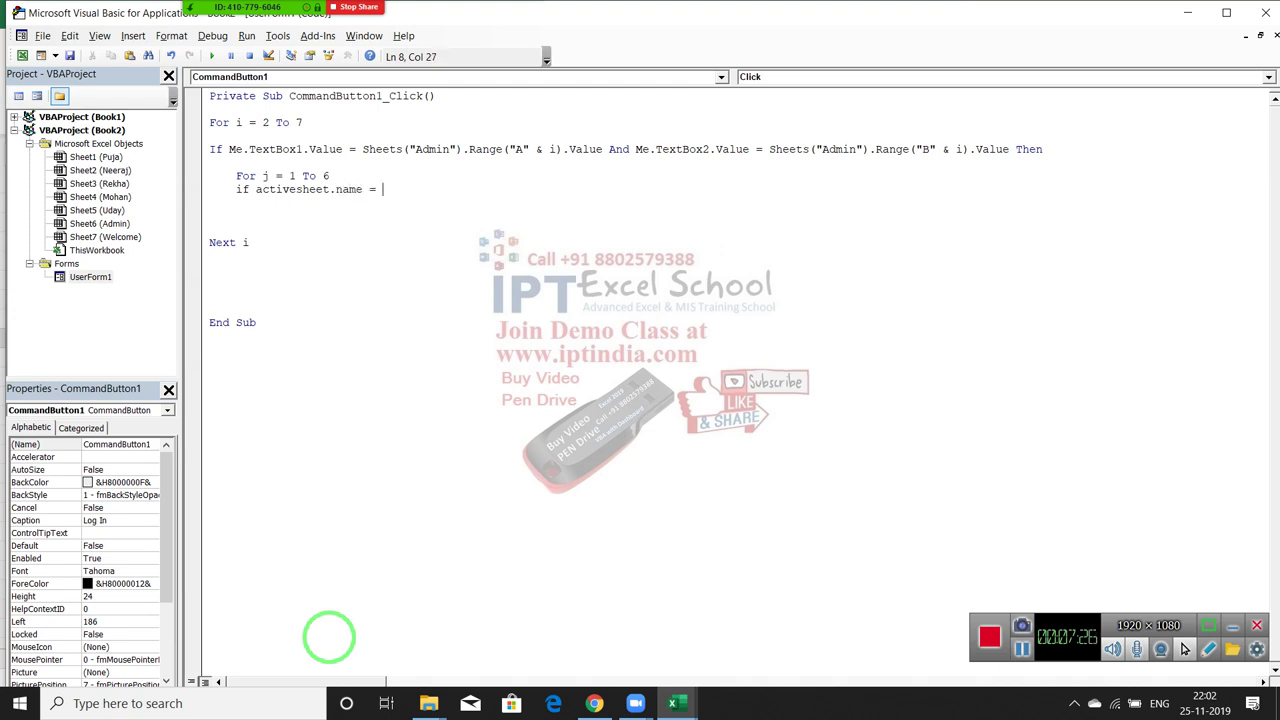
key(BackSpace)
key(BackSpace)
key(BackSpace)
text(me.)
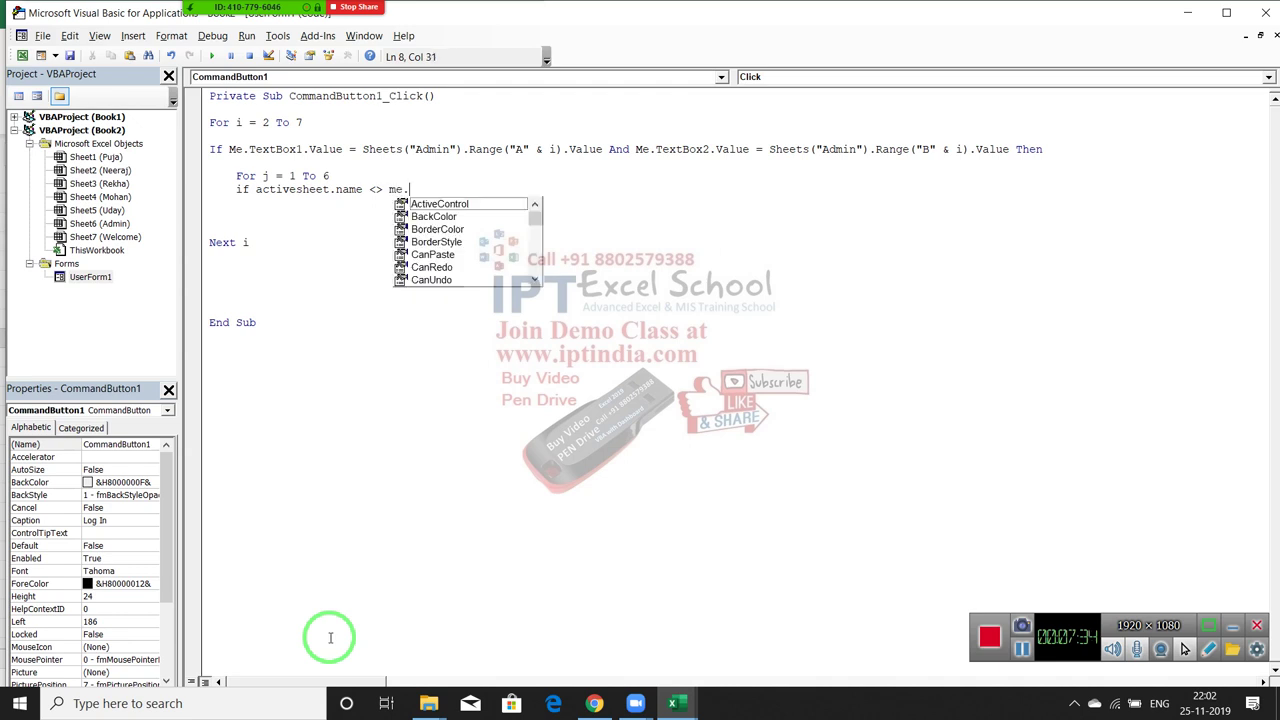
text(te)
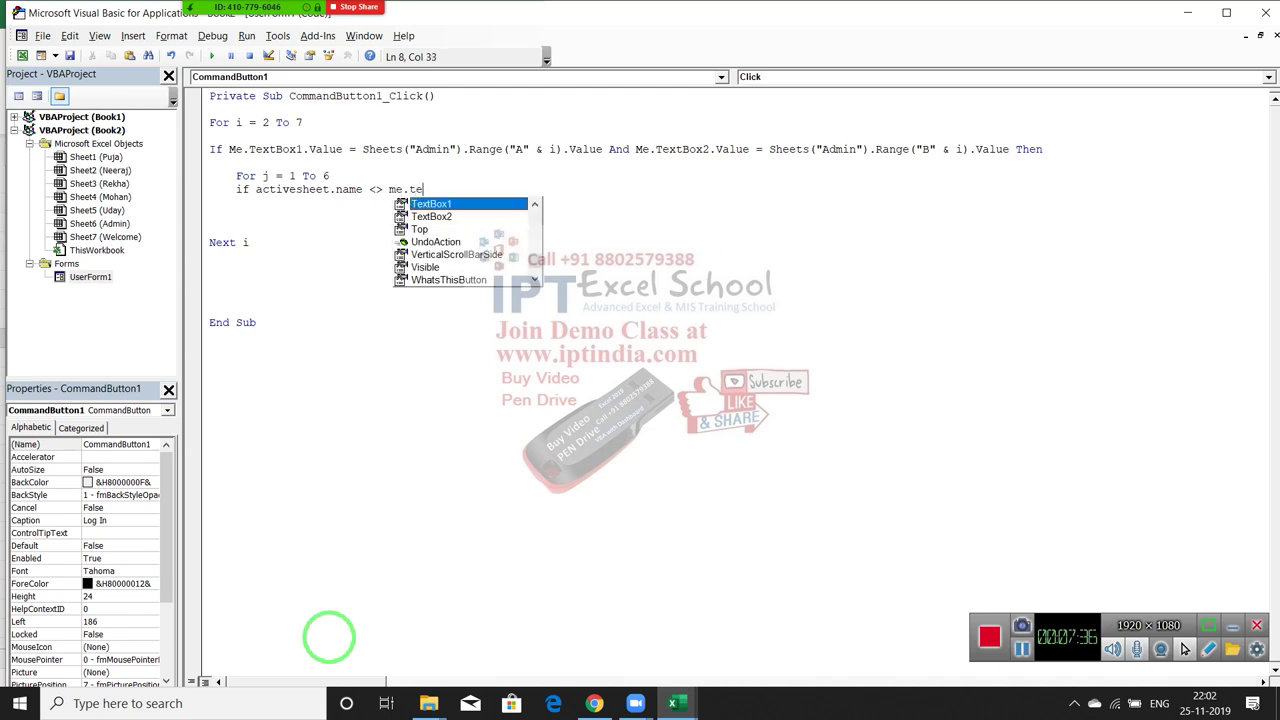
key(Tab)
text(.)
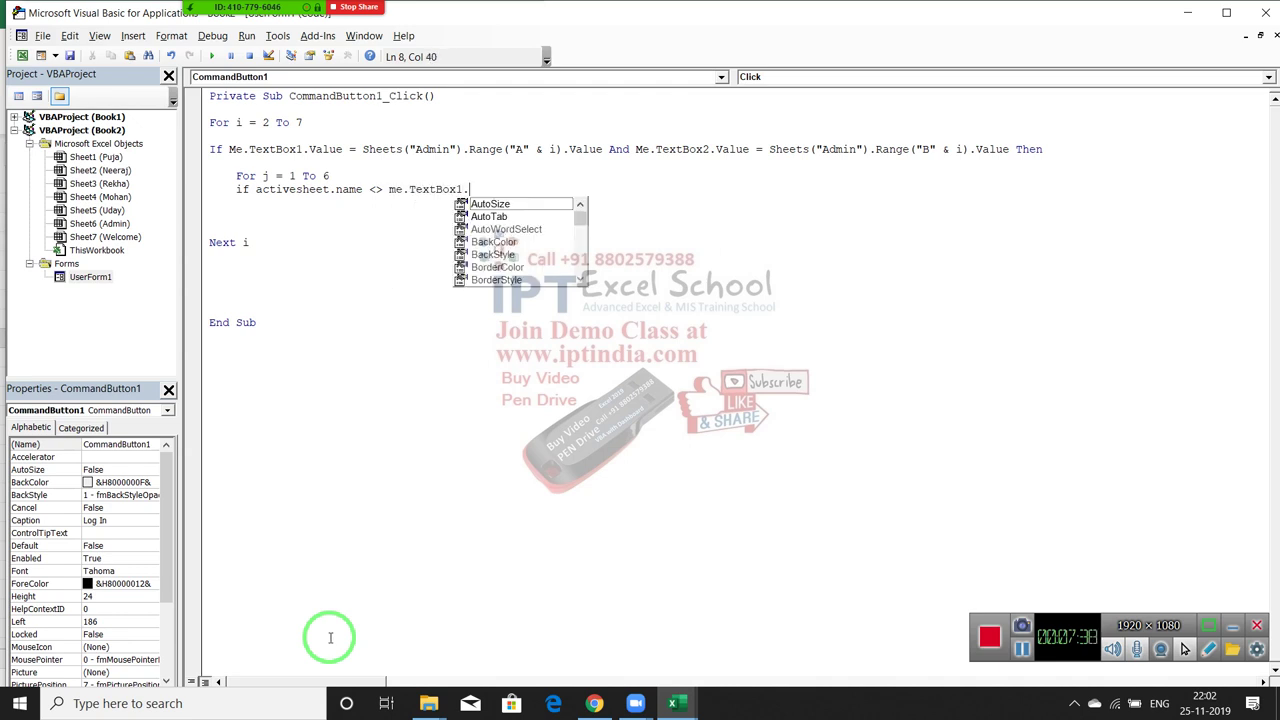
text(value )
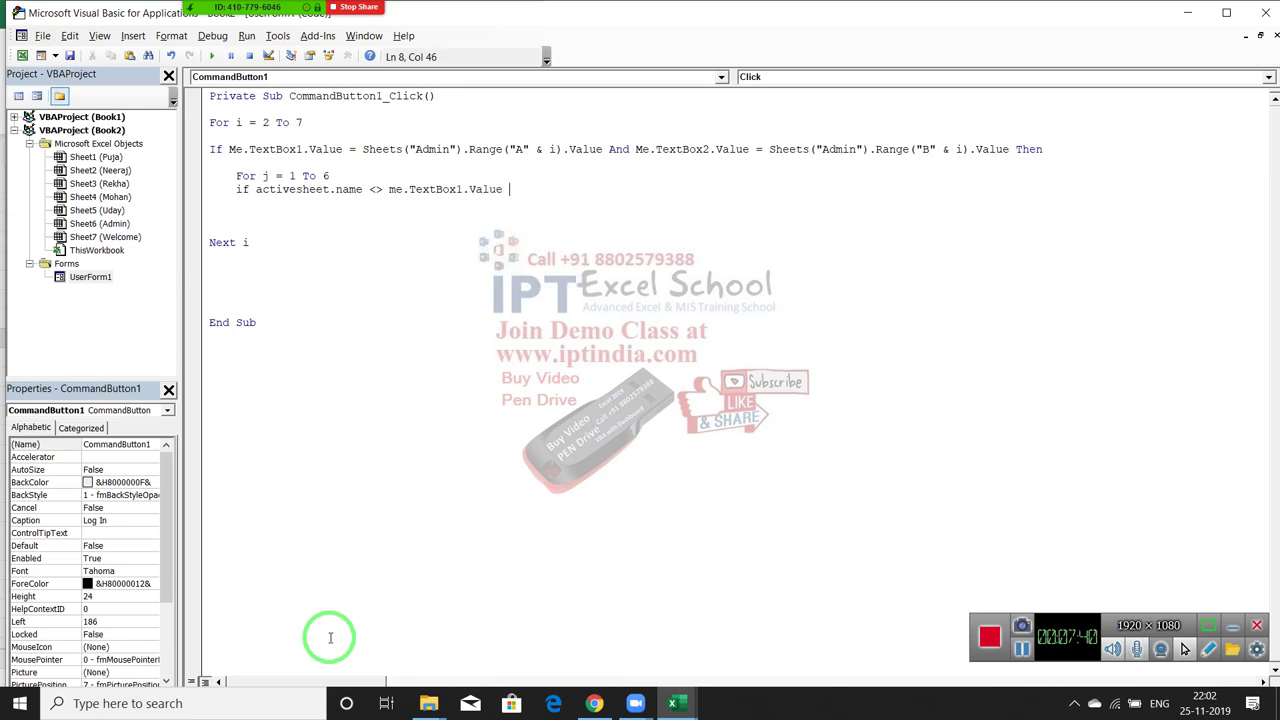
text(Then)
key(Return)
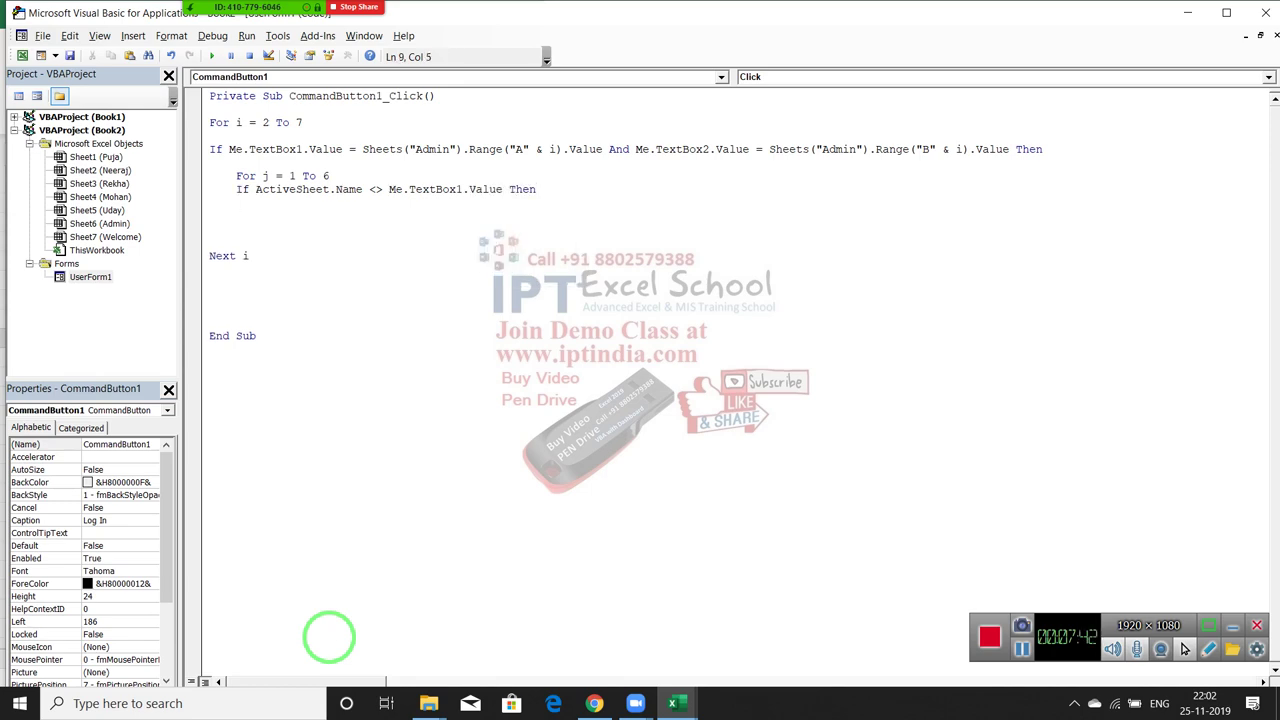
- Make the test case-insensitive: UCase(ActiveSheet.Name) <> UCase(Me.TextBox1.Value)
key(alt+F11)
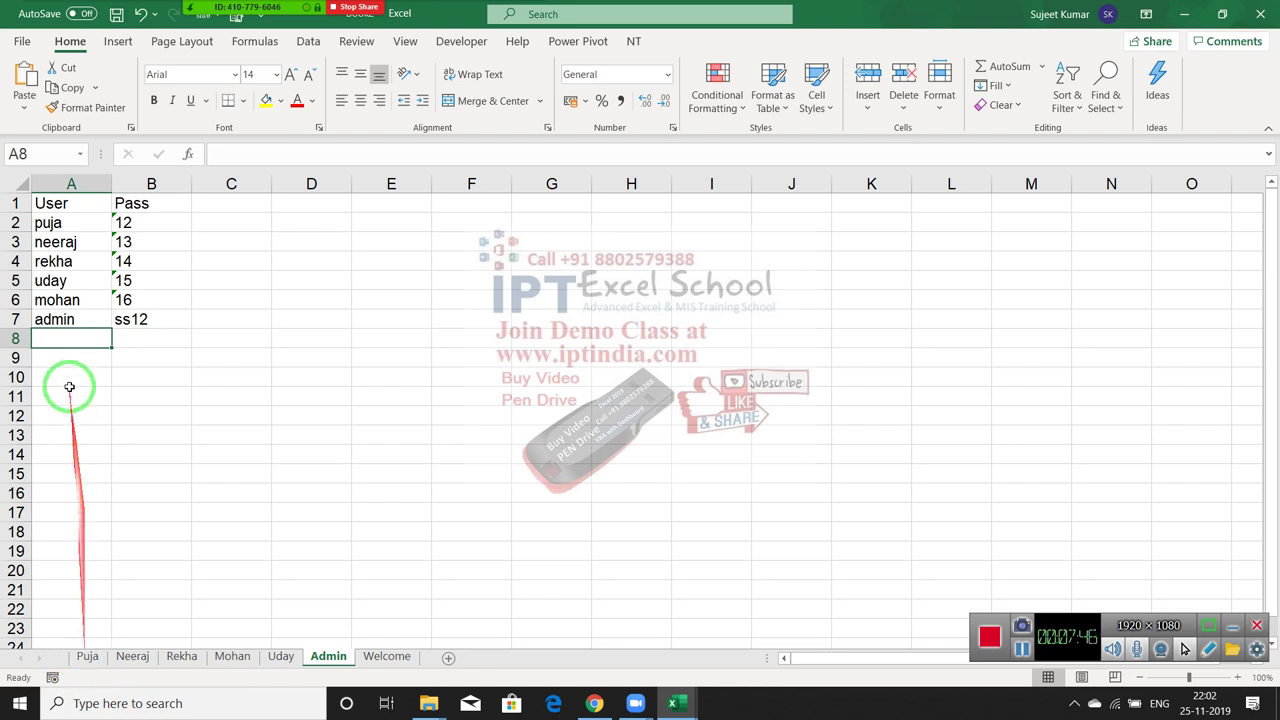
drag(55, 225, 50, 318)
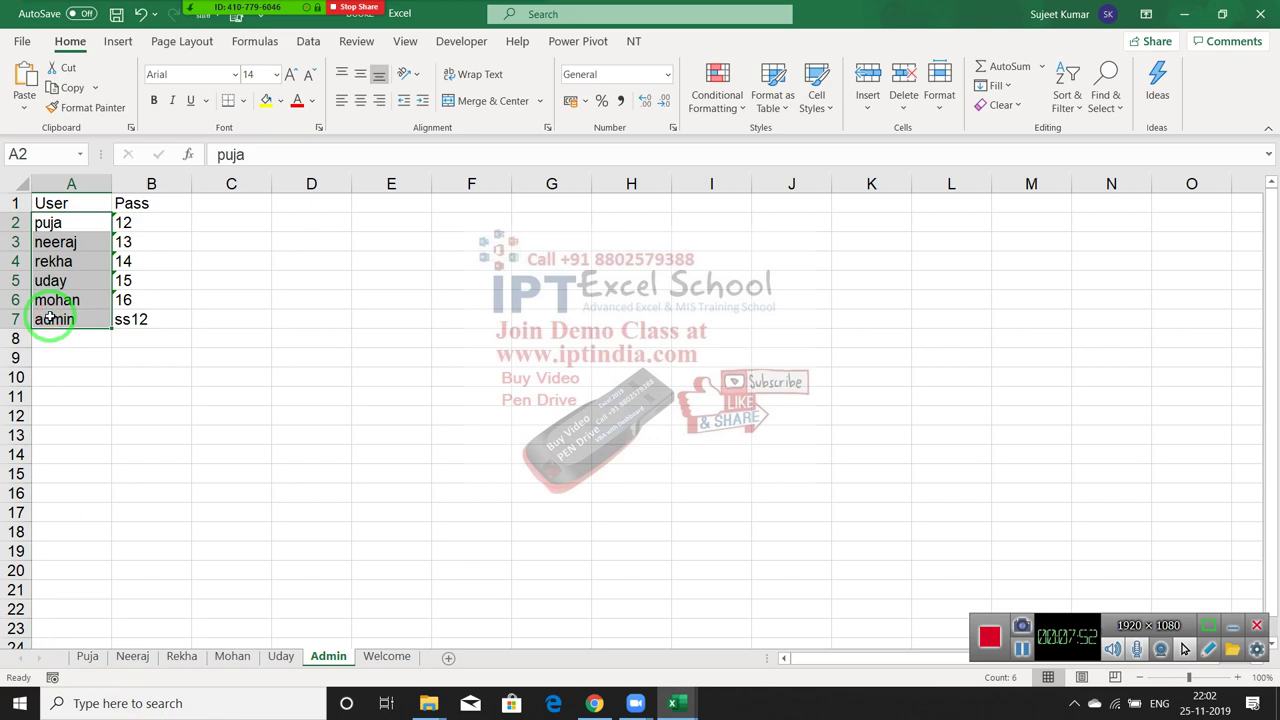
key(alt+F11)
click(255, 189)
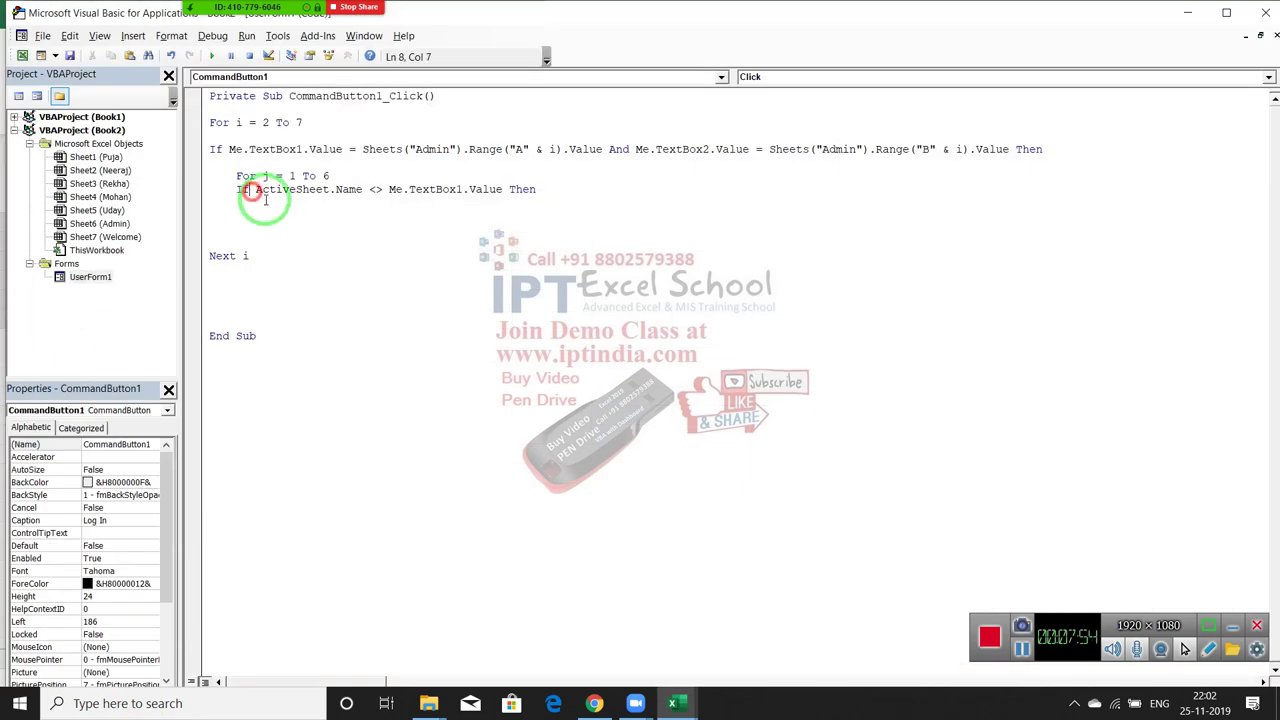
key(Right)
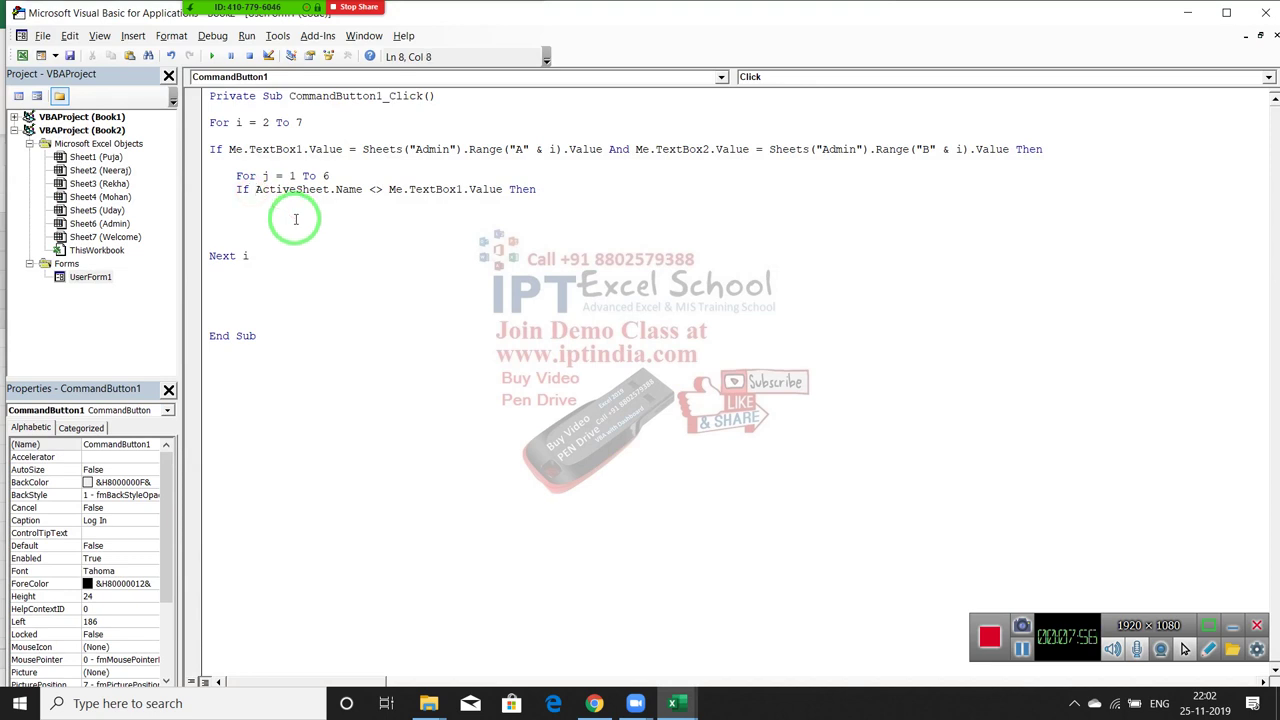
text(ucas)
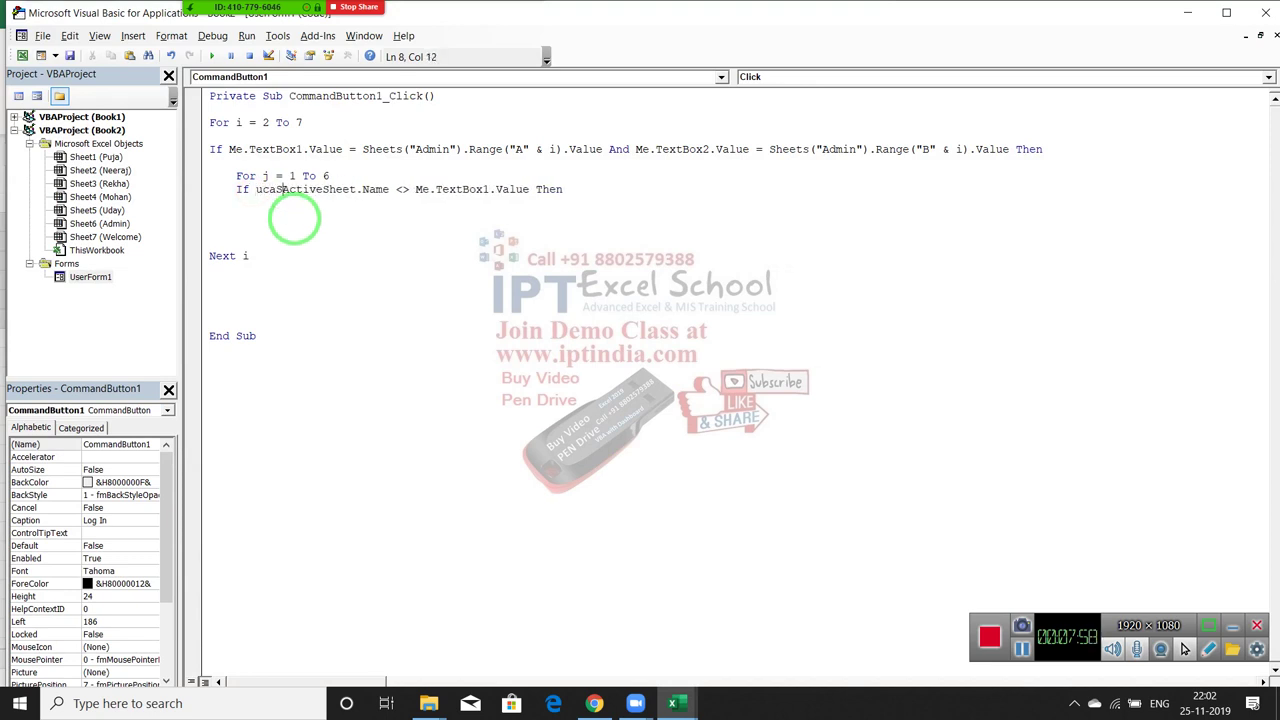
key(BackSpace)
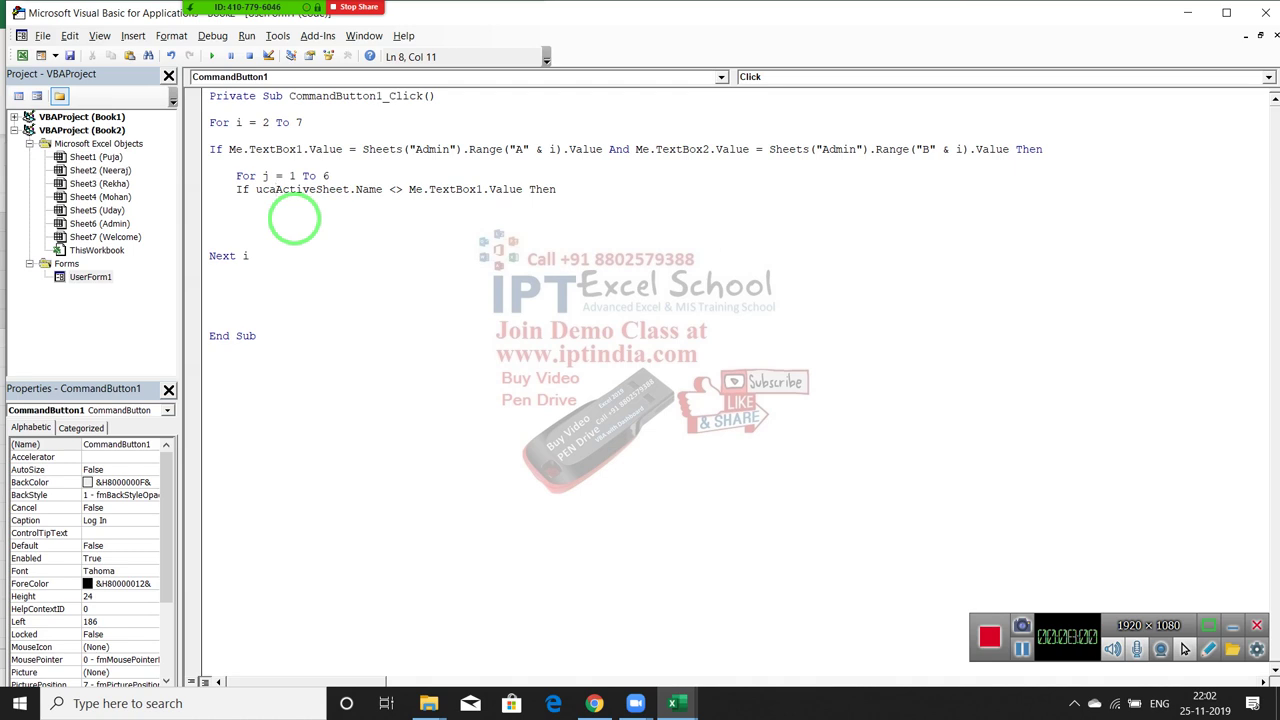
text(se)
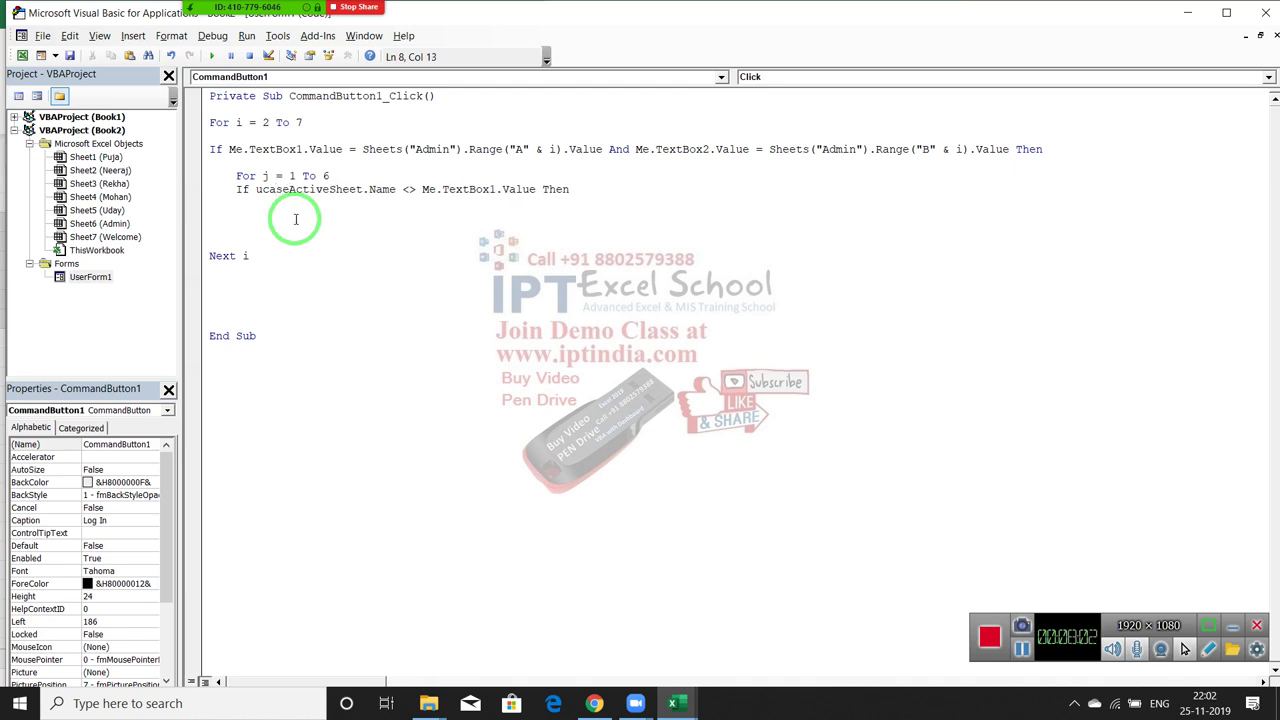
text(()
key(Right)
key(Right)
key(Right)
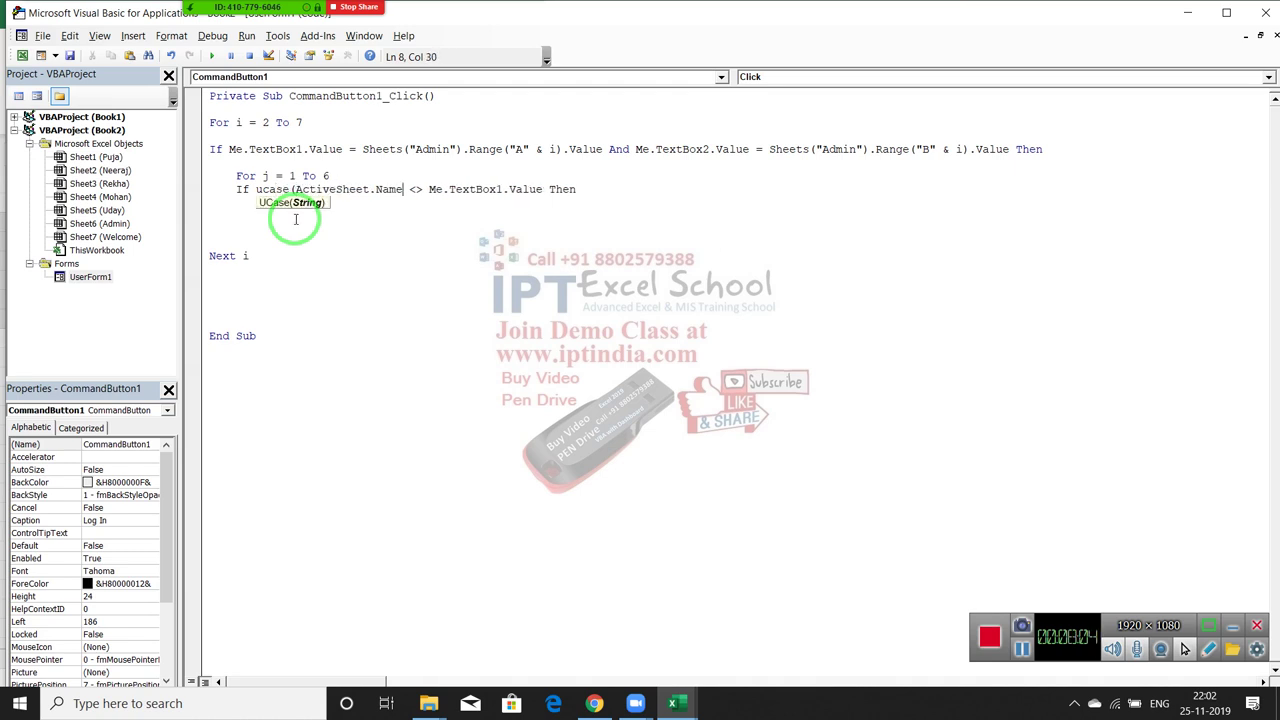
text() <> )
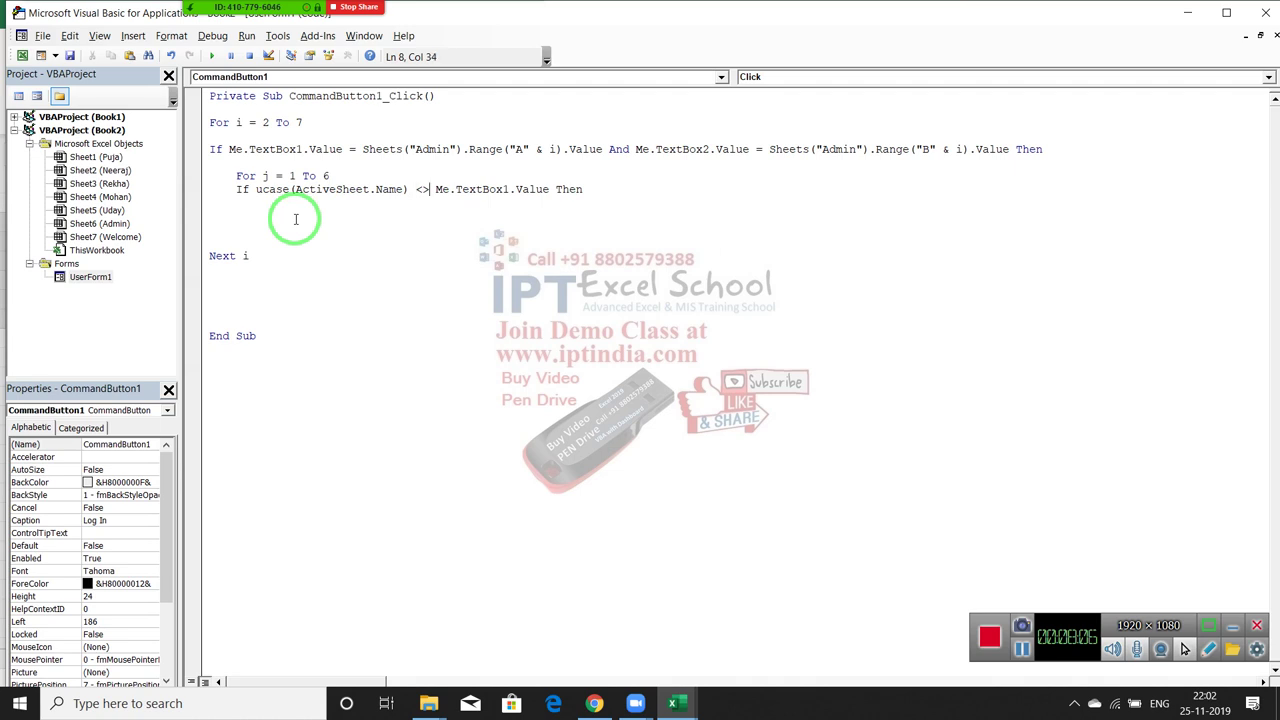
text(ucase)
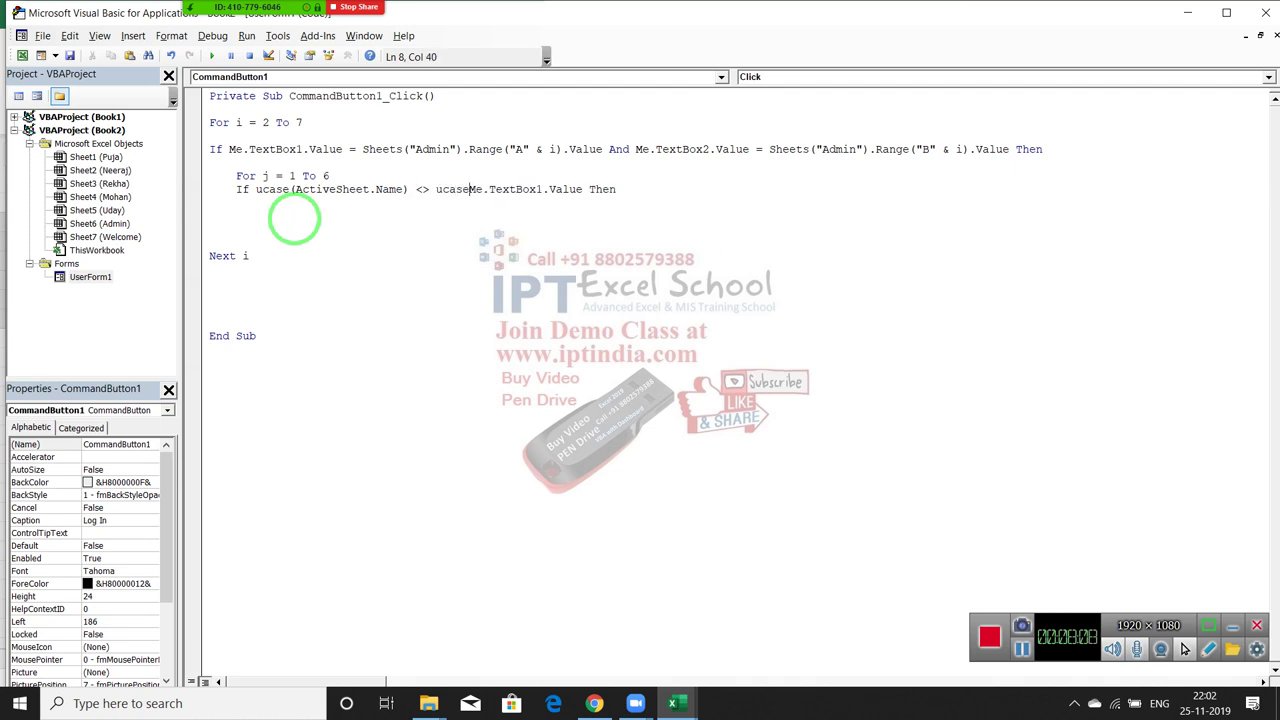
text(()
key(Right)
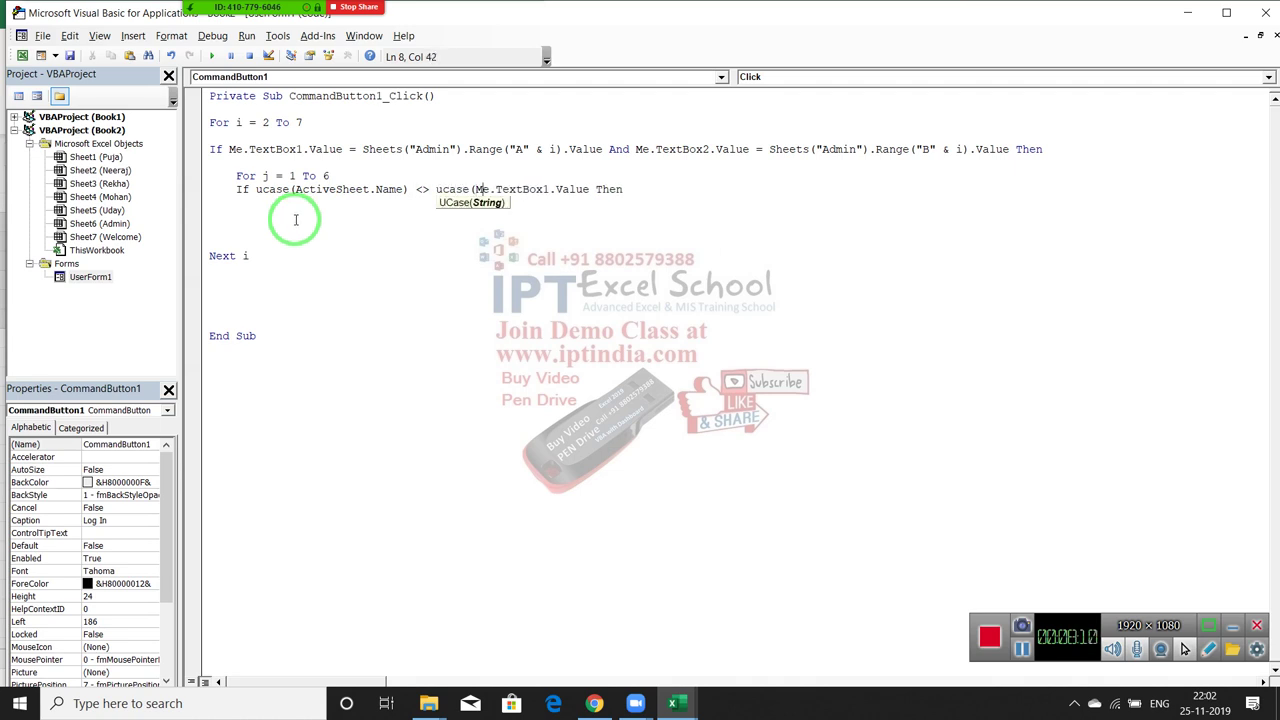
key(Right)
key(Right)
key(Right)
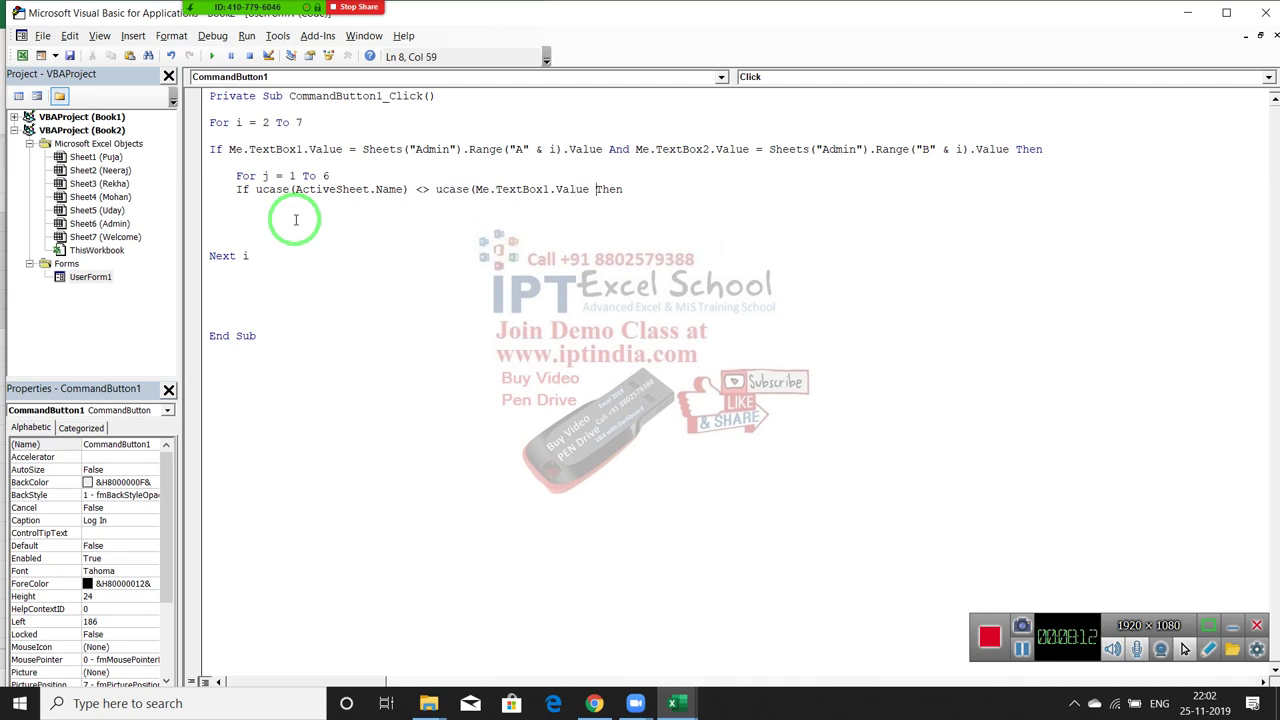
text())
key(Return)
- Add the line Sheets(i).Visible = xlSheetVeryHidden inside the inner If
text(sheets)
text(()
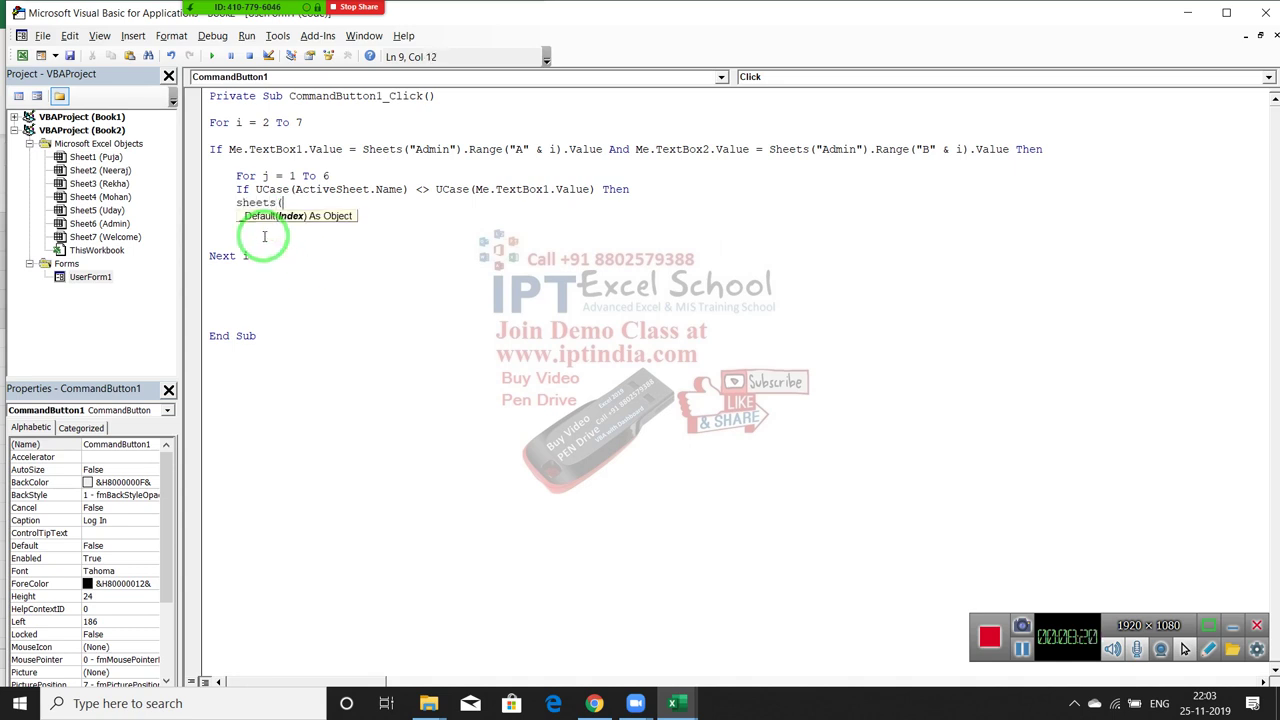
text(i)
text().)
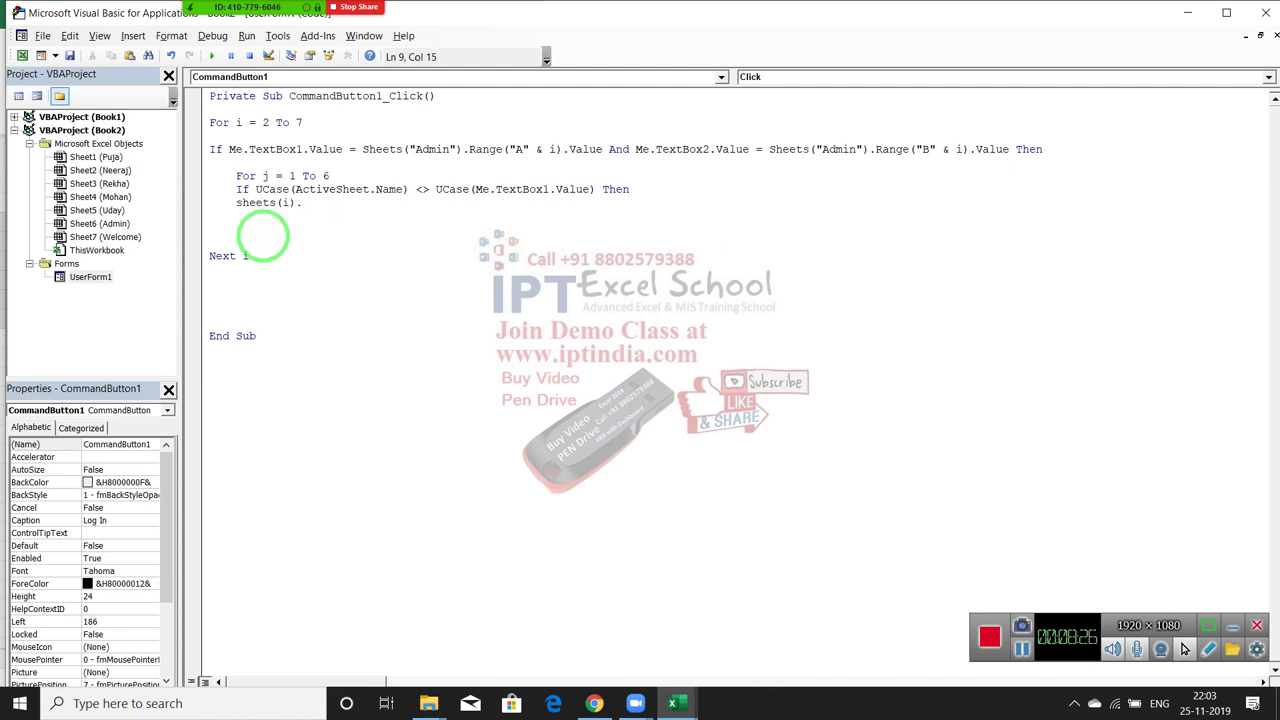
key(BackSpace)
key(BackSpace)
key(BackSpace)
key(BackSpace)
key(BackSpace)
text(1)
text(.)
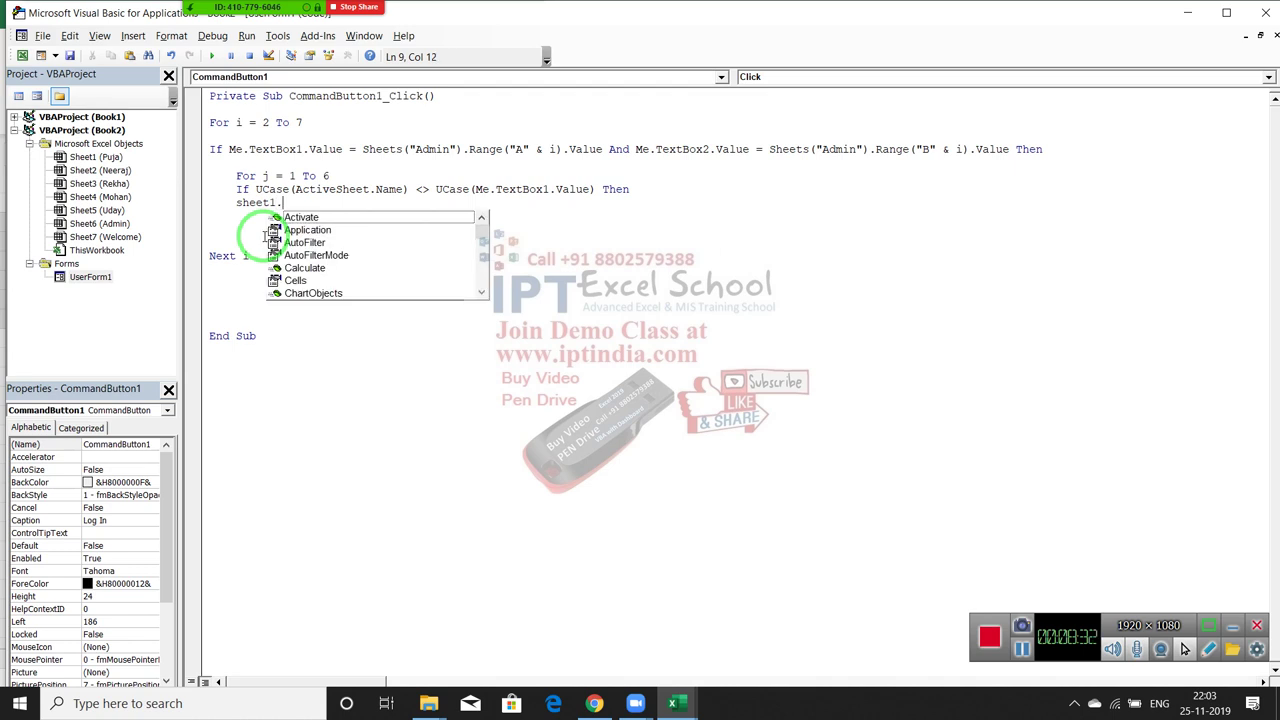
text(v)
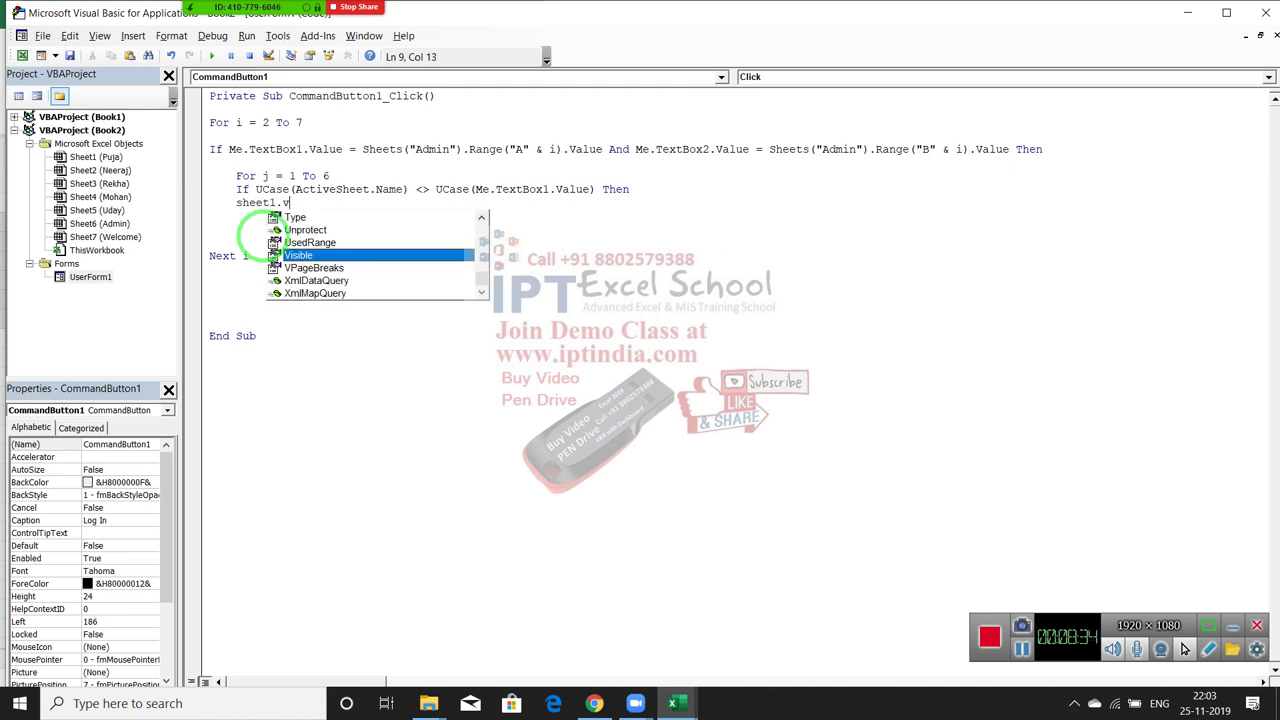
text(i)
key(Tab)
text(=)
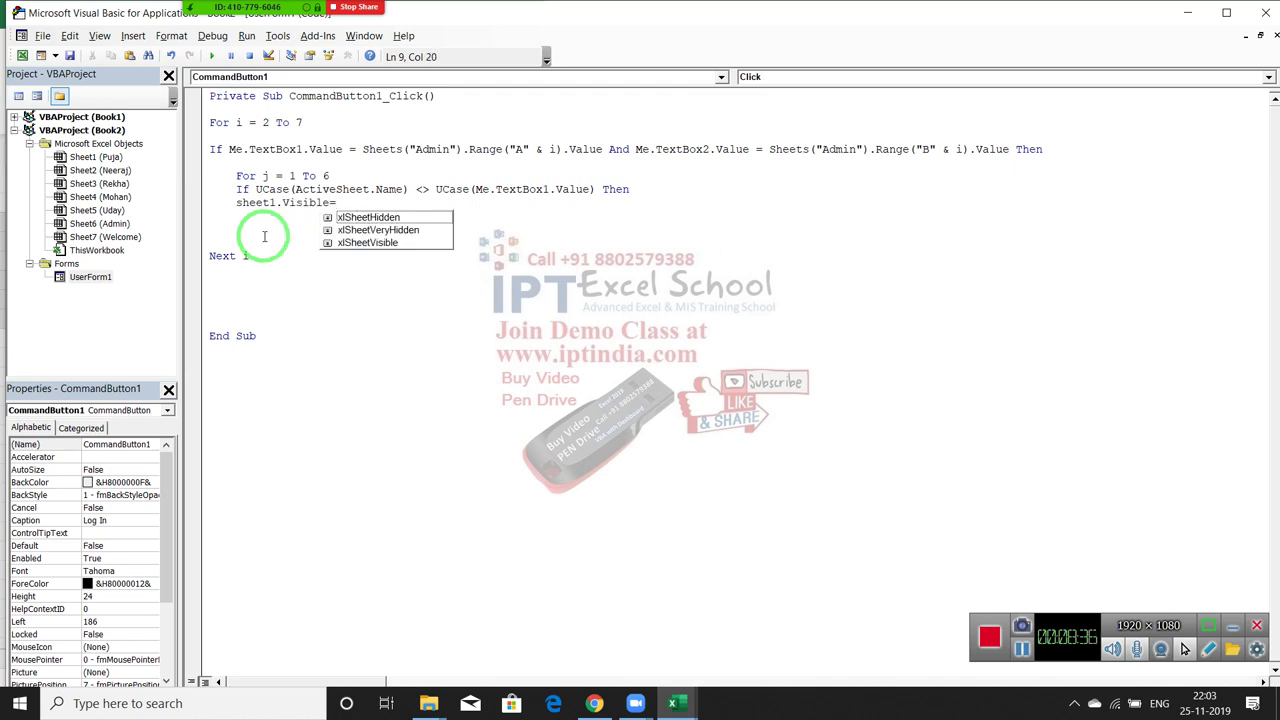
key(Down)
key(Tab)
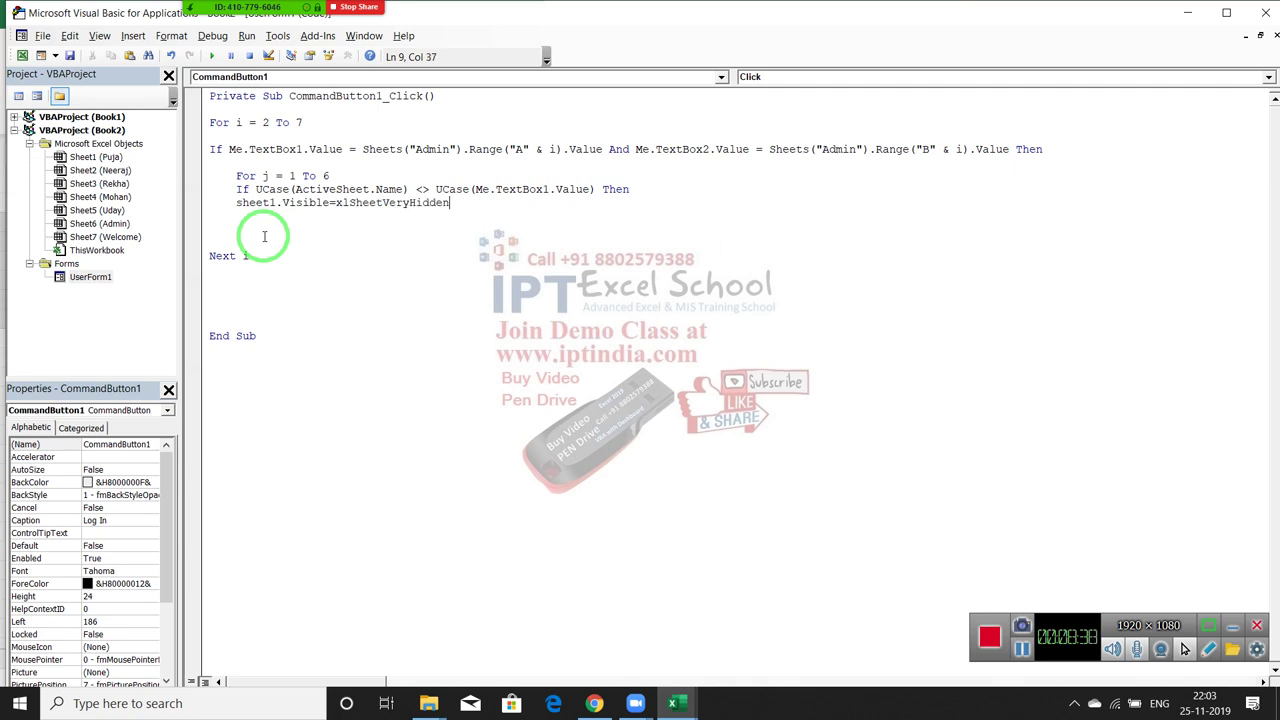
key(Down)
key(Up)
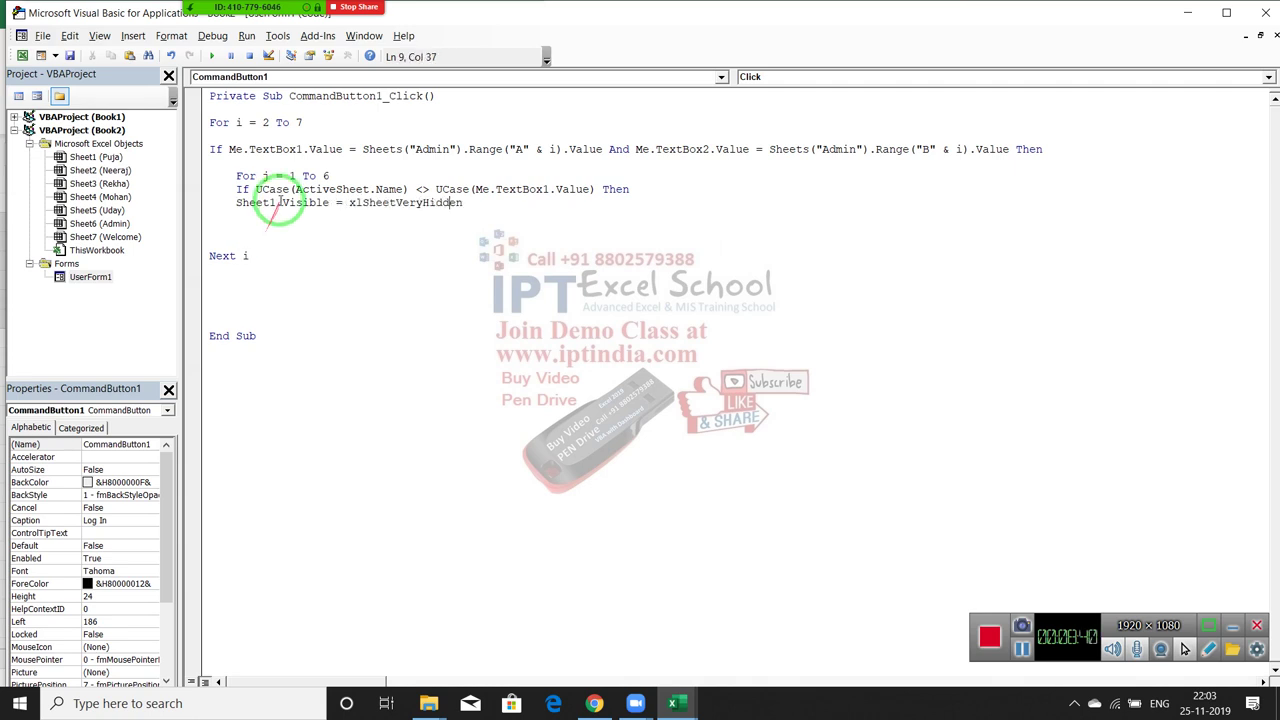
click(276, 204)
key(BackSpace)
text(s)
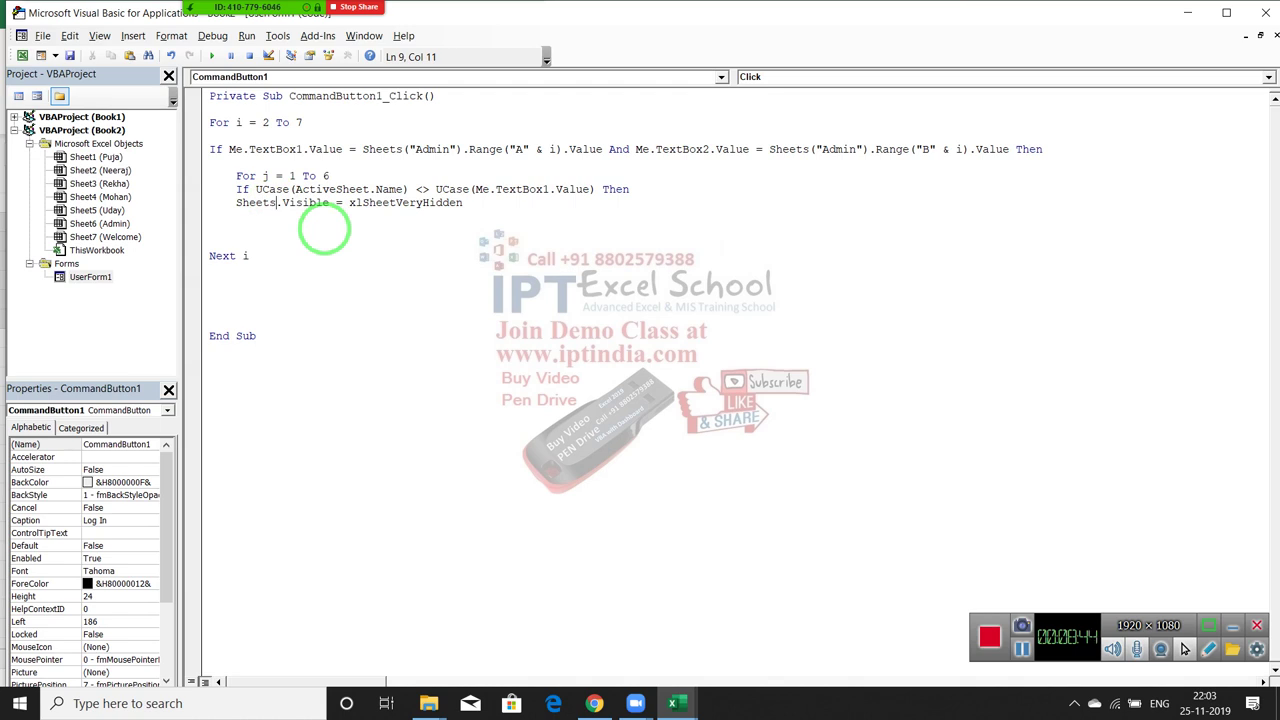
text((i))
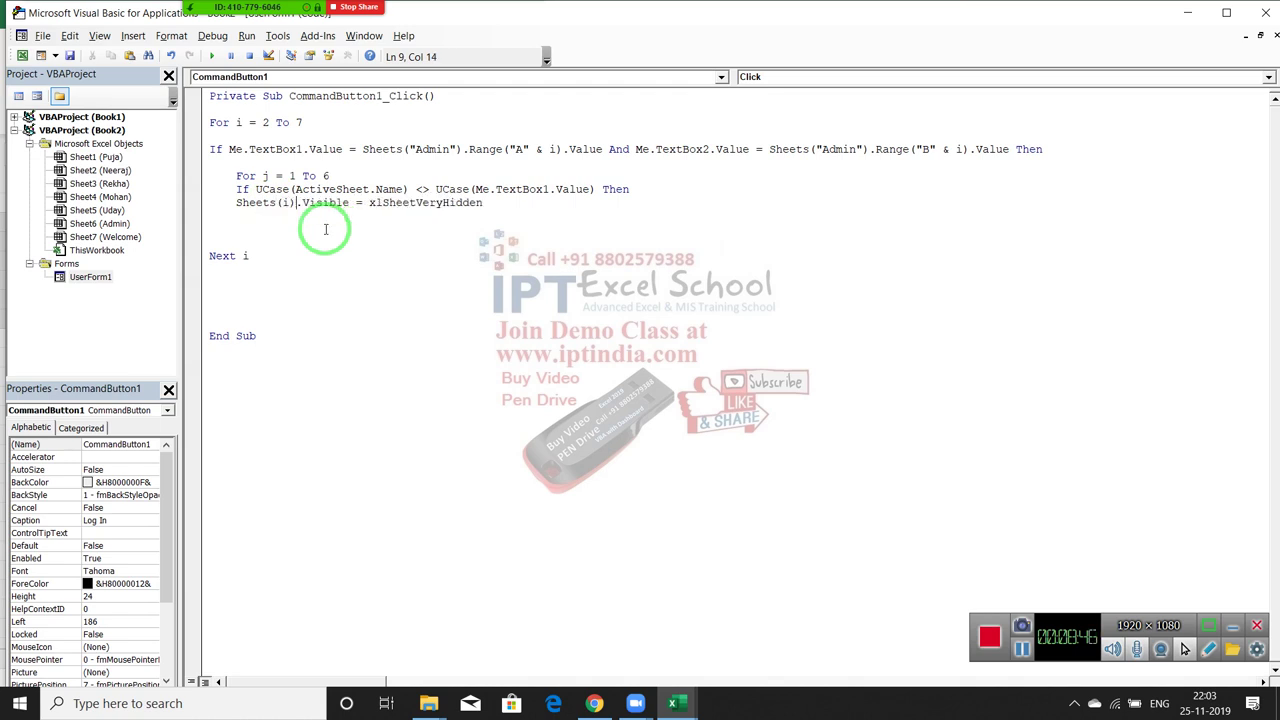
key(Down)
- Replace ActiveSheet with Sheets(i) in the condition and close the If with End If
drag(296, 205, 236, 203)
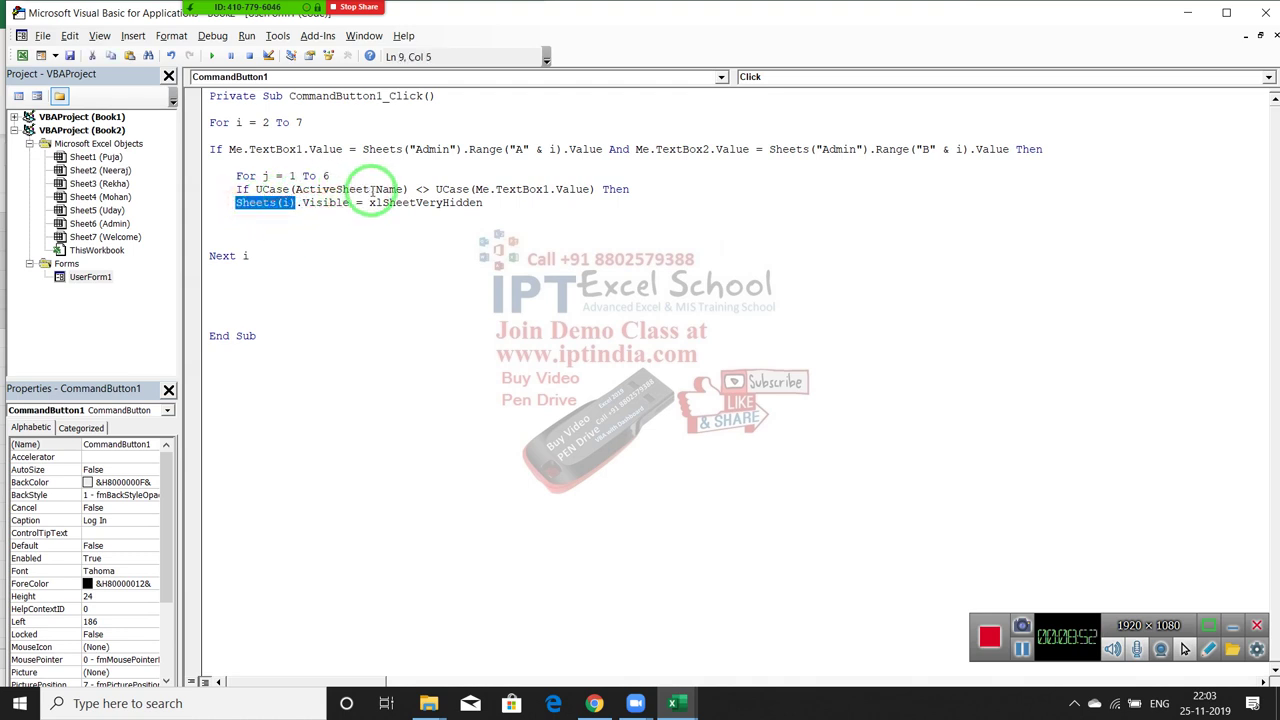
drag(369, 189, 296, 189)
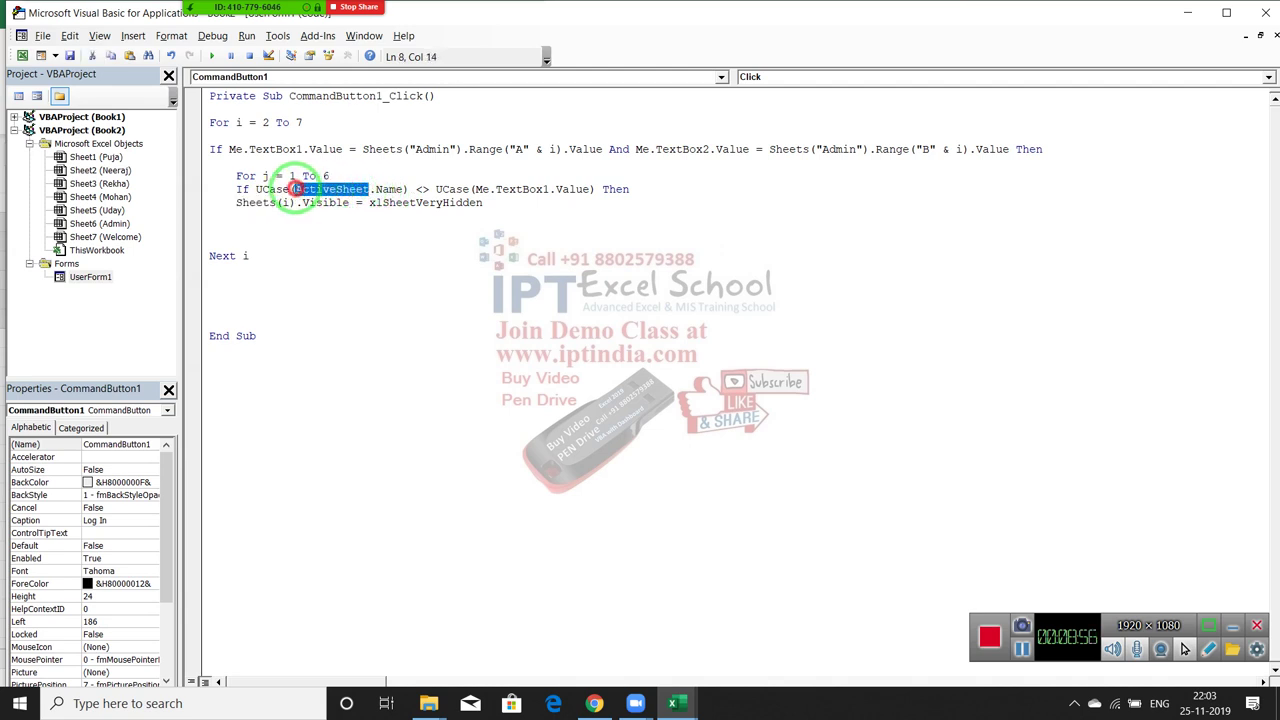
text(Sheets(i))
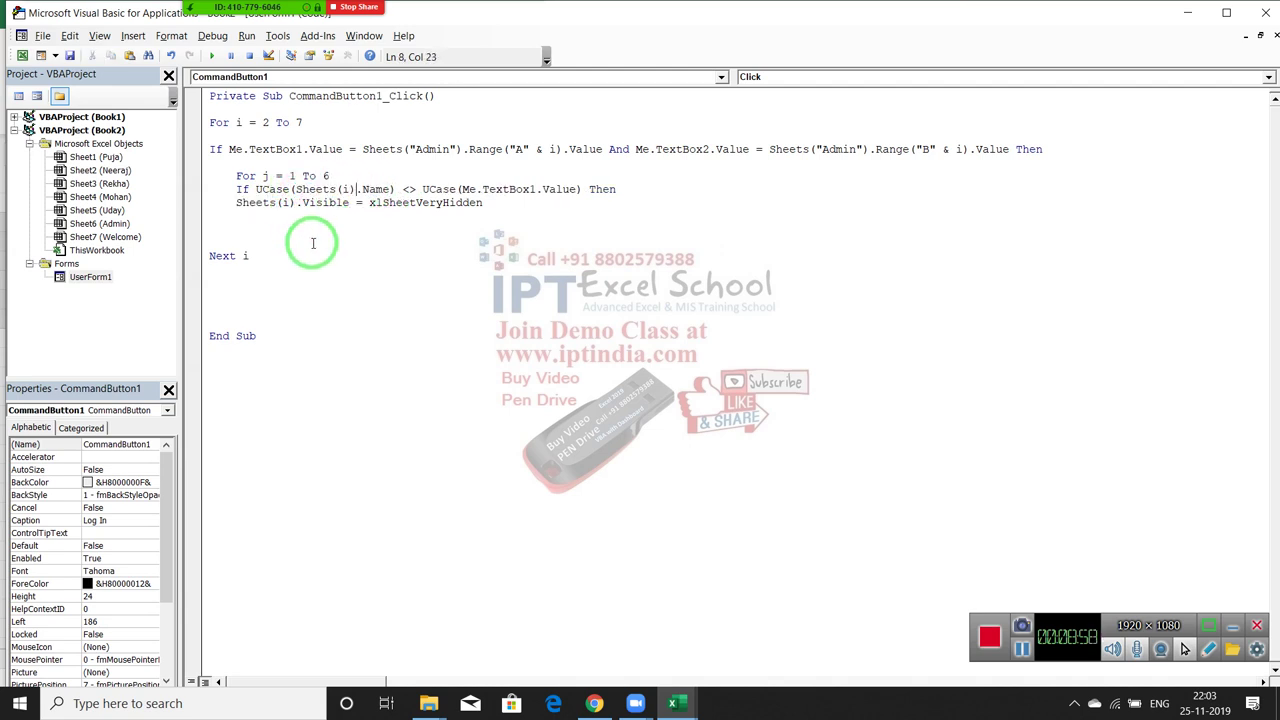
click(311, 233)
drag(348, 196, 283, 298)
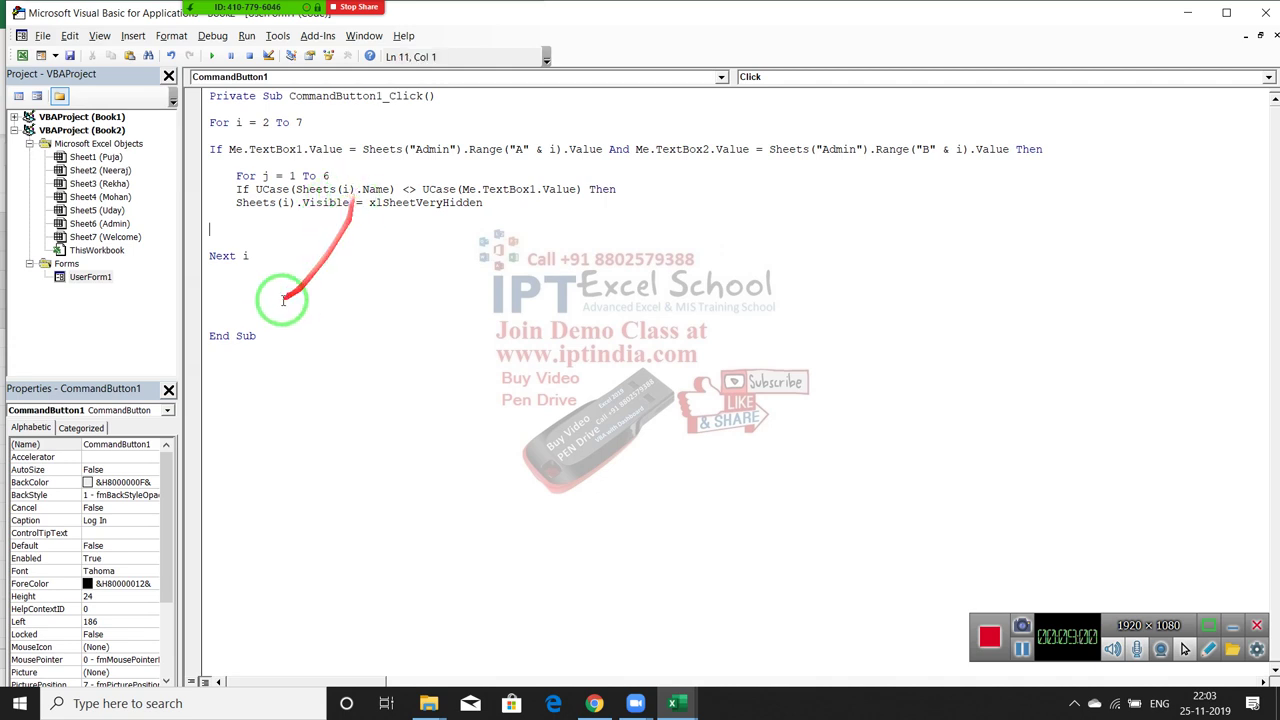
click(241, 215)
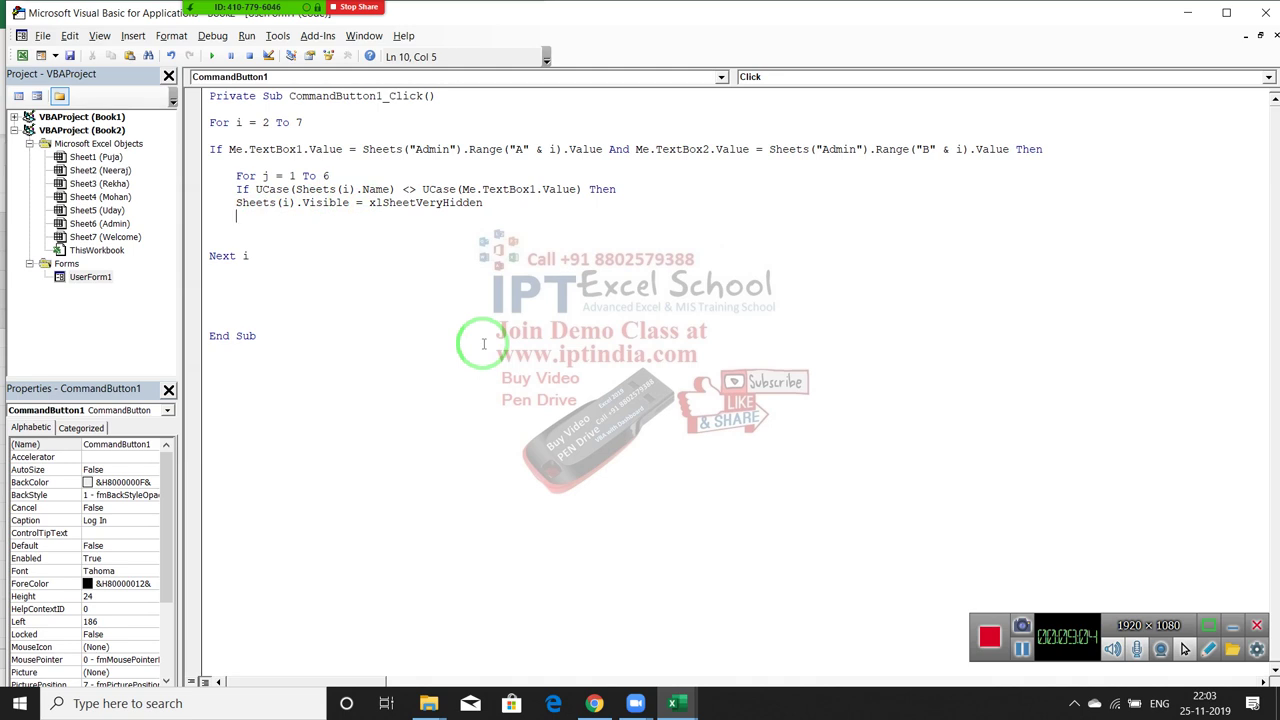
text(endi)
text(f)
key(Return)
click(236, 216)
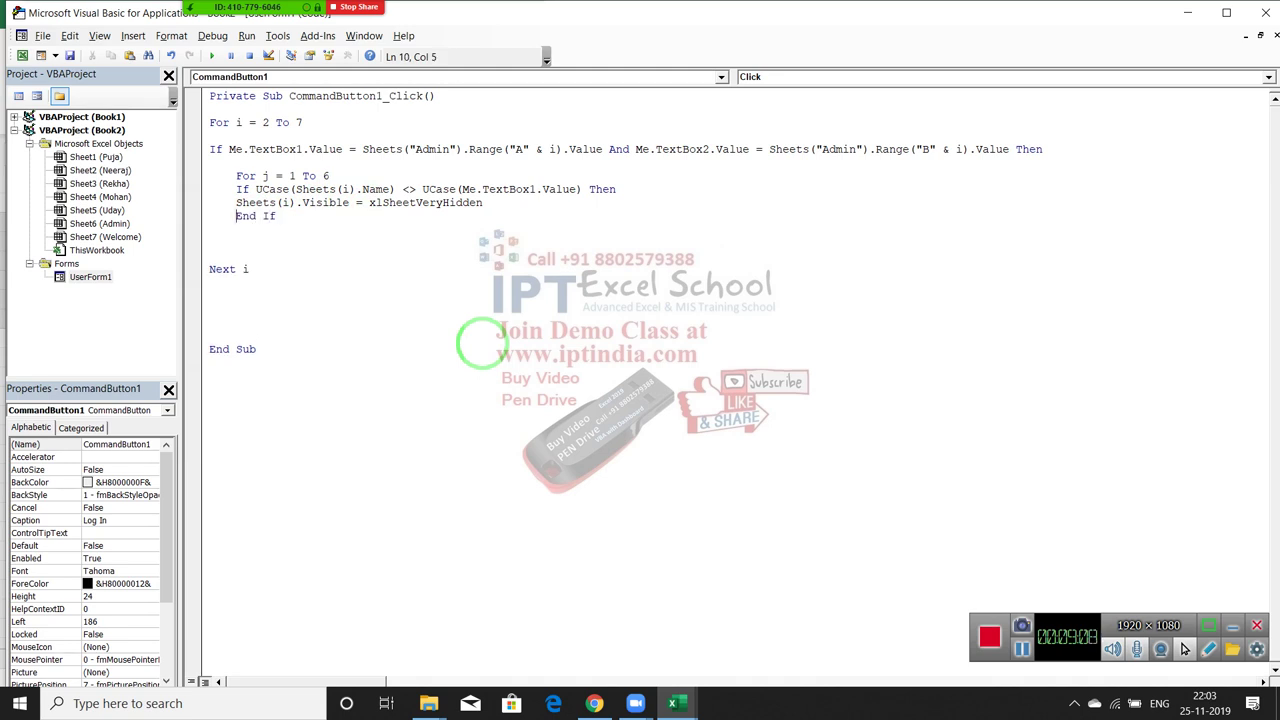
click(236, 229)
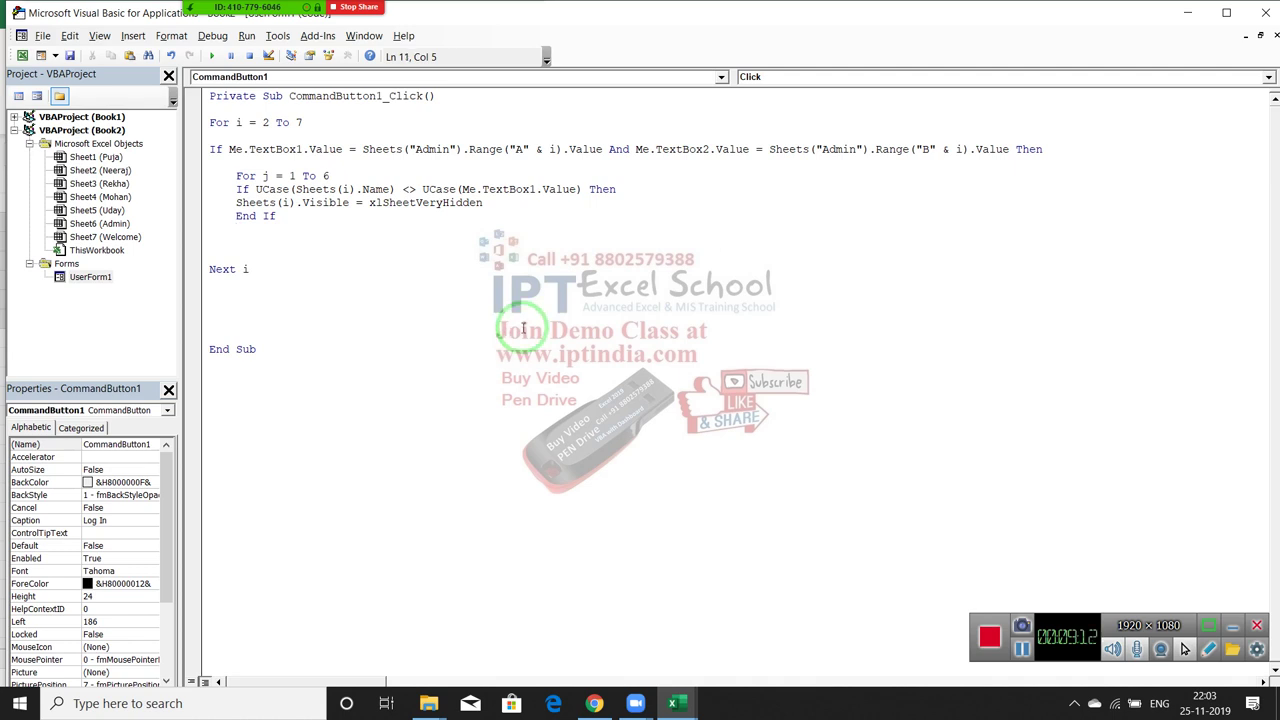
- Start a sheets( line below End If, copying Me.TextBox1.Value from the If condition into it
text(sheets()
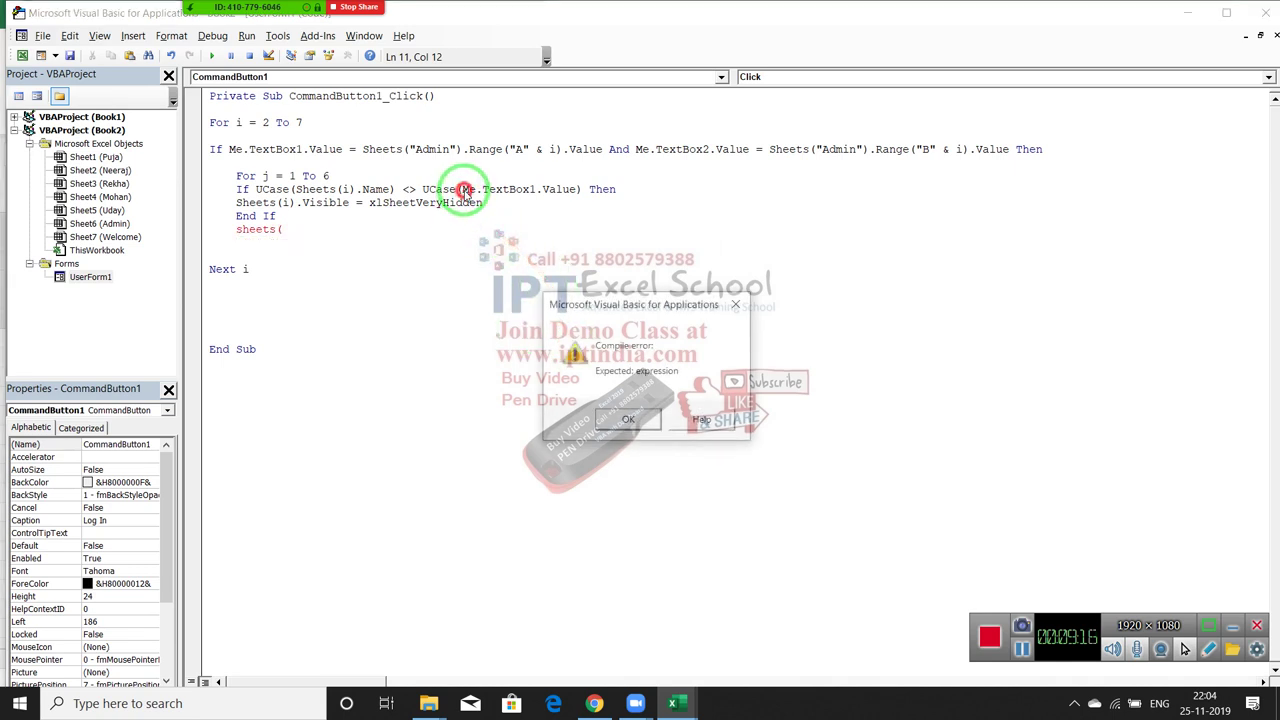
drag(461, 189, 576, 189)
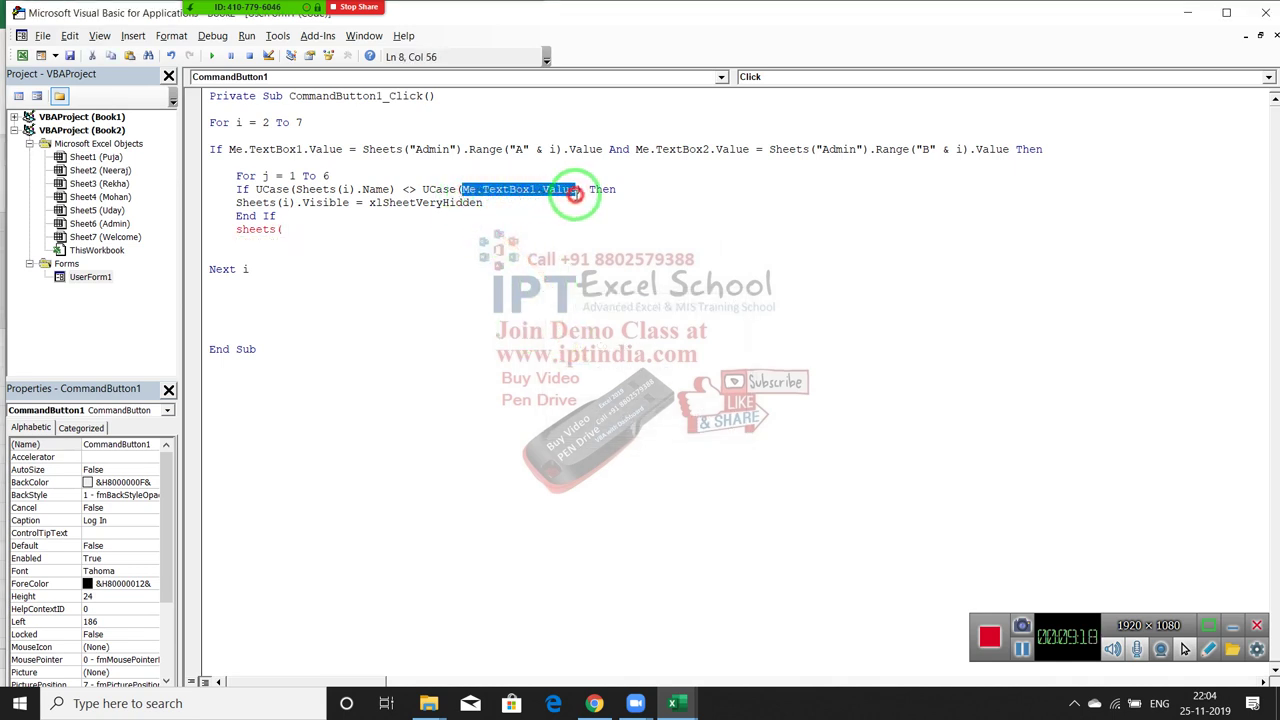
drag(334, 232, 328, 233)
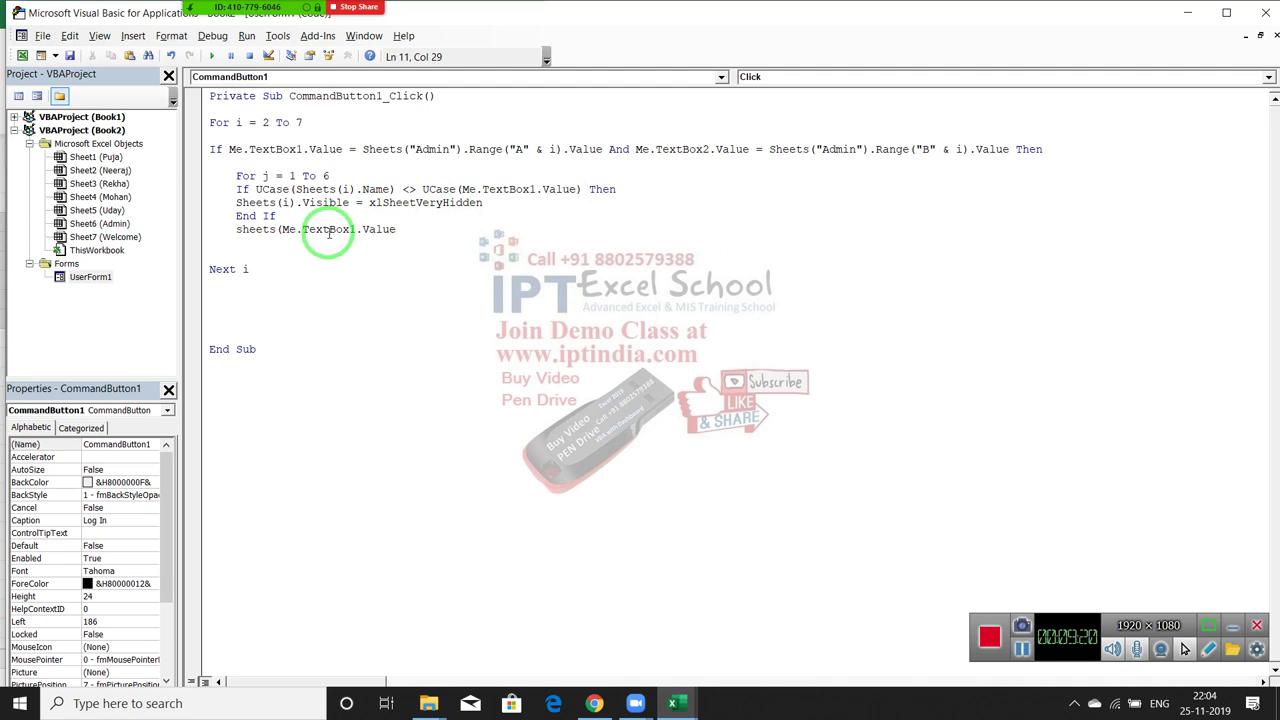
text().)
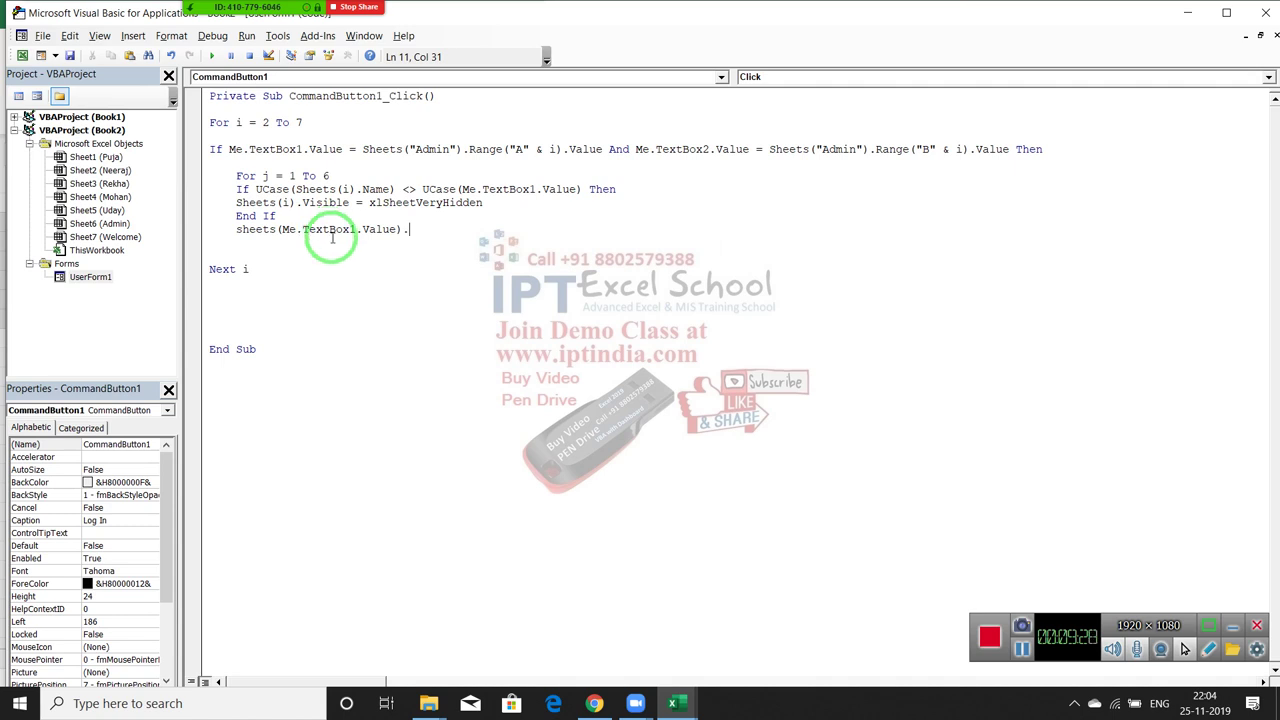
- Append .Visible = xlSheetVisible to the line, picking both from the IntelliSense lists
click(269, 229)
text(1)
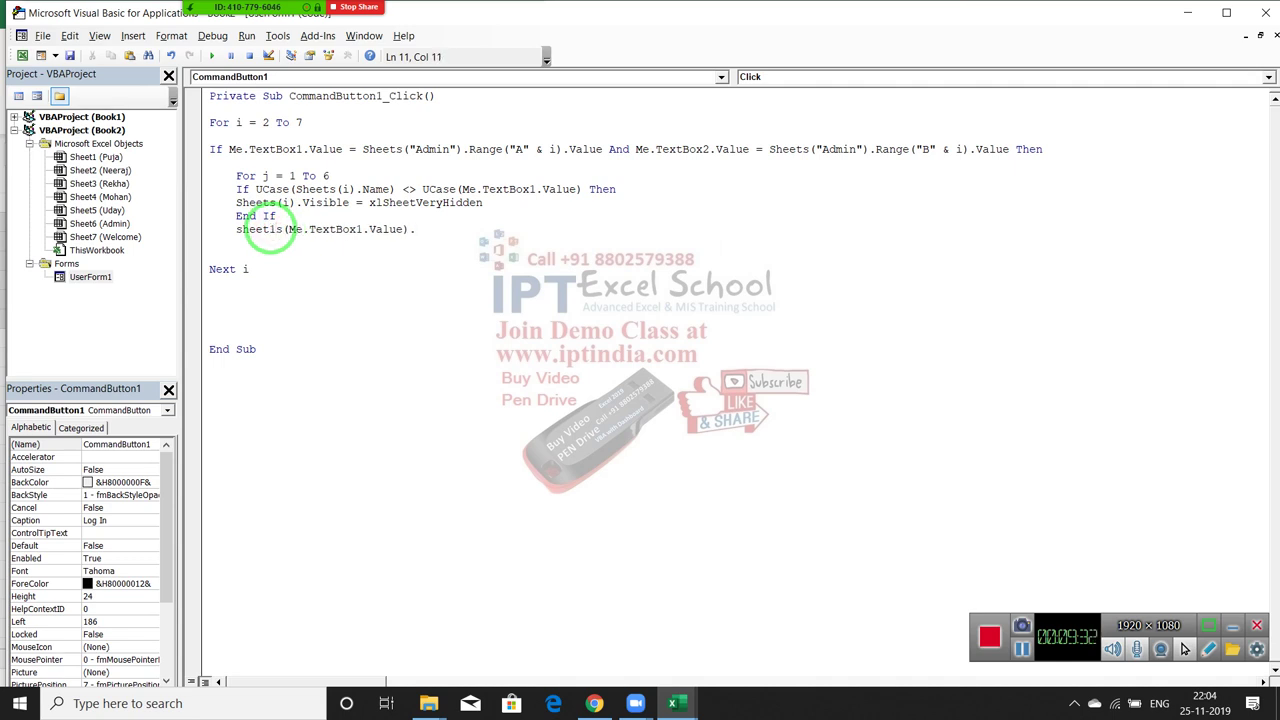
text( .)
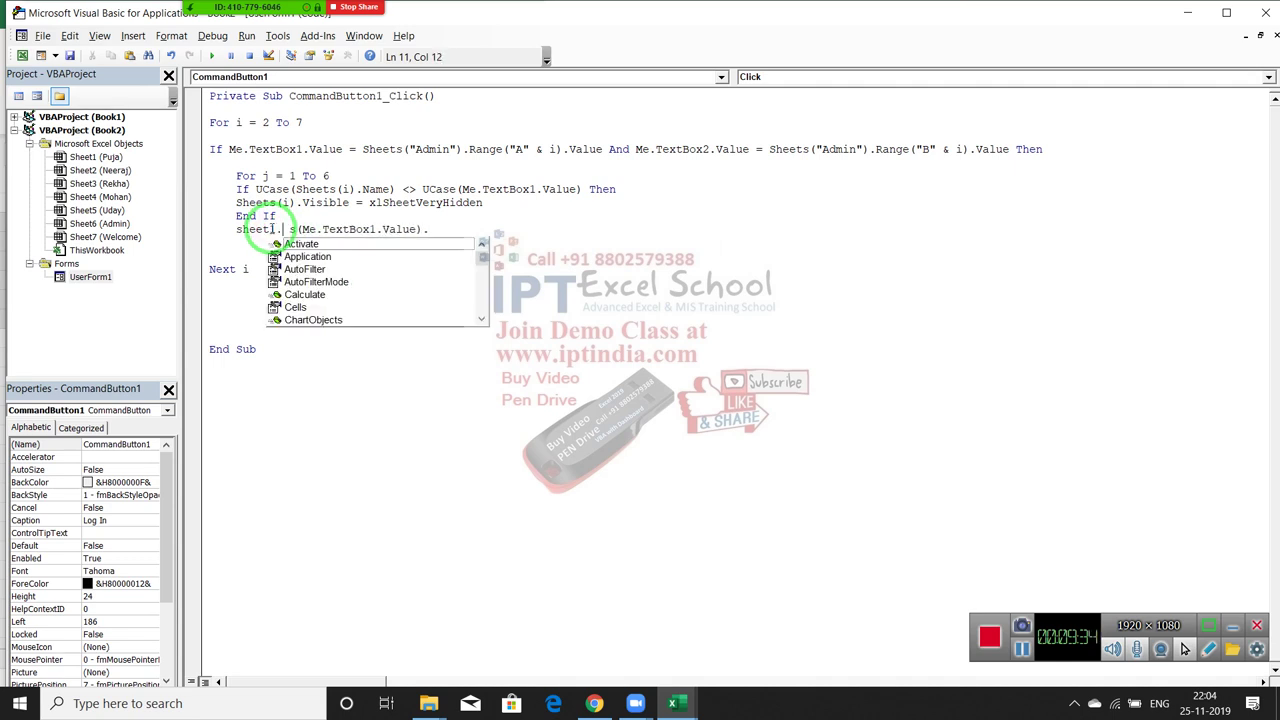
key(Down)
key(Down)
key(Down)
key(Up)
key(Down)
key(Down)
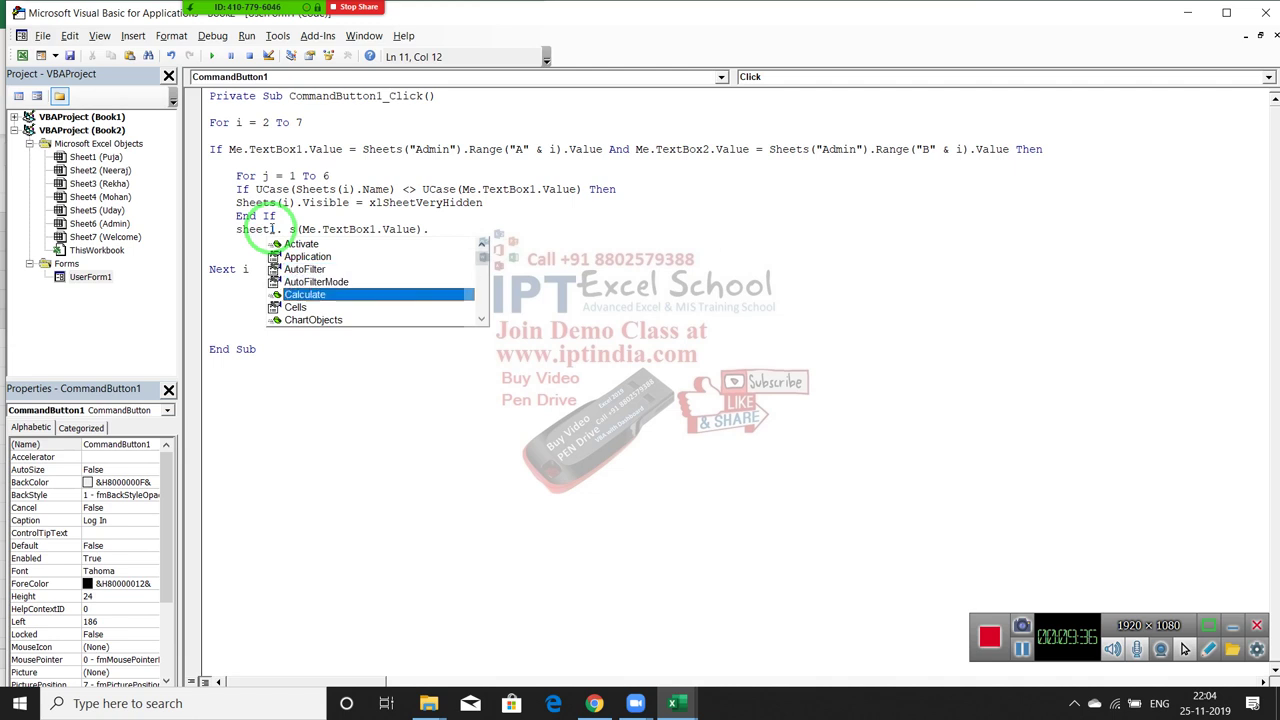
key(Down)
key(Down)
key(Down)
text(V)
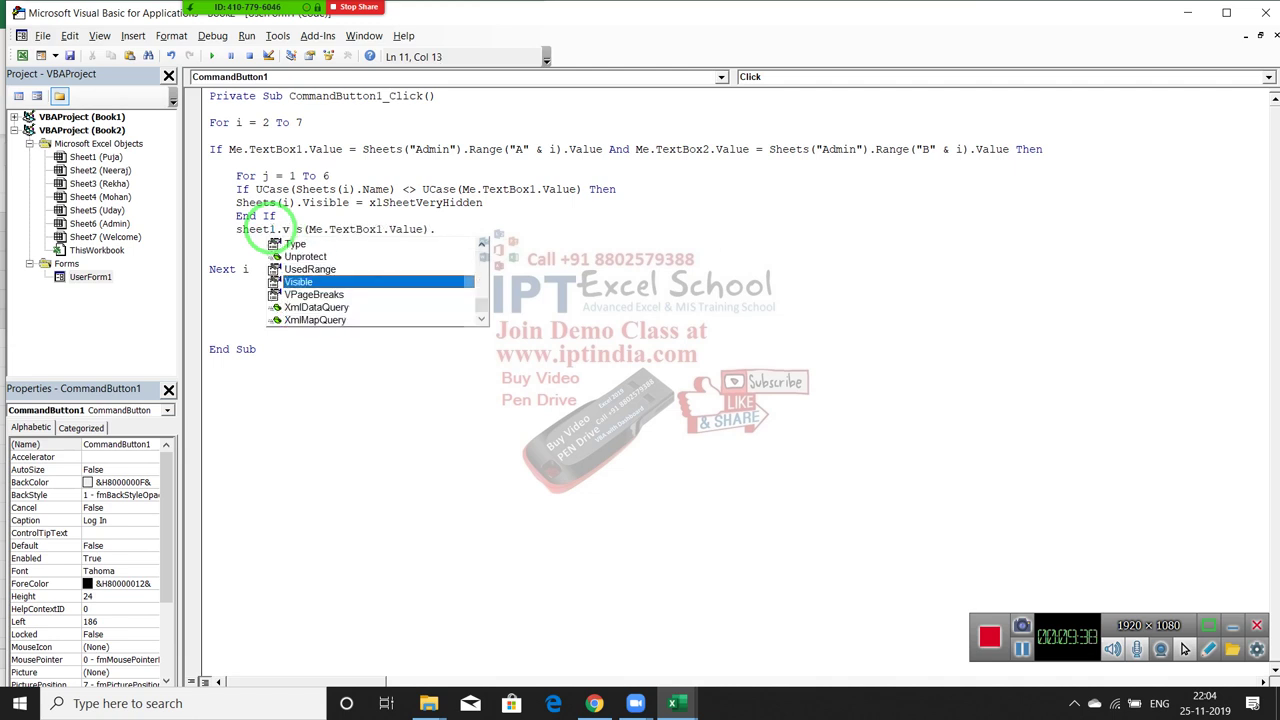
key(Tab)
text(=)
key(Down)
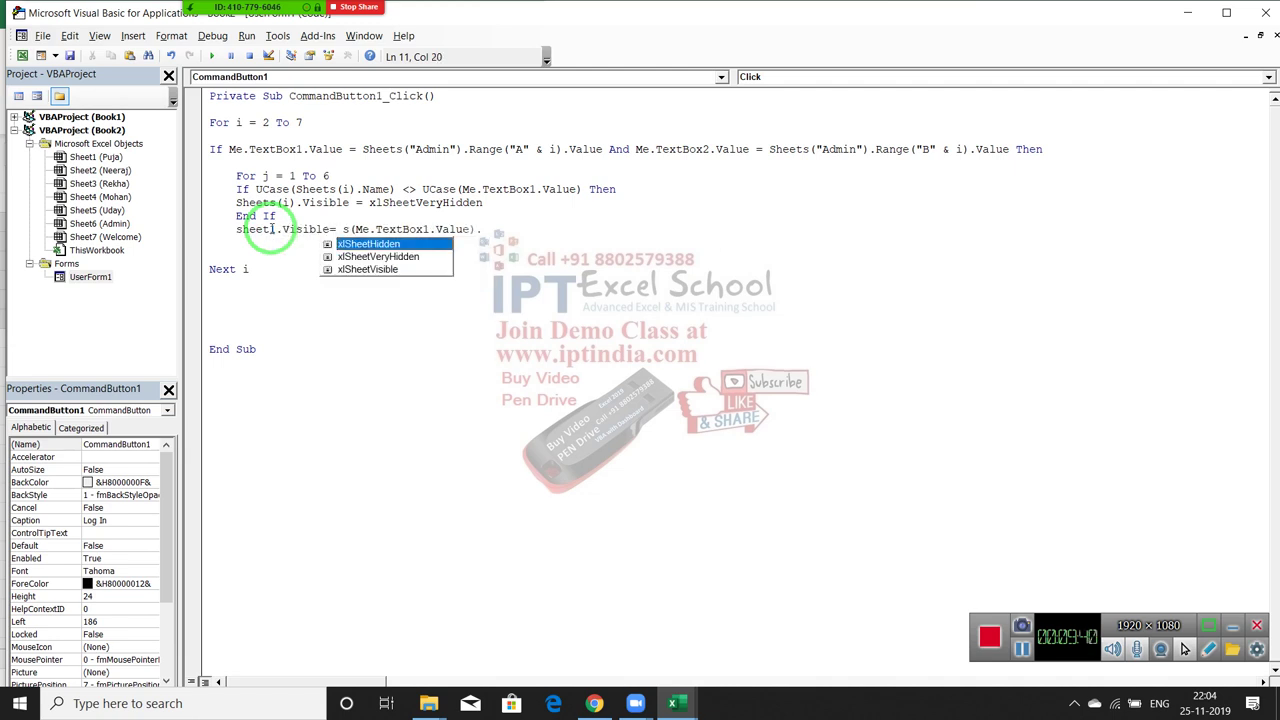
key(Down)
key(Down)
key(Tab)
- Fix the compile errors so the line reads Sheets(Me.TextBox1.Value).Visible = xlSheetVisible, removing leftover text
click(374, 283)
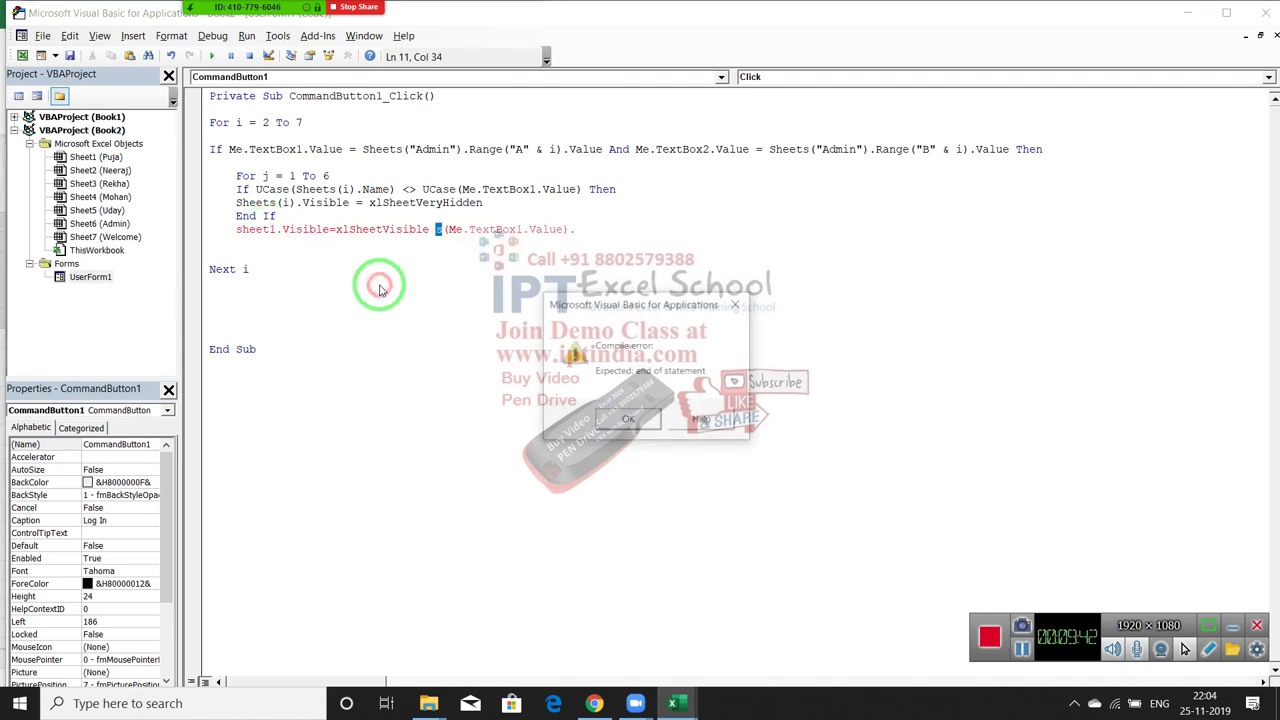
key(Return)
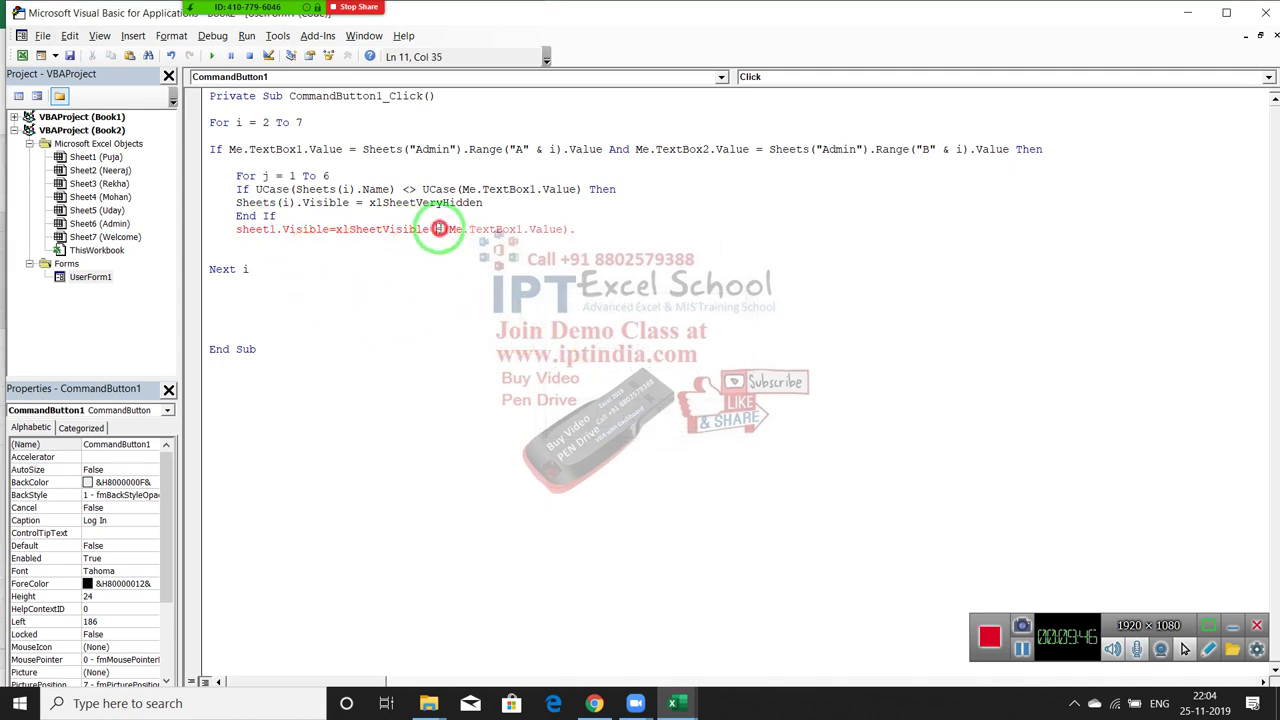
drag(438, 230, 572, 232)
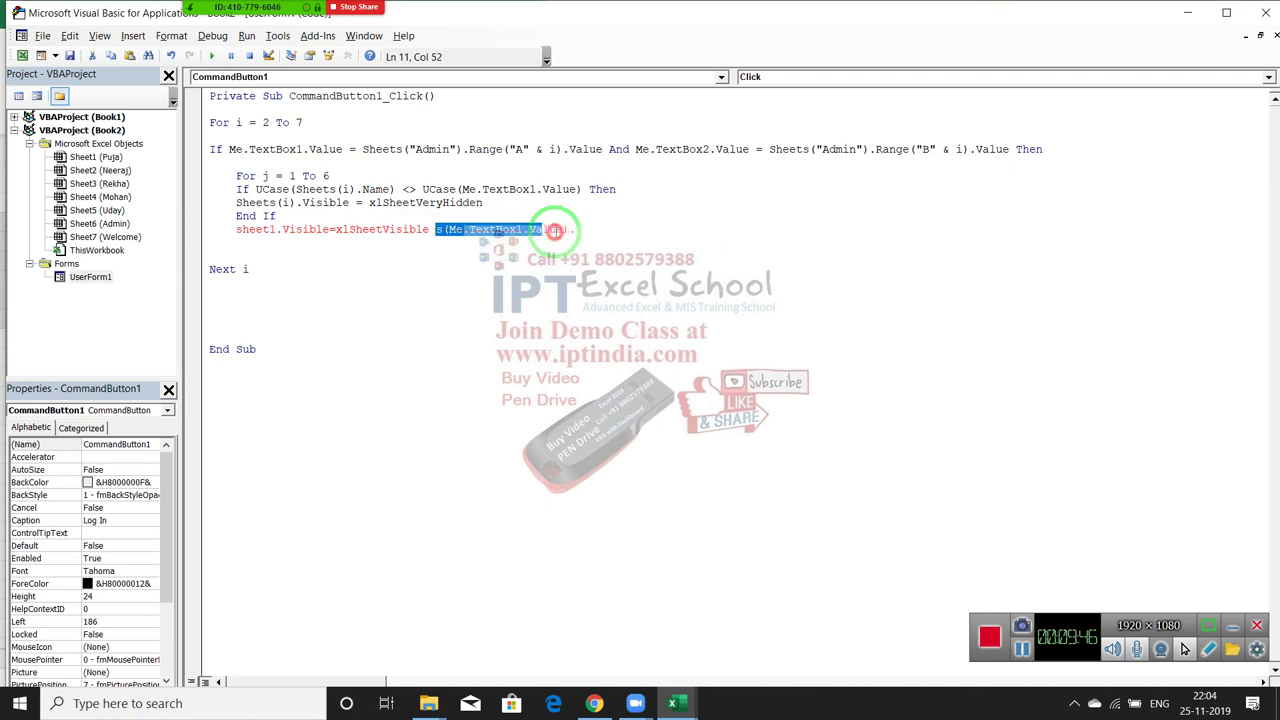
click(272, 230)
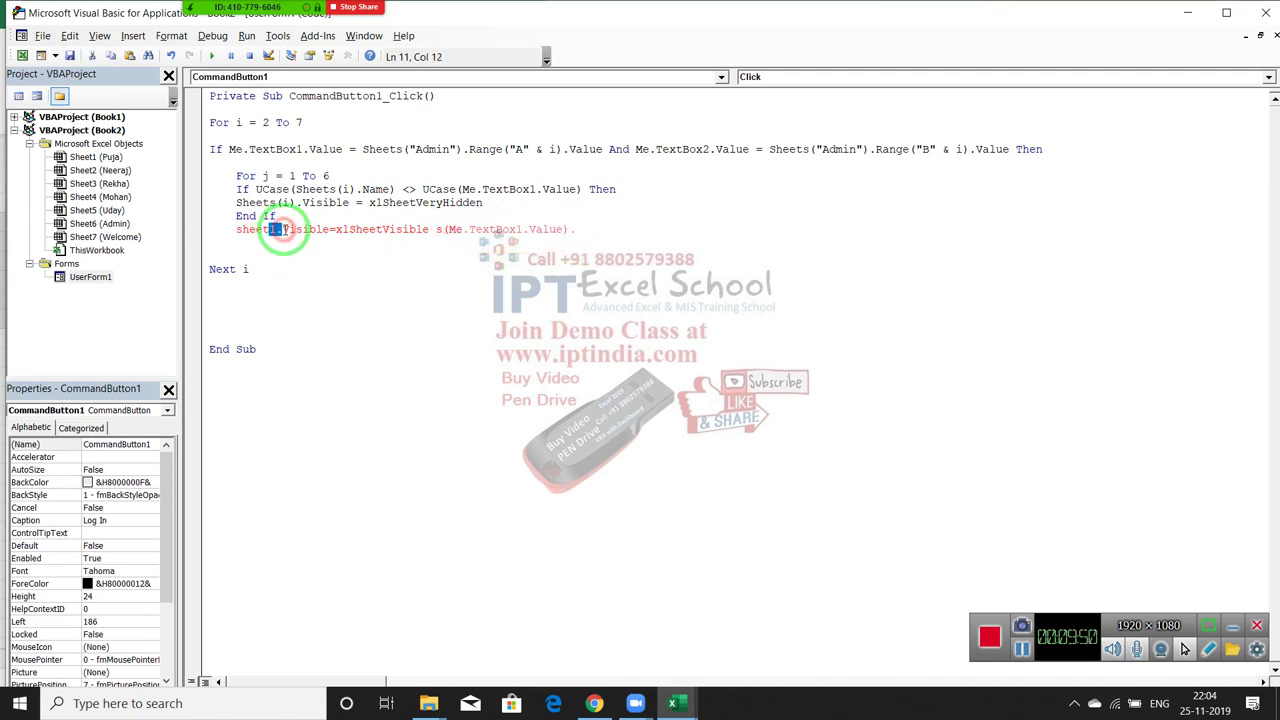
text(s(Me.TextBox1.Value).)
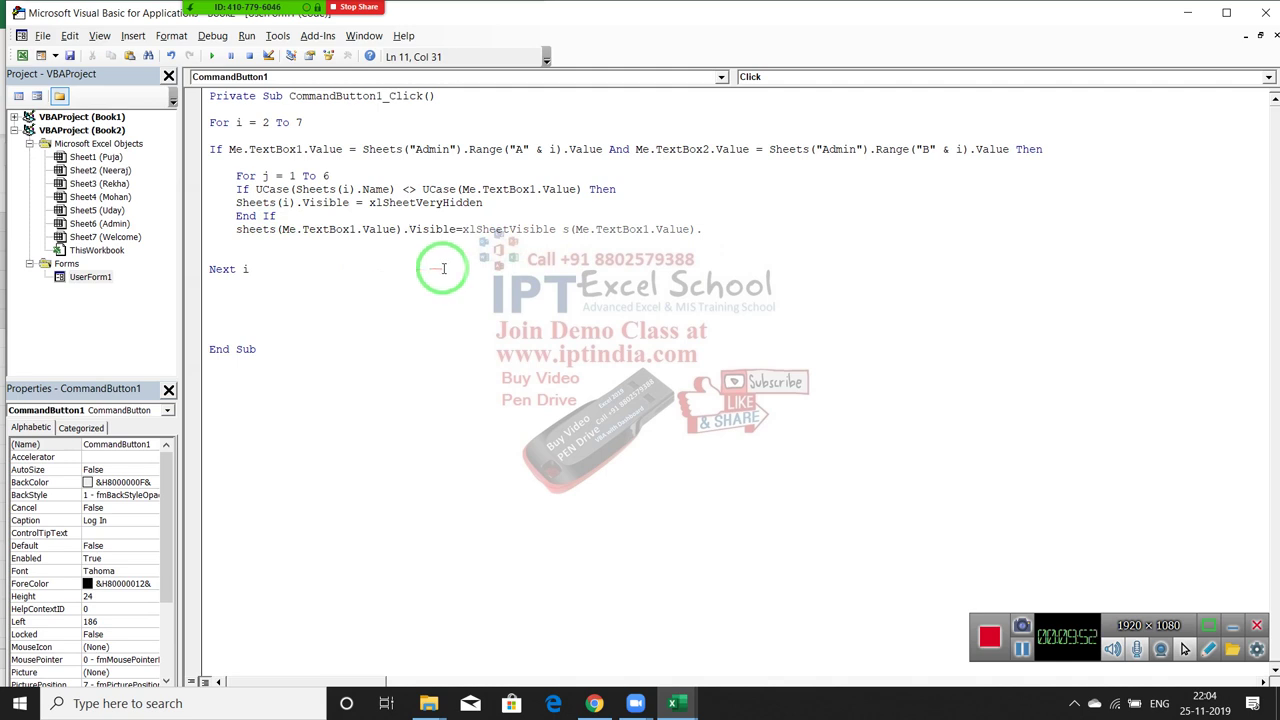
click(437, 266)
key(Return)
drag(555, 229, 703, 230)
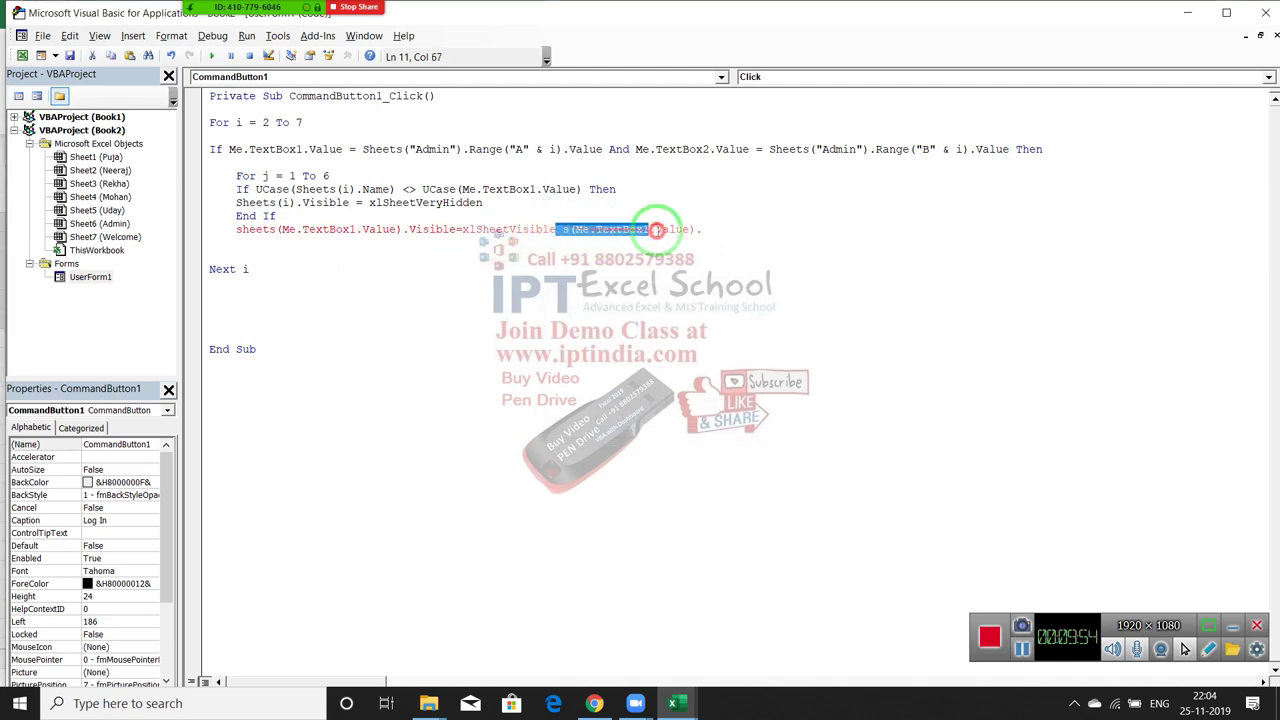
key(Delete)
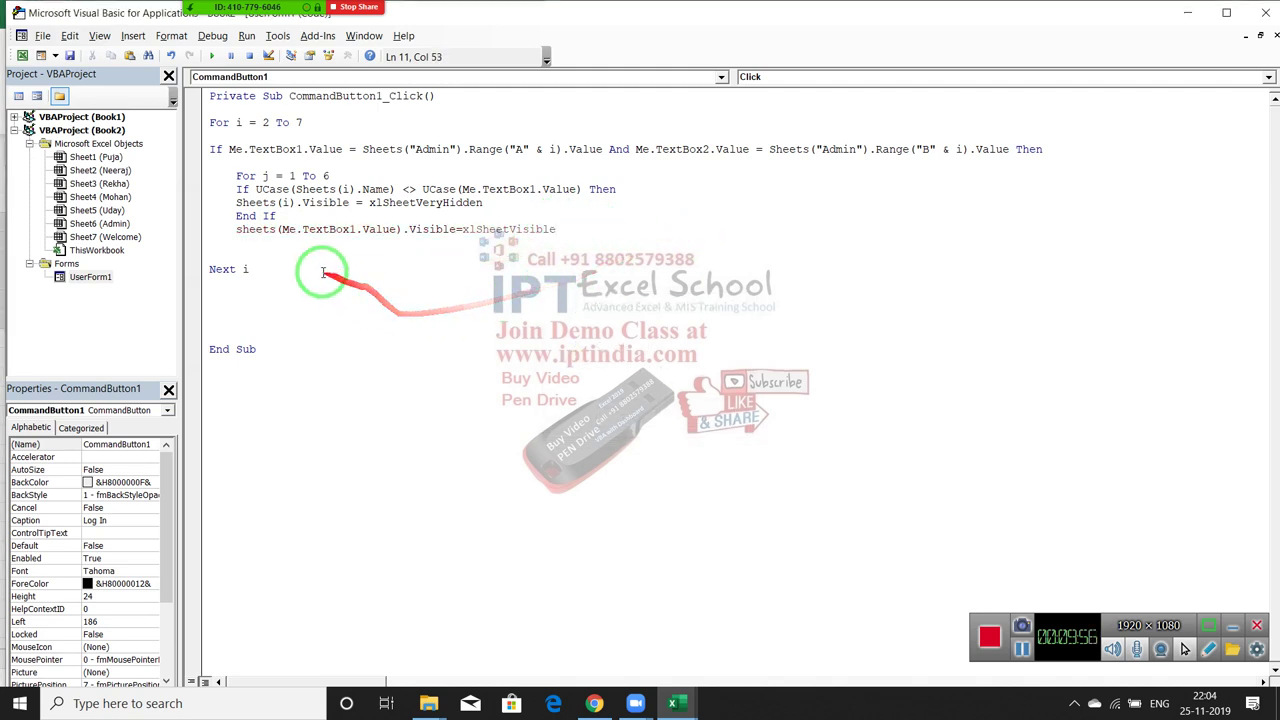
click(251, 268)
click(255, 247)
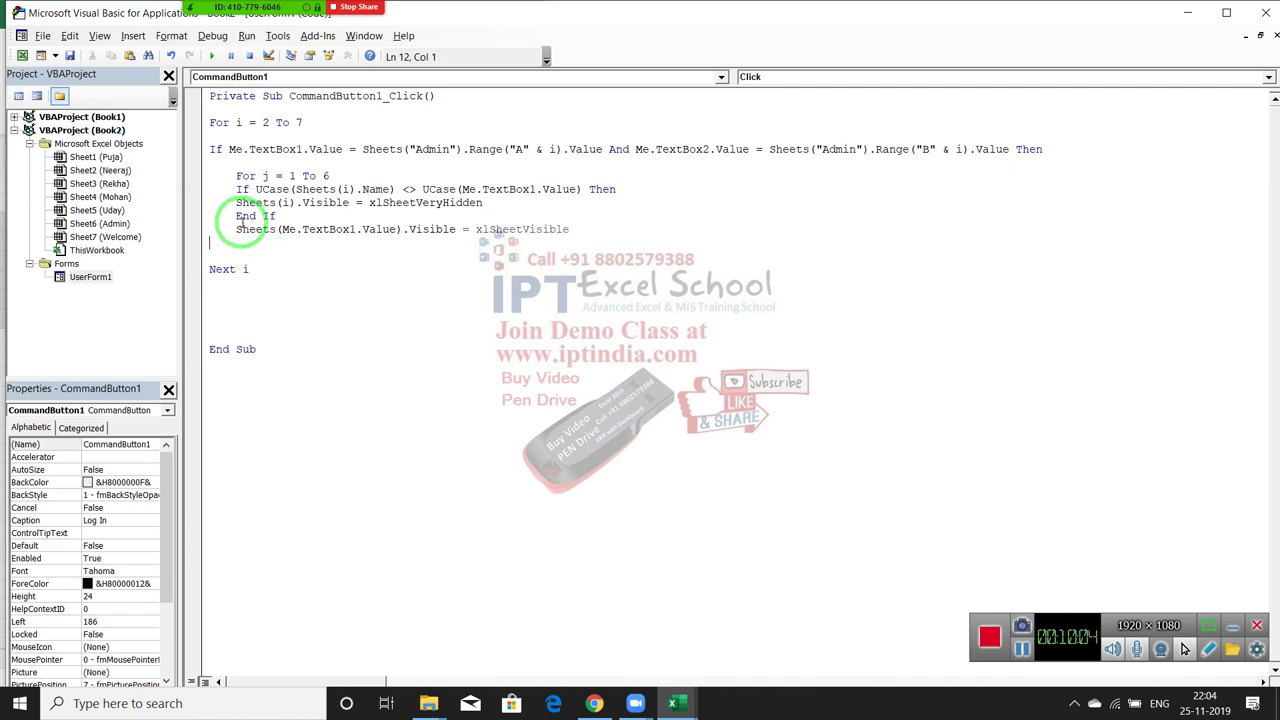
- Insert Next j above the unhide statement, correcting the 'nexyt' typo
click(252, 217)
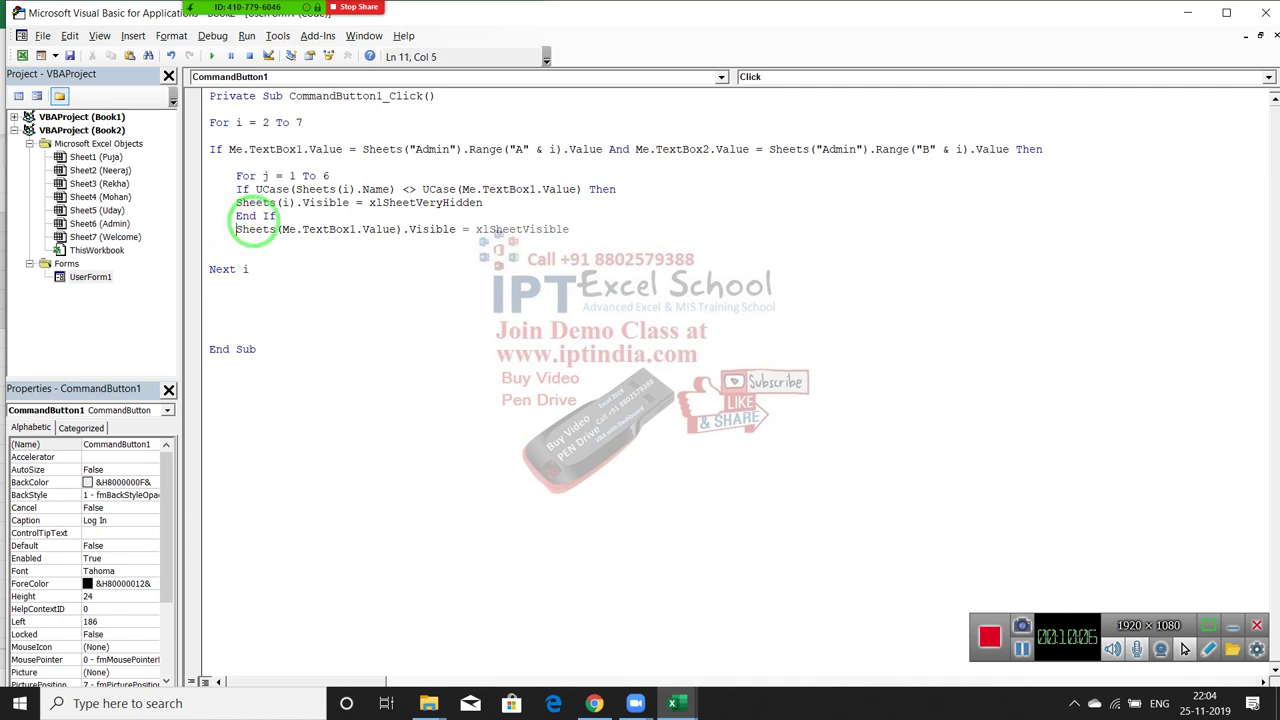
key(Return)
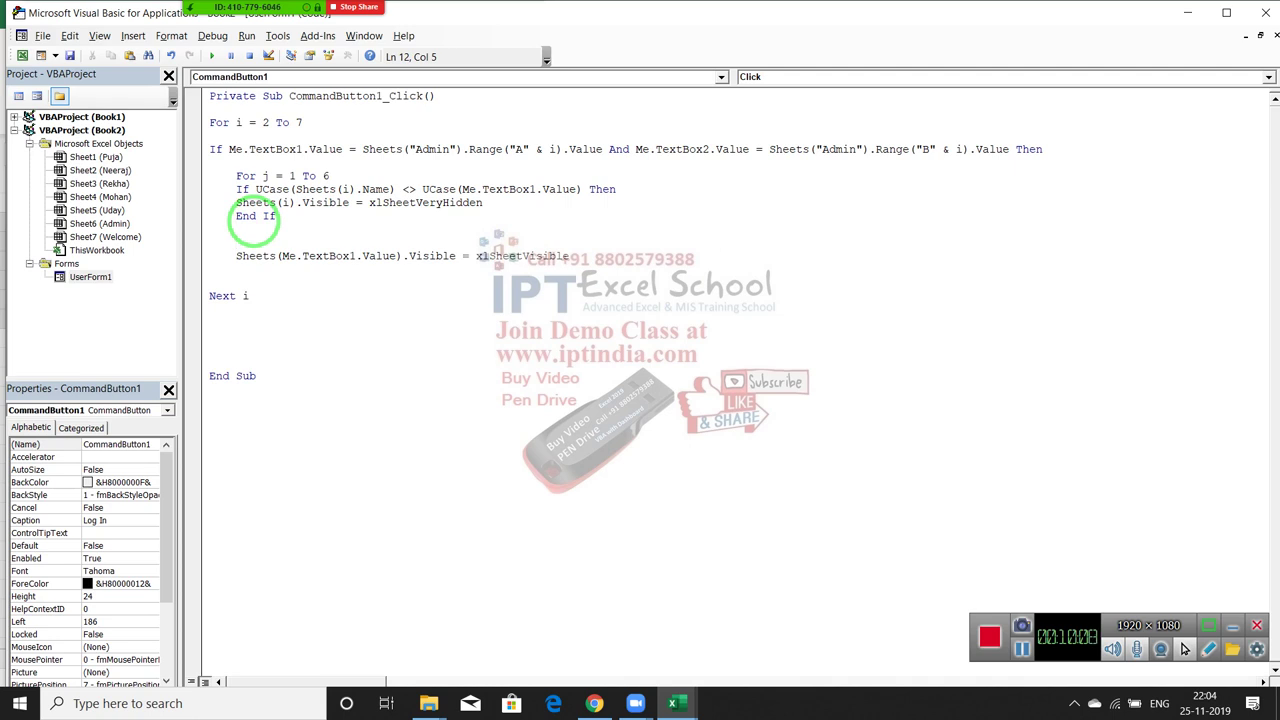
text(nexy)
text(t)
text( j)
key(Return)
key(Left)
key(Left)
key(Left)
key(BackSpace)
- Add an End If line just before Next i to close the credential check
click(256, 226)
key(Return)
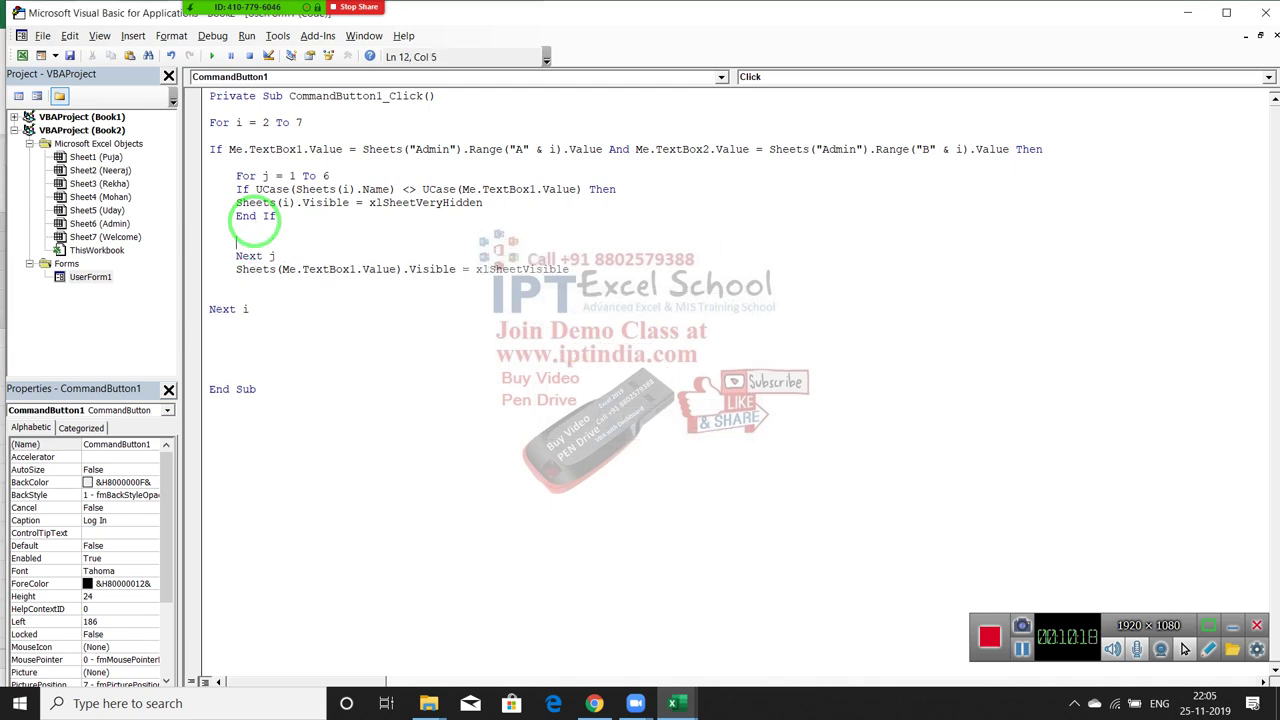
key(BackSpace)
key(Down)
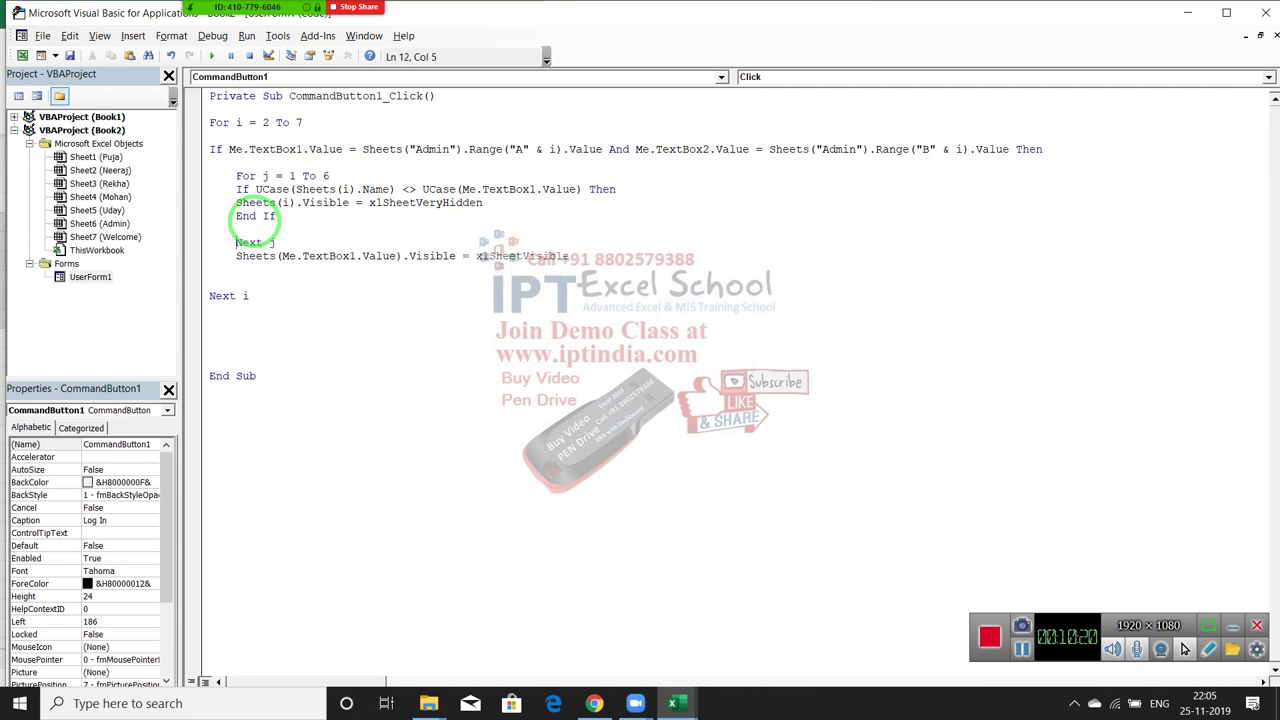
key(End)
key(Return)
key(Up)
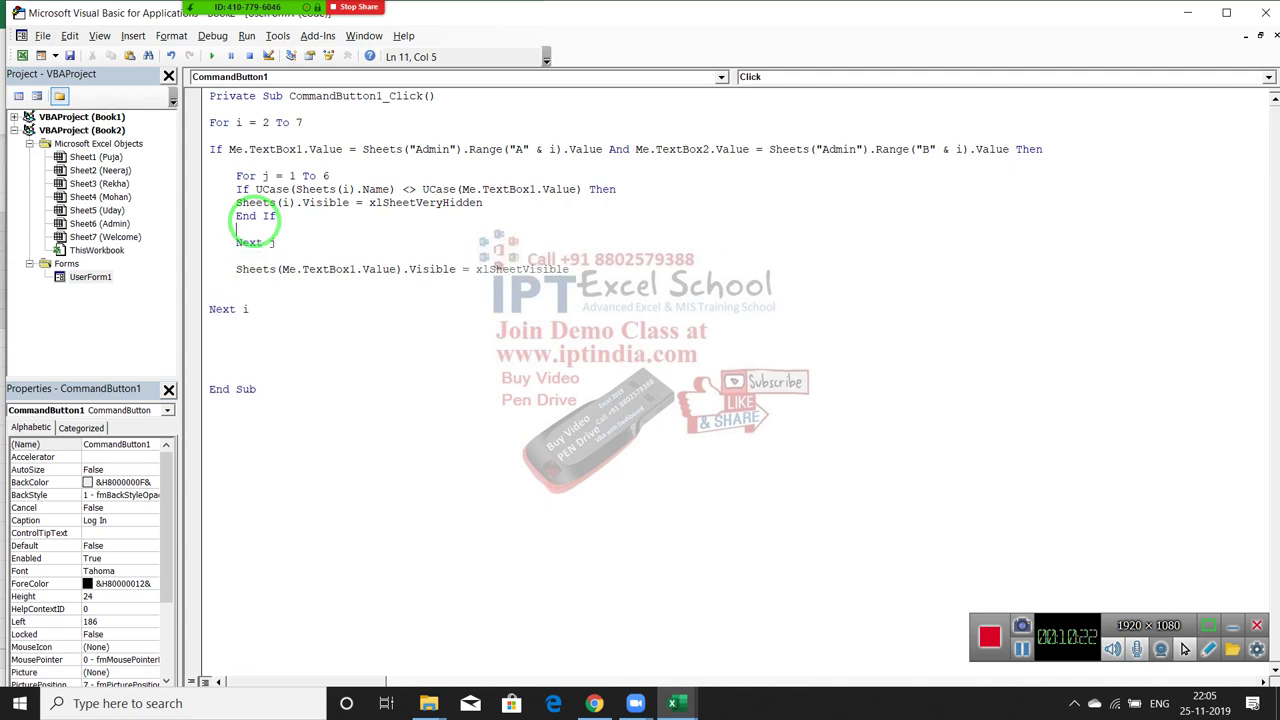
key(Up)
key(Up)
key(Up)
key(Up)
key(Down)
key(Down)
key(Down)
- Begin a new line reading 'exit' below the xlSheetVisible statement
key(Down)
key(Down)
key(Down)
key(Down)
key(Down)
key(Down)
key(Down)
key(Up)
key(Up)
text(end if)
key(Up)
key(Up)
key(Up)
key(Up)
key(Up)
key(Up)
key(Up)
key(Up)
key(Up)
key(Down)
key(Down)
key(Down)
key(Down)
key(Down)
key(Down)
key(Down)
key(Down)
key(Left)
key(Left)
key(Left)
key(Left)
key(Left)
key(Left)
key(Return)
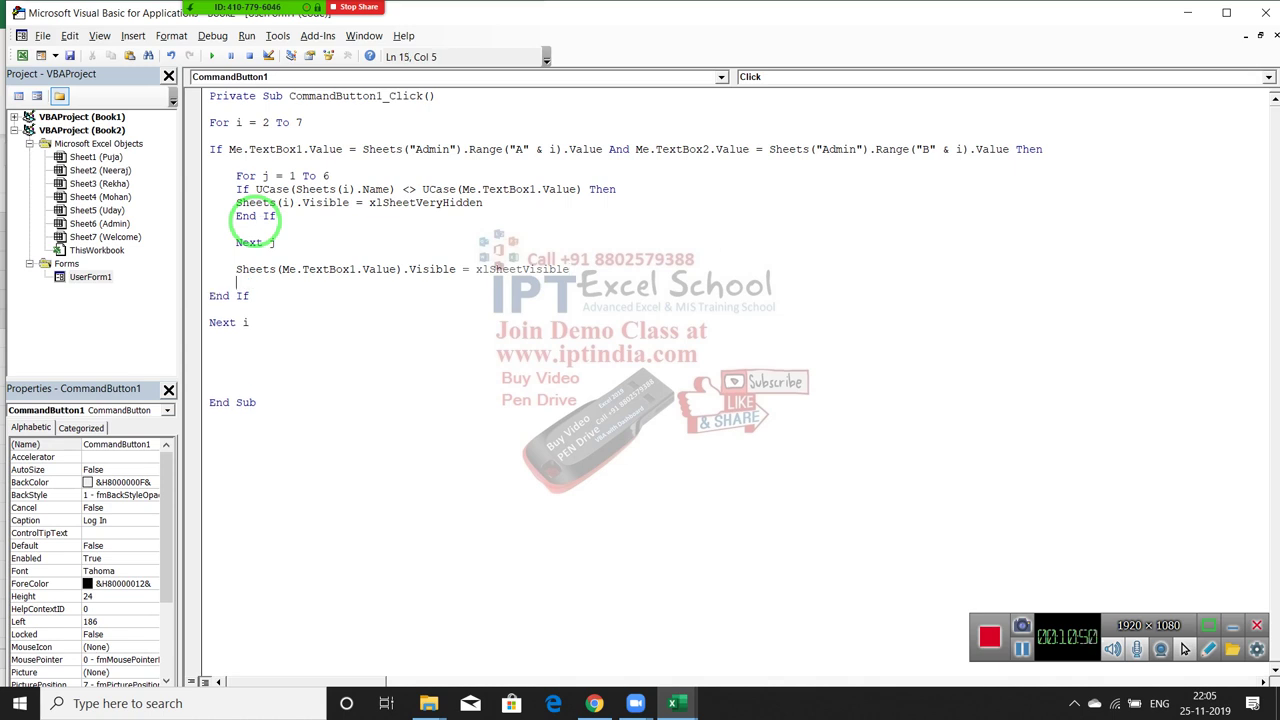
text(ex)
text(it)
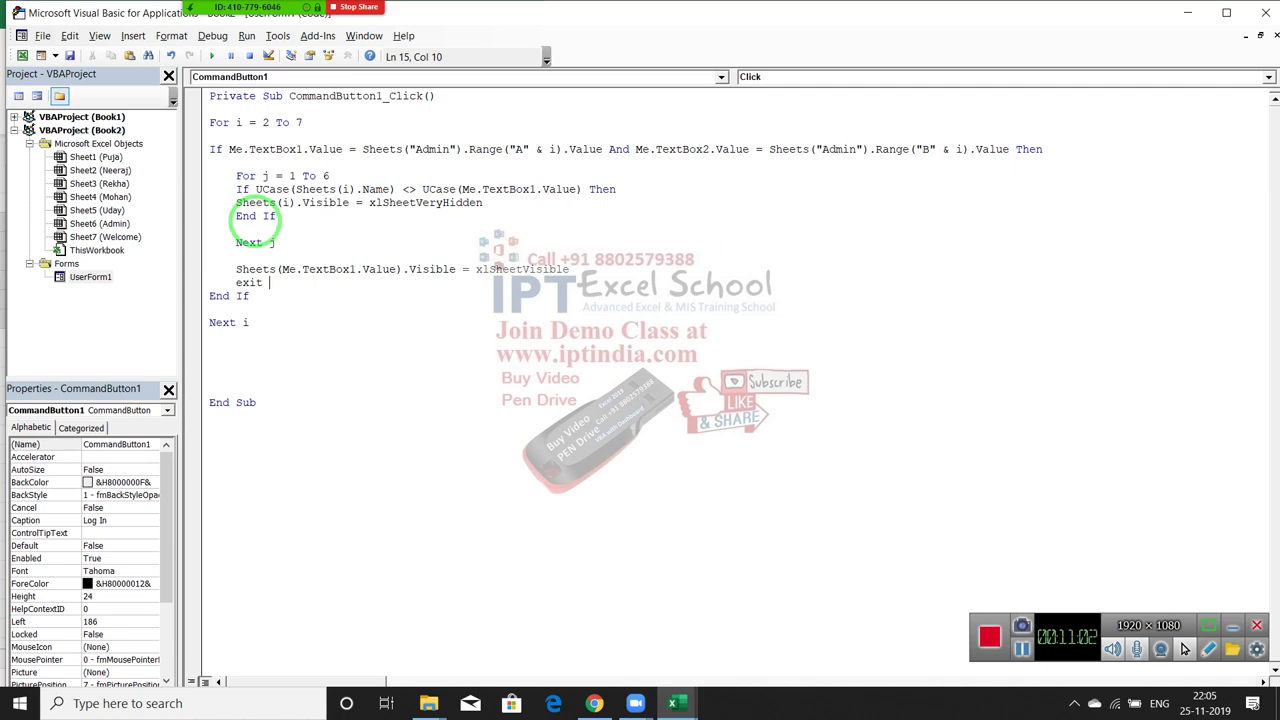
- Delete the Exit Sub line after the Visible = xlSheetVisible statement in the Log In routine
text(s)
text(ub)
key(Up)
key(Down)
key(Left)
key(Left)
key(Left)
key(Left)
key(shift+Right)
key(shift+Right)
key(shift+Right)
key(shift+Right)
key(shift+Right)
key(shift+Right)
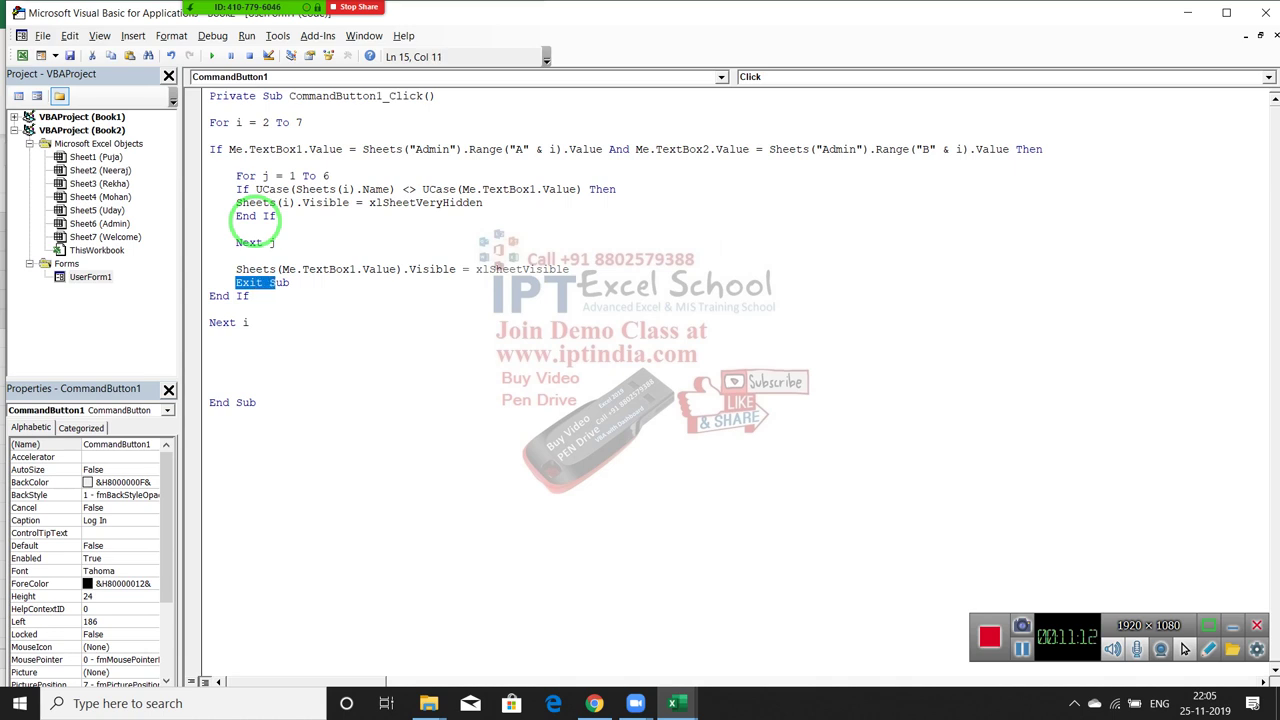
key(shift+Right)
key(shift+Right)
key(shift+Right)
key(Delete)
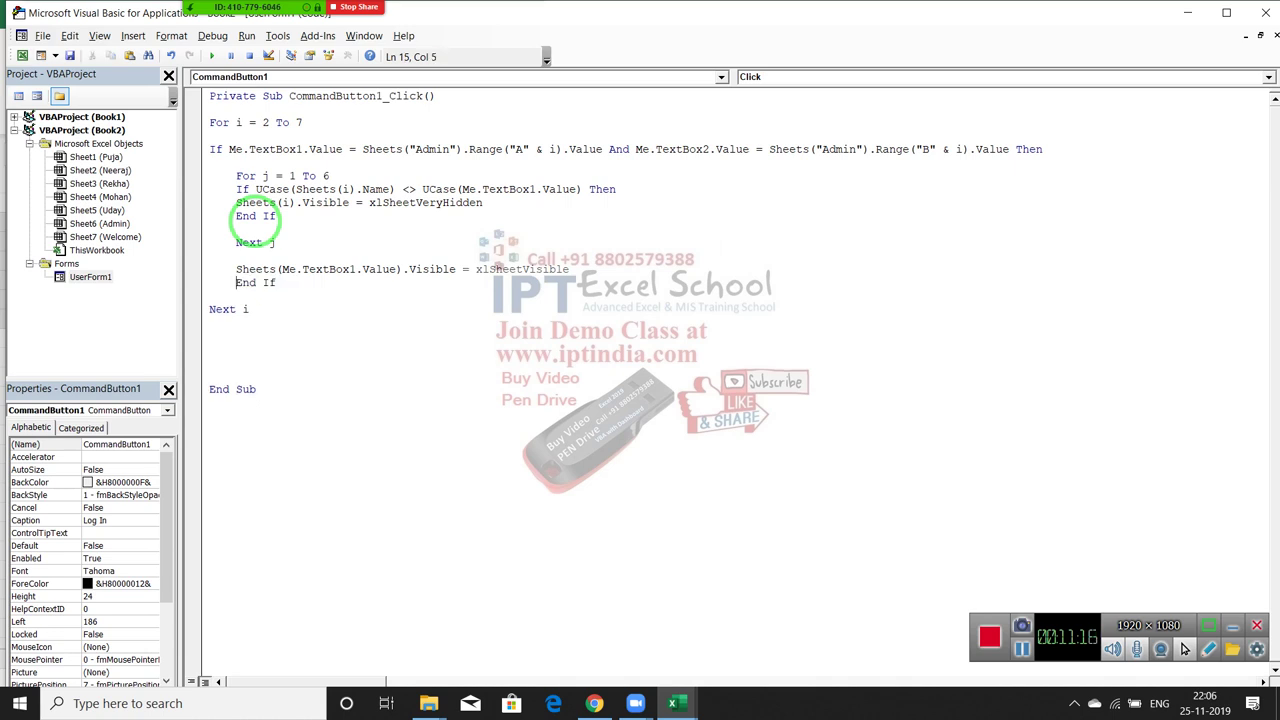
- Open UserForm1 and check the user name and password boxes' names, TextBox1 and TextBox2
double_click(82, 278)
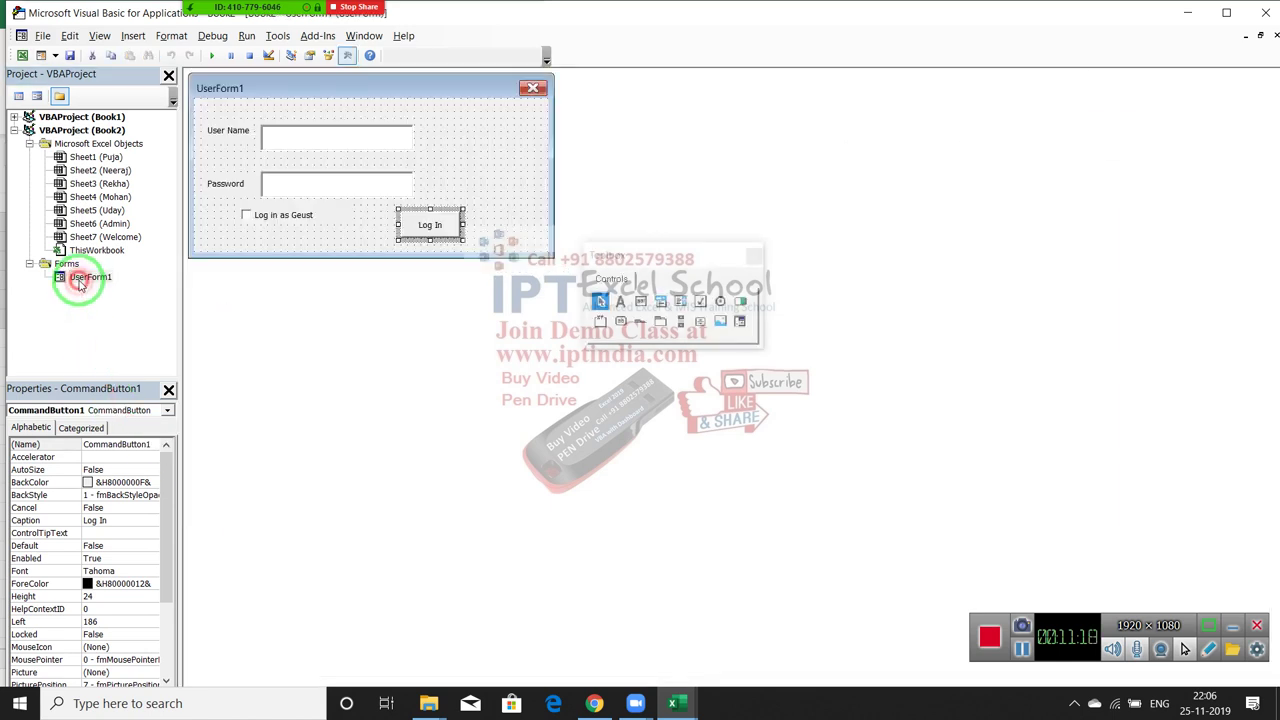
click(309, 140)
click(122, 445)
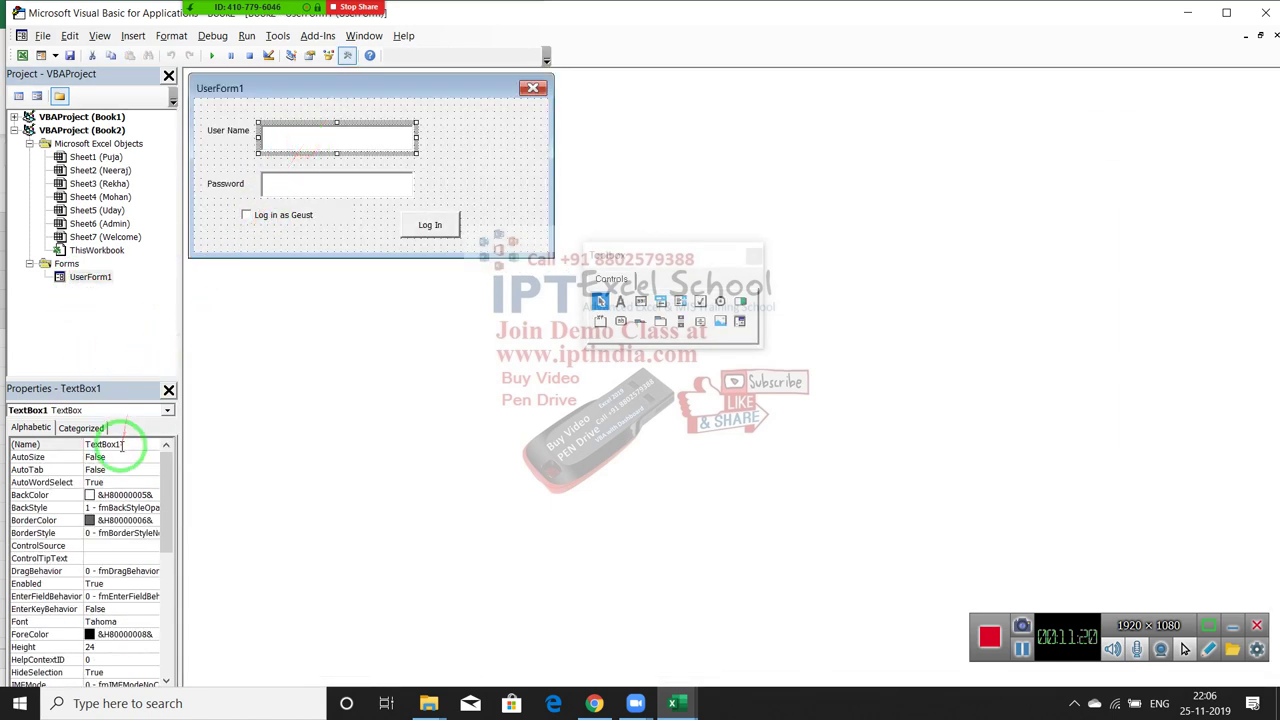
double_click(120, 444)
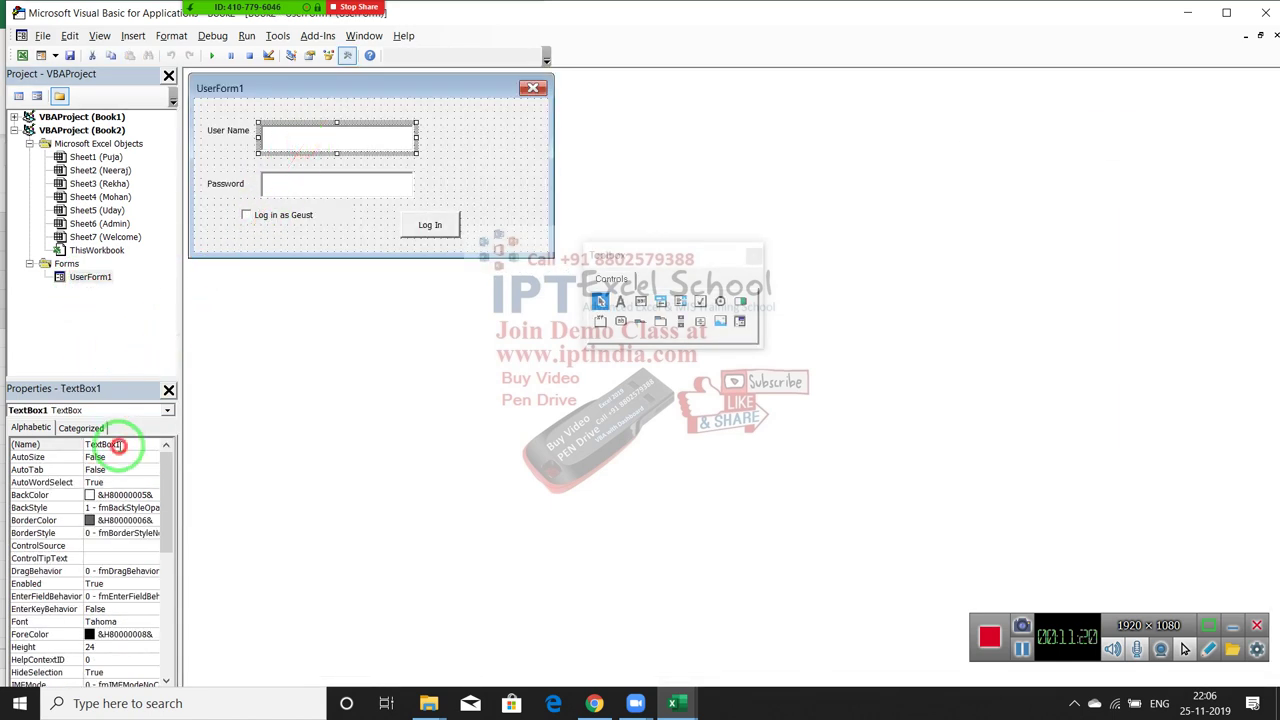
click(283, 187)
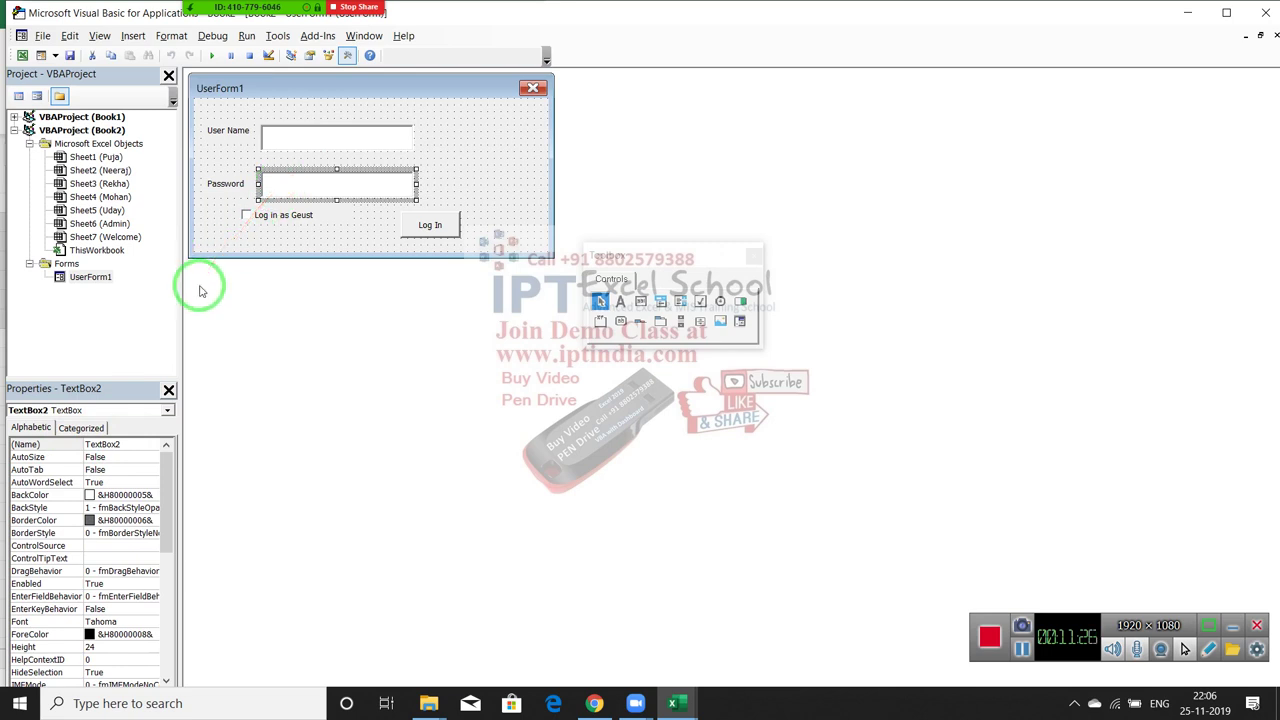
mouse_move(214, 18)
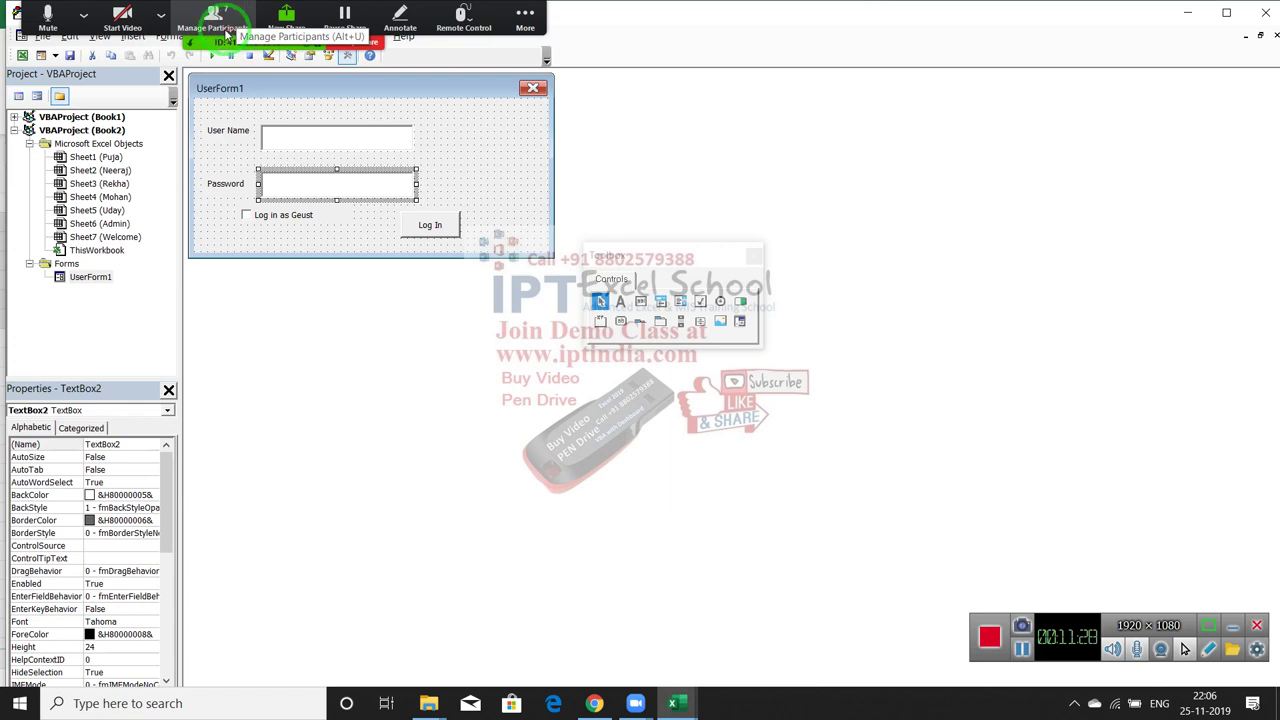
- Return to the Log In button's CommandButton1_Click code
click(222, 28)
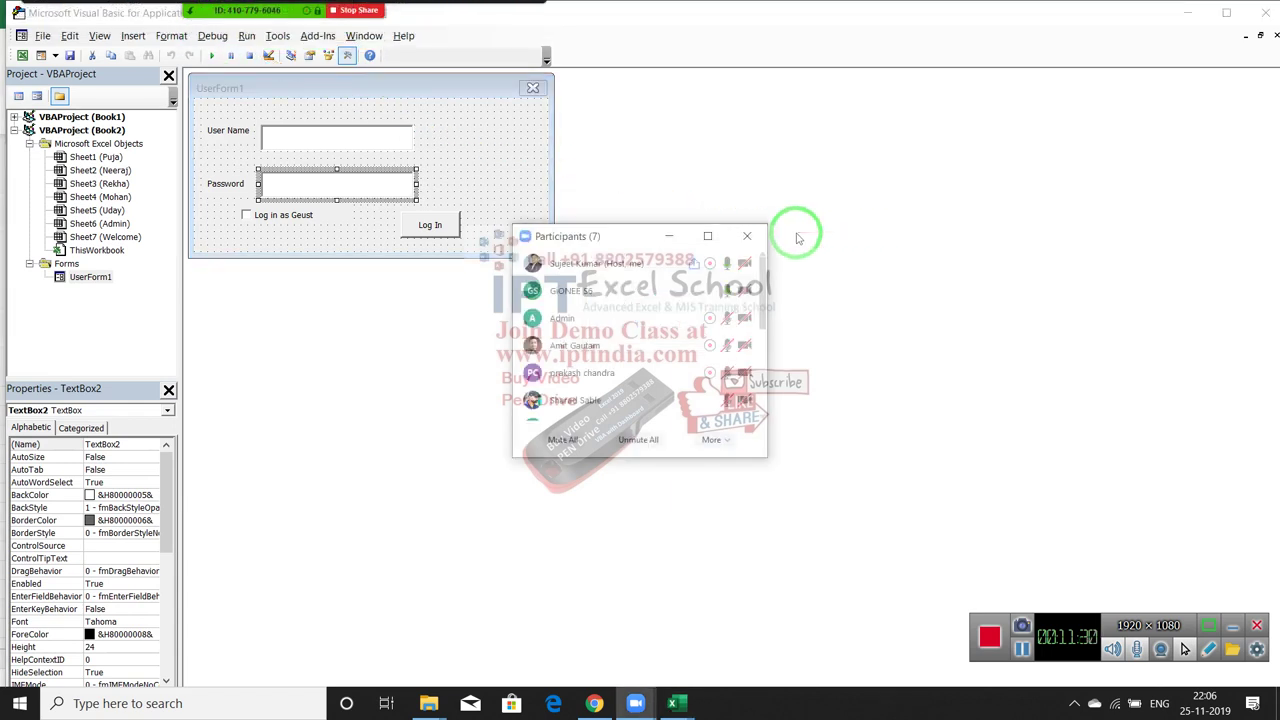
click(746, 236)
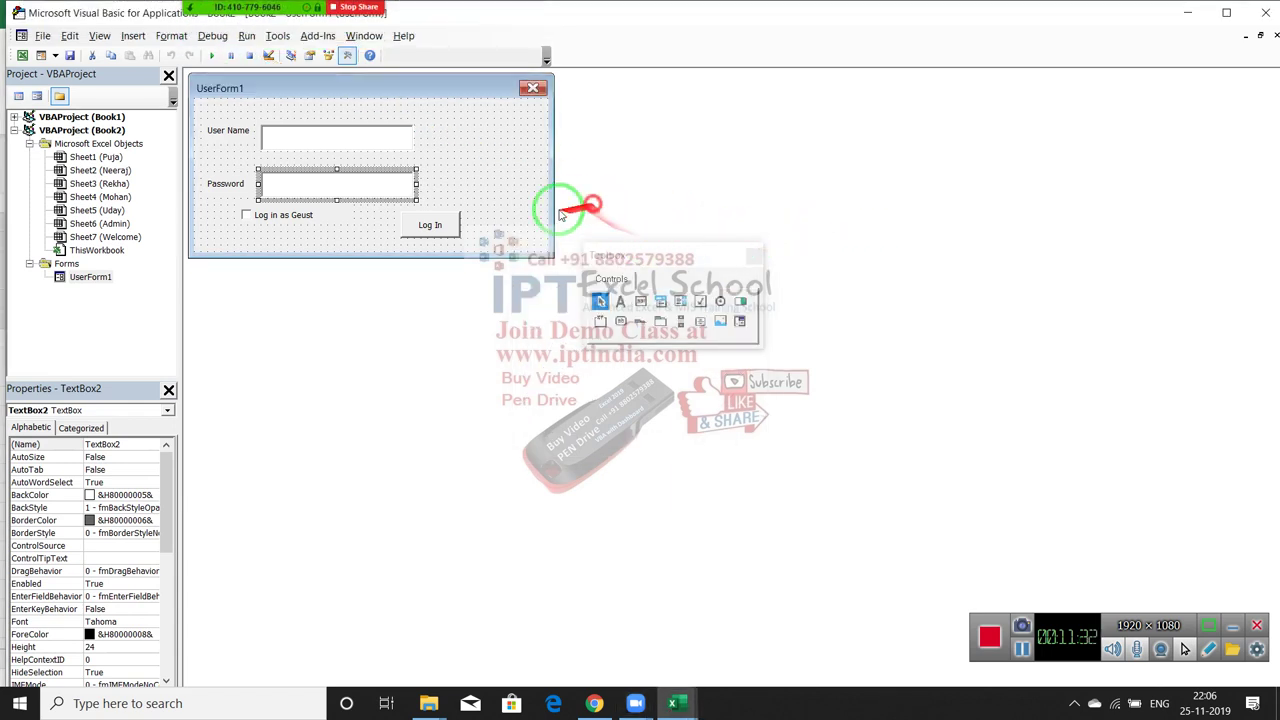
double_click(430, 224)
click(298, 309)
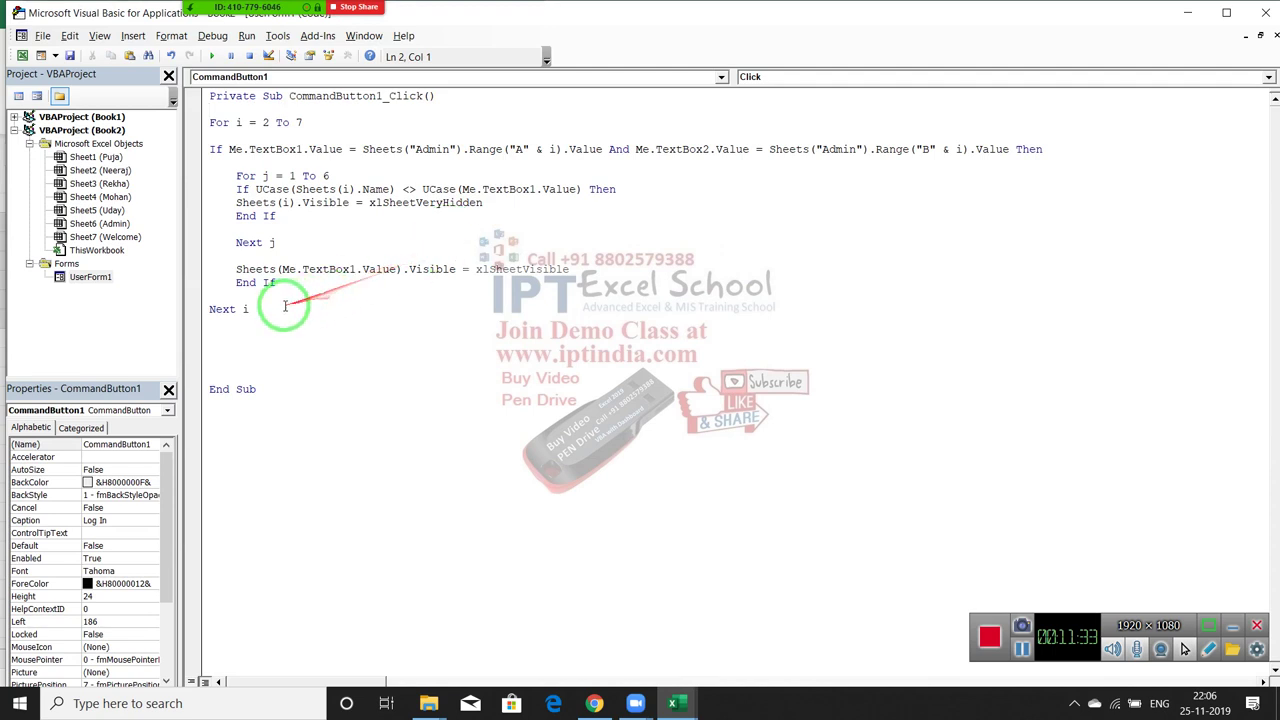
- Add an Unload Me line after Next i, just before End Sub in CommandButton1_Click
click(240, 347)
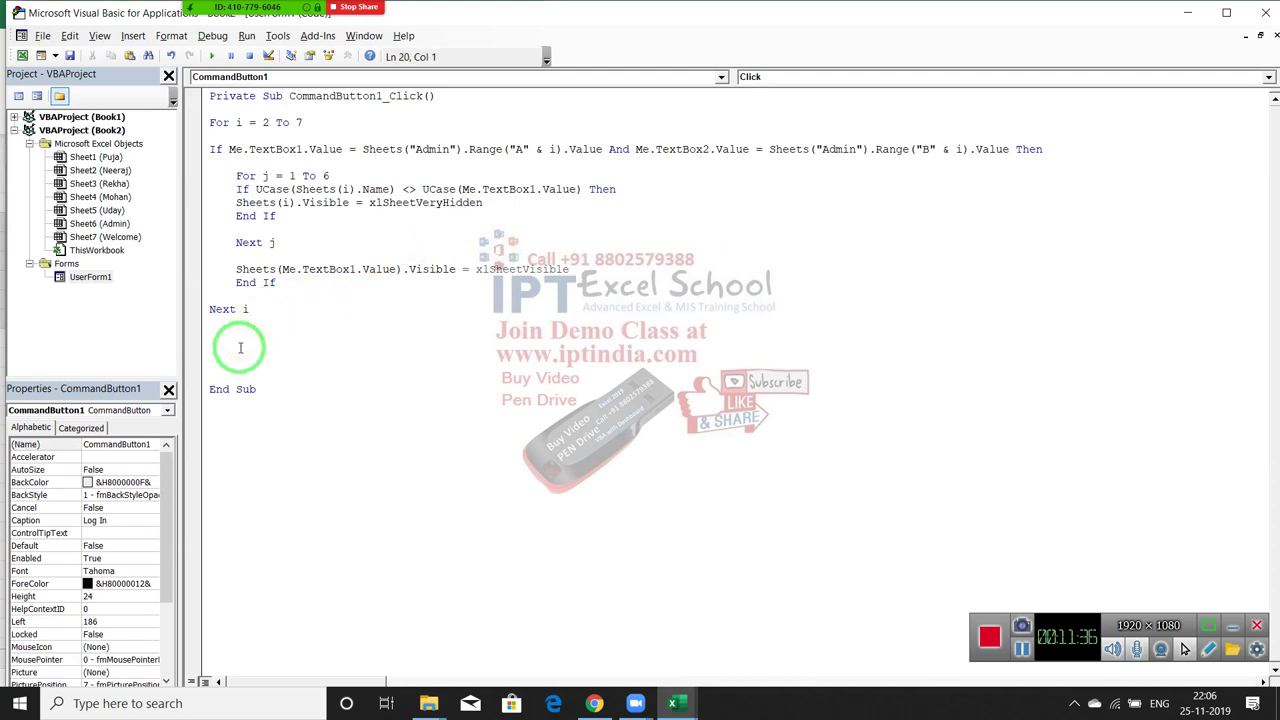
text(un)
text(load me)
key(Up)
click(593, 494)
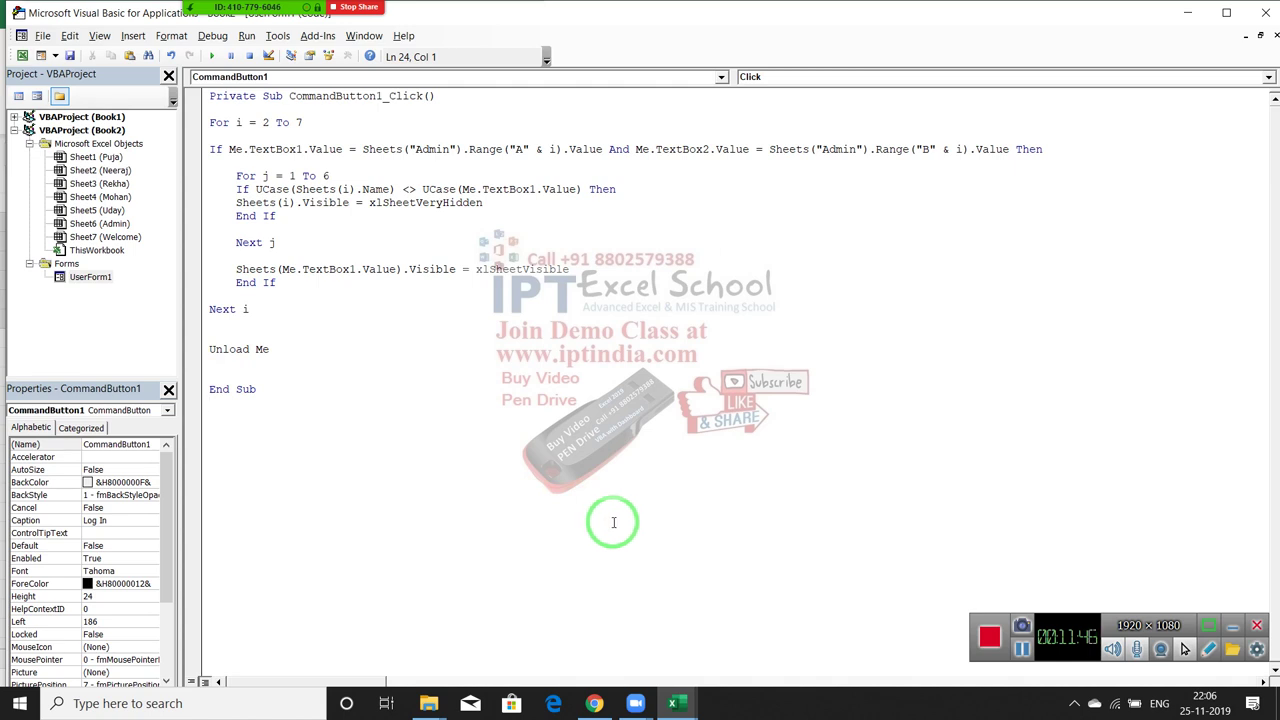
drag(608, 450, 304, 415)
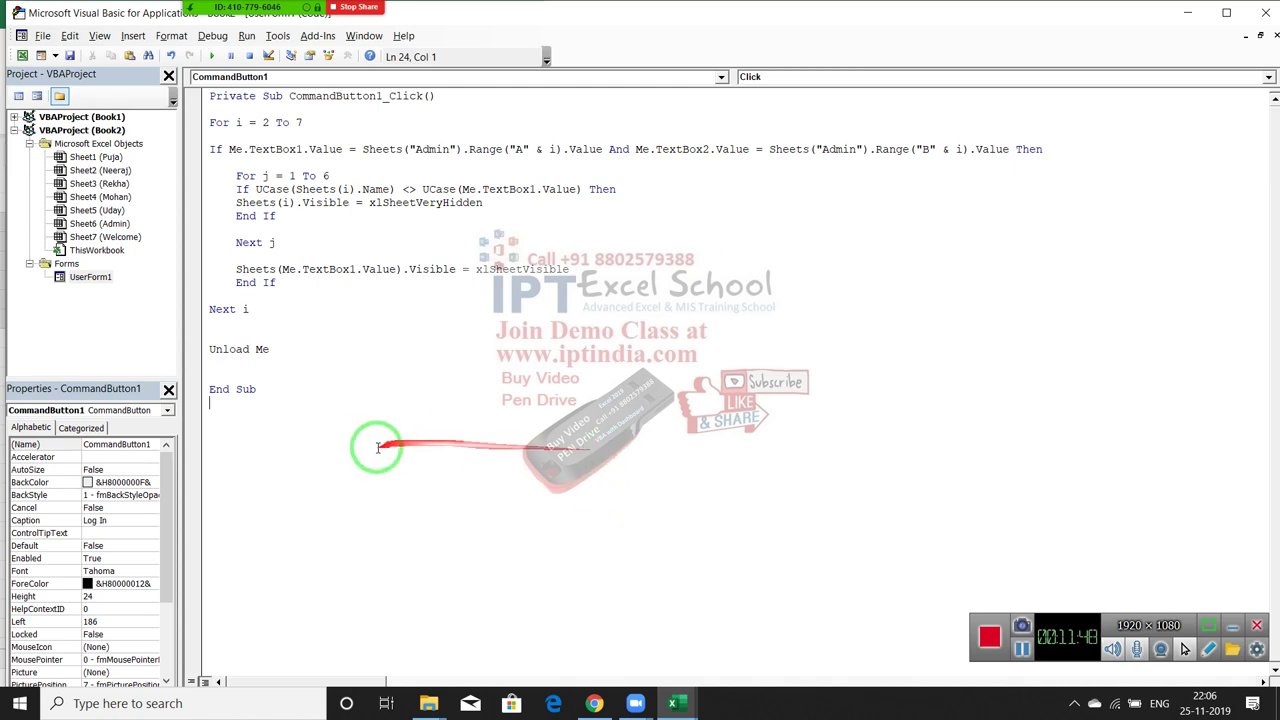
click(283, 372)
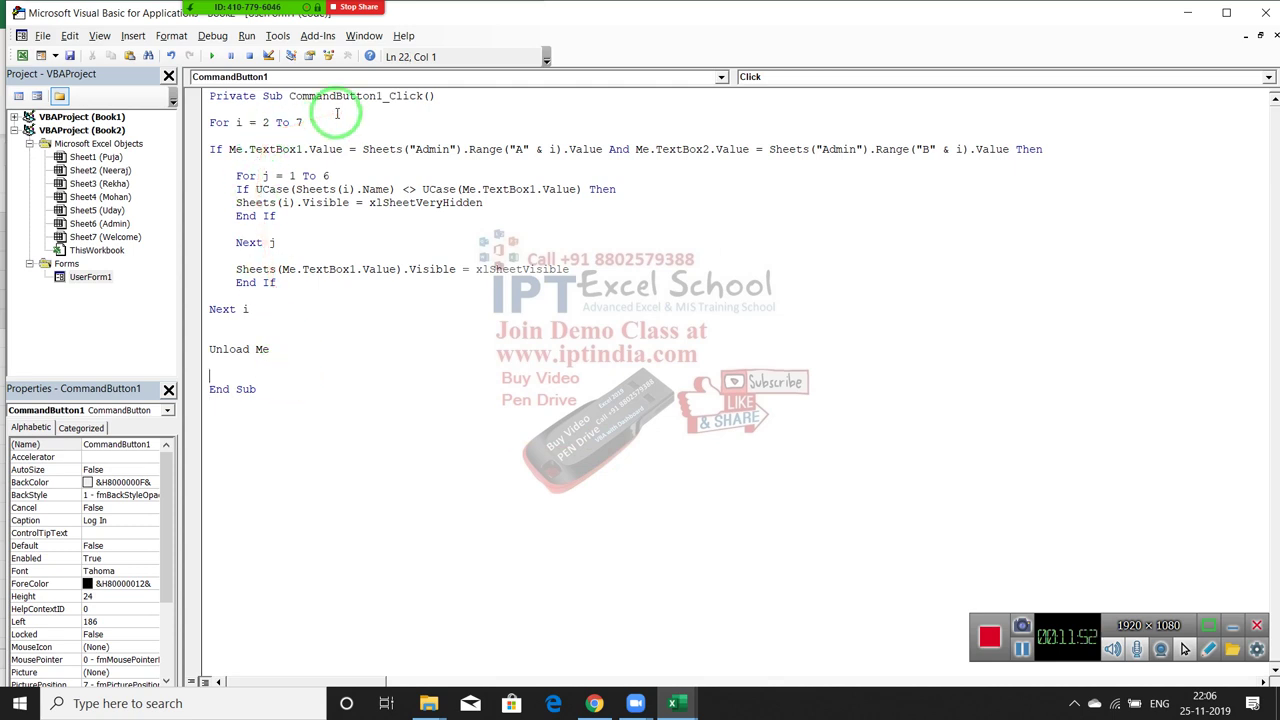
- Create a click routine for the Log in as Geust checkbox on UserForm1
click(85, 278)
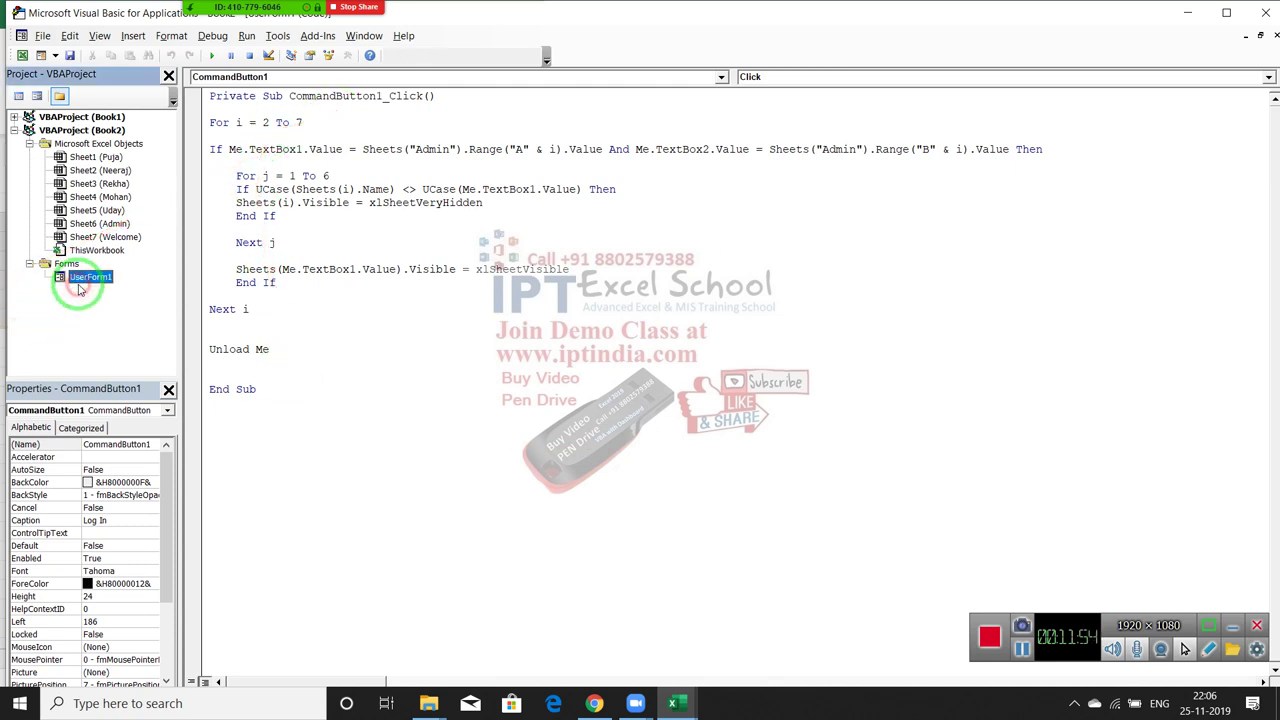
double_click(85, 277)
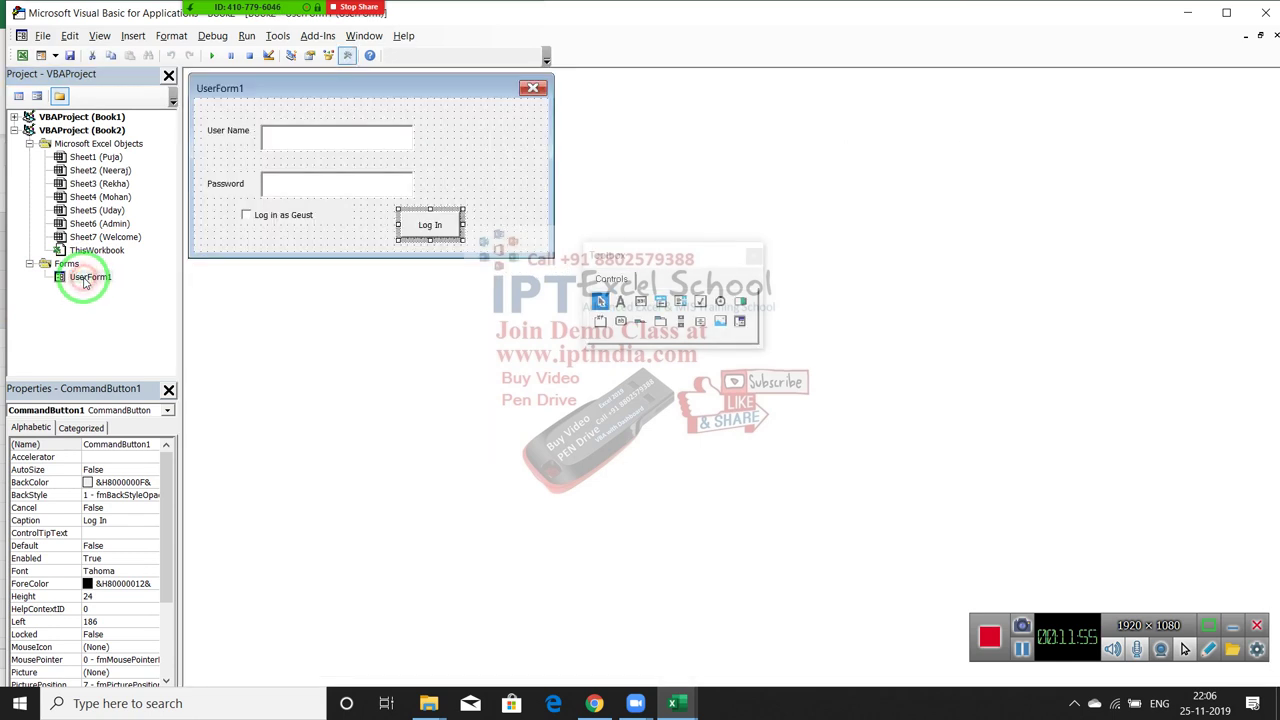
click(284, 220)
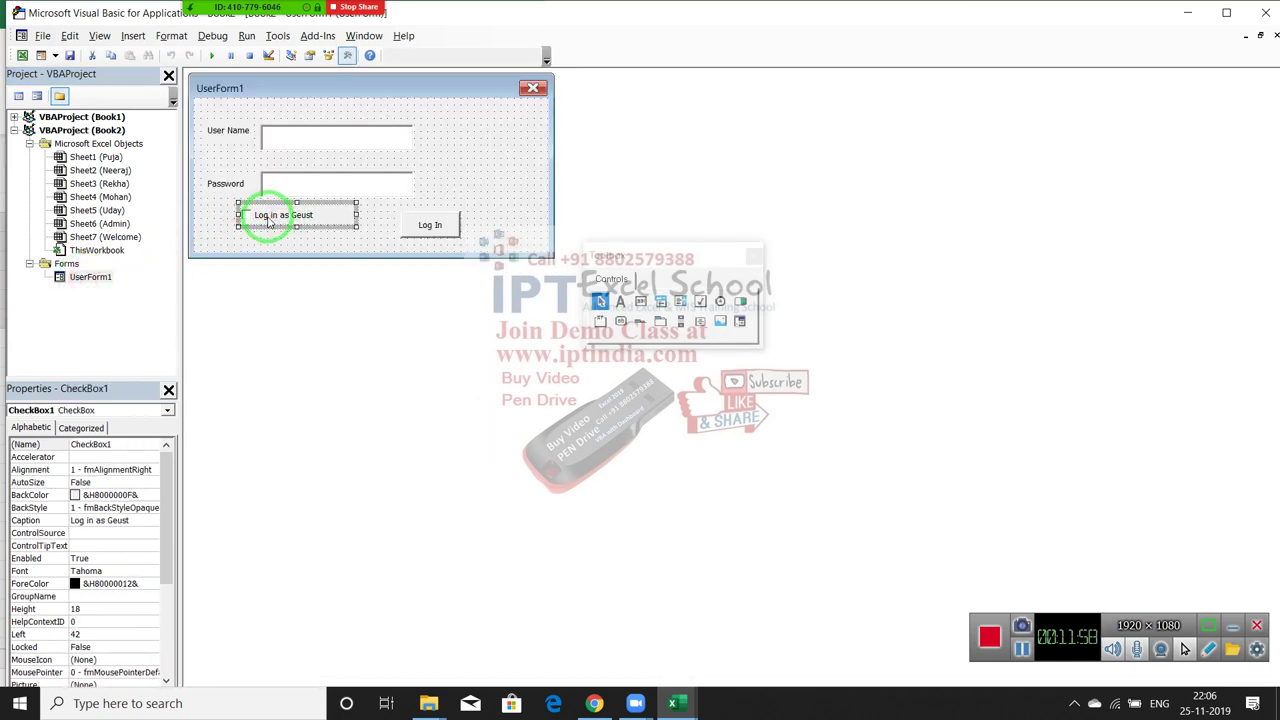
double_click(268, 220)
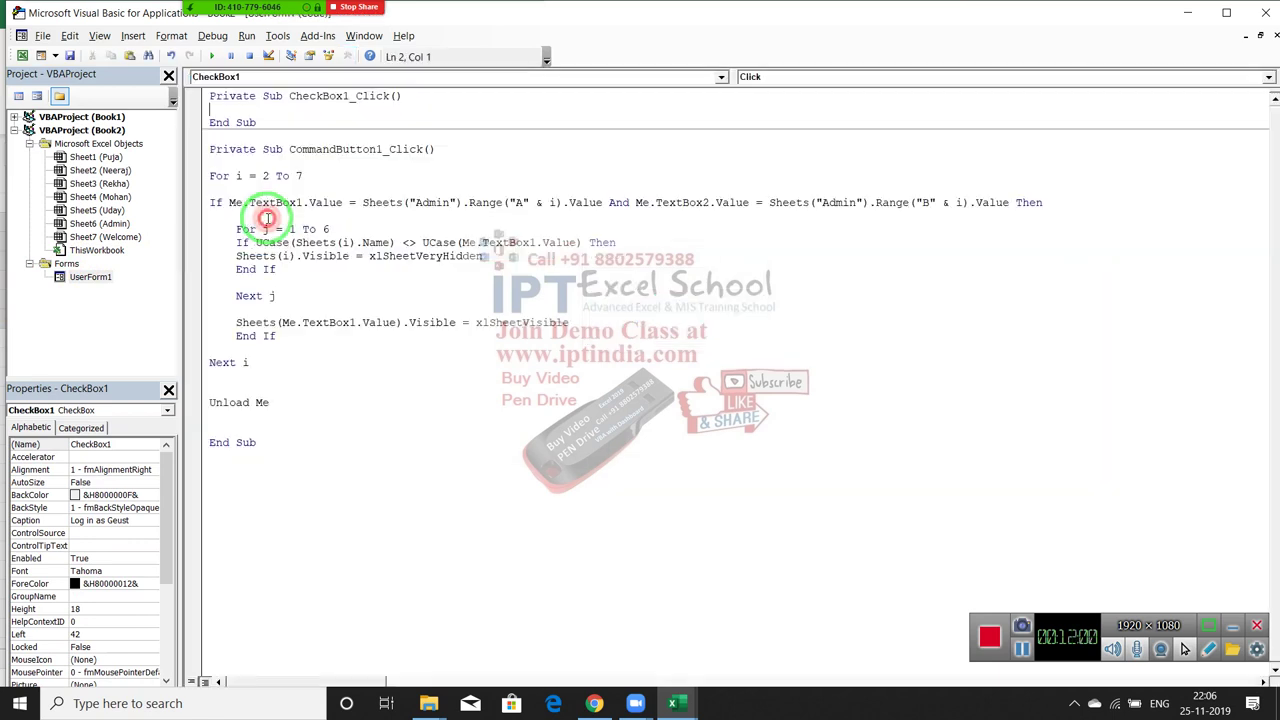
key(Return)
key(Return)
key(Up)
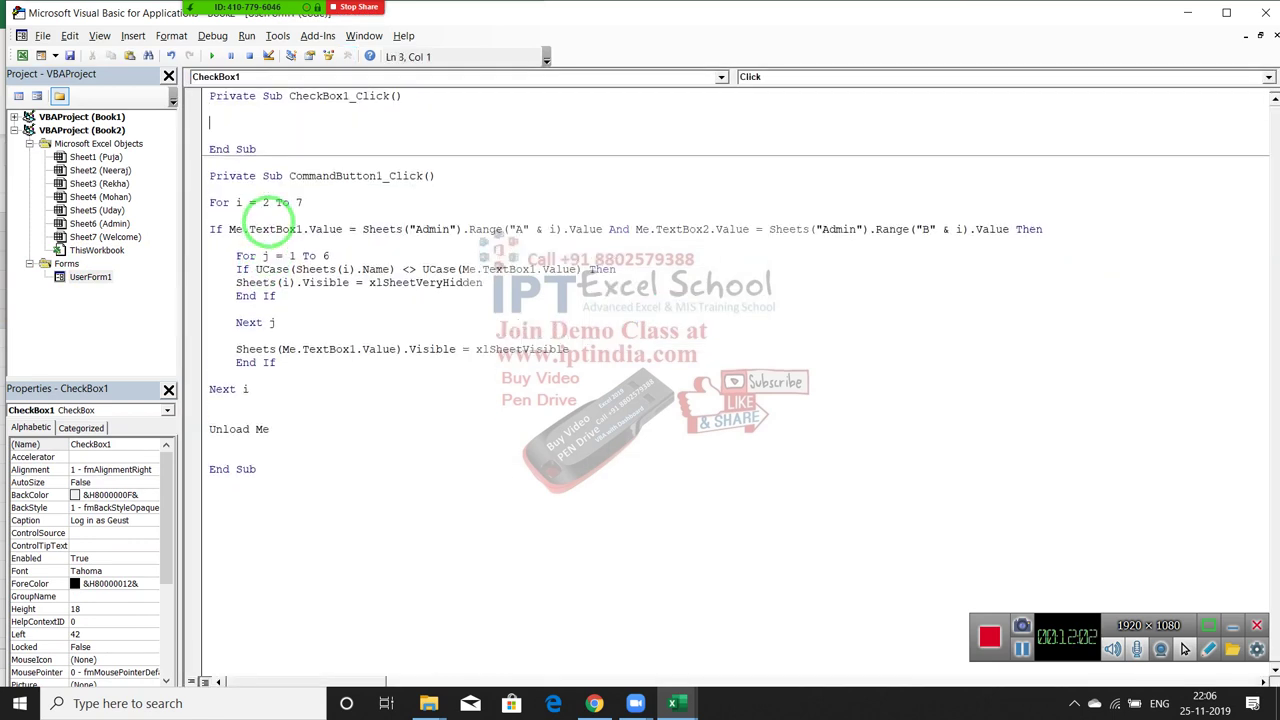
key(Up)
- Write the condition If Me.CheckBox1.Value = True Then
text(if m)
text(e.)
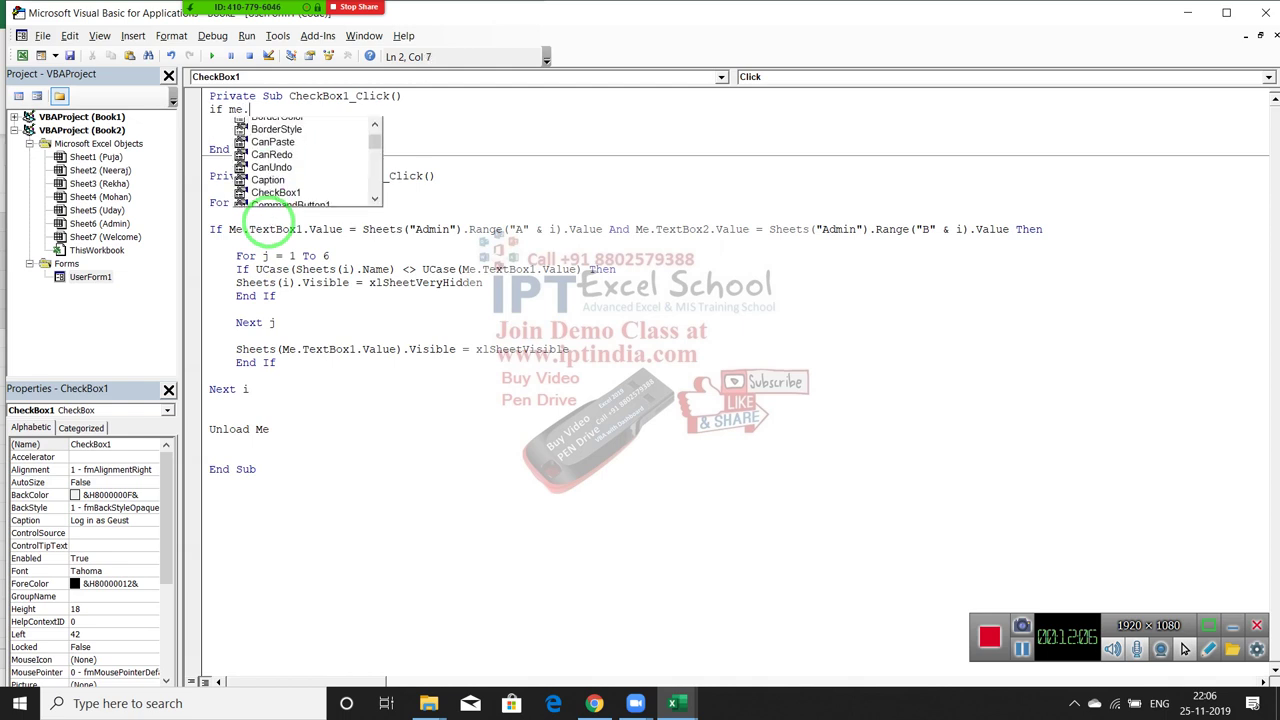
text(ch)
key(Tab)
text(.)
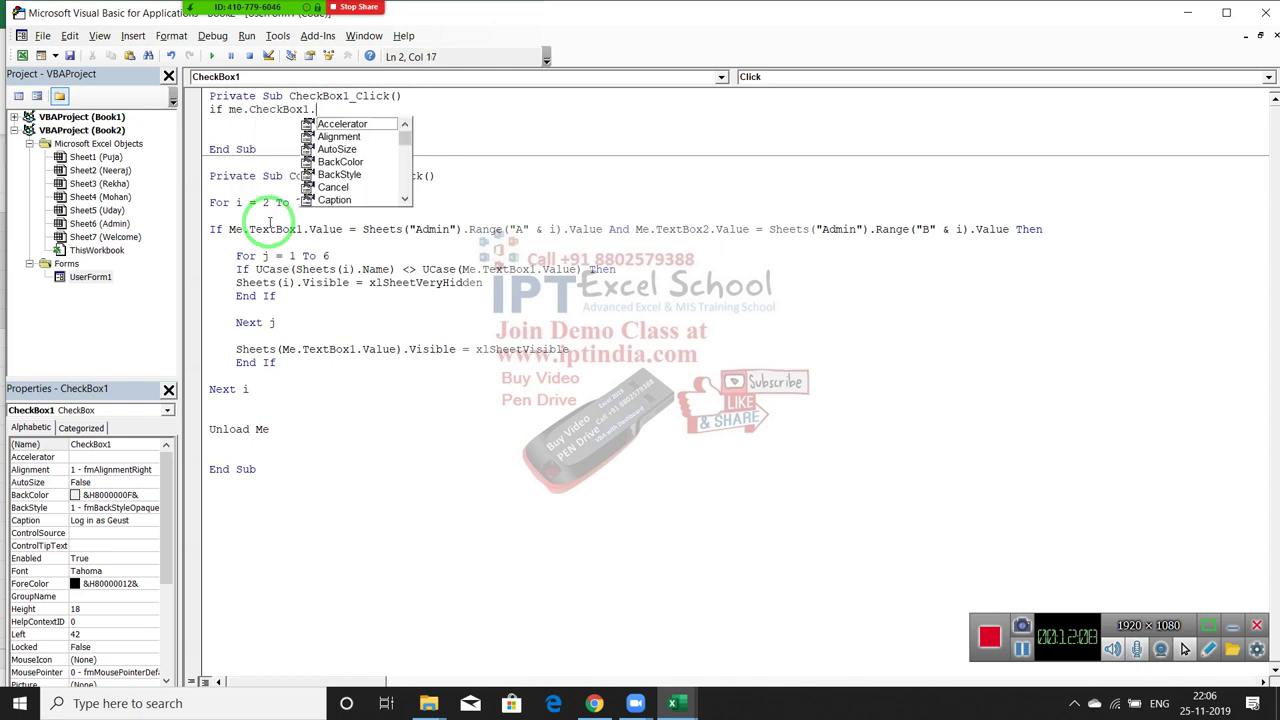
text(v)
key(Tab)
text(=)
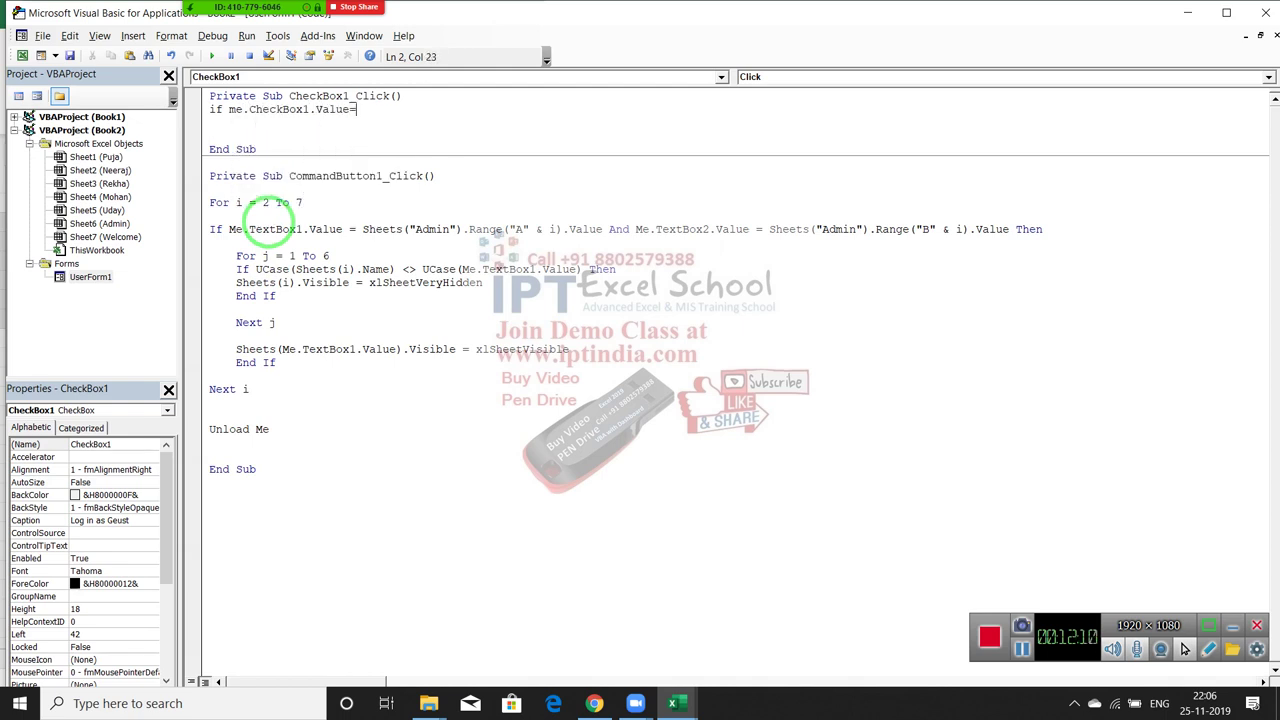
text(true)
text( the)
text(n)
key(Return)
- Add Me.TextBox1.Enabled = False inside the If block
text(me)
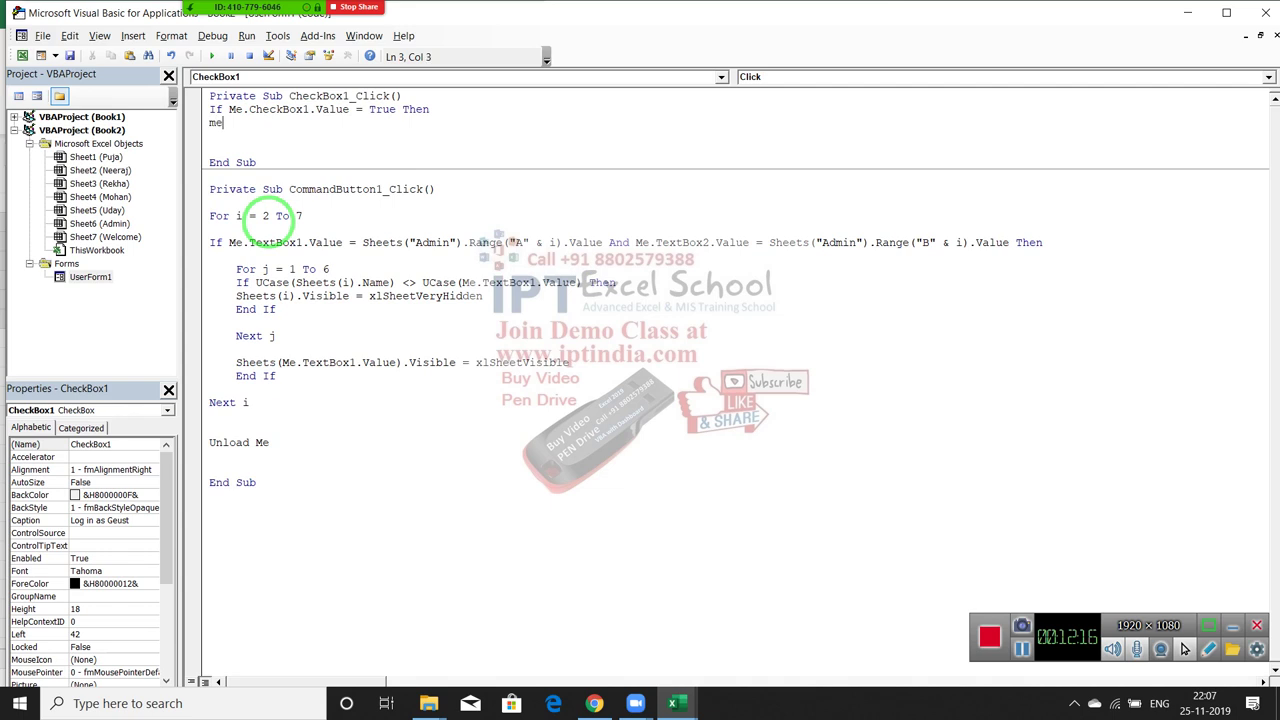
text(.)
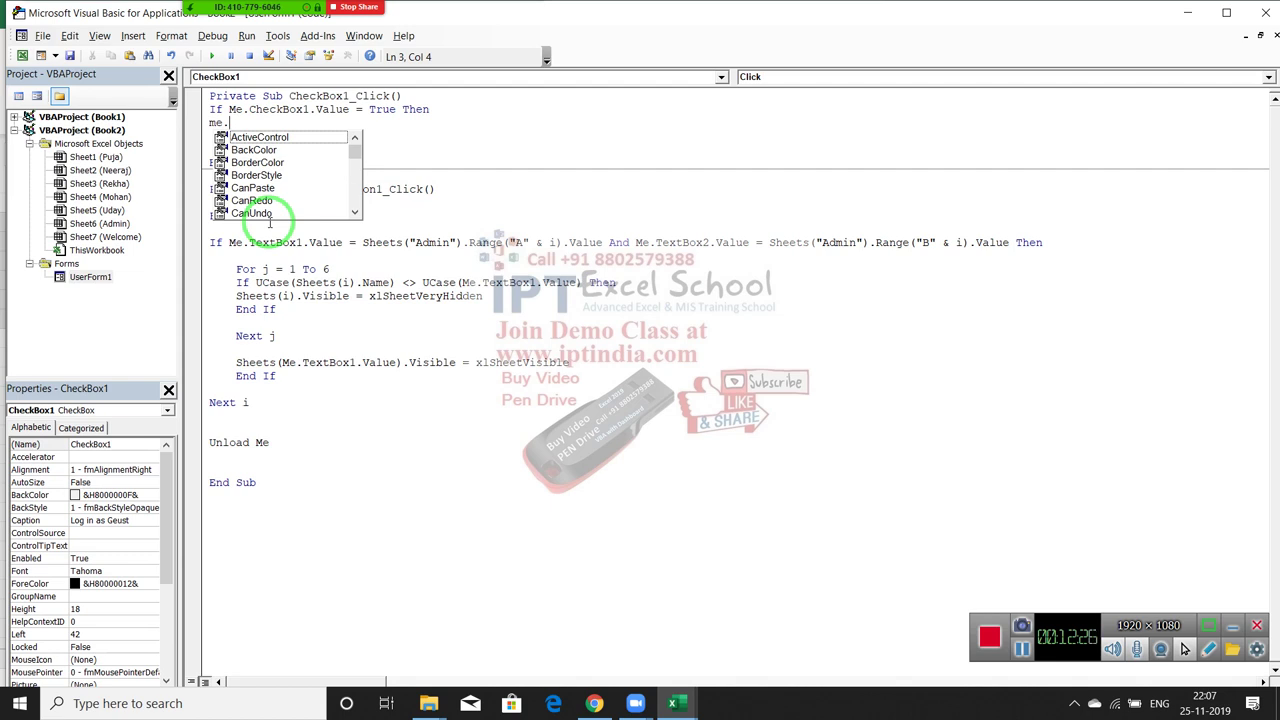
text(te)
key(Tab)
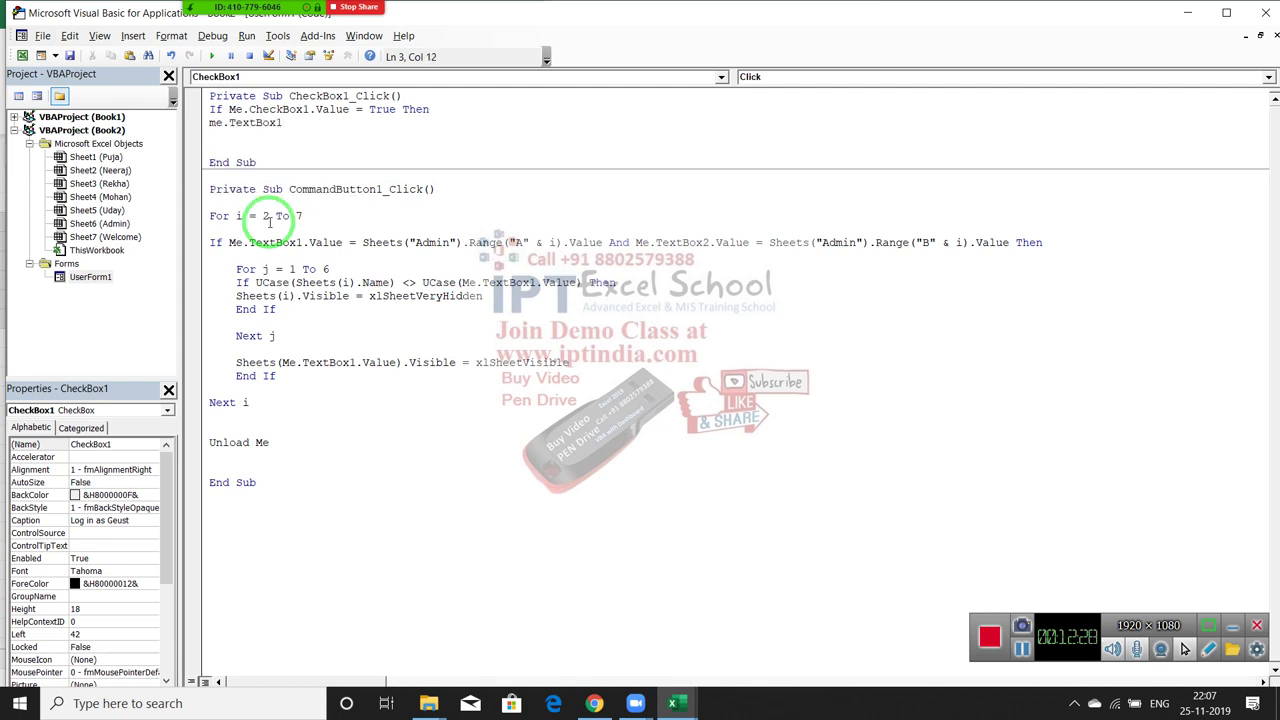
text(.en)
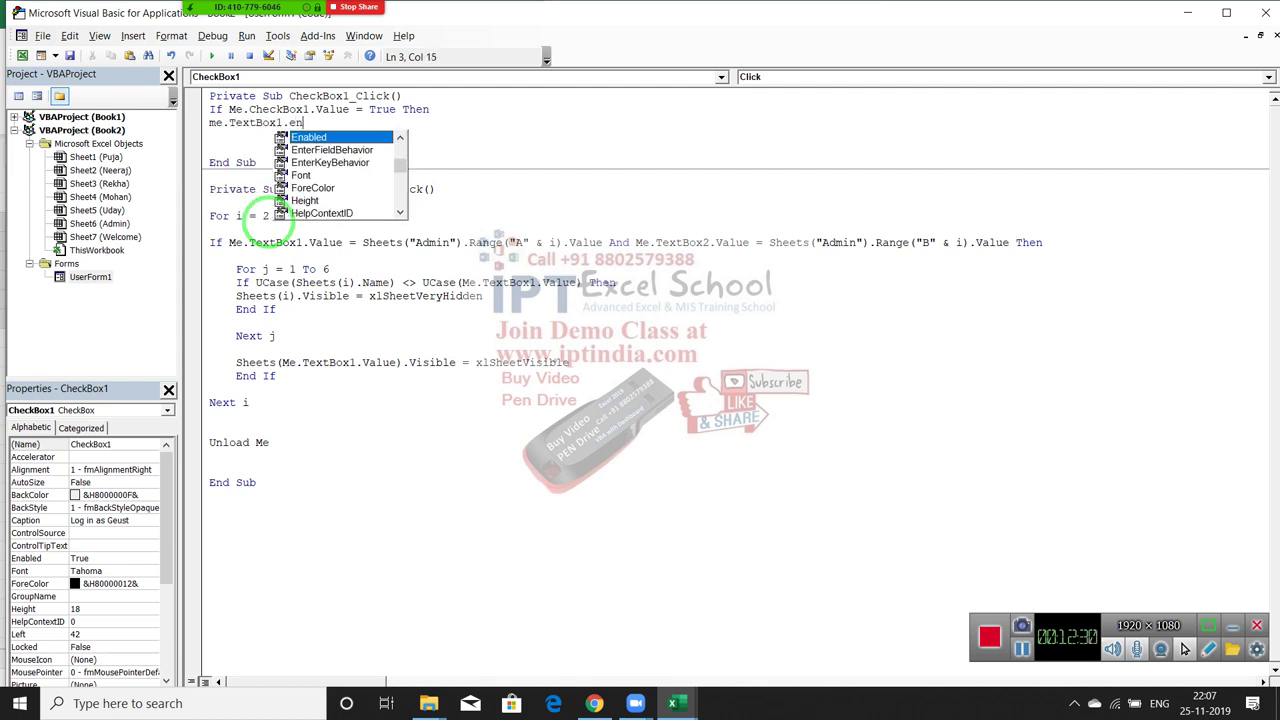
key(Tab)
text(=fa)
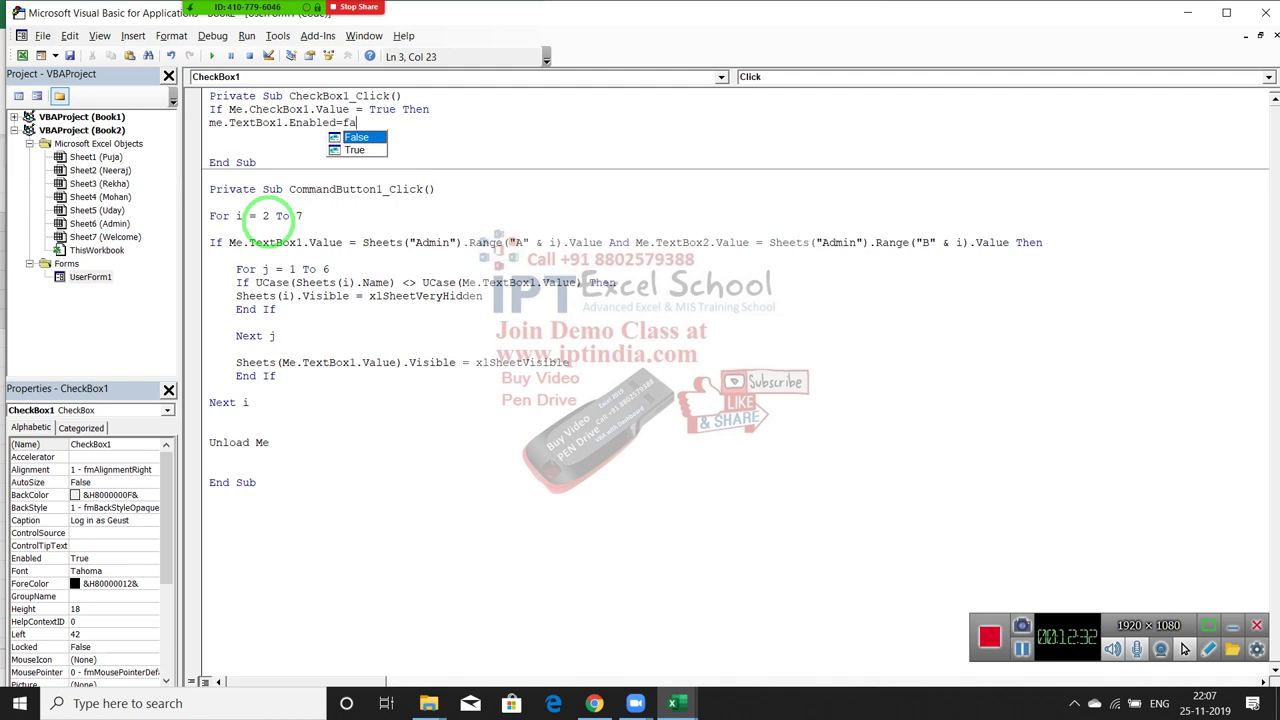
key(Tab)
key(Return)
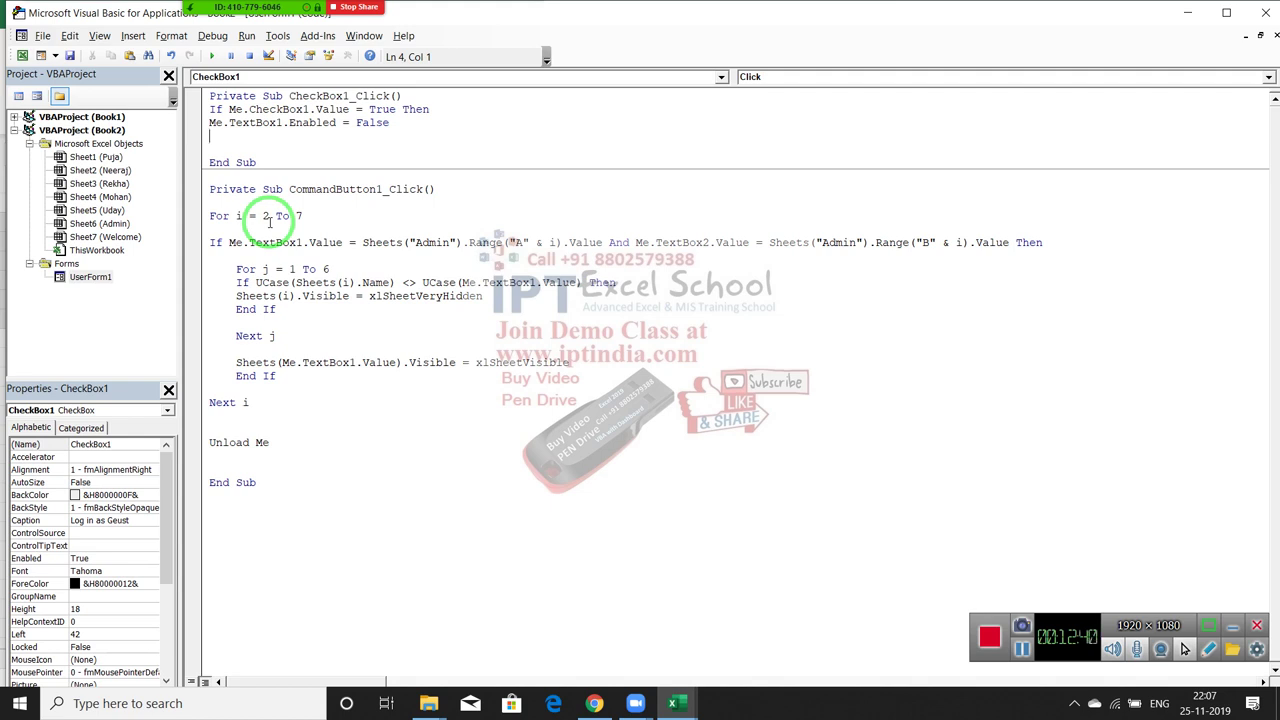
- Add Me.TextBox2.Enabled = False so the password box is disabled too
text(me.)
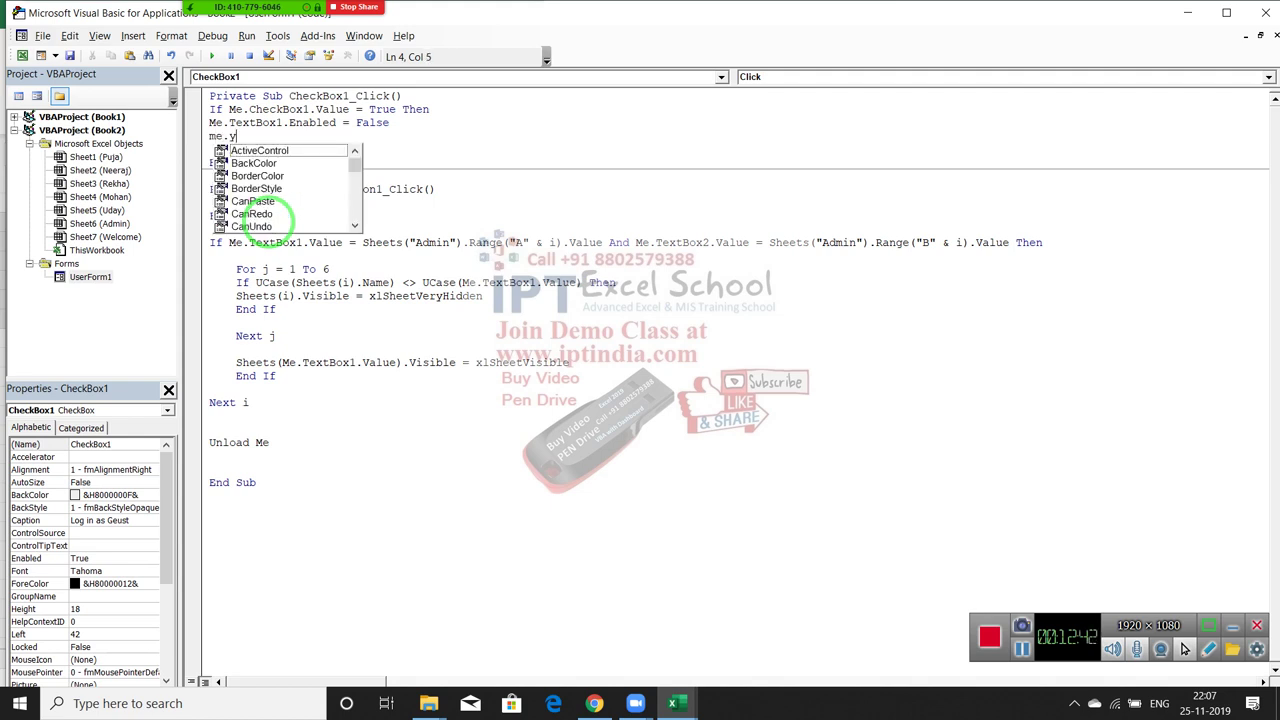
text(te)
key(Down)
key(Tab)
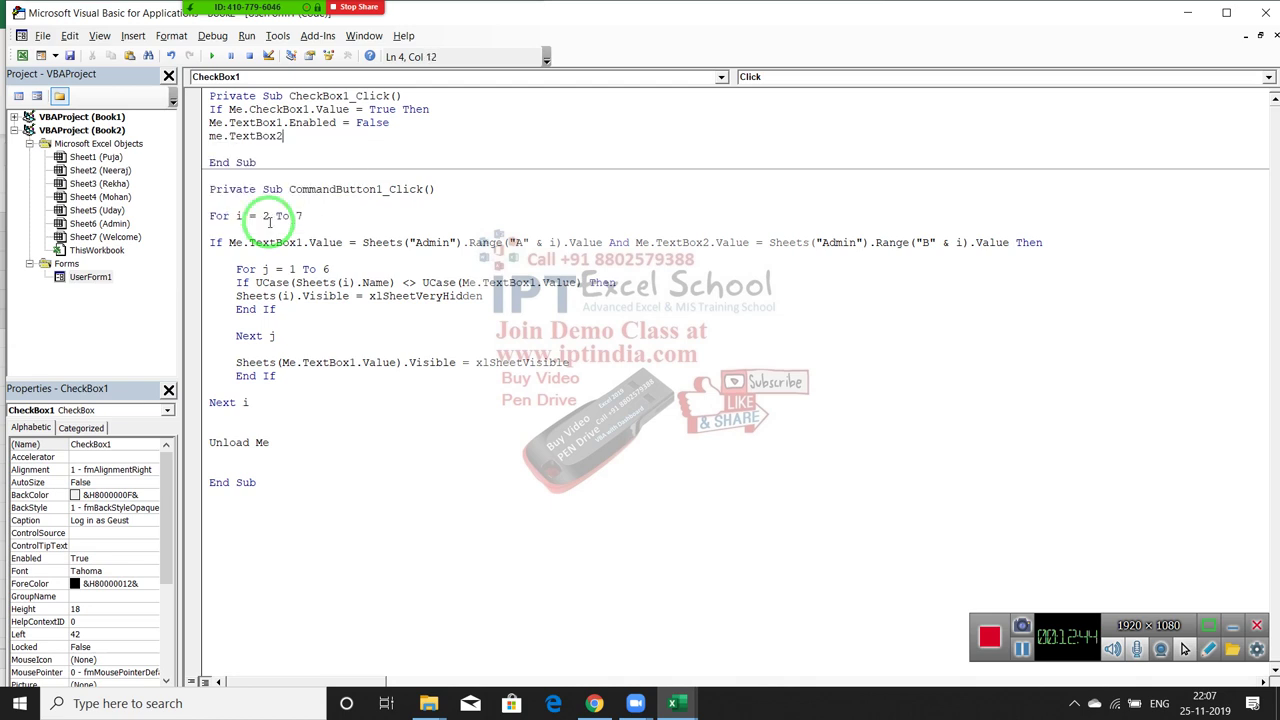
text(.)
text(en)
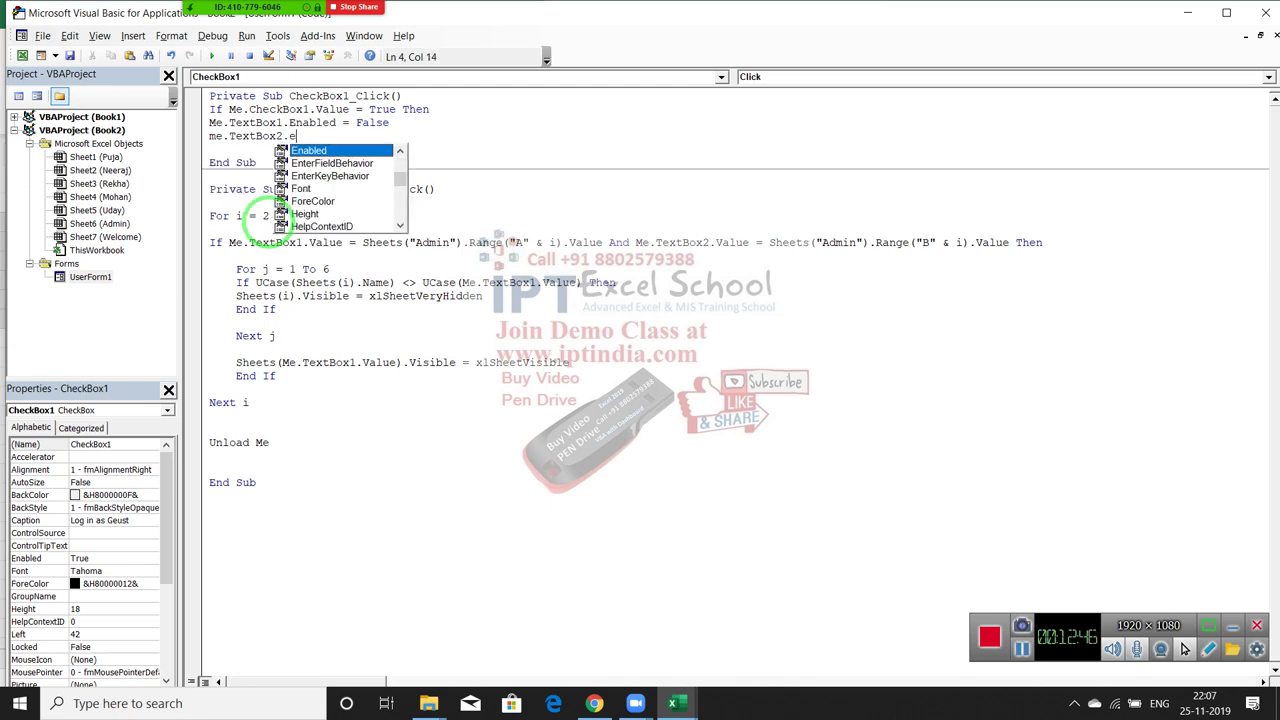
key(Tab)
text(= )
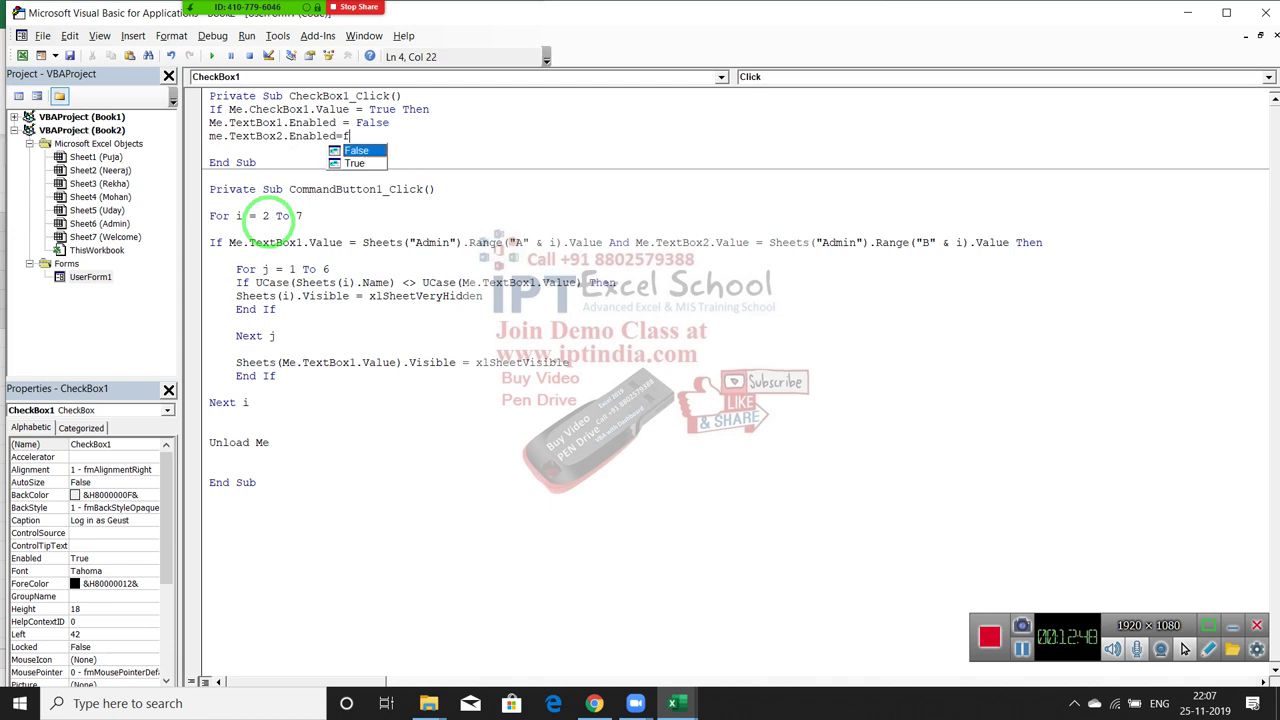
text(False)
key(Return)
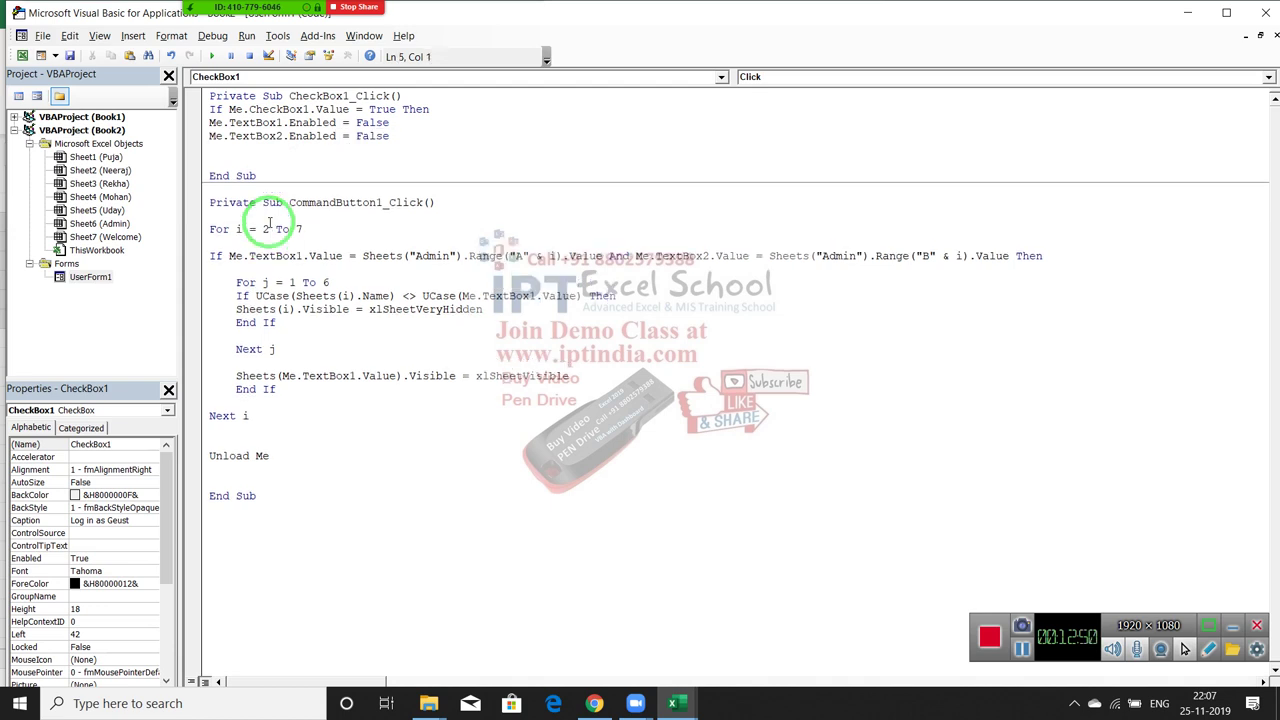
- Add an Else line, correcting the misspelled keyword
text(esle)
key(Return)
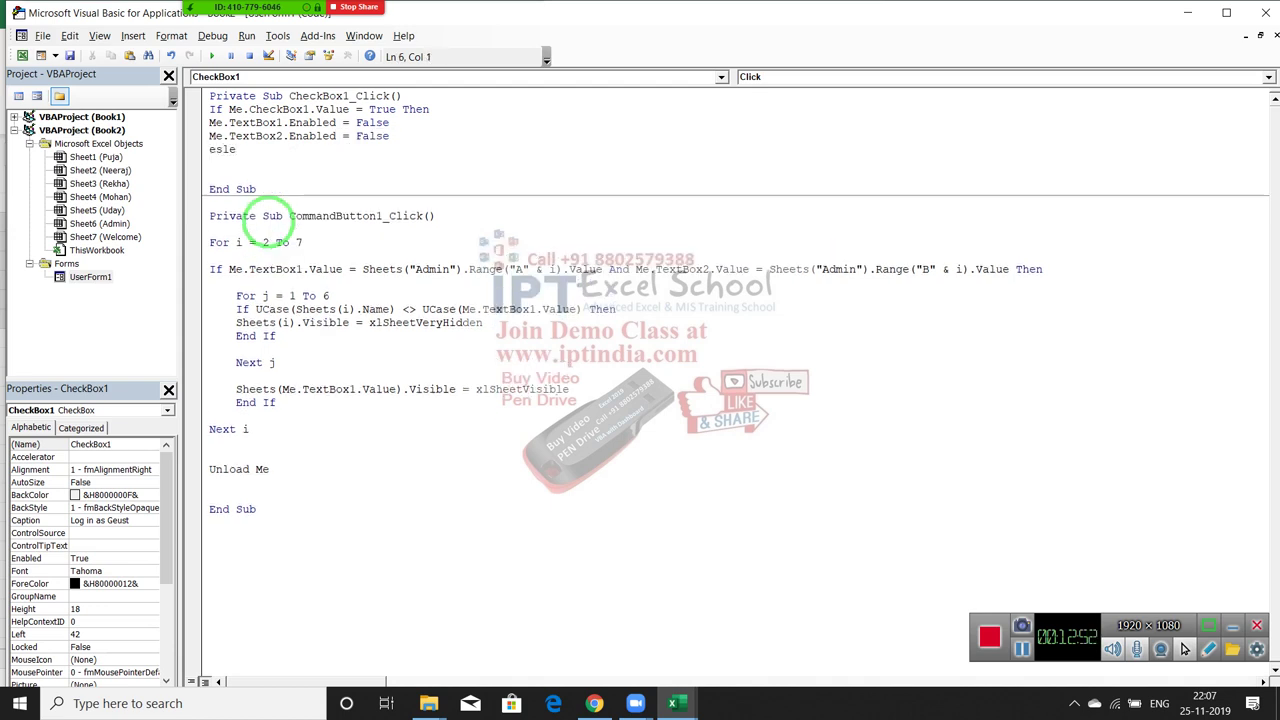
key(BackSpace)
key(BackSpace)
key(BackSpace)
key(BackSpace)
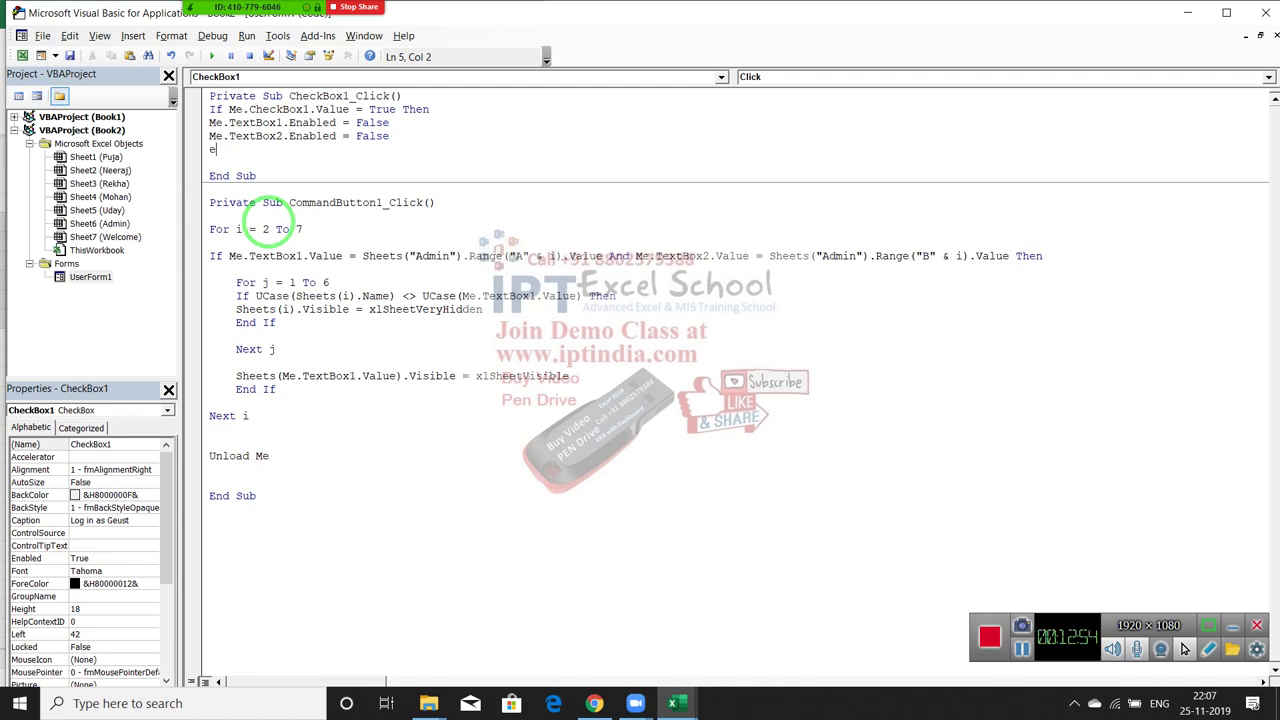
text(lsw)
key(Return)
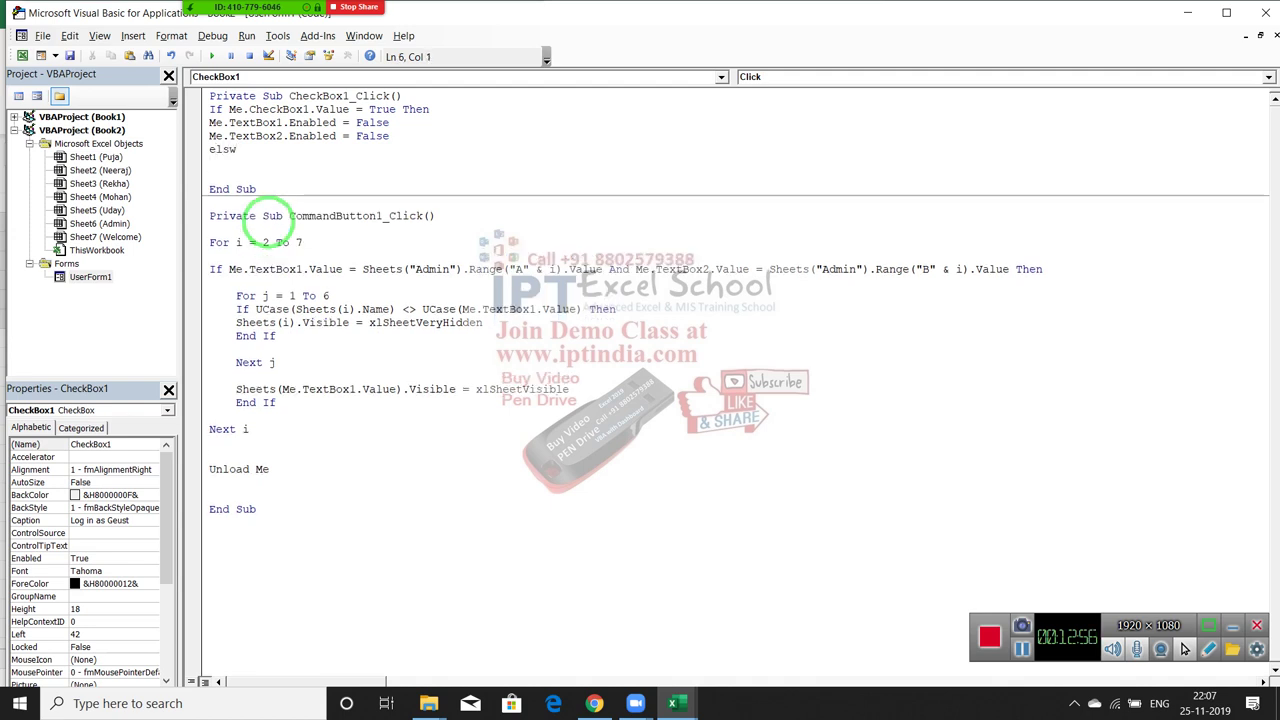
key(BackSpace)
key(BackSpace)
text(e)
key(Return)
- Copy both Enabled lines below Else and start switching their False values to True
key(Up)
key(Up)
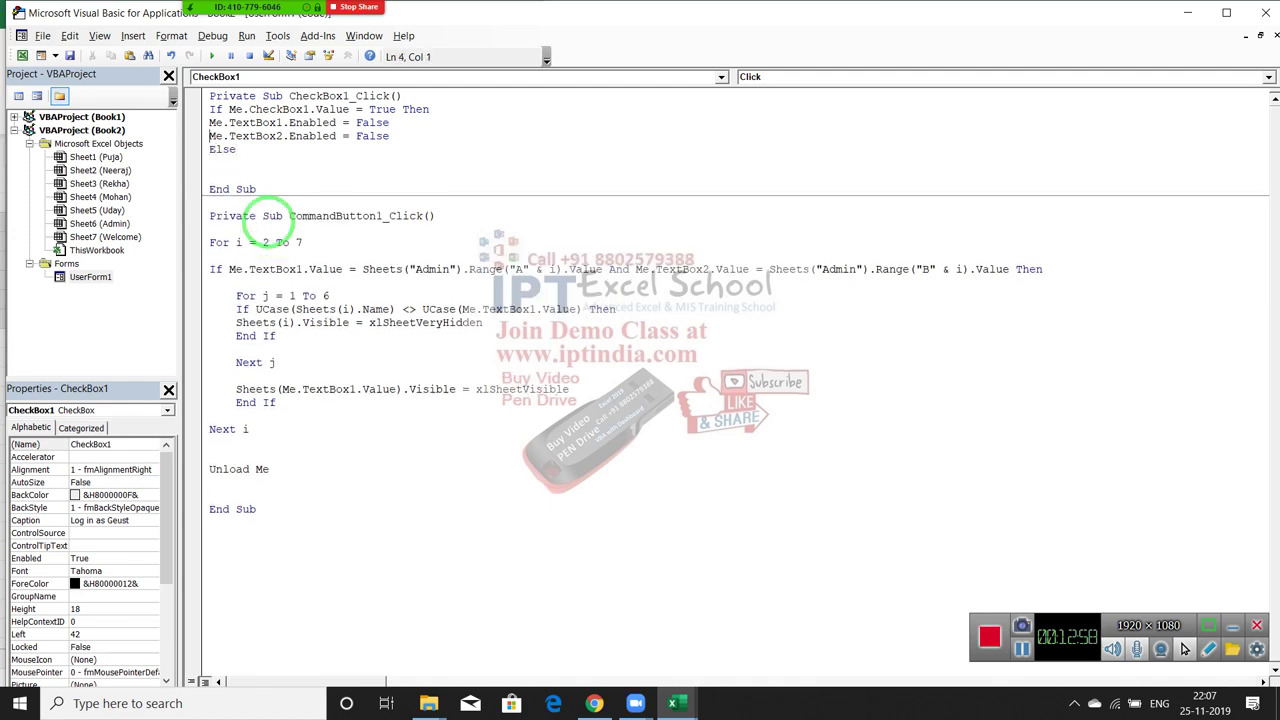
key(Up)
key(shift+Down)
key(shift+Down)
key(ctrl+c)
key(Down)
key(ctrl+v)
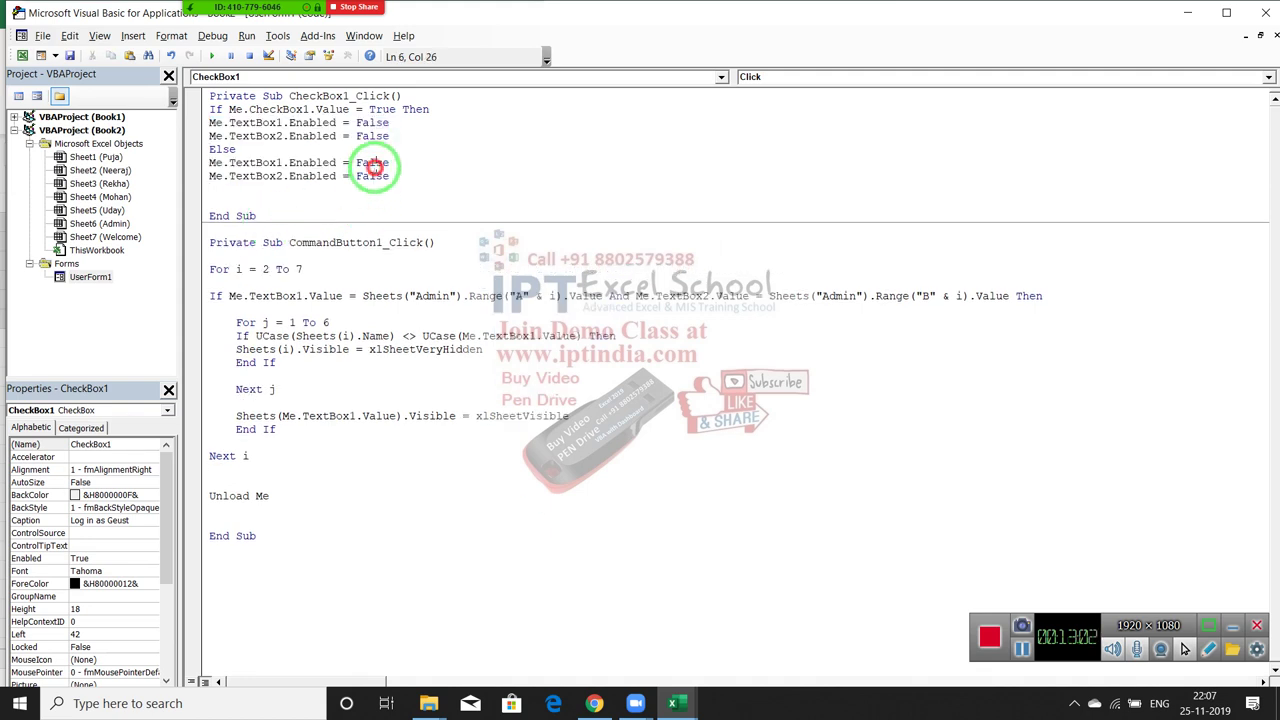
double_click(372, 163)
text(true)
double_click(370, 164)
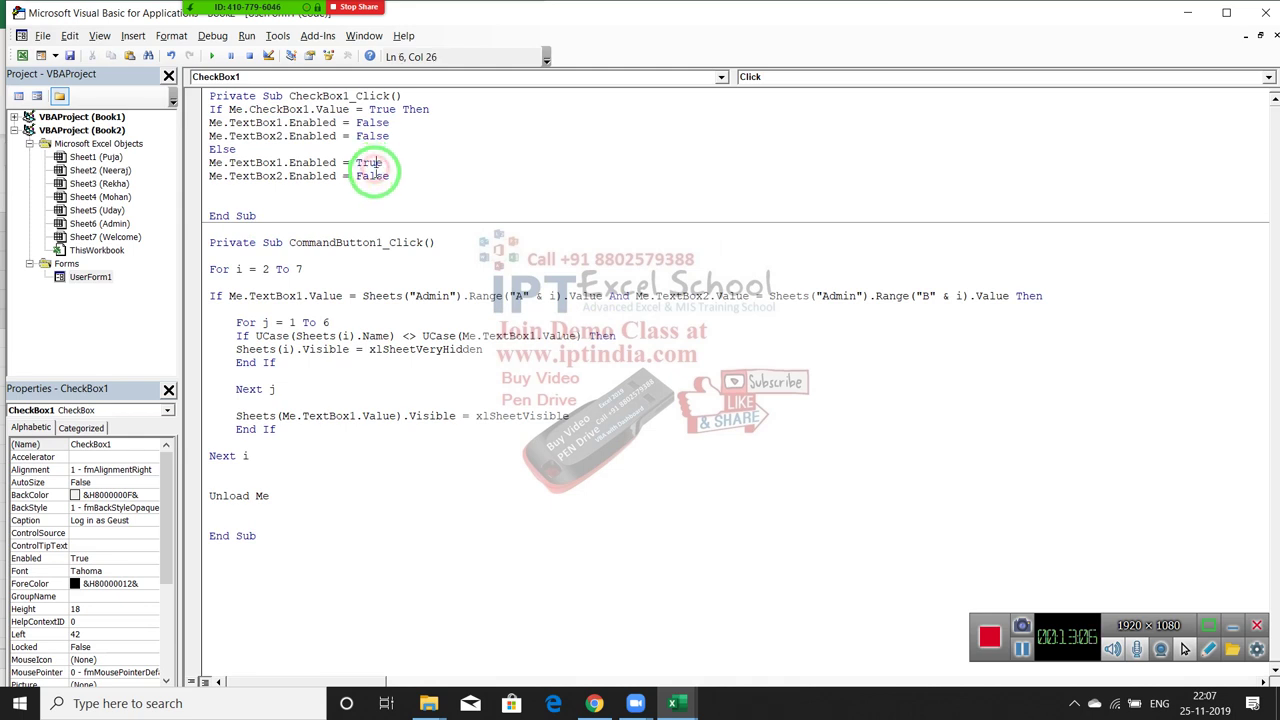
double_click(372, 176)
- Set the copied TextBox2 line to True and insert blank lines above For i = 2 To 7
text(true)
click(382, 296)
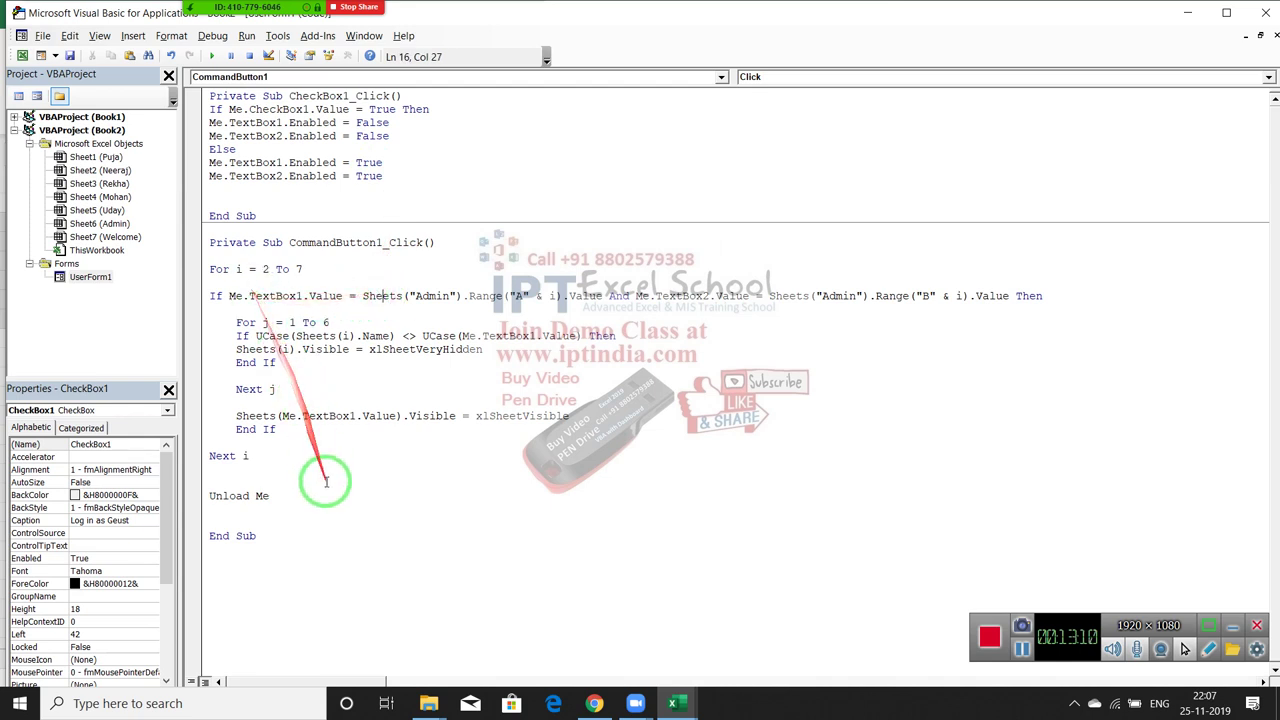
click(210, 269)
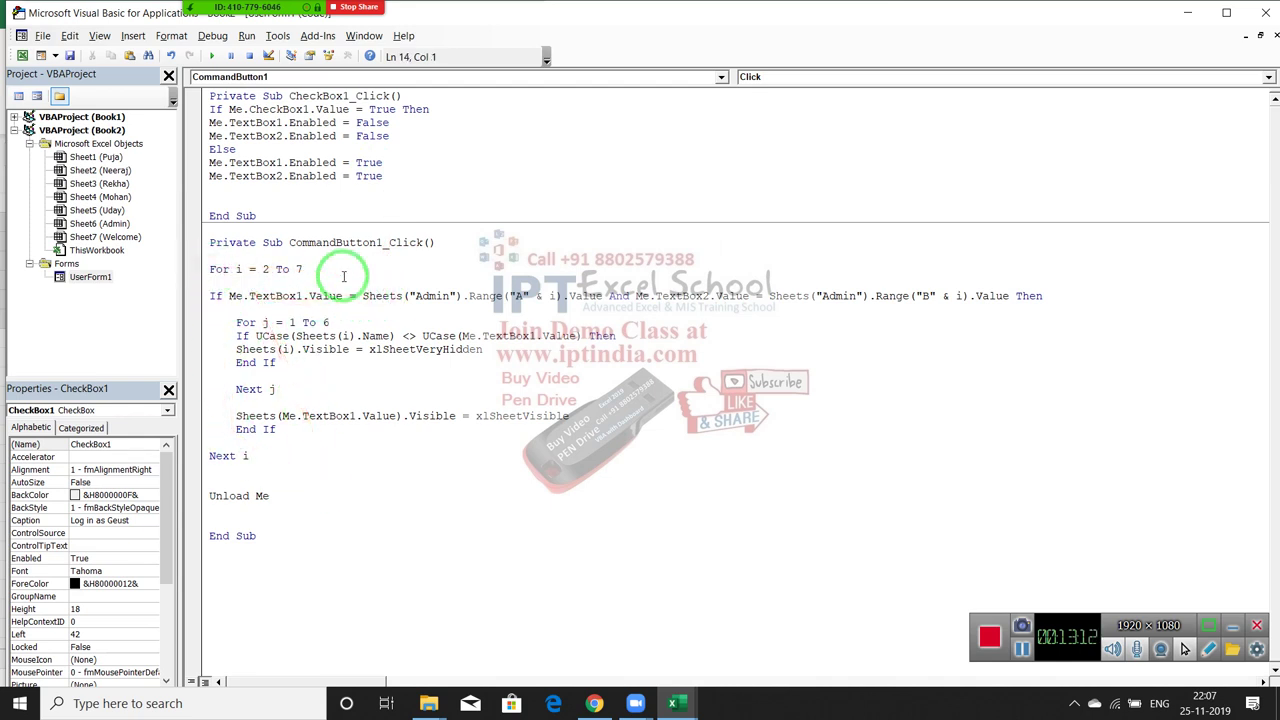
key(Return)
key(Return)
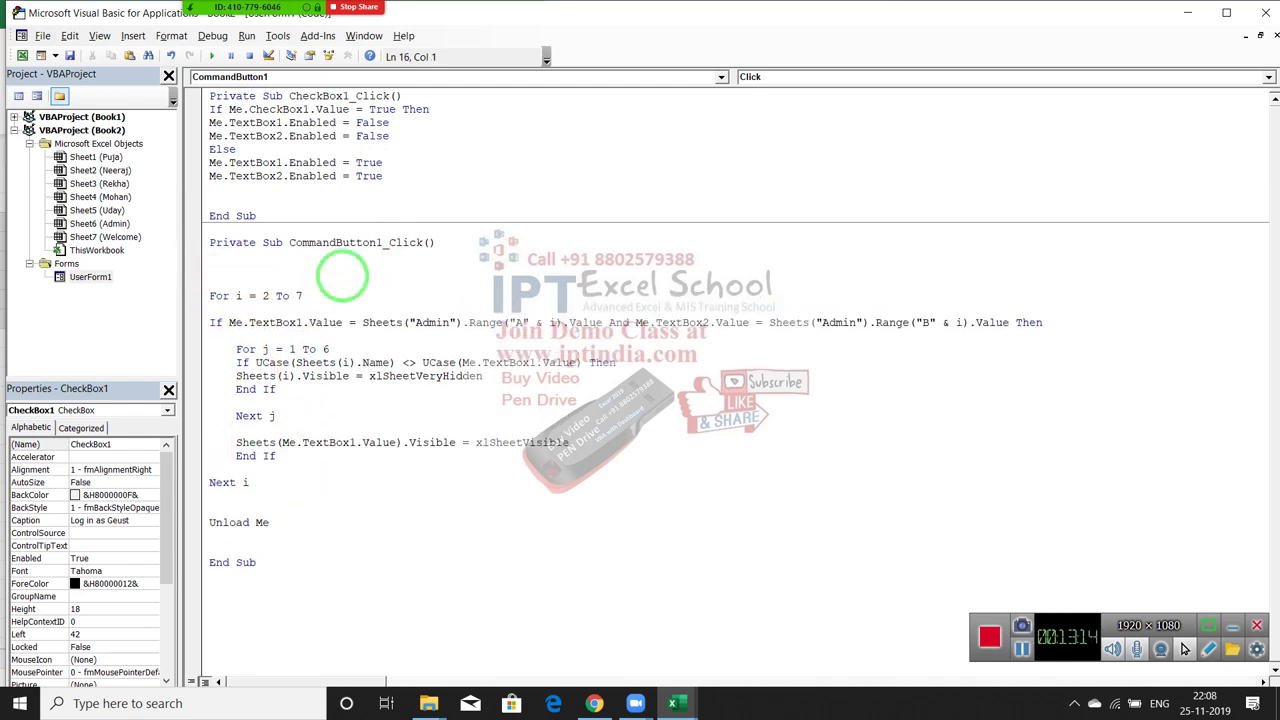
key(Up)
key(Up)
key(Return)
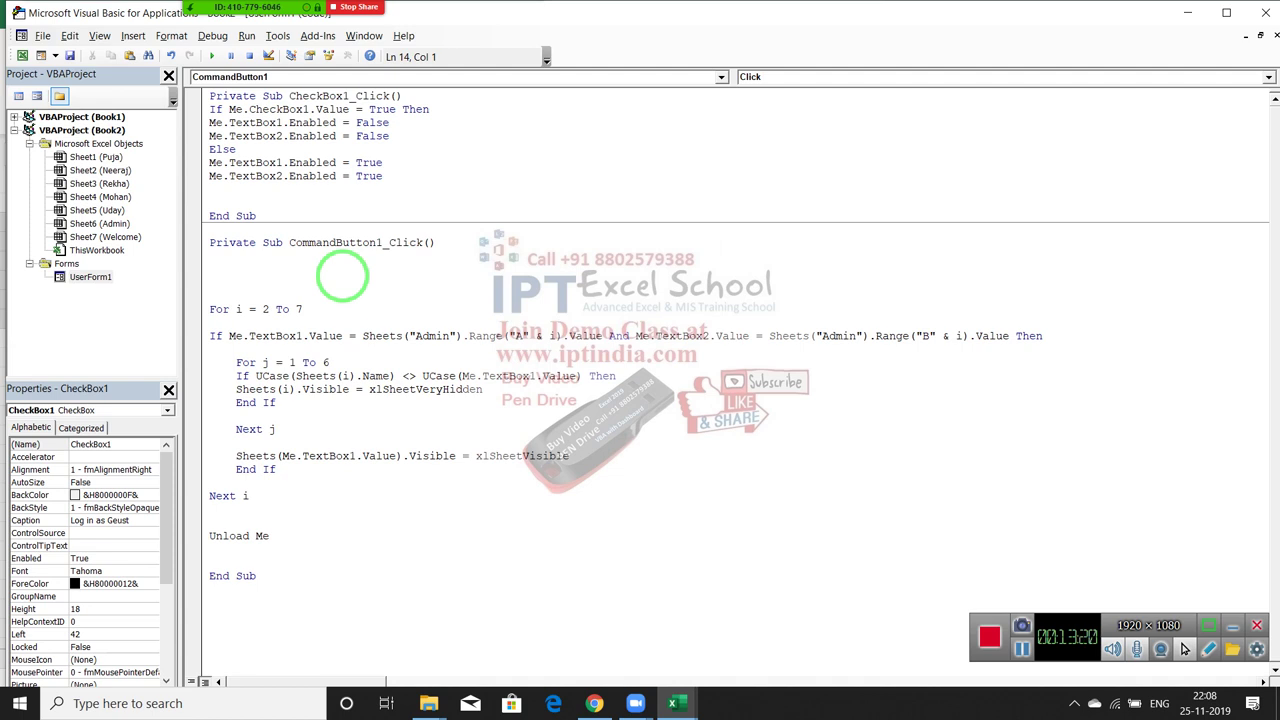
- Type If Me.CheckBox1.Value = True Then above the loop in CommandButton1_Click
text(ifd)
text(.)
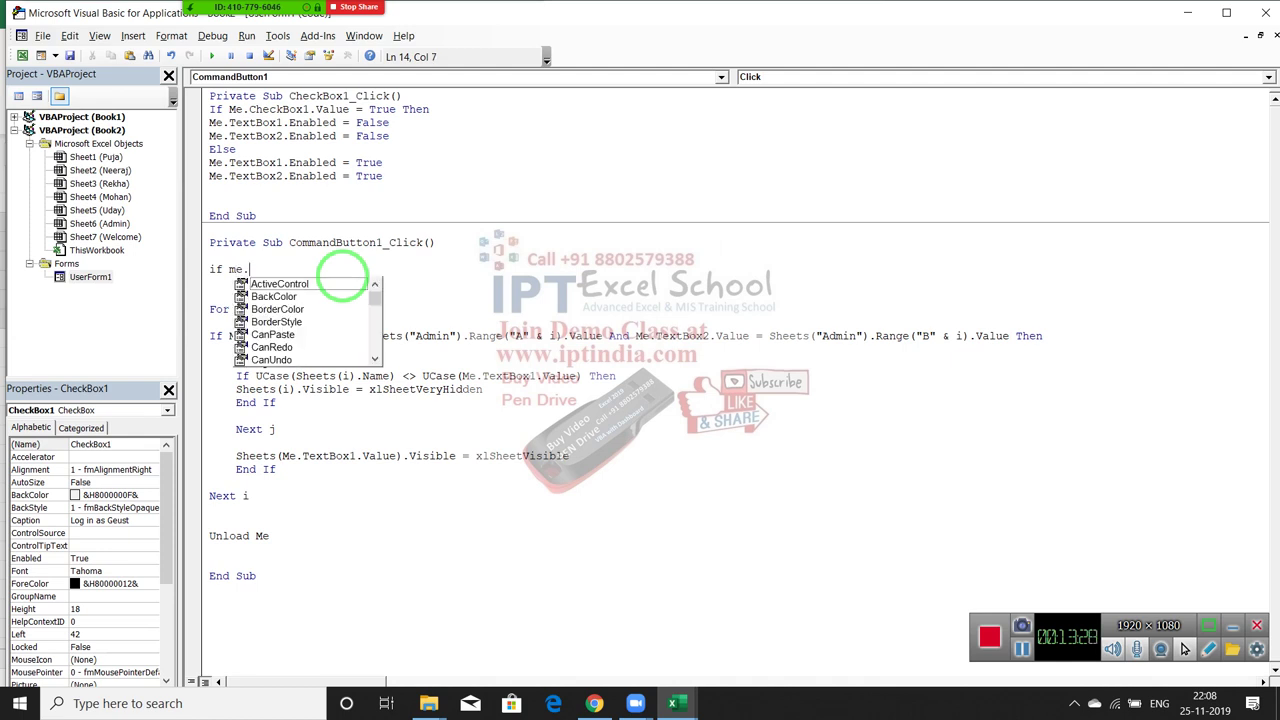
text(ch)
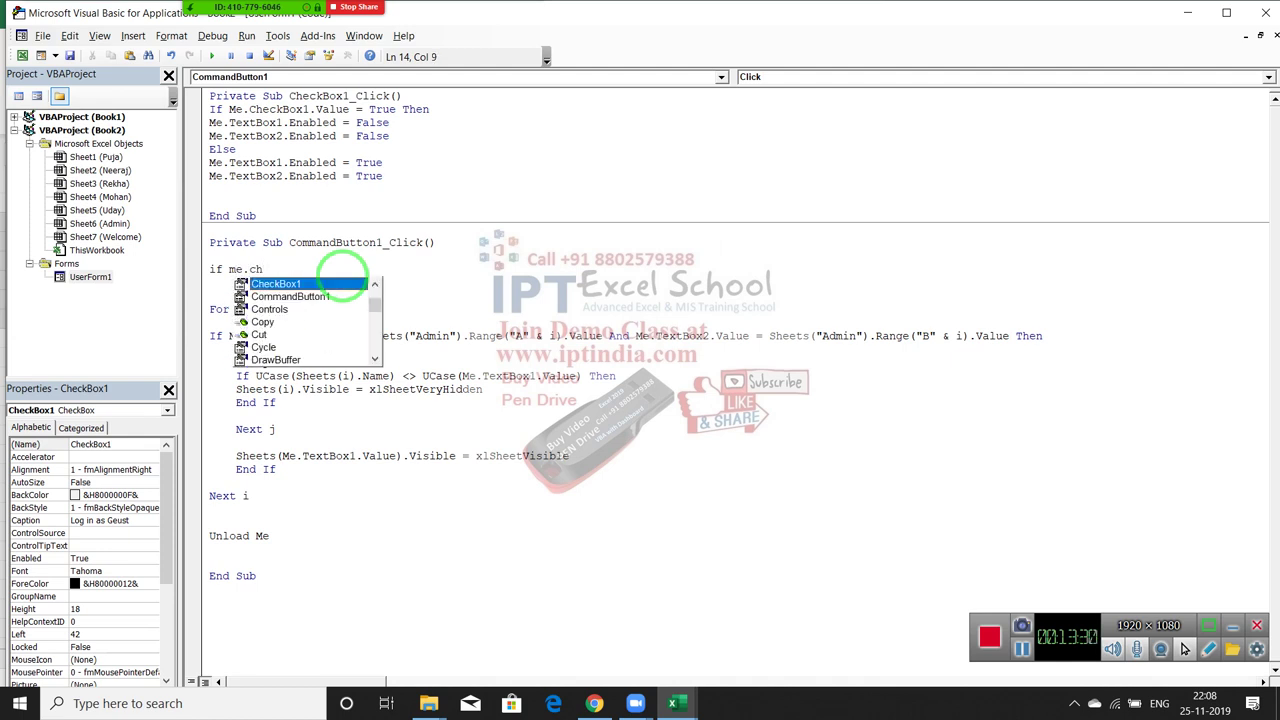
key(Tab)
text(.v)
key(Tab)
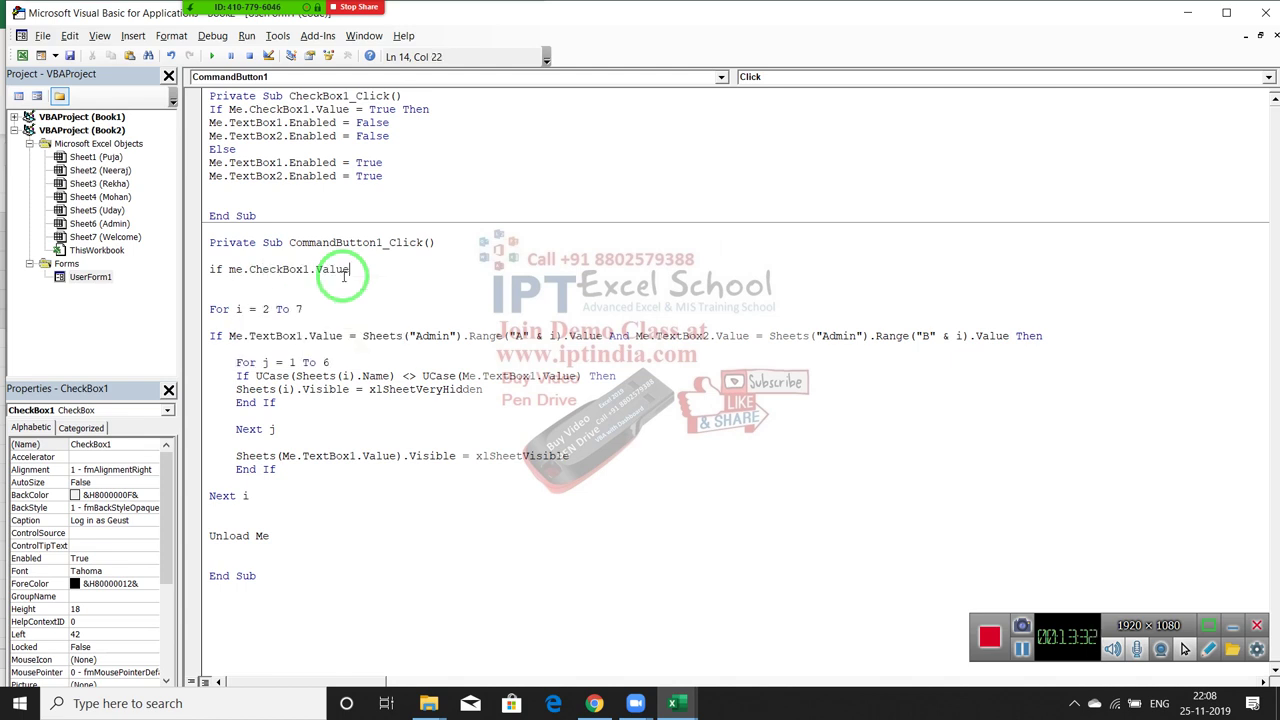
text(=tr)
text(ue t)
text(hen)
key(Return)
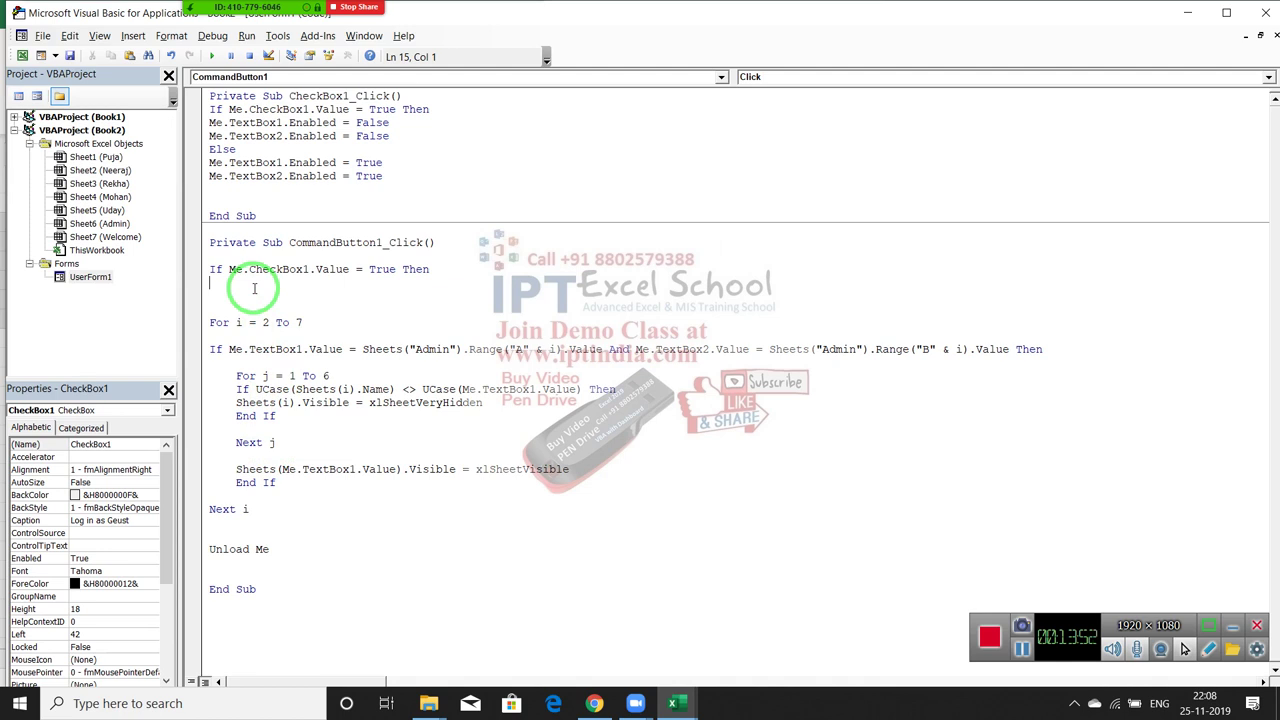
key(Return)
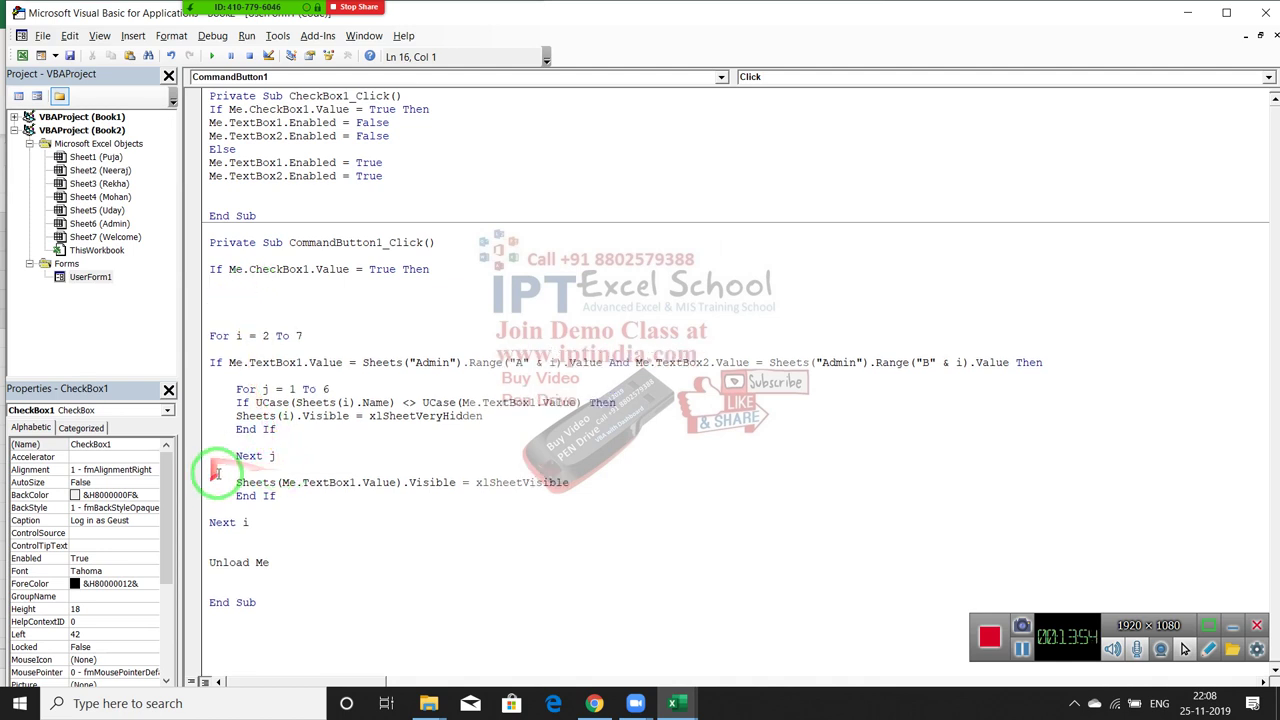
- Select the Sheets(i).Visible very-hidden line and begin a For 1 To 6 loop under the If
click(236, 416)
drag(236, 416, 494, 419)
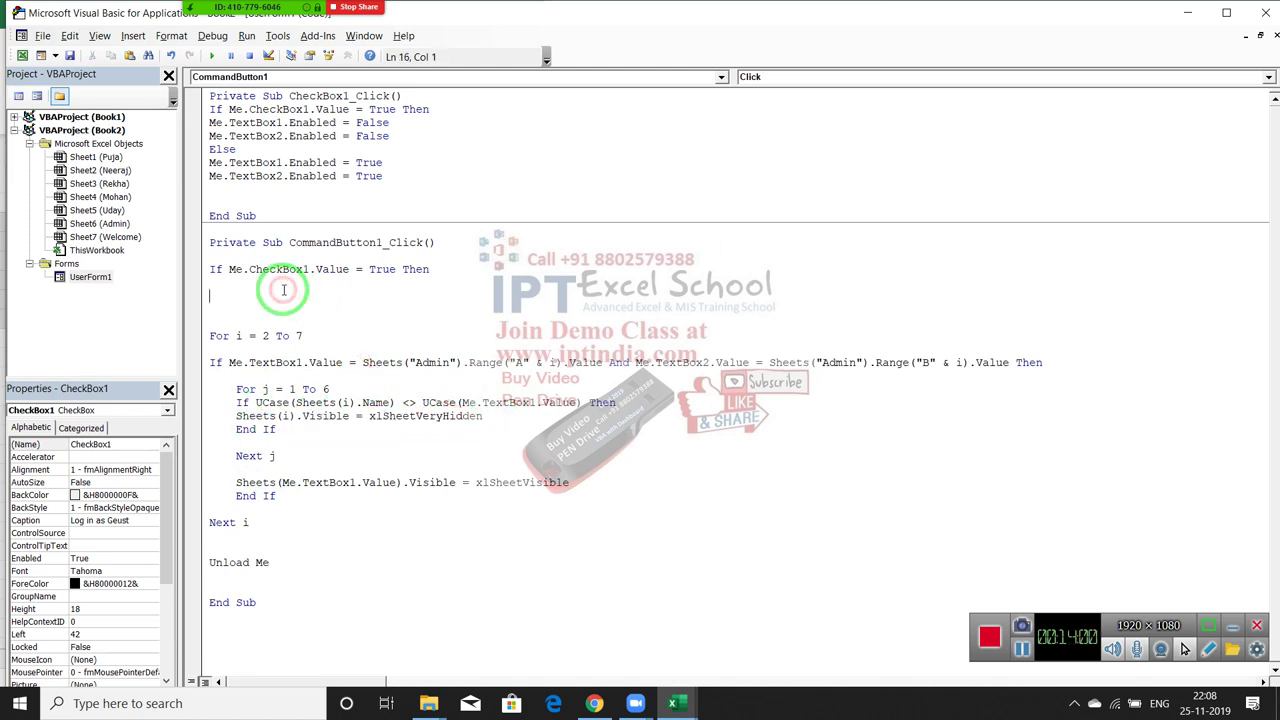
click(282, 289)
key(Return)
text(for i)
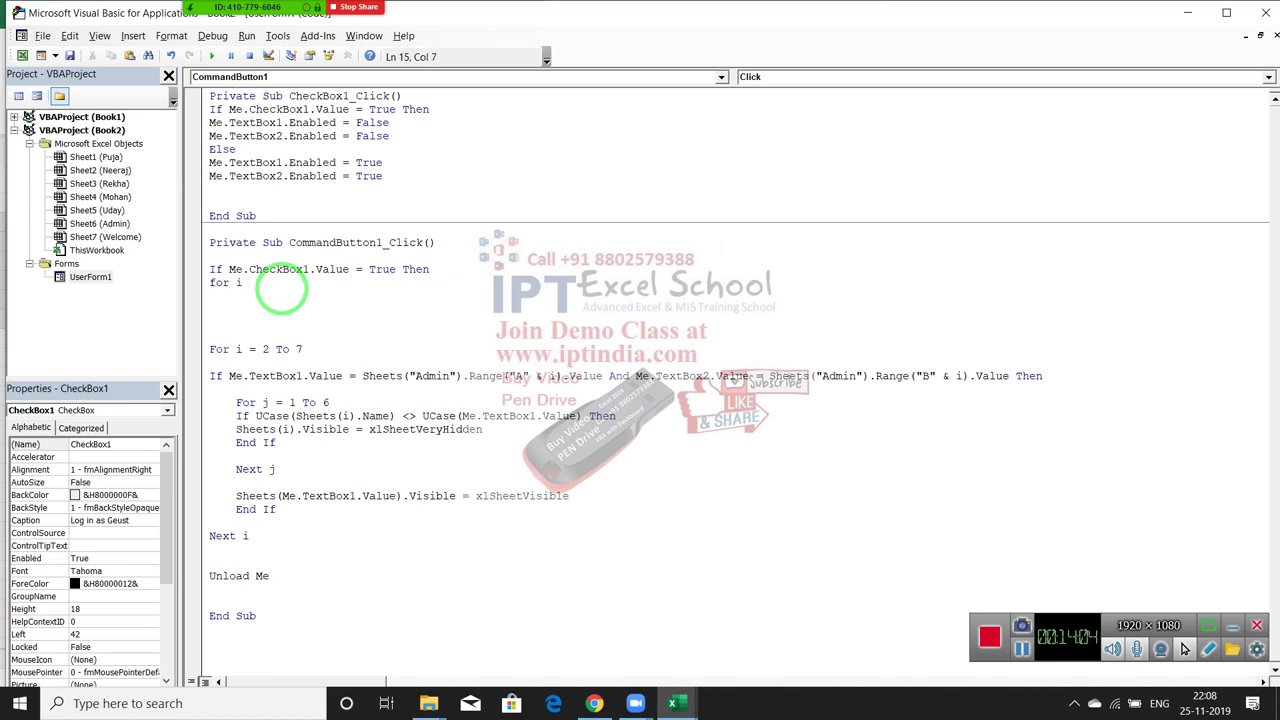
text(1)
text(to)
text(6)
- Paste the very-hidden sheet line into the For 1 To 6 loop
key(Return)
text(Sheets(i).Visible = xlSheetVeryHidden)
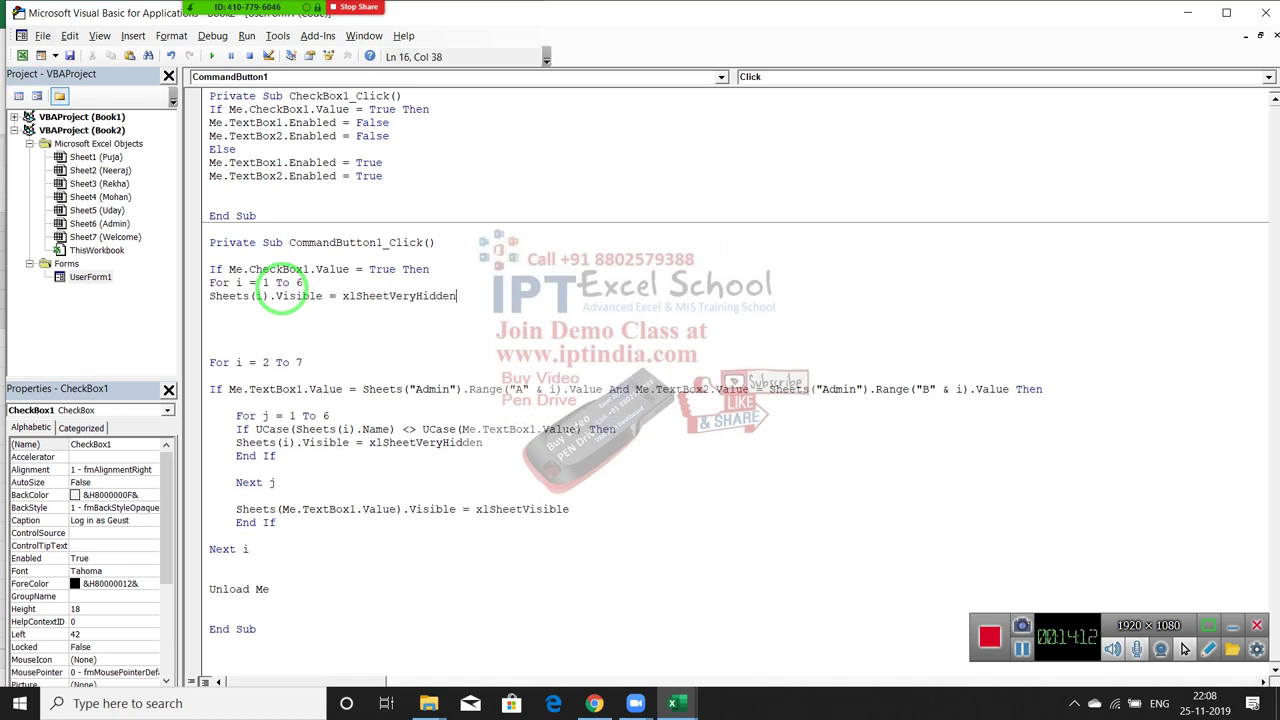
key(Return)
text(end if)
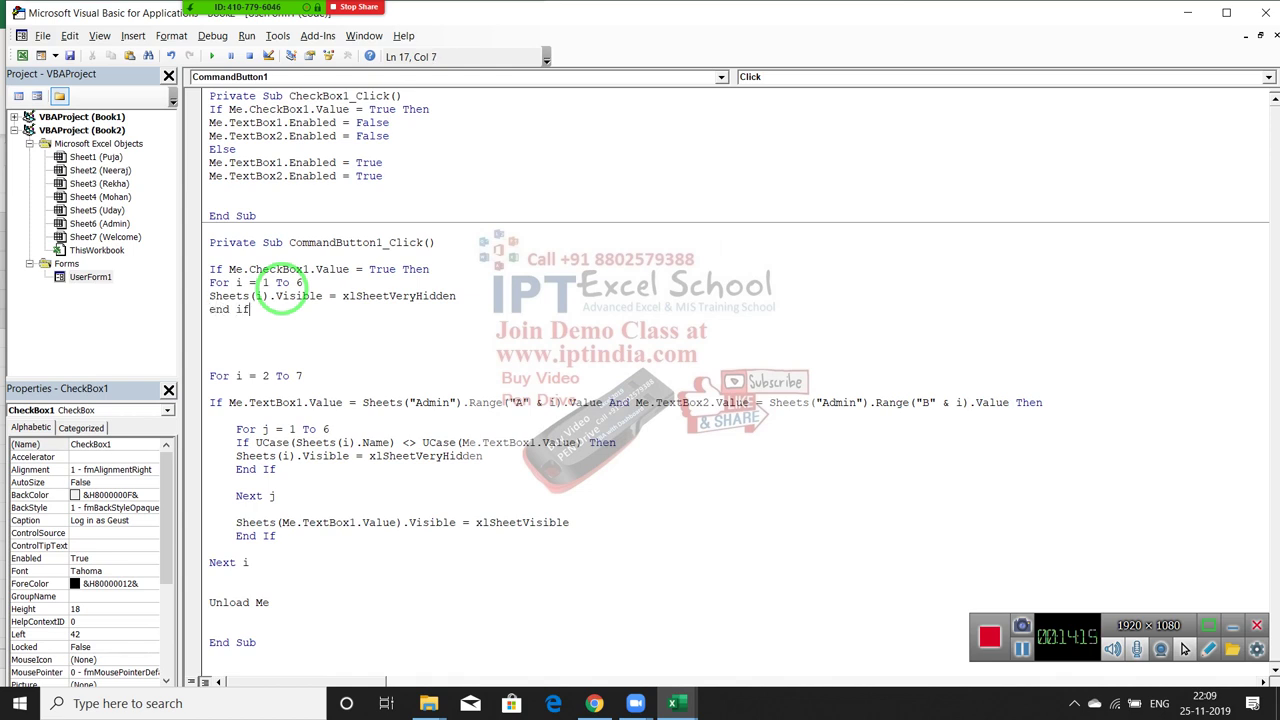
text(End If)
key(Return)
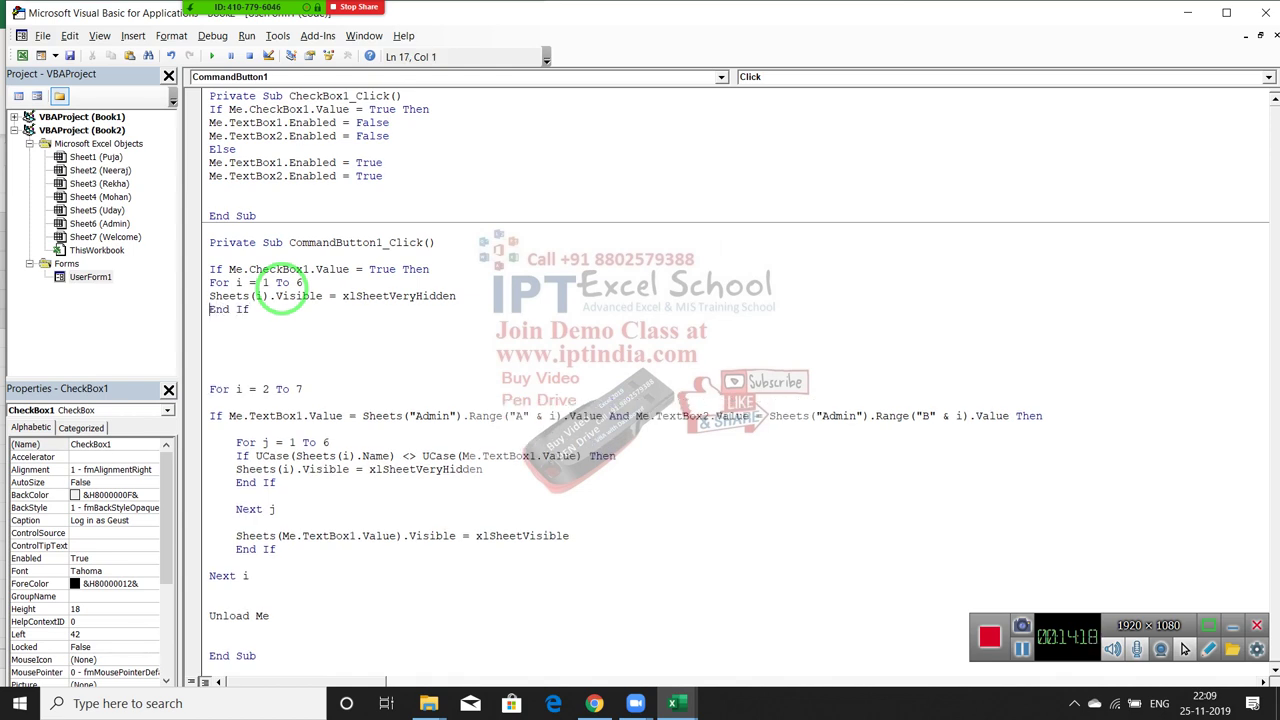
key(Delete)
key(Delete)
- Add an Else line after the guest loop, fixing the misspelled keyword
key(Delete)
key(Delete)
key(Delete)
key(Delete)
text(esle)
key(Return)
key(BackSpace)
key(BackSpace)
key(BackSpace)
text(e)
key(Return)
key(Up)
key(Delete)
key(Delete)
key(Delete)
key(Delete)
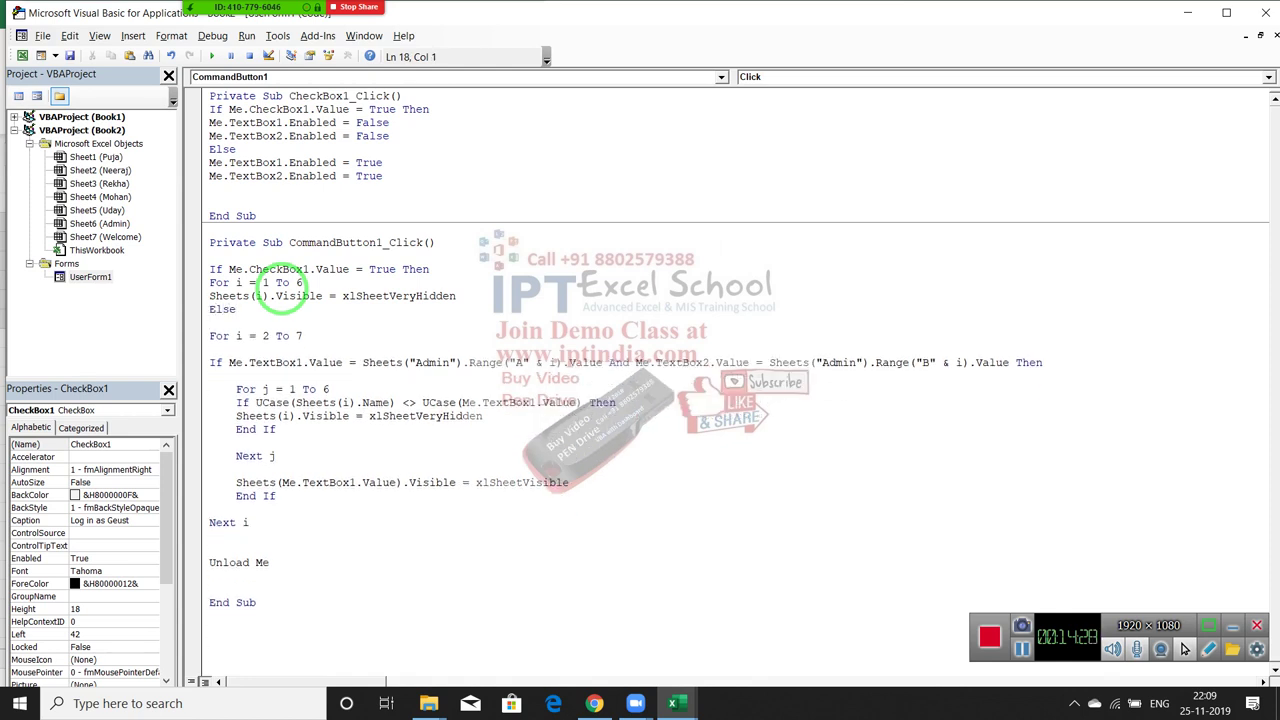
- Add Unload Me after the sheet-hiding loop in the guest branch
key(Down)
key(Down)
key(Down)
key(Down)
key(Down)
key(Down)
key(Down)
key(Down)
key(Down)
key(Down)
key(Down)
key(Return)
key(Return)
click(209, 576)
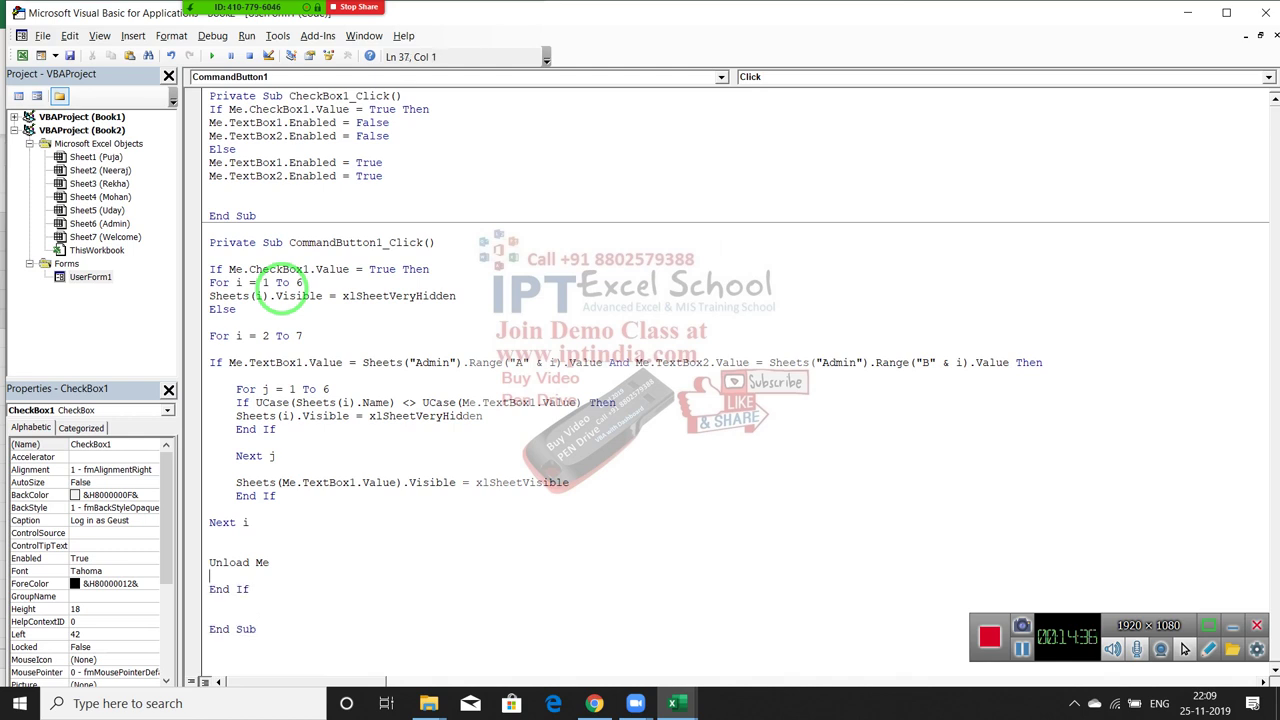
key(Up)
key(Up)
key(Up)
key(Up)
key(Up)
key(Up)
key(Up)
key(Down)
key(Down)
key(Down)
key(Down)
key(Return)
key(Up)
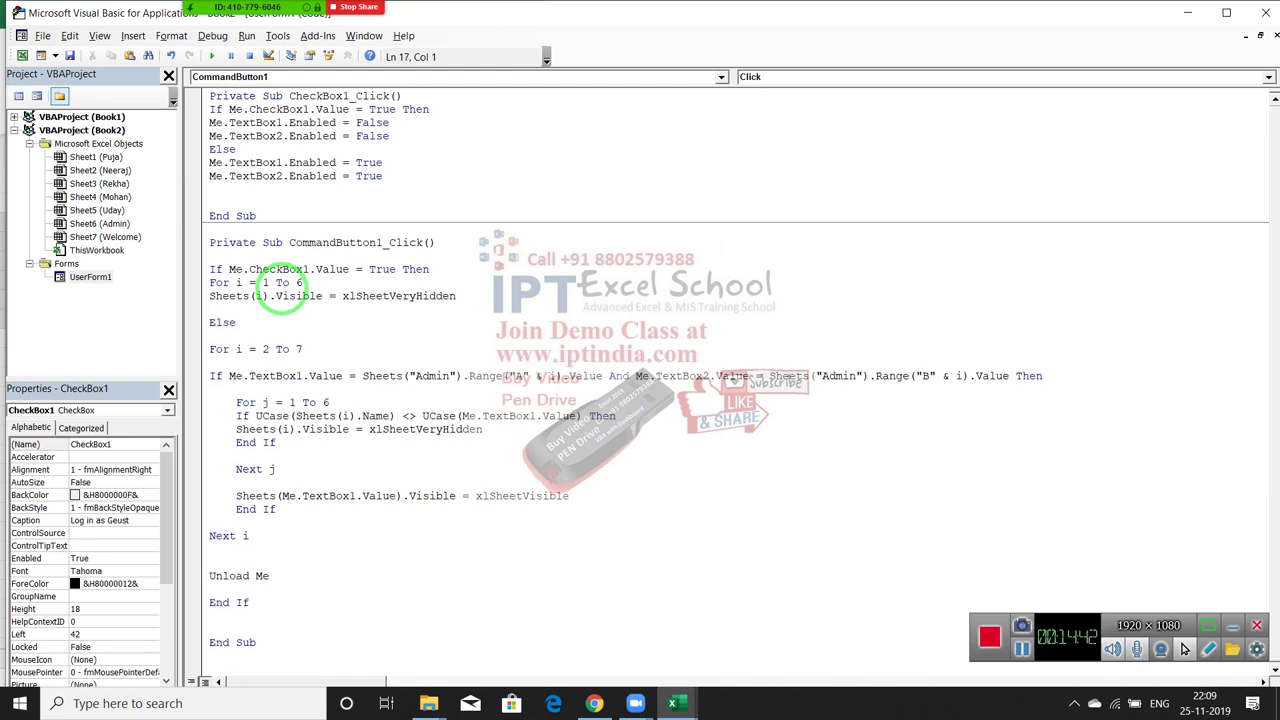
text(loa)
text(d me)
- Rename the loop counter to k in For k = 1 To 6 and Sheets(k)
key(Up)
key(Delete)
text(k)
key(Up)
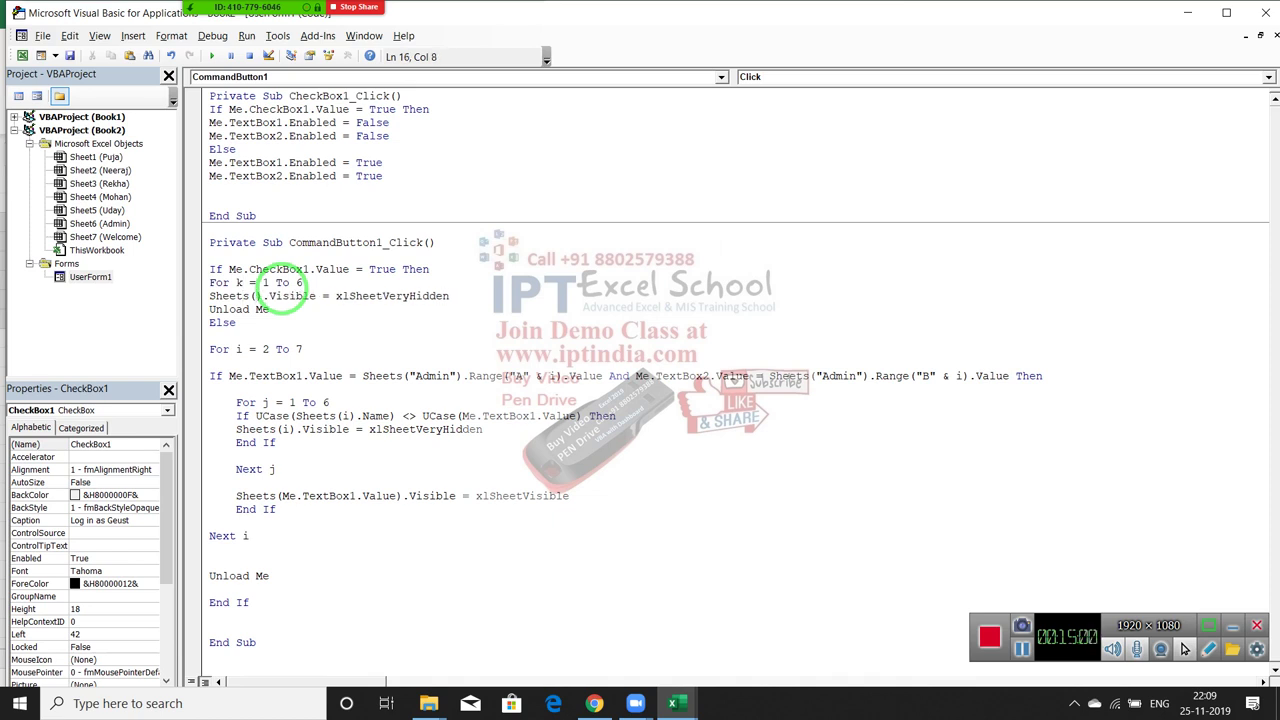
text(k)
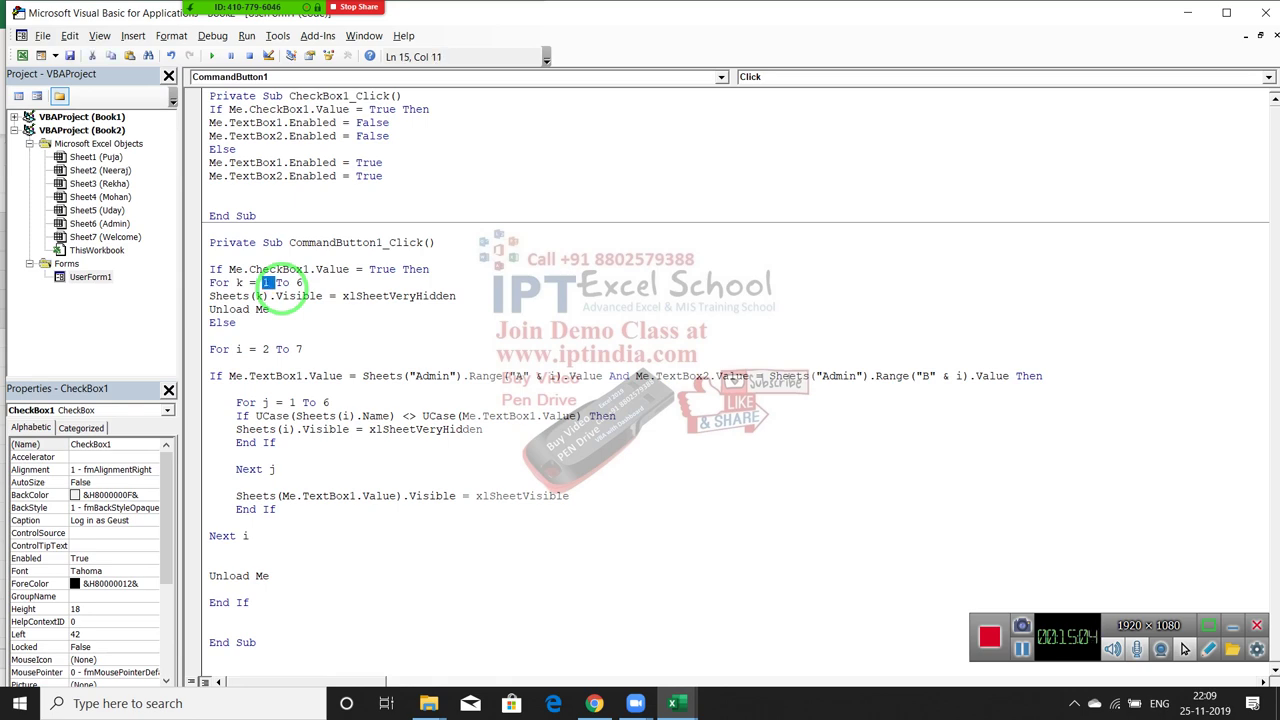
drag(262, 284, 304, 284)
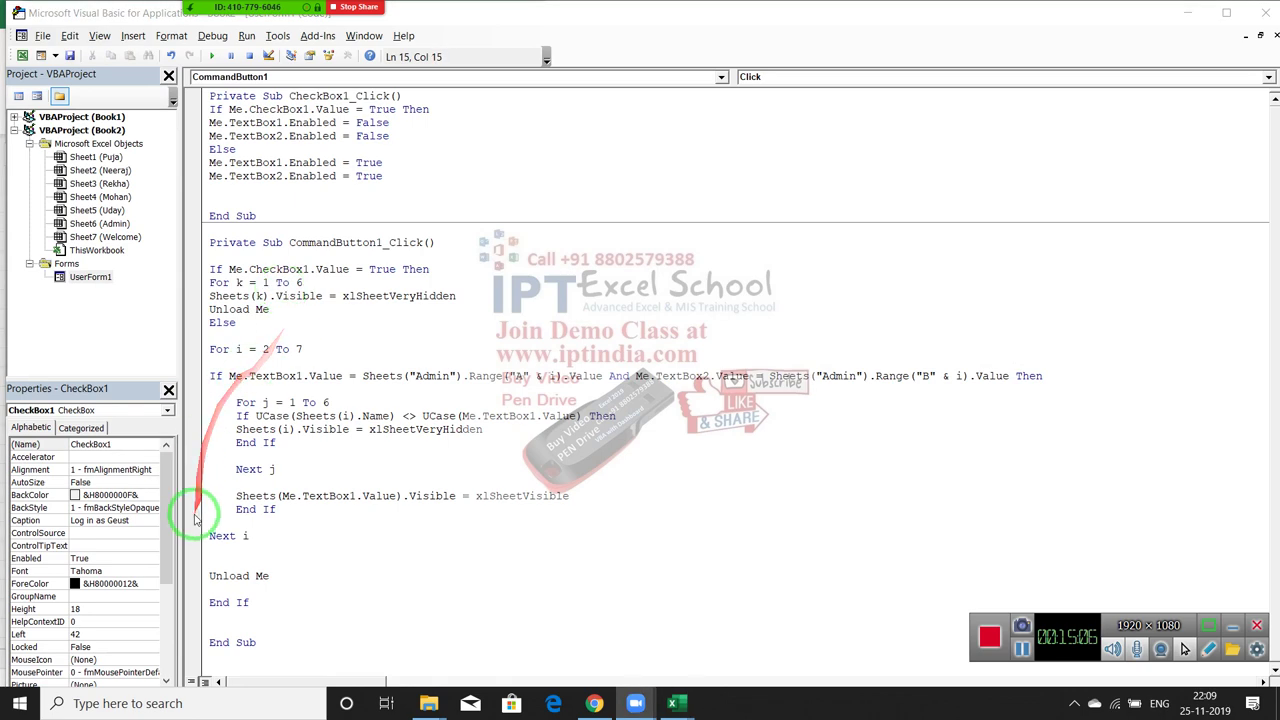
key(alt+Tab)
drag(205, 515, 432, 631)
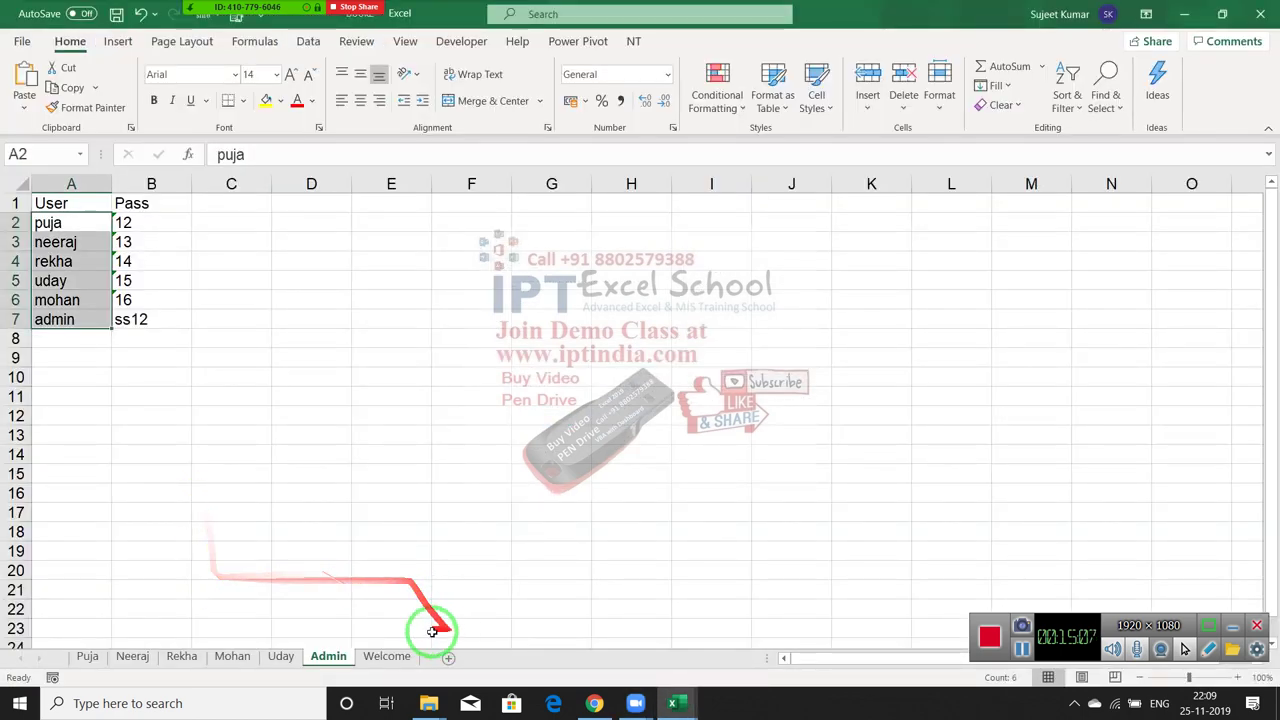
click(386, 655)
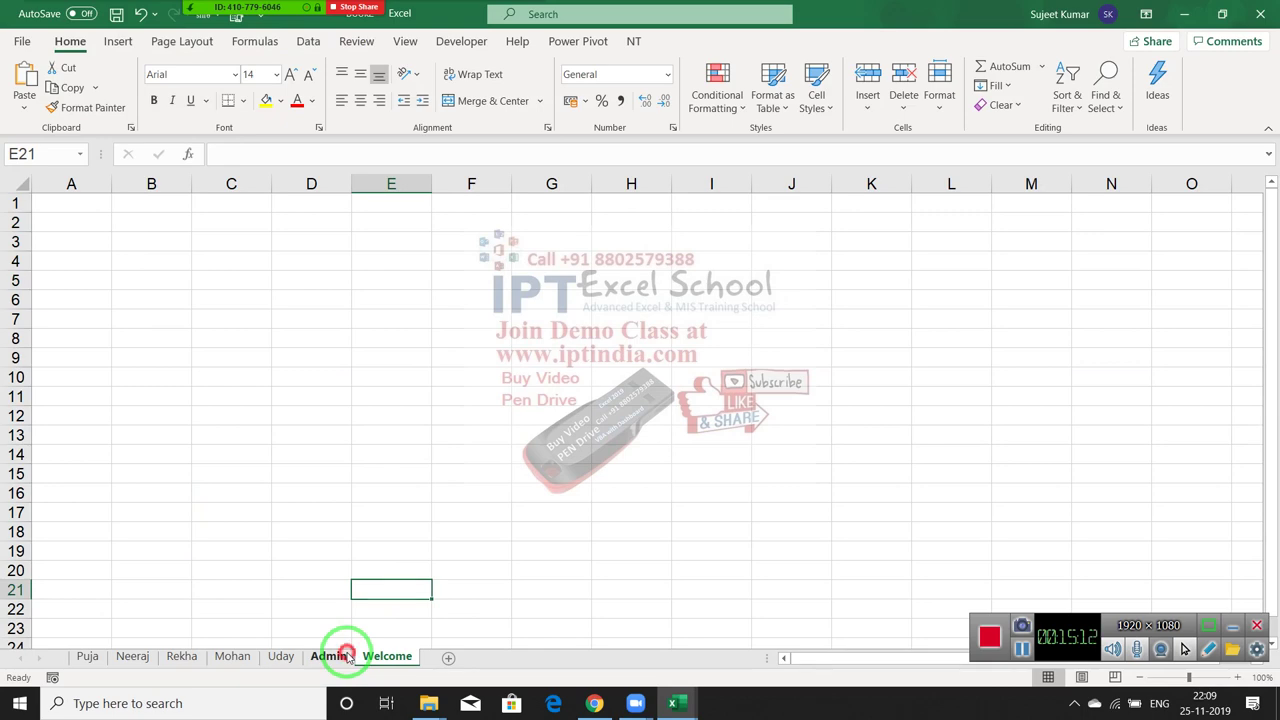
click(340, 656)
key(alt+Tab)
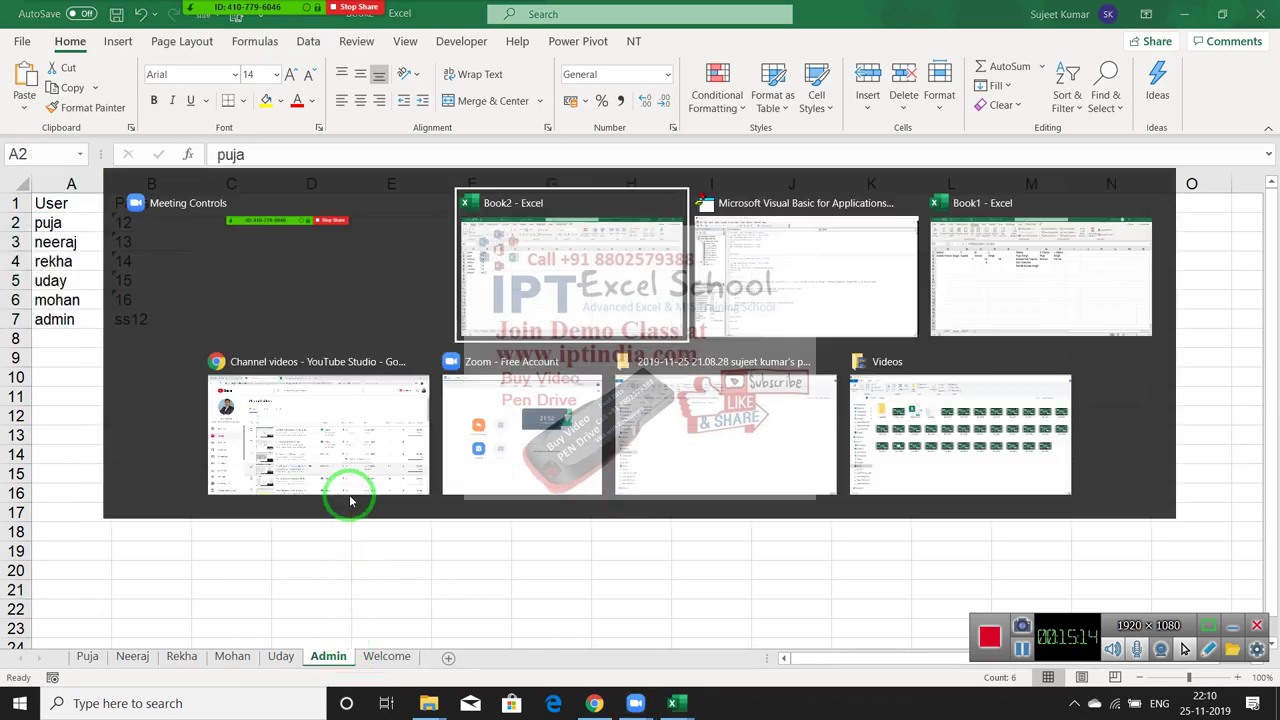
key(alt+Tab)
click(300, 322)
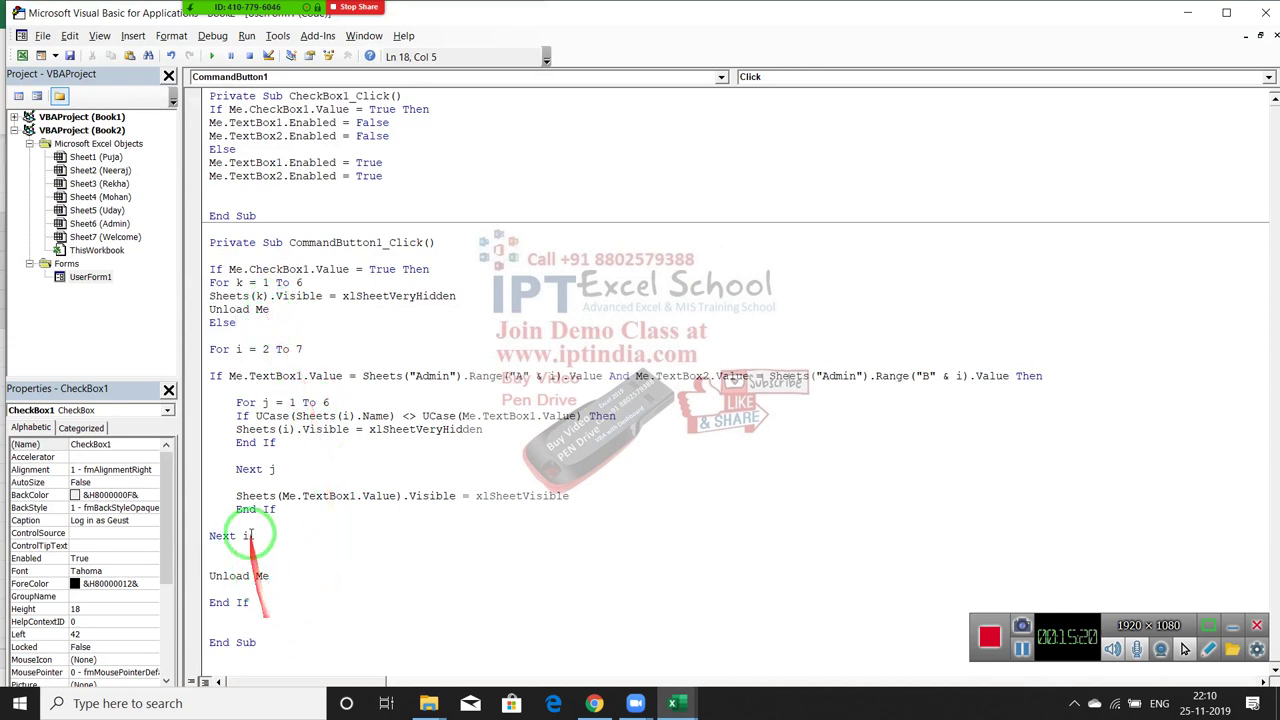
- Add Next k above Else, then try running UserForm1, which brings up the Macros list
click(249, 601)
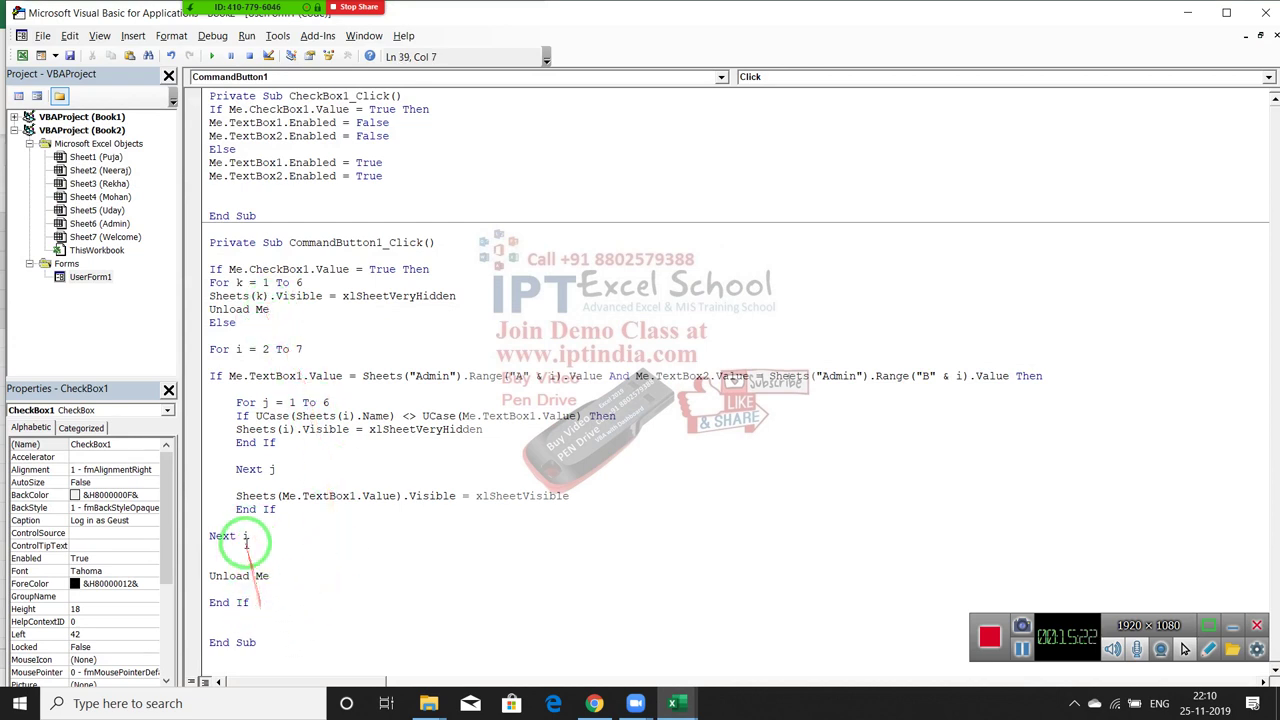
click(211, 323)
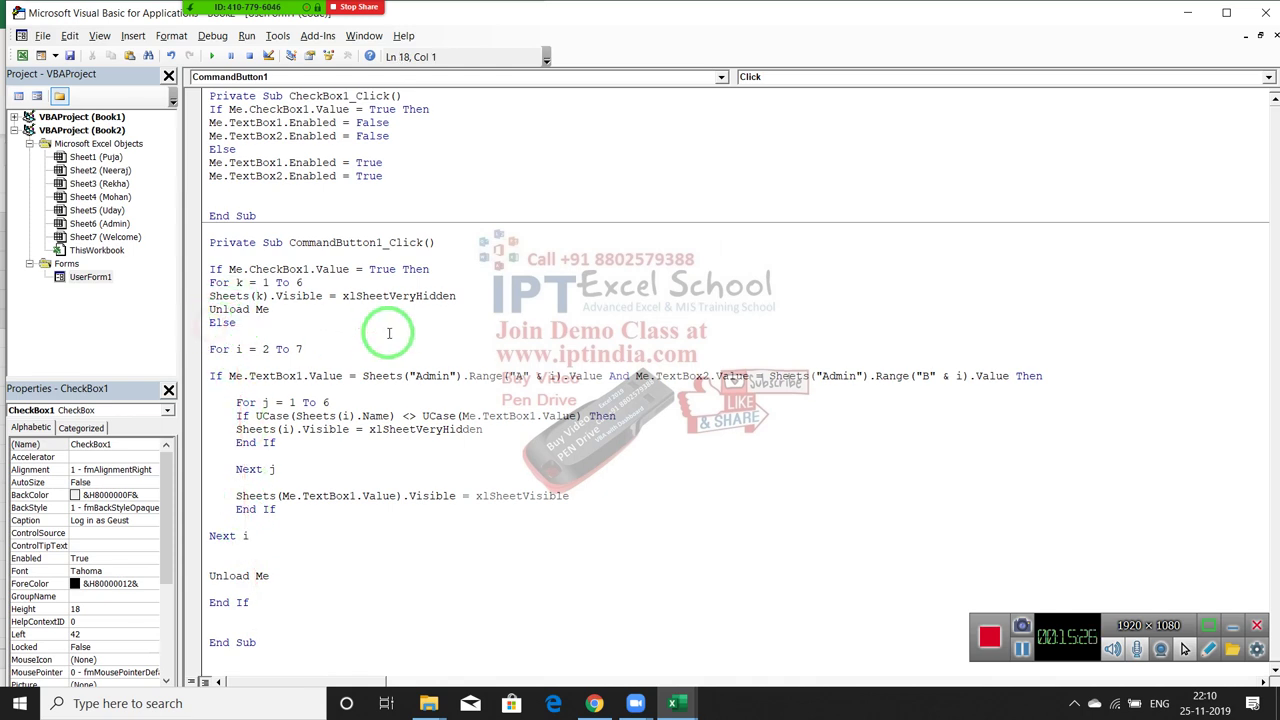
key(Return)
key(Up)
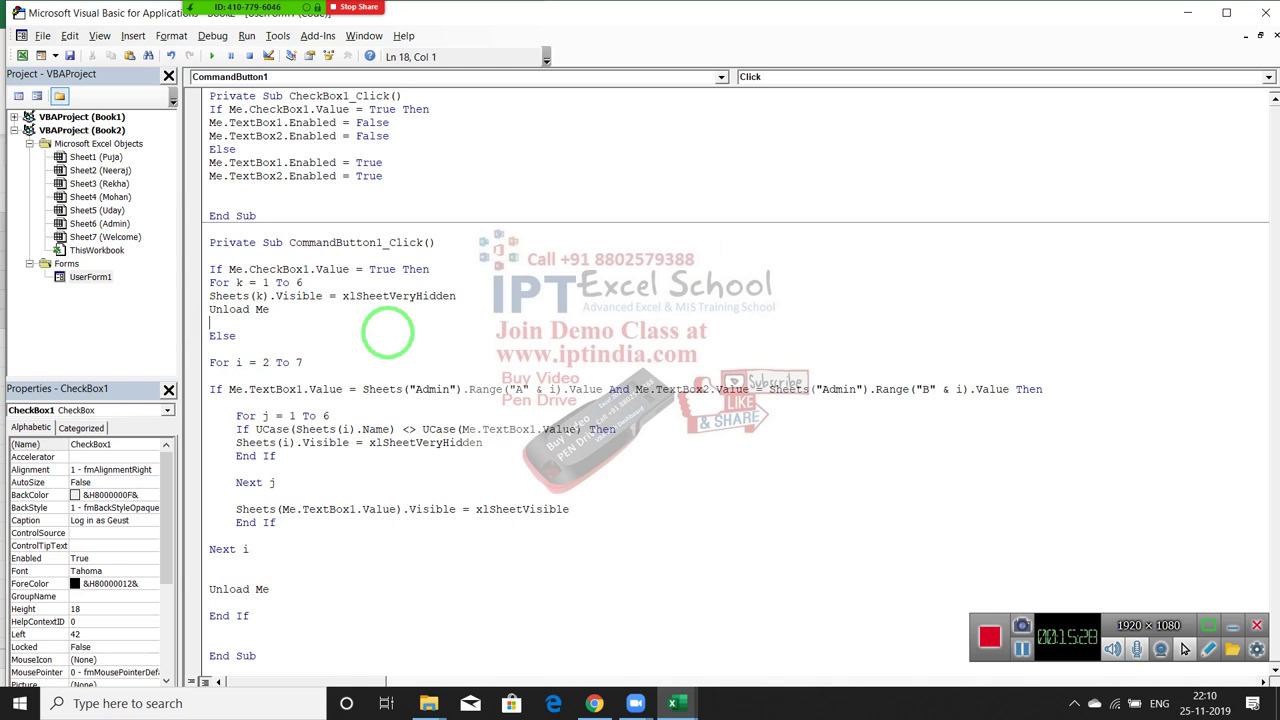
text(xt k)
click(110, 280)
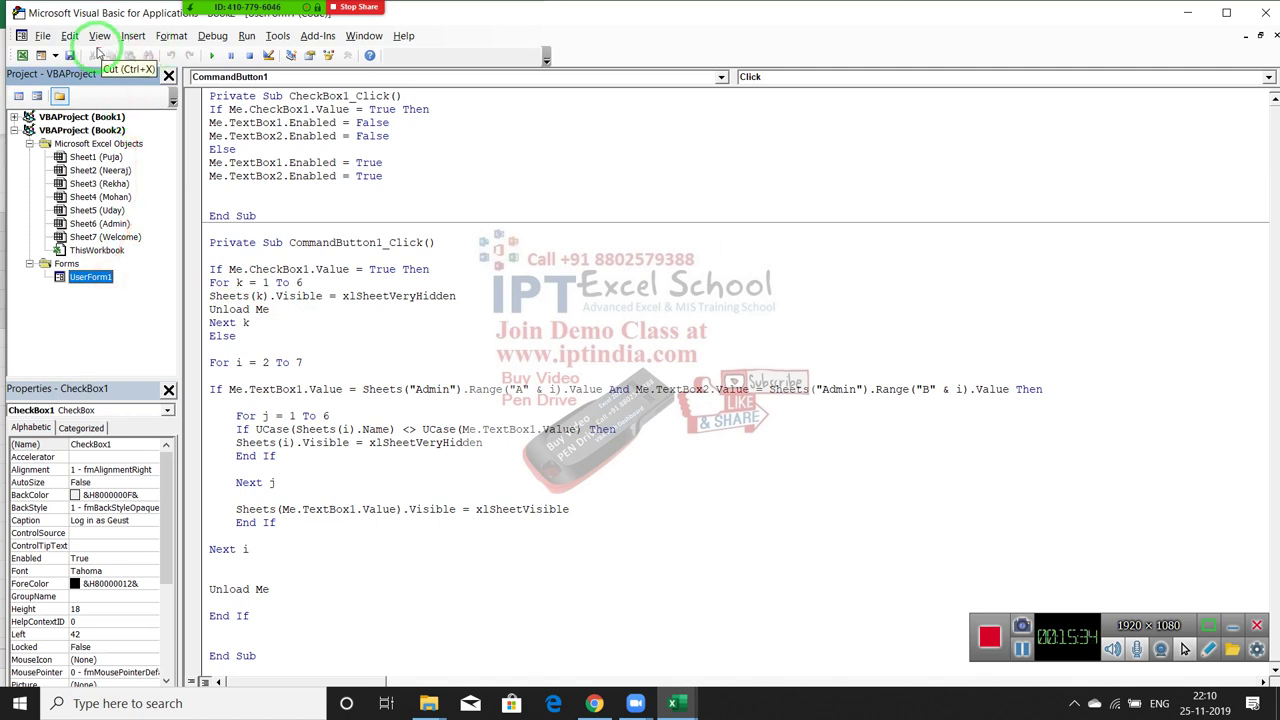
click(212, 55)
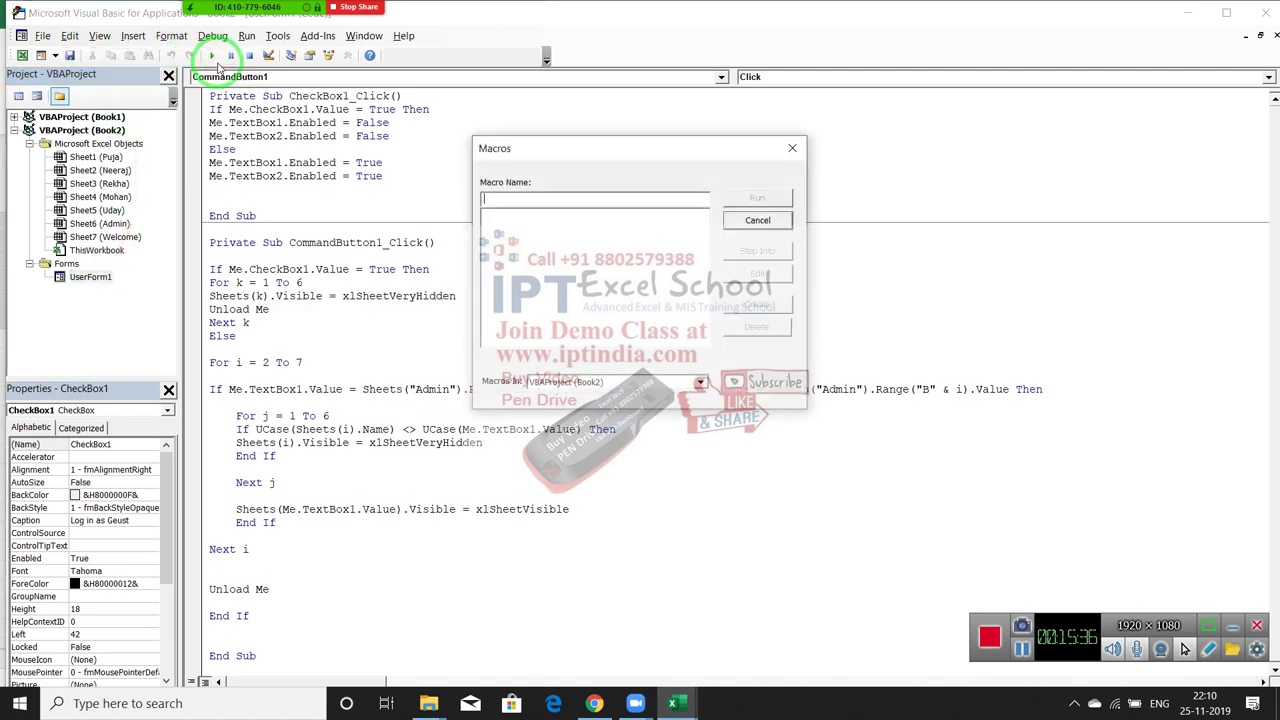
- Run the login form, tick Log in as Geust, and dismiss the Block If compile error
key(Escape)
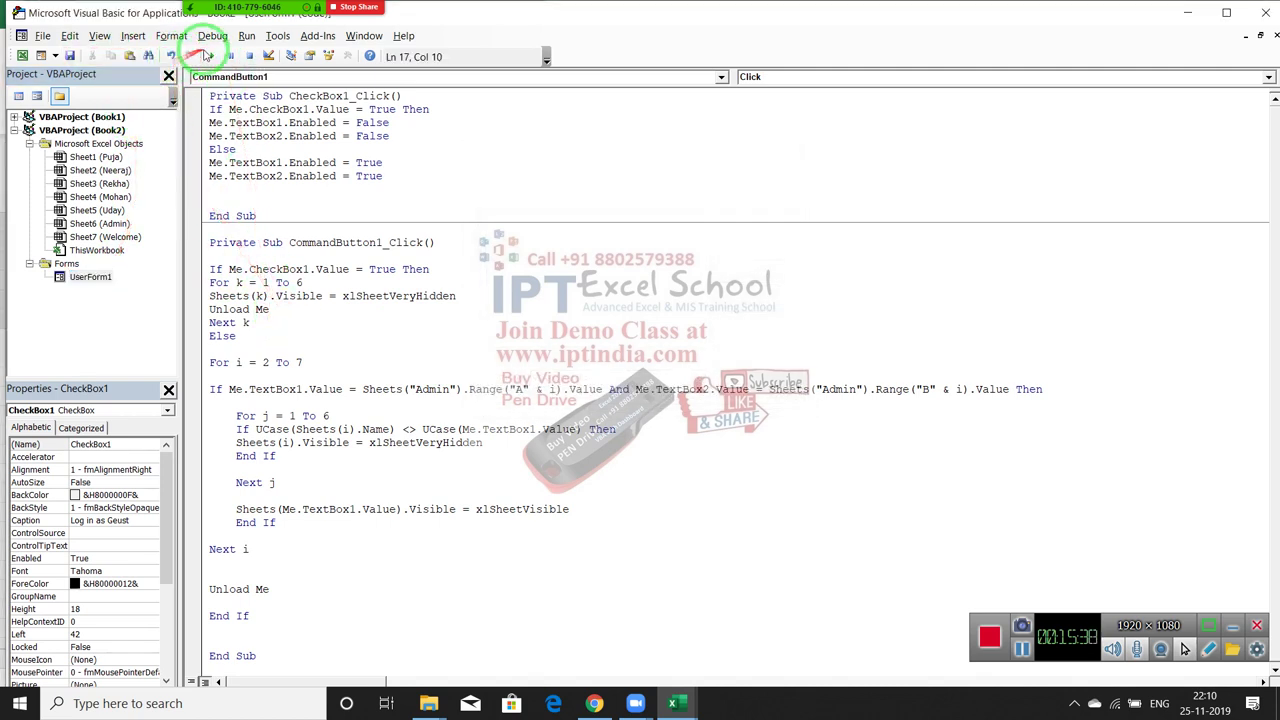
click(210, 54)
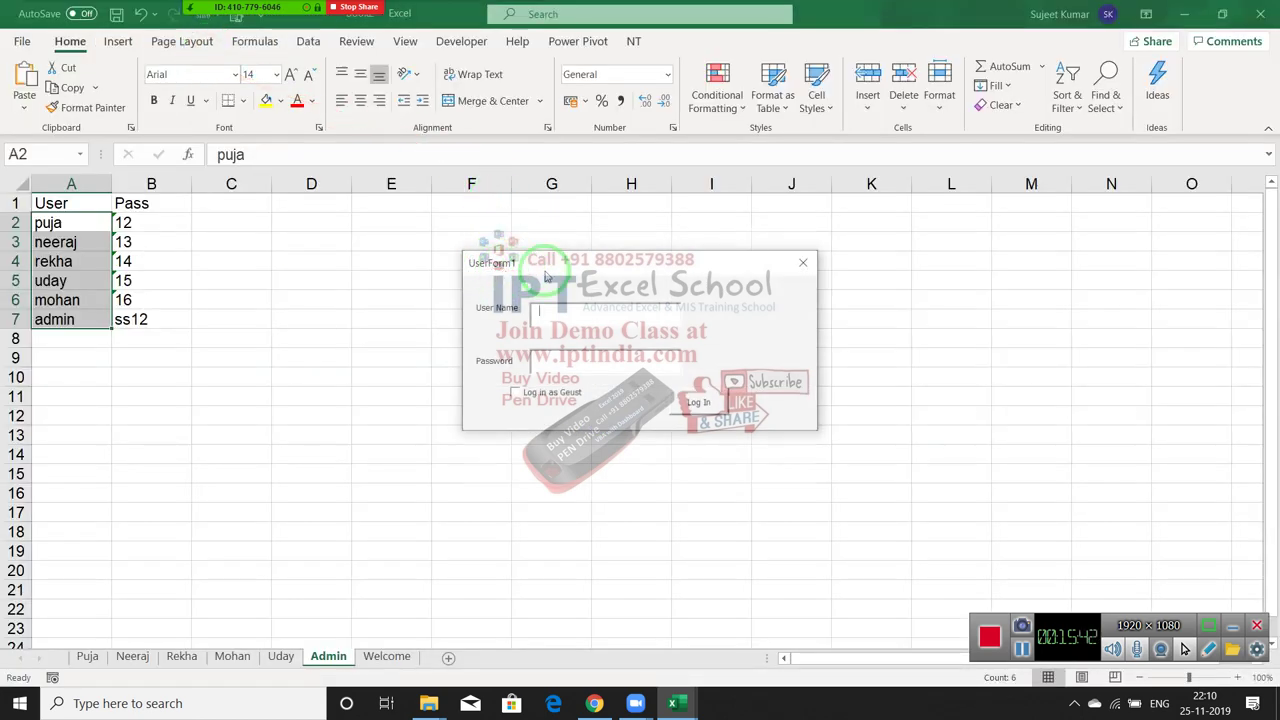
drag(491, 266, 372, 216)
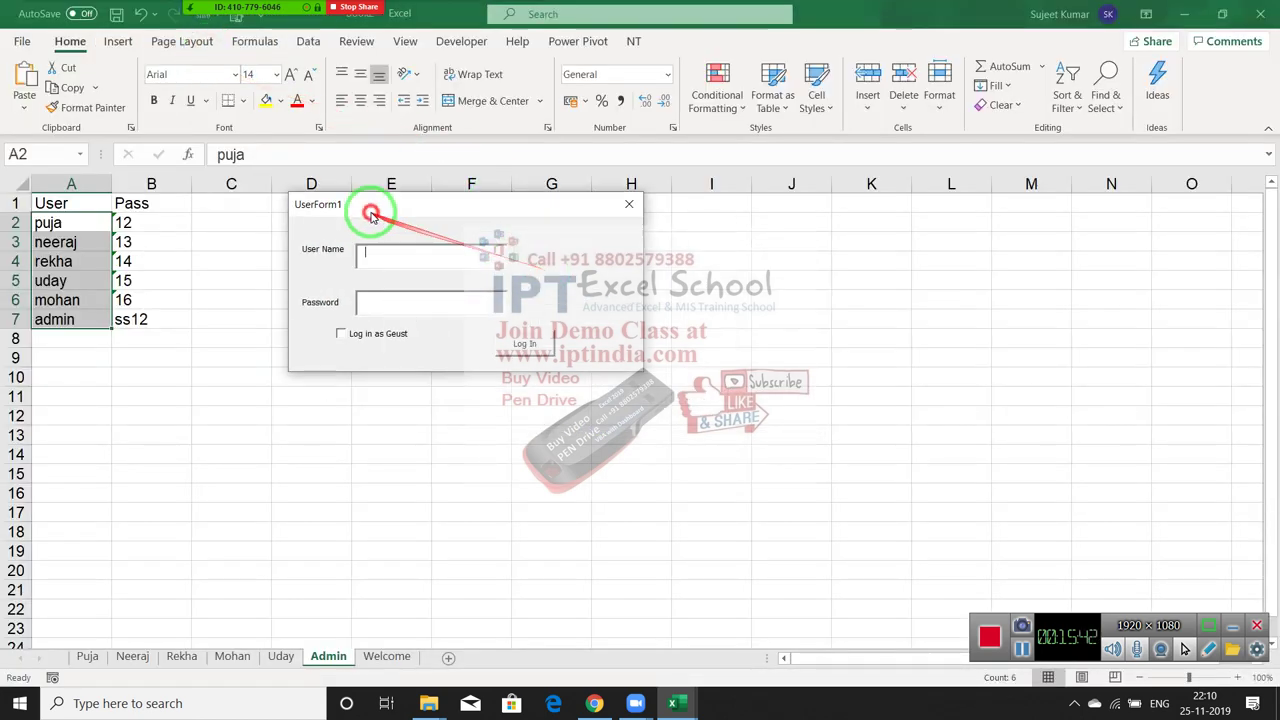
click(342, 335)
click(607, 420)
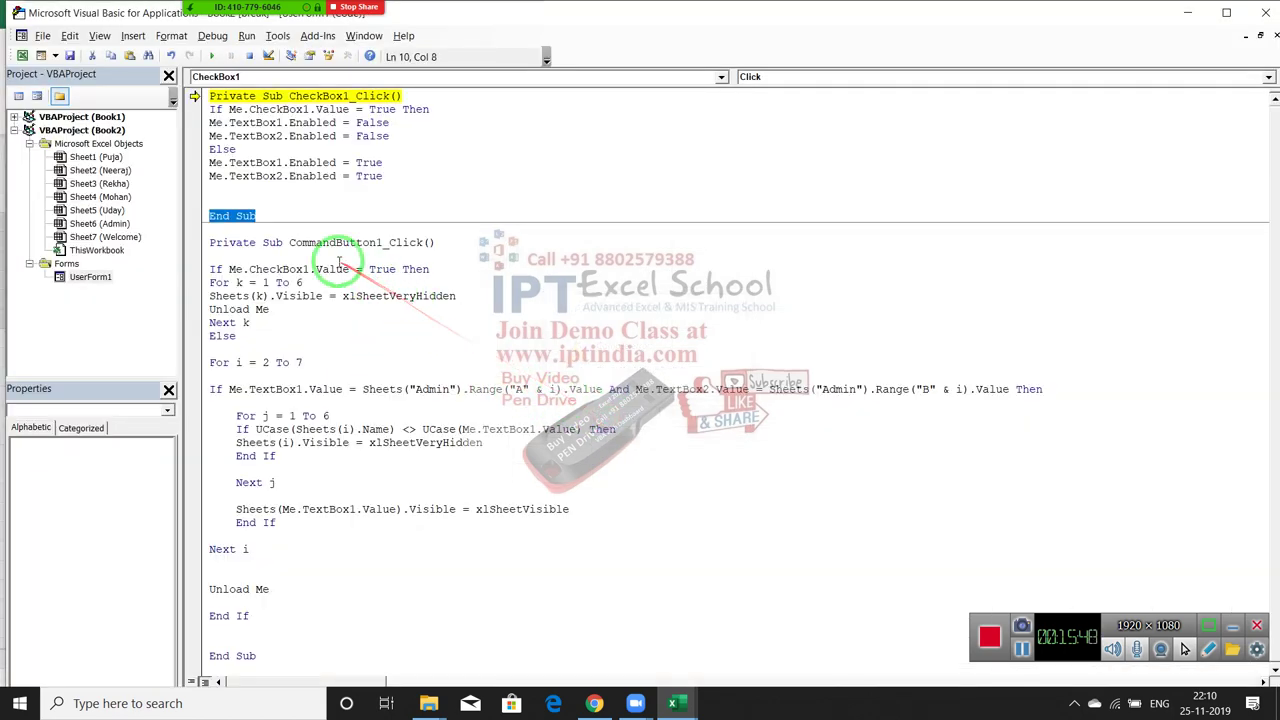
- Type End If before End Sub in CheckBox1_Click and run the form again
click(225, 190)
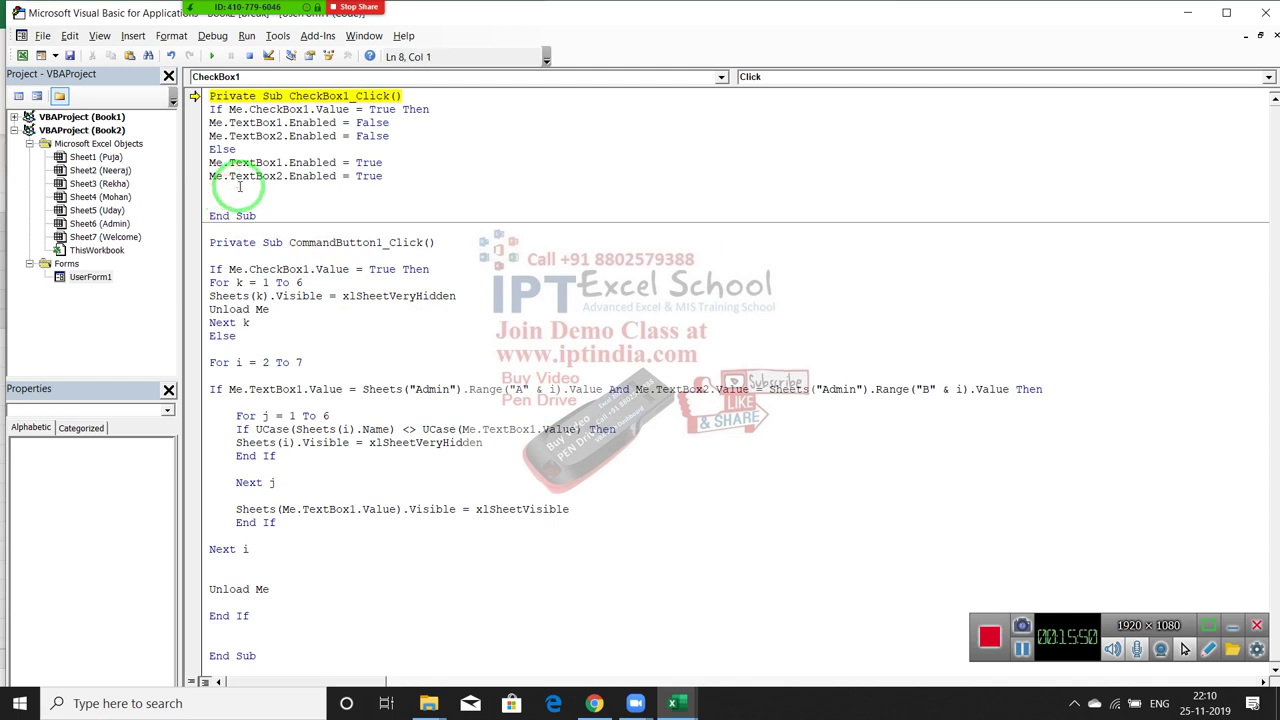
text(end if)
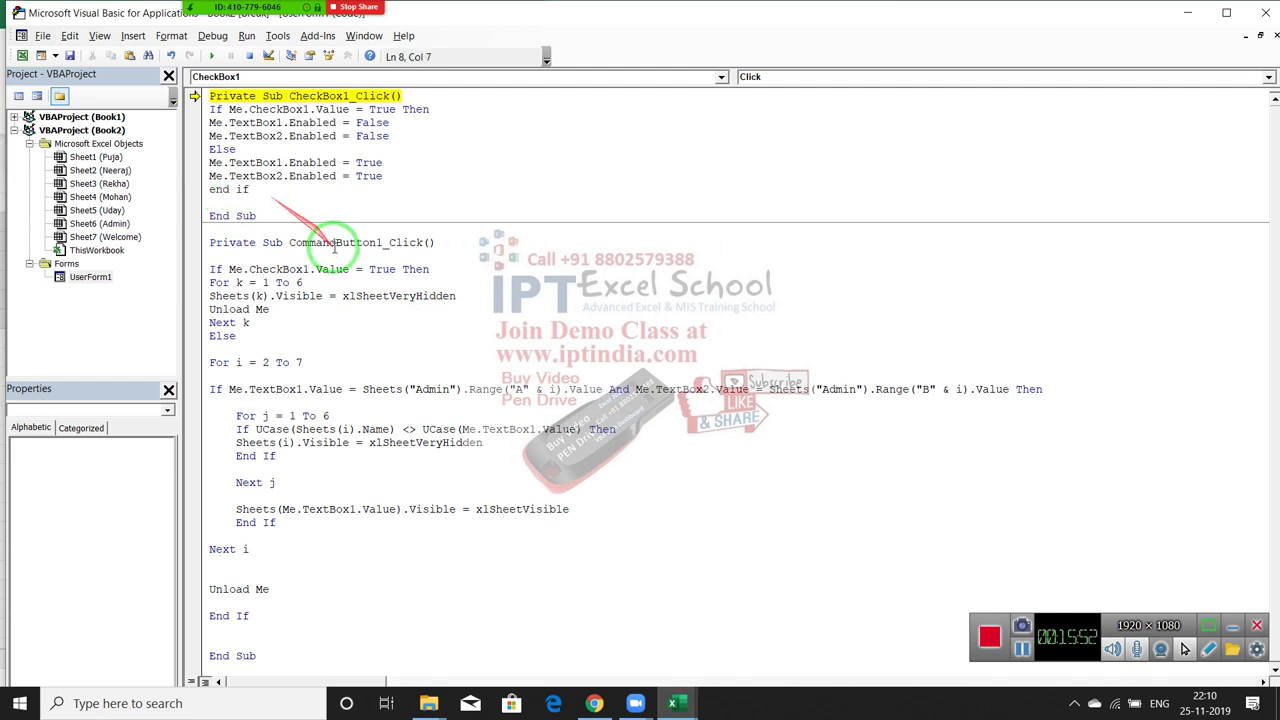
click(228, 107)
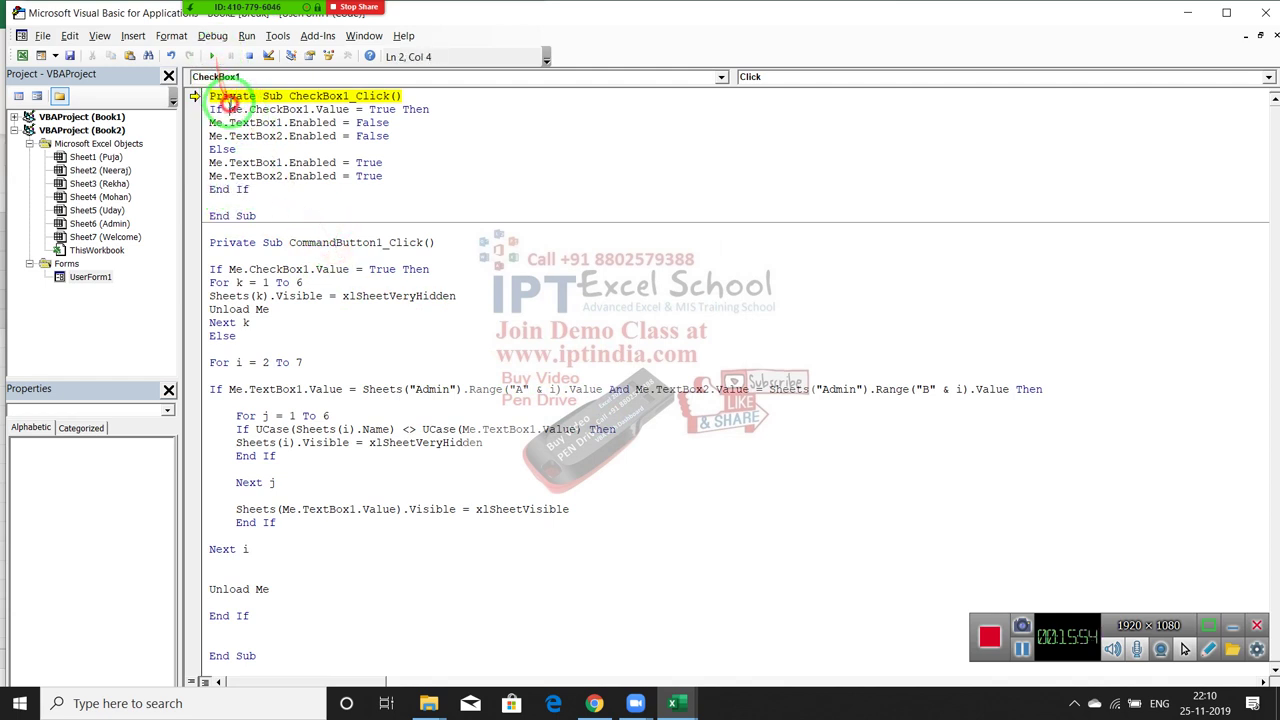
click(211, 55)
- Tick 'Log in as Guest', confirm User Name and Password are disabled, and log in as guest
click(341, 334)
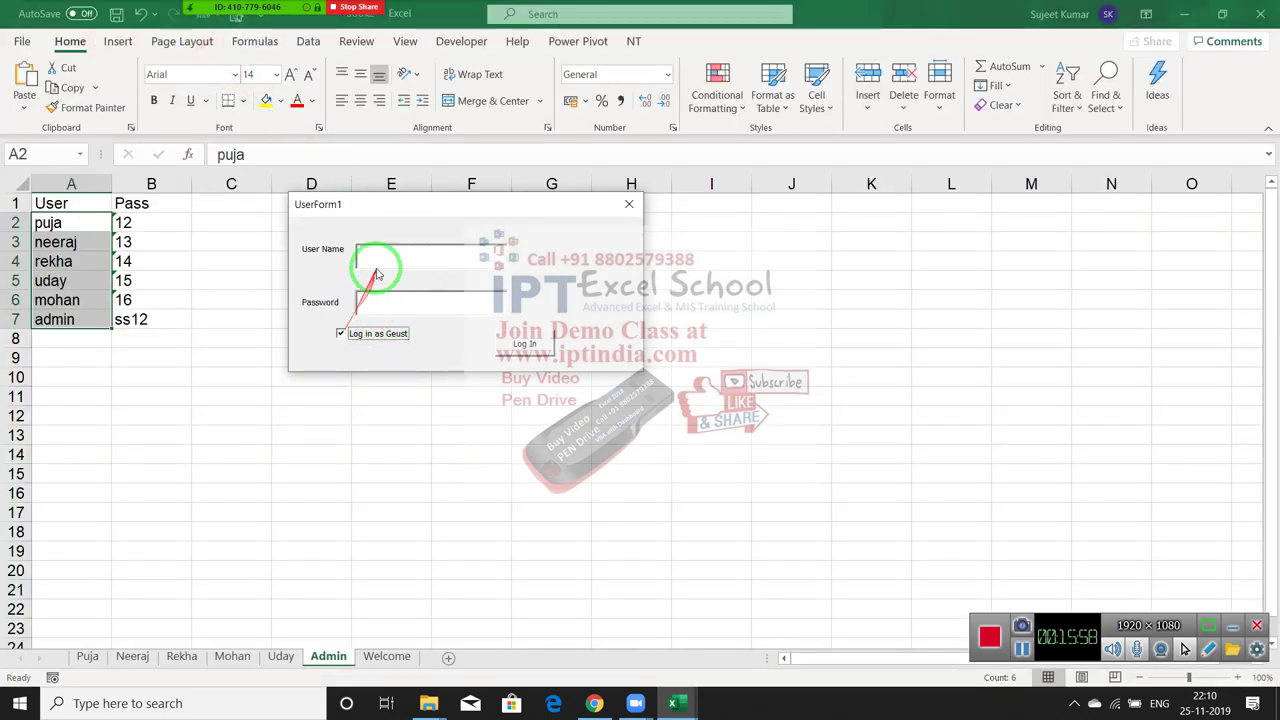
click(389, 302)
click(389, 272)
click(392, 306)
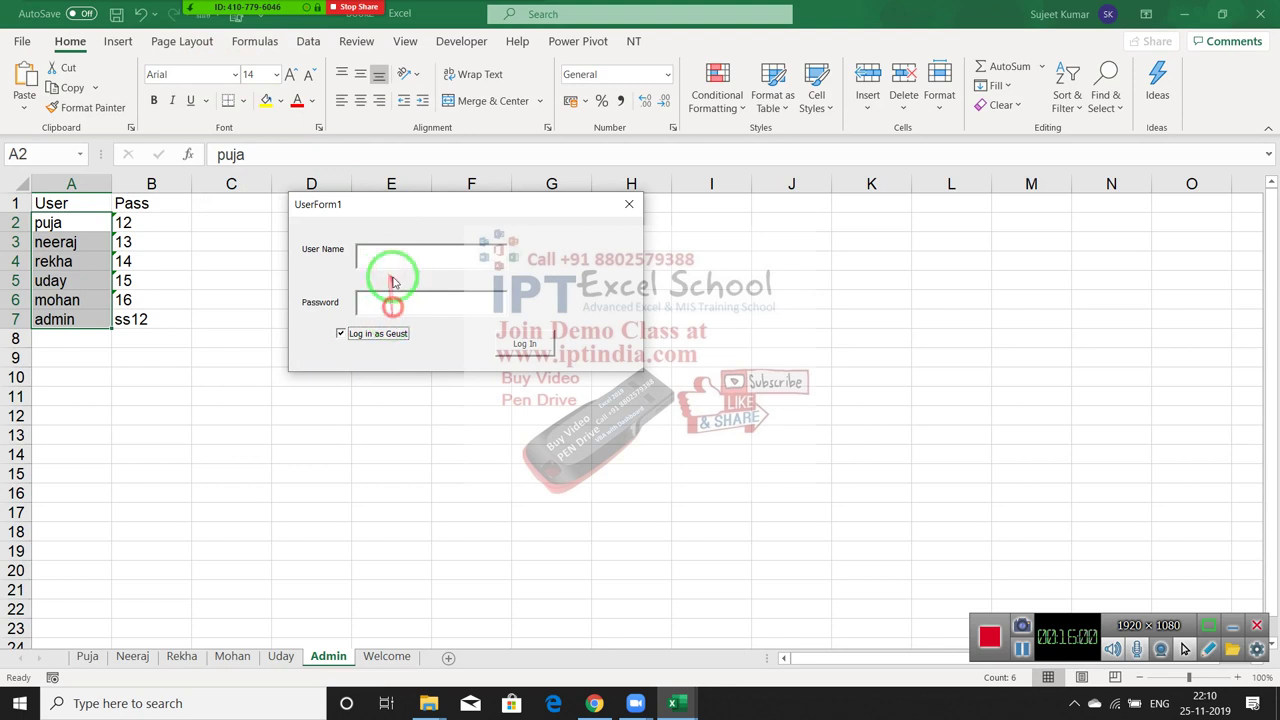
click(403, 303)
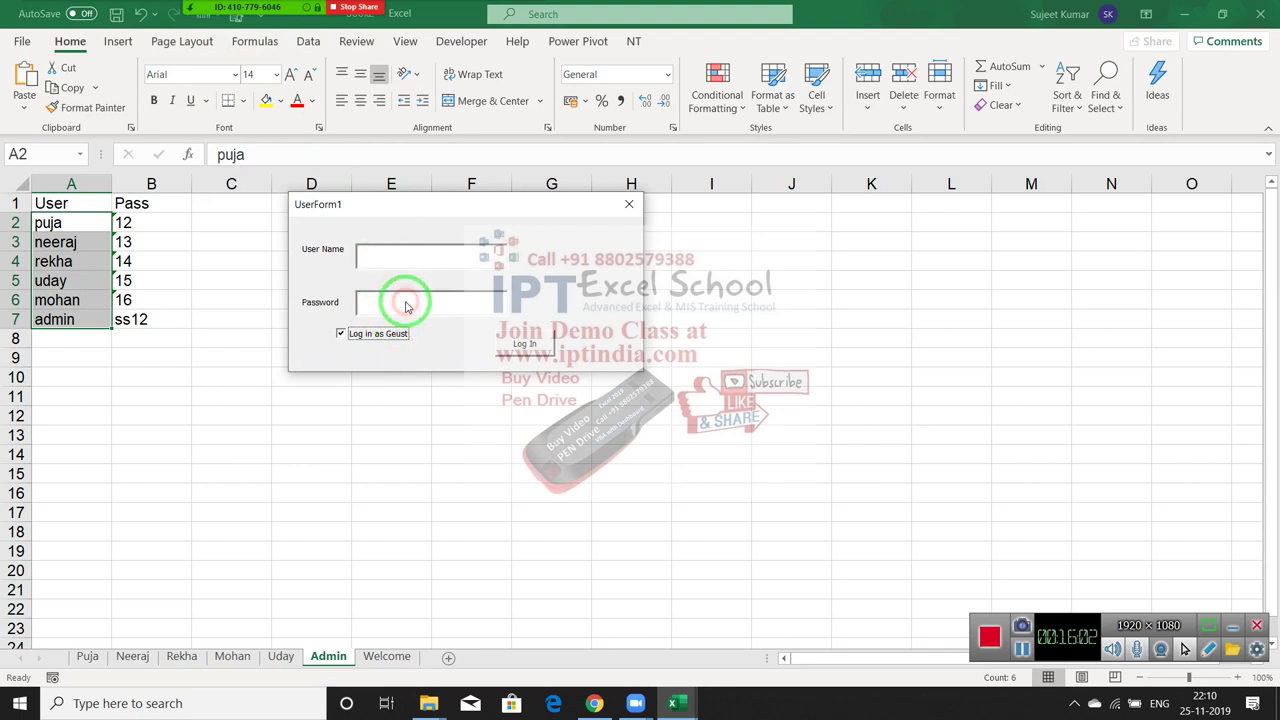
click(389, 271)
click(391, 294)
click(389, 272)
click(391, 295)
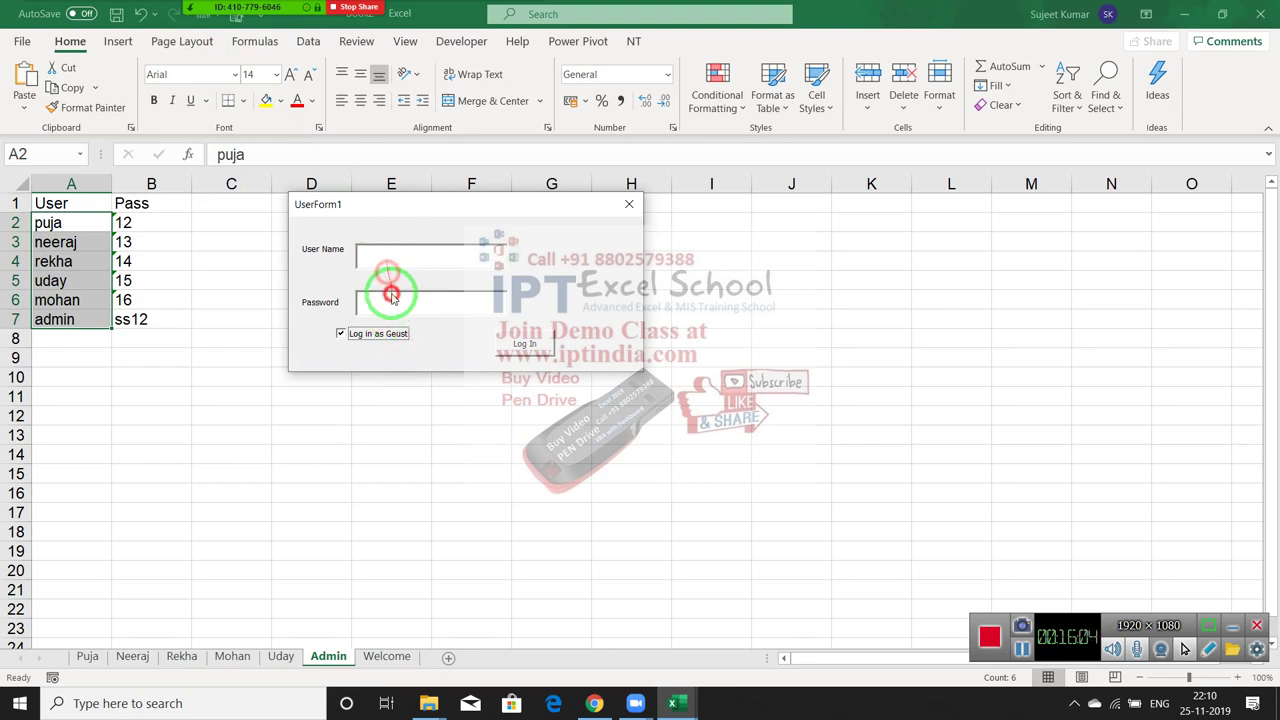
click(384, 256)
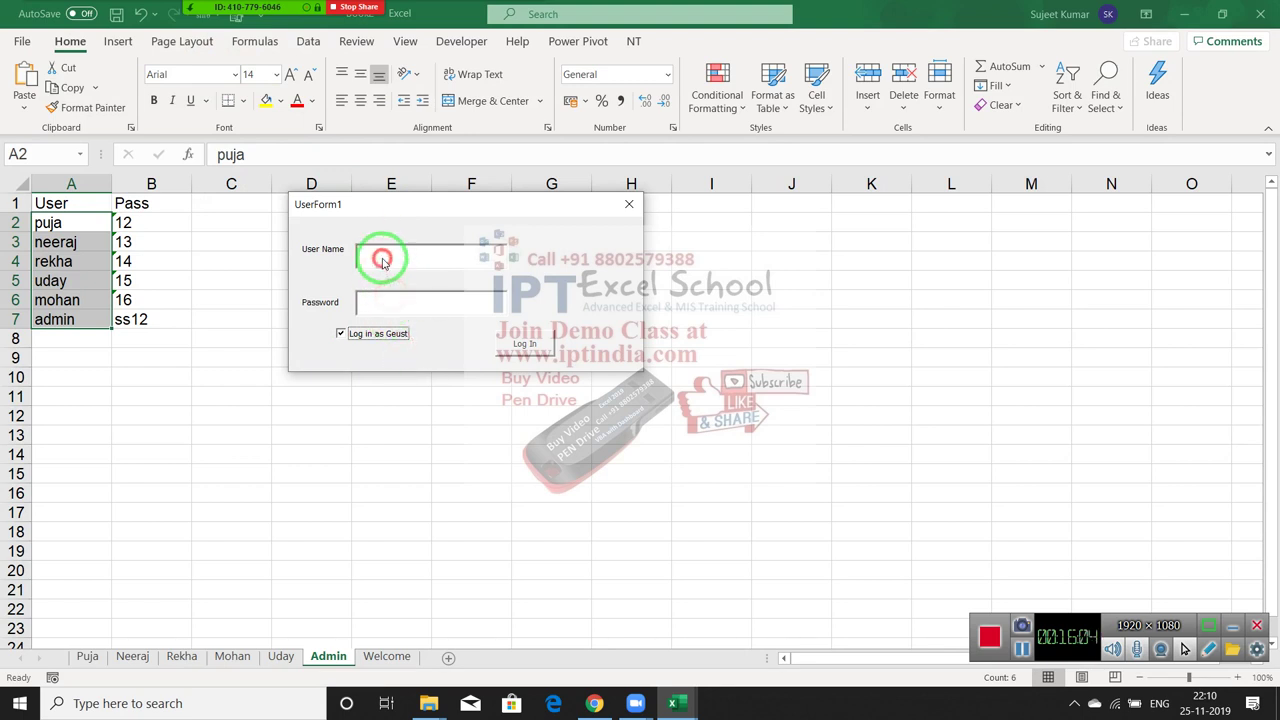
click(522, 345)
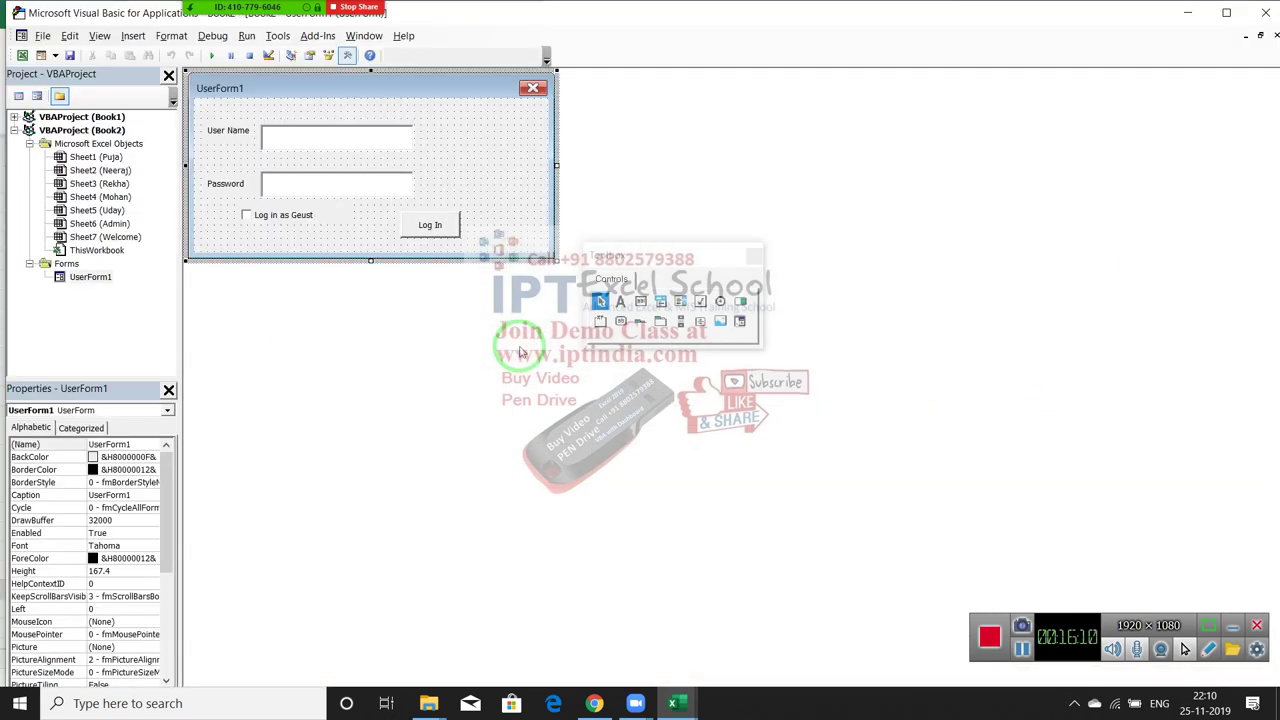
key(alt+F11)
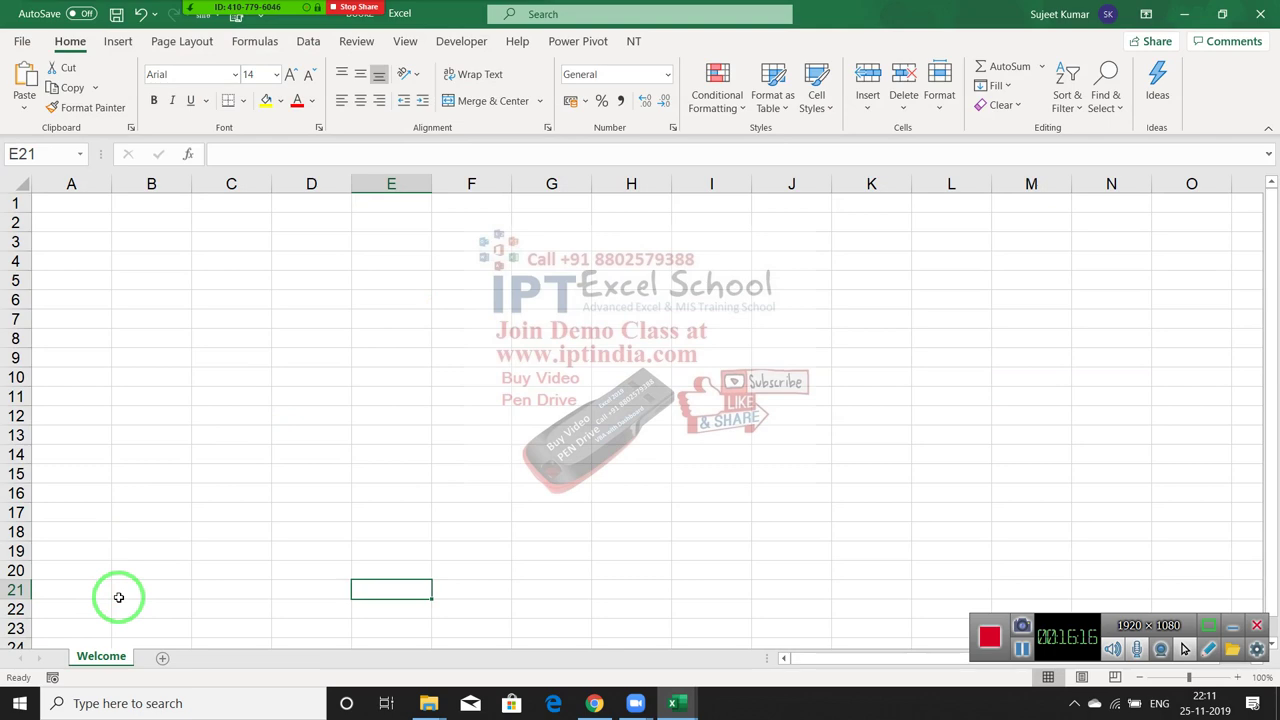
- Change UserForm1's Caption property from 'UserForm1' to 'Log In'
key(alt+F11)
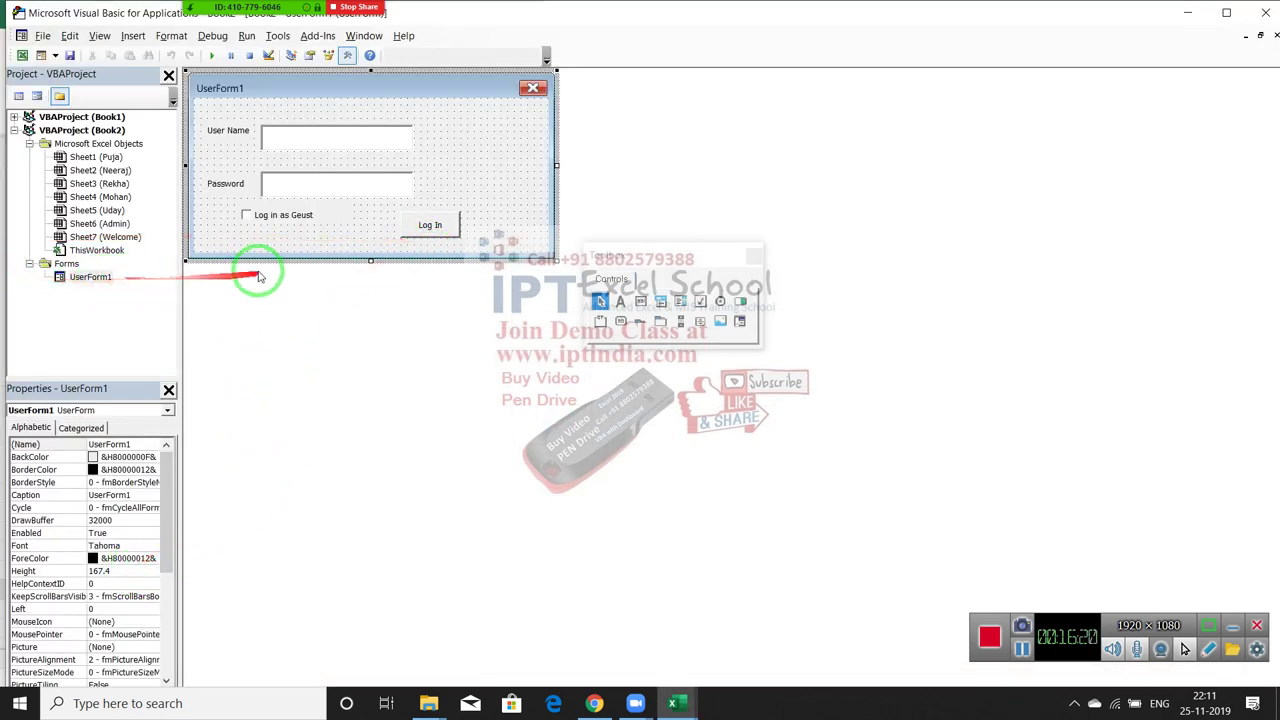
click(236, 98)
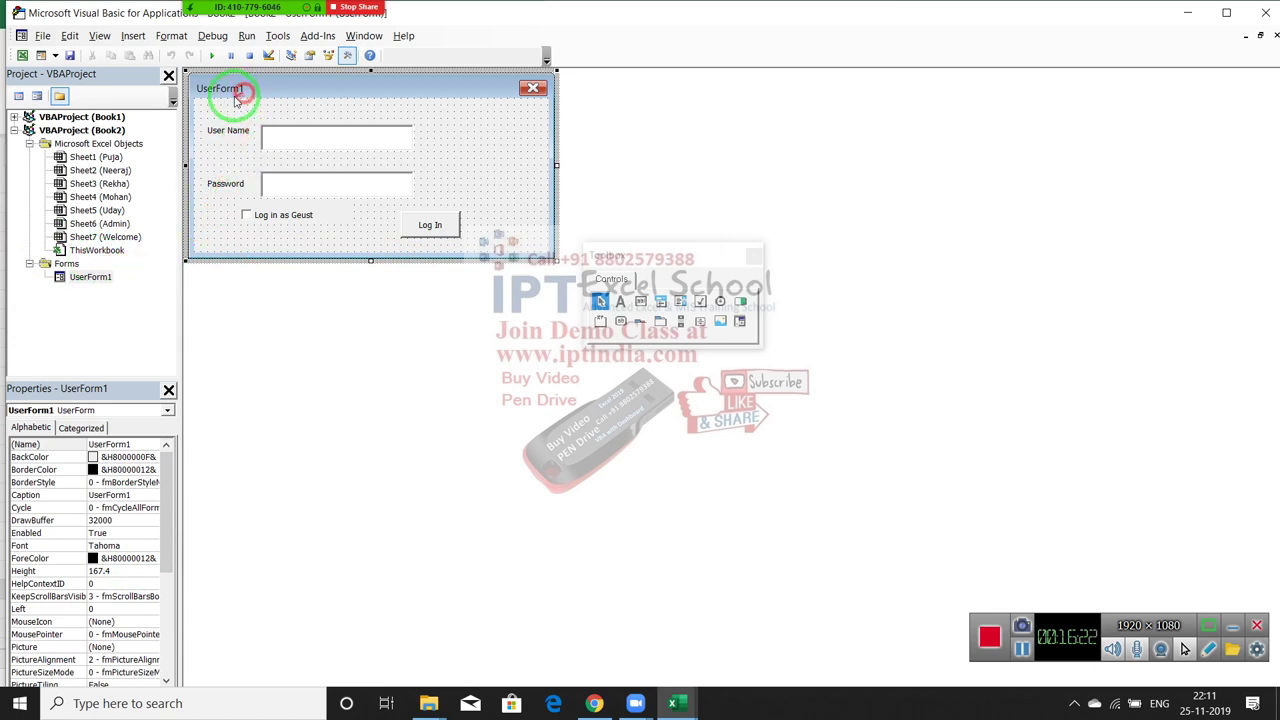
click(34, 496)
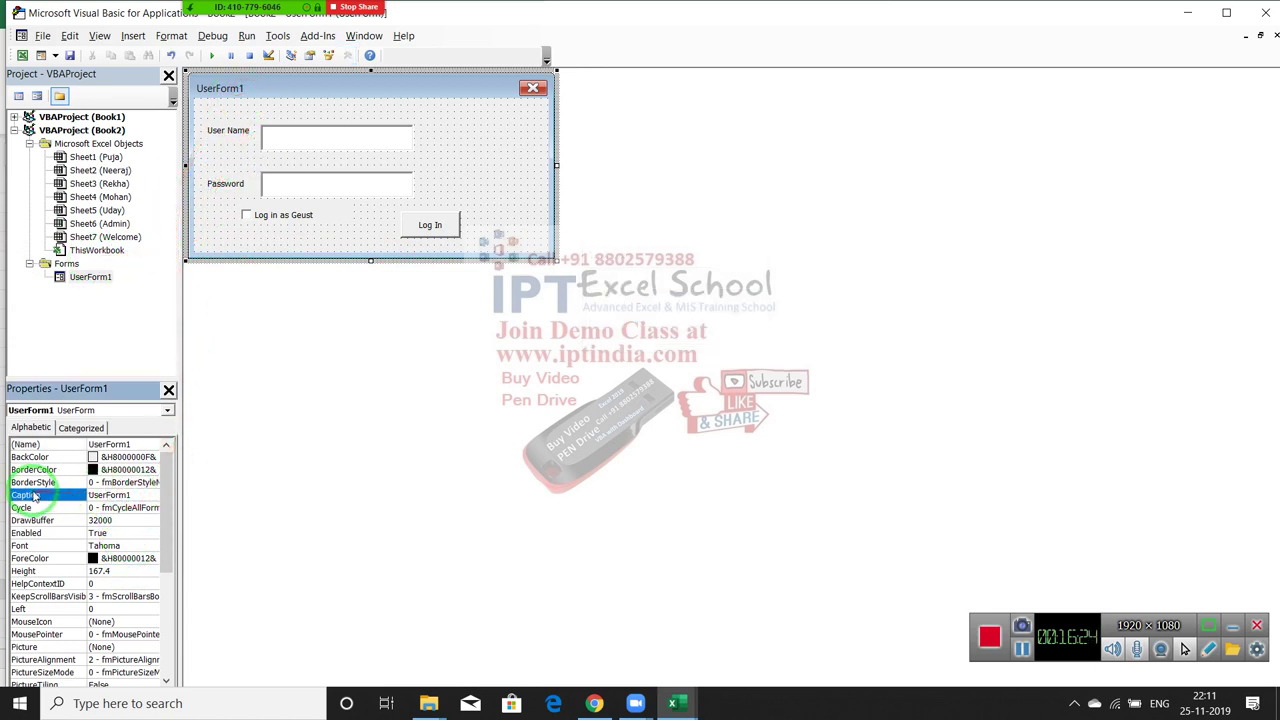
click(214, 255)
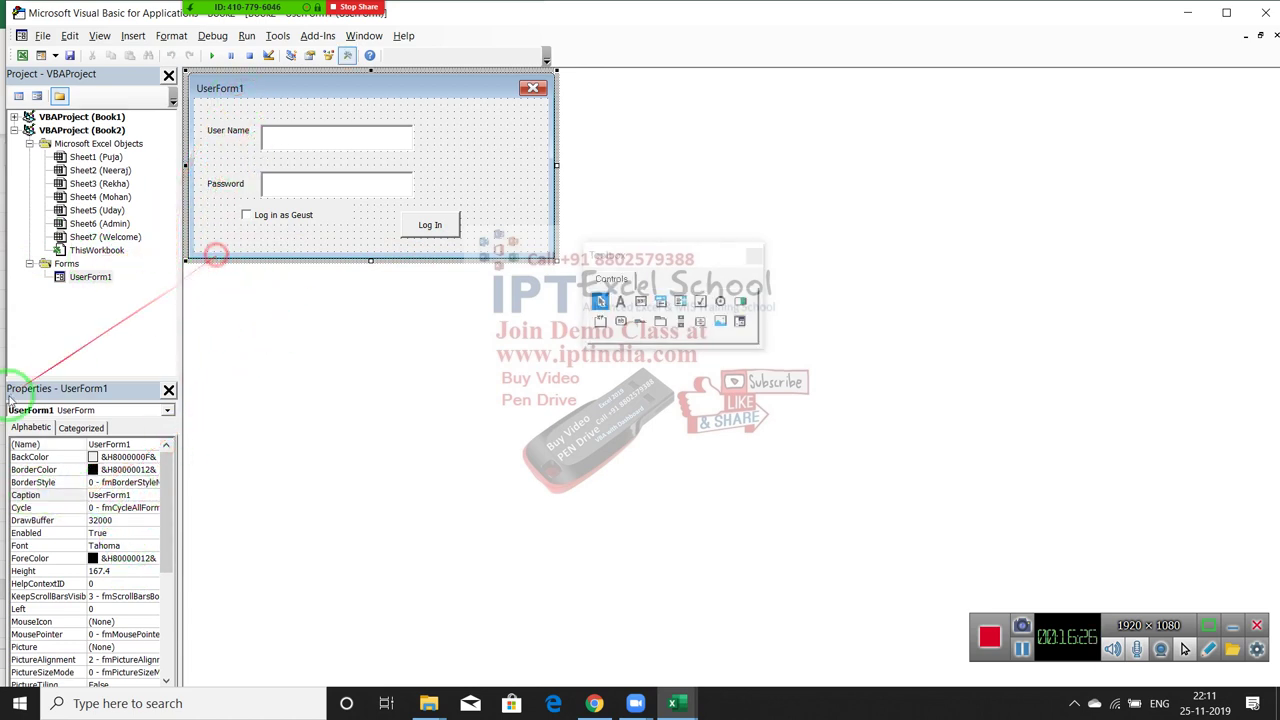
click(75, 494)
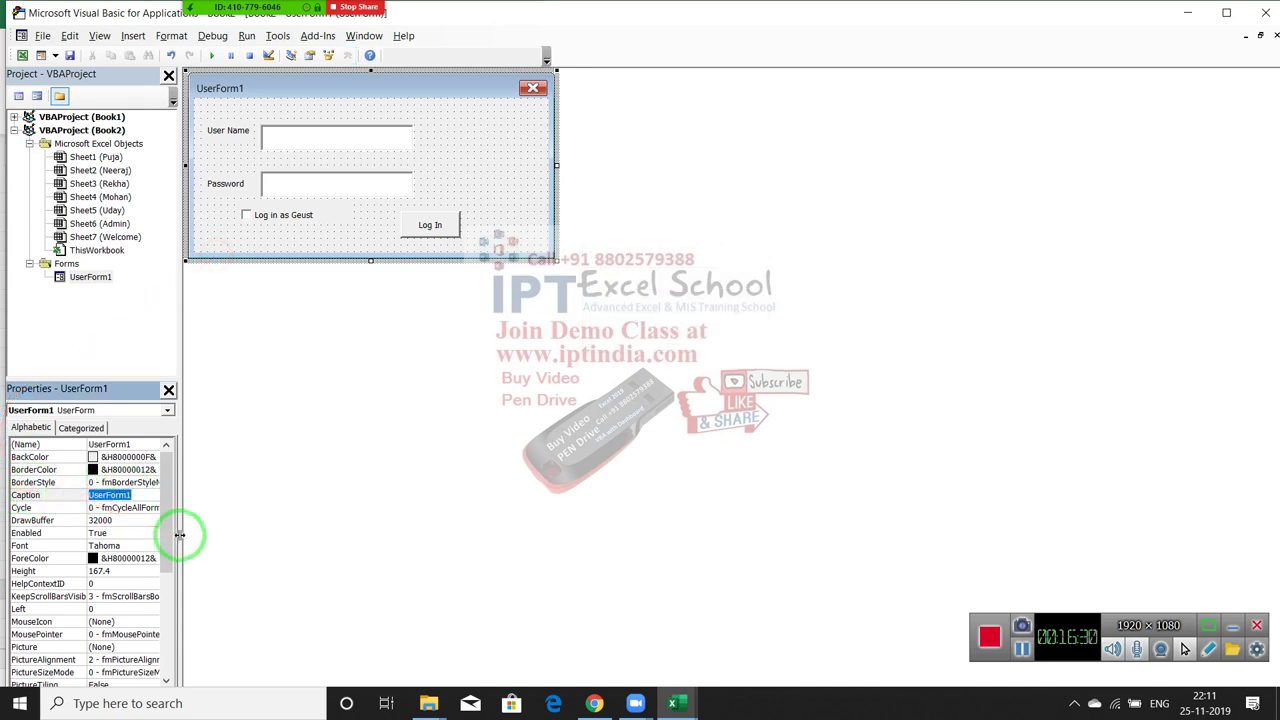
text(Log In)
click(179, 535)
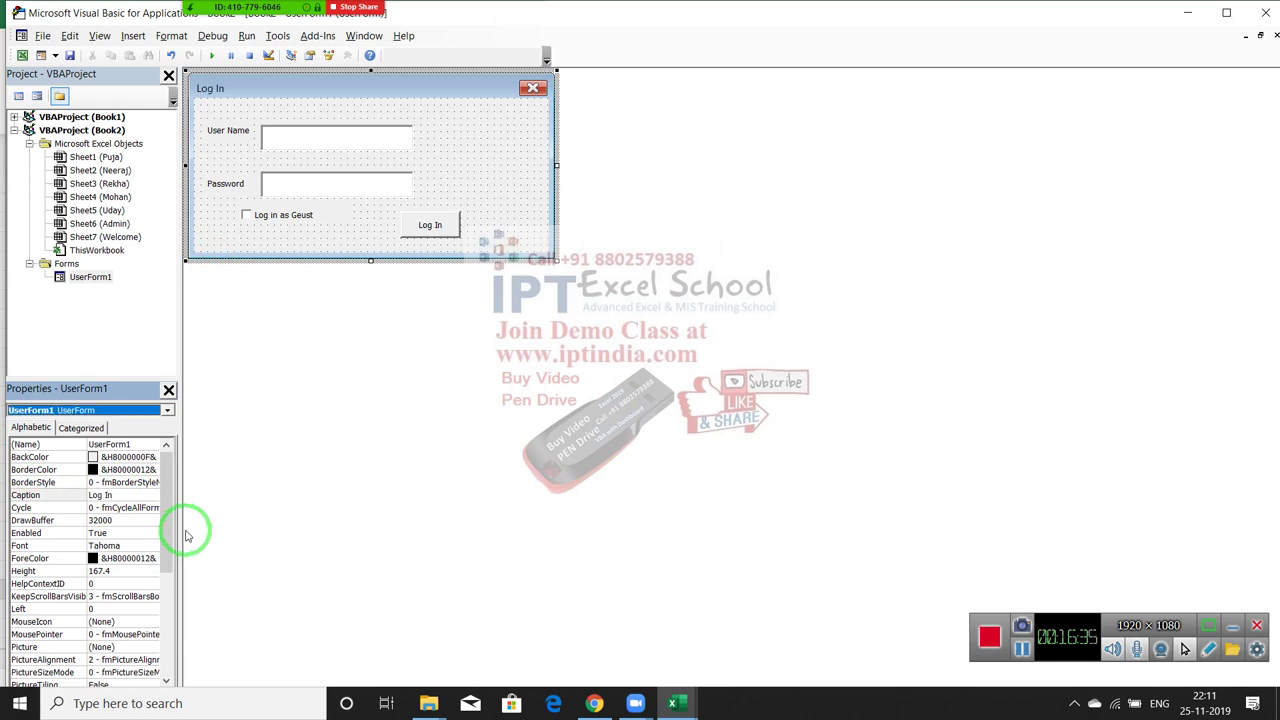
click(228, 246)
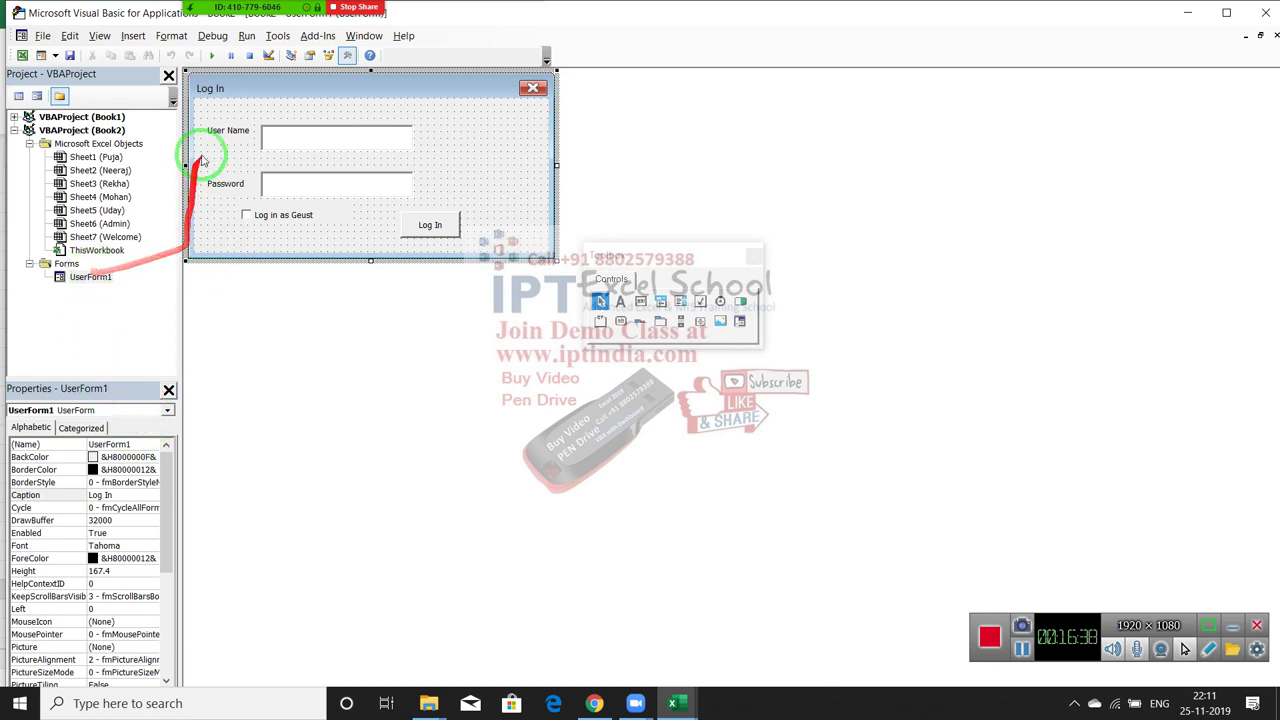
click(98, 277)
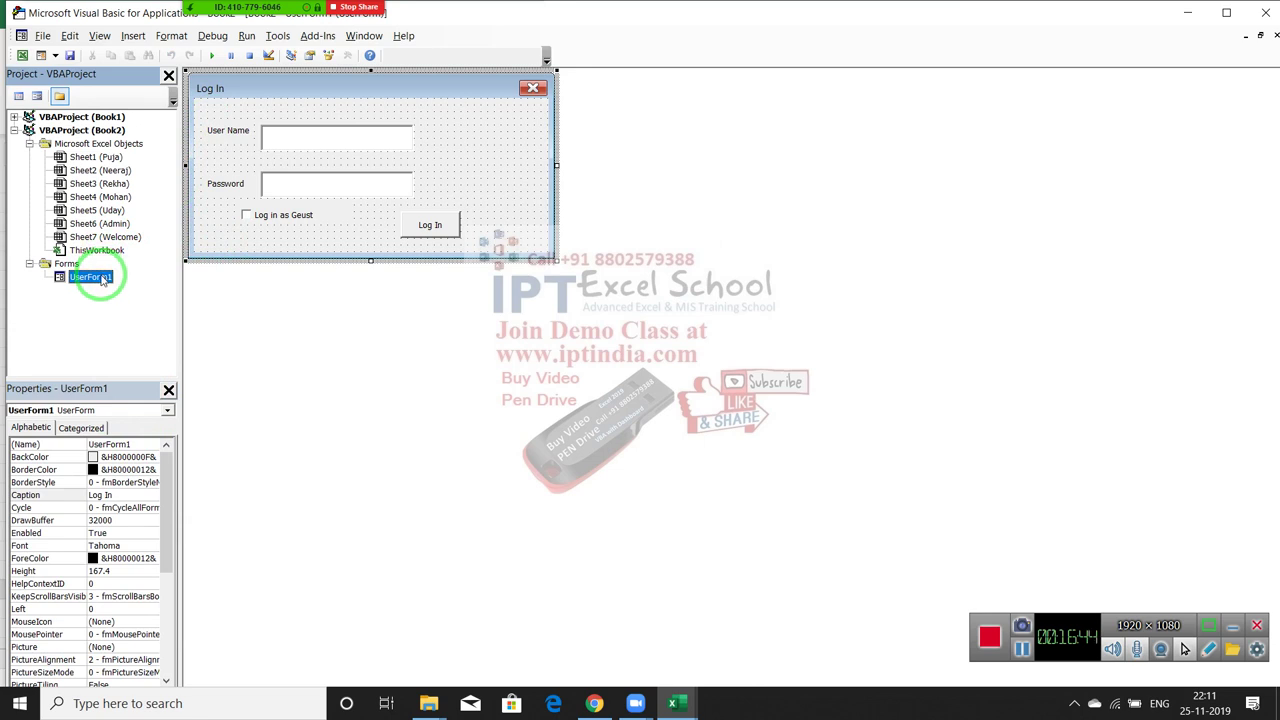
- Copy the For k loop that hides sheets 1 to 6 from the Log In button's code
double_click(430, 224)
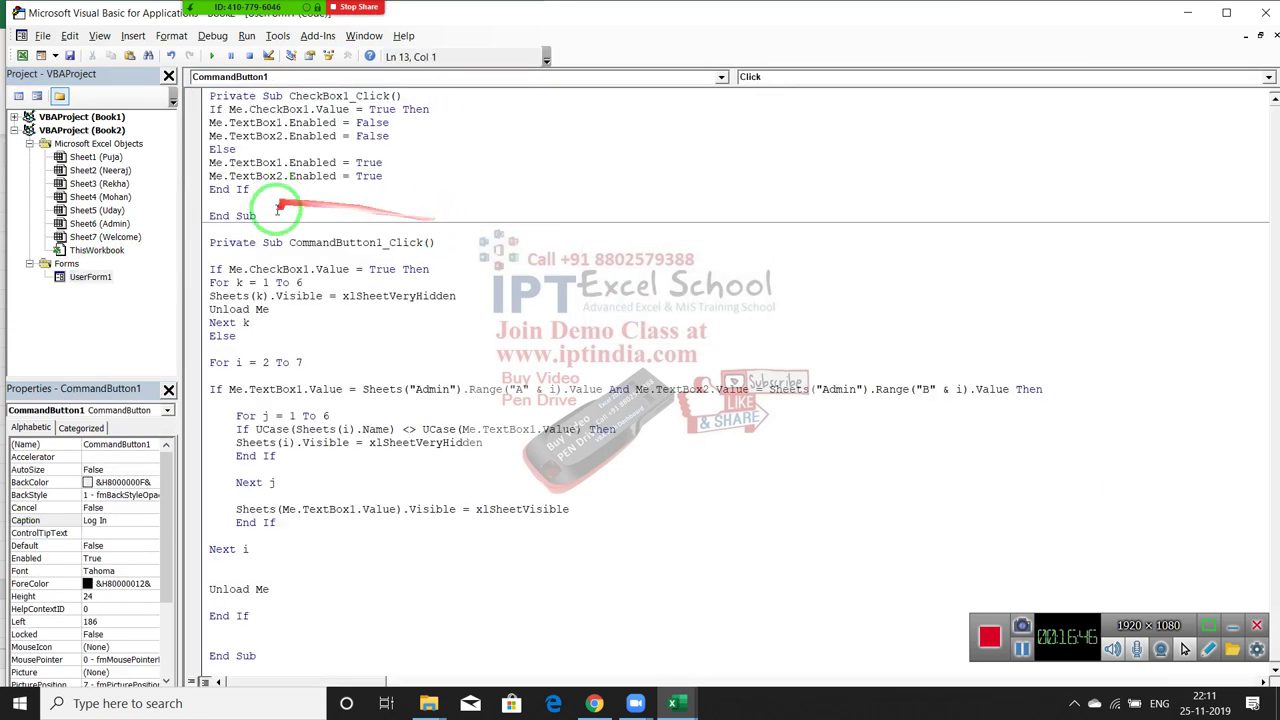
click(250, 309)
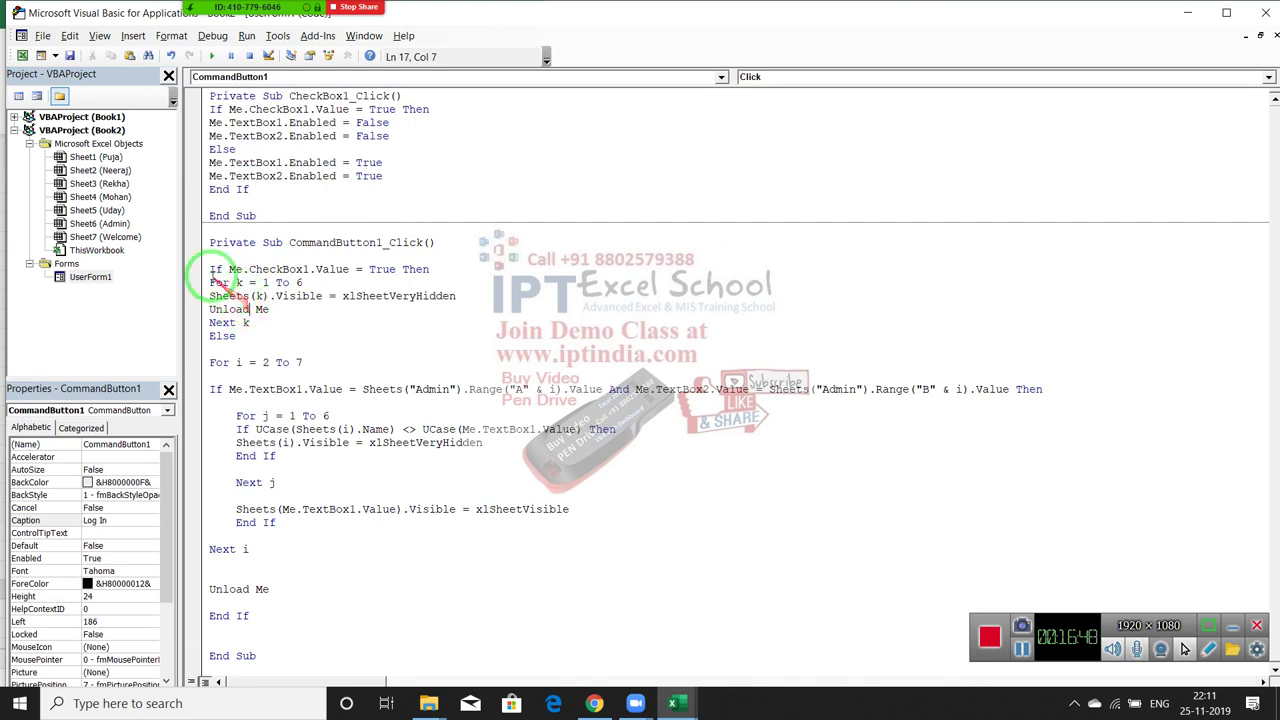
click(222, 270)
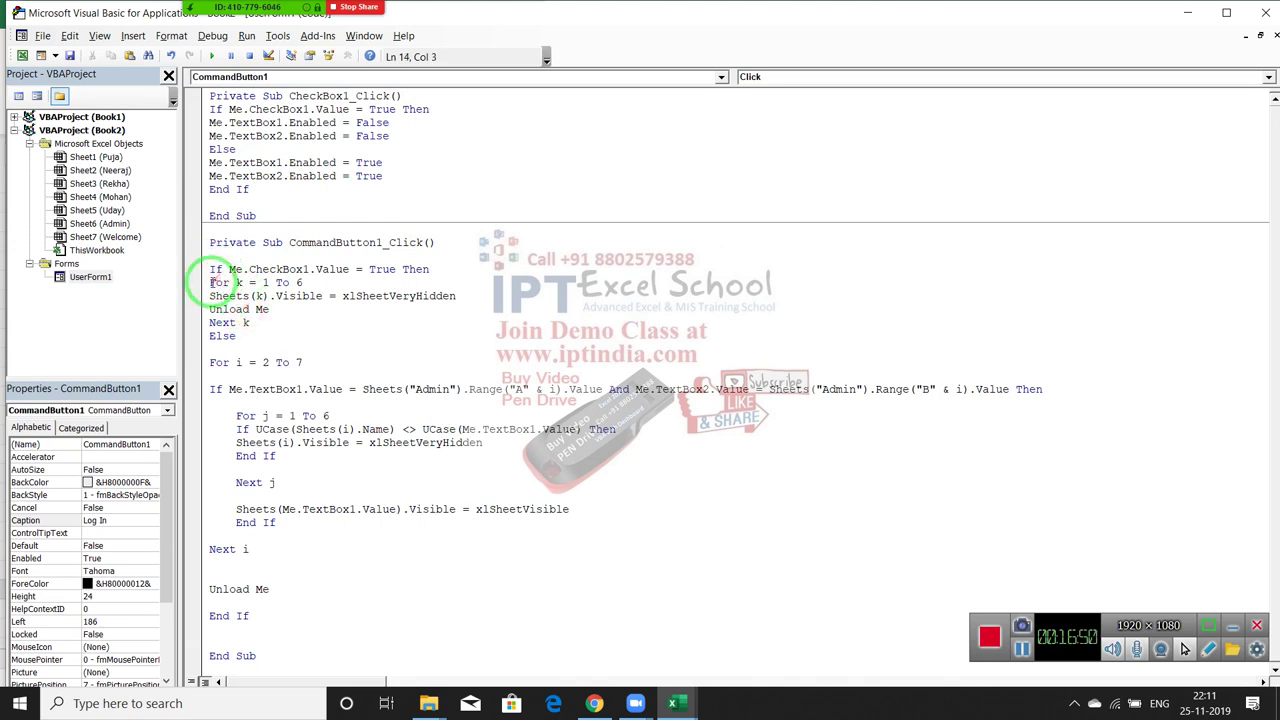
drag(211, 283, 453, 296)
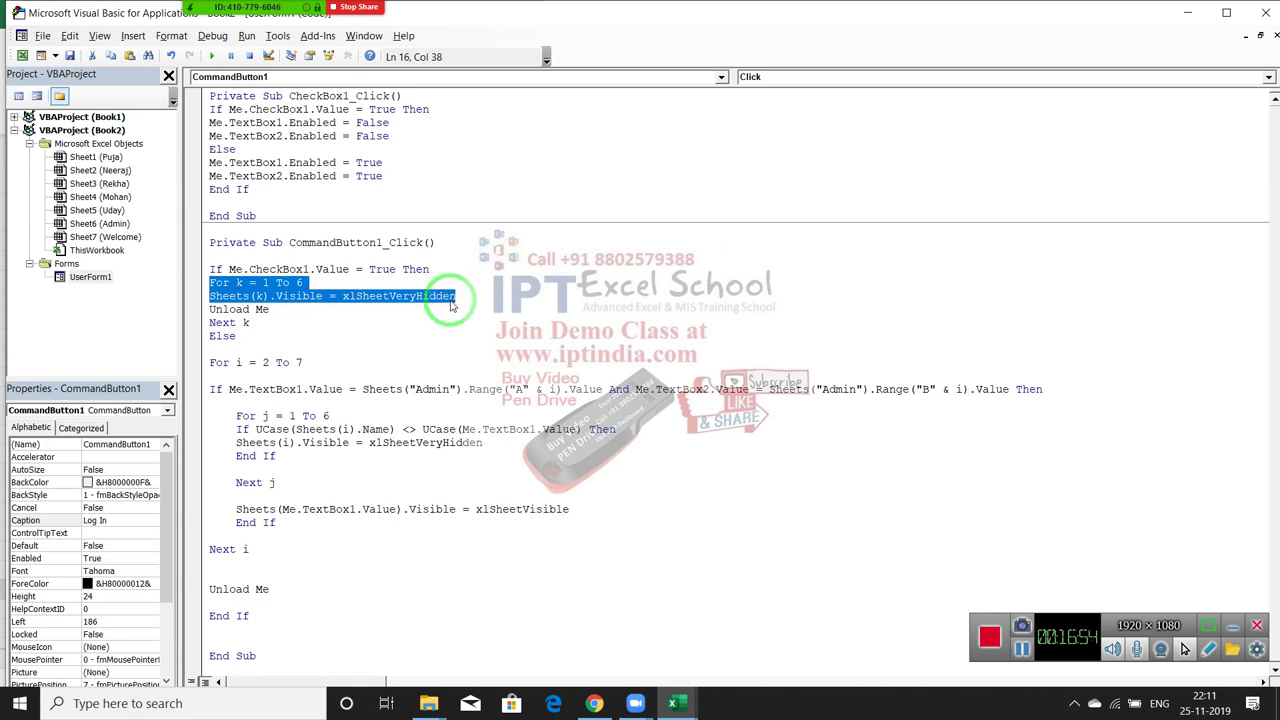
- Add a ThisWorkbook Workbook_Open sub with the pasted loop, UserForm1.Show, and Next i corrected to Next k
double_click(97, 250)
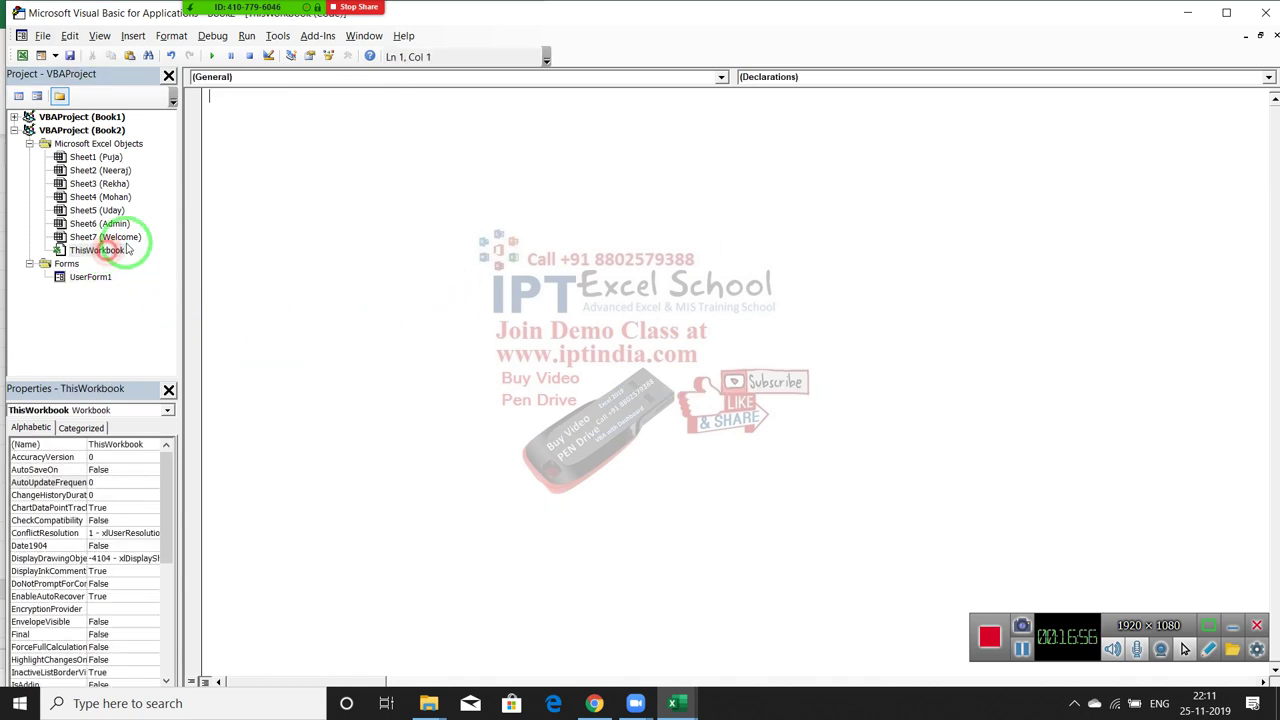
click(240, 77)
click(240, 102)
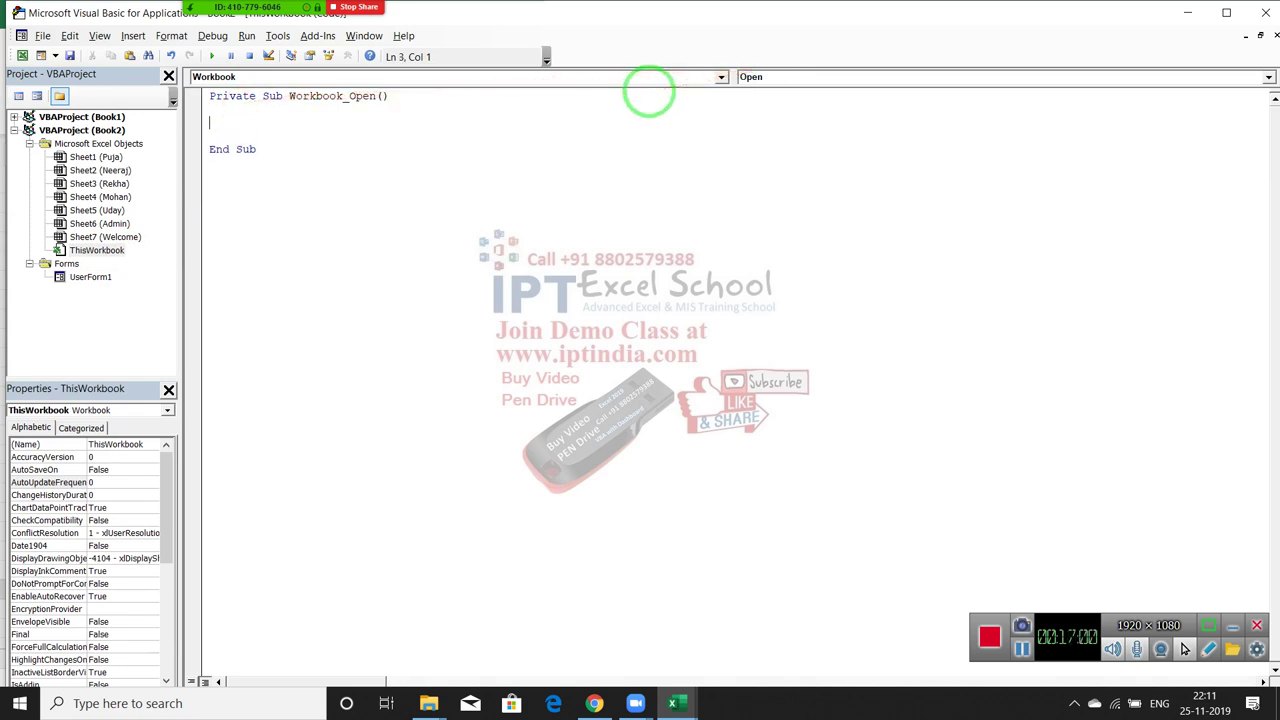
text(For k = 1 To 6 Sheets(k).Visible = xlSheetVeryHidden)
text(userform1)
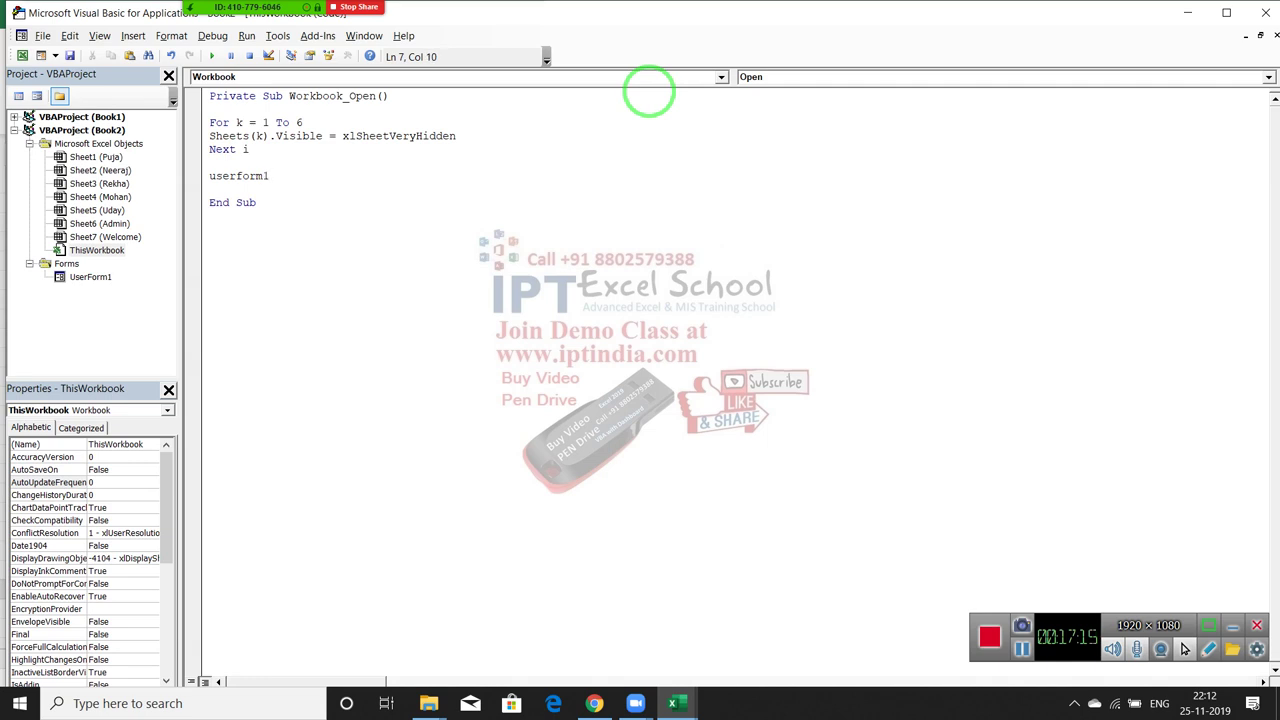
text(.sh)
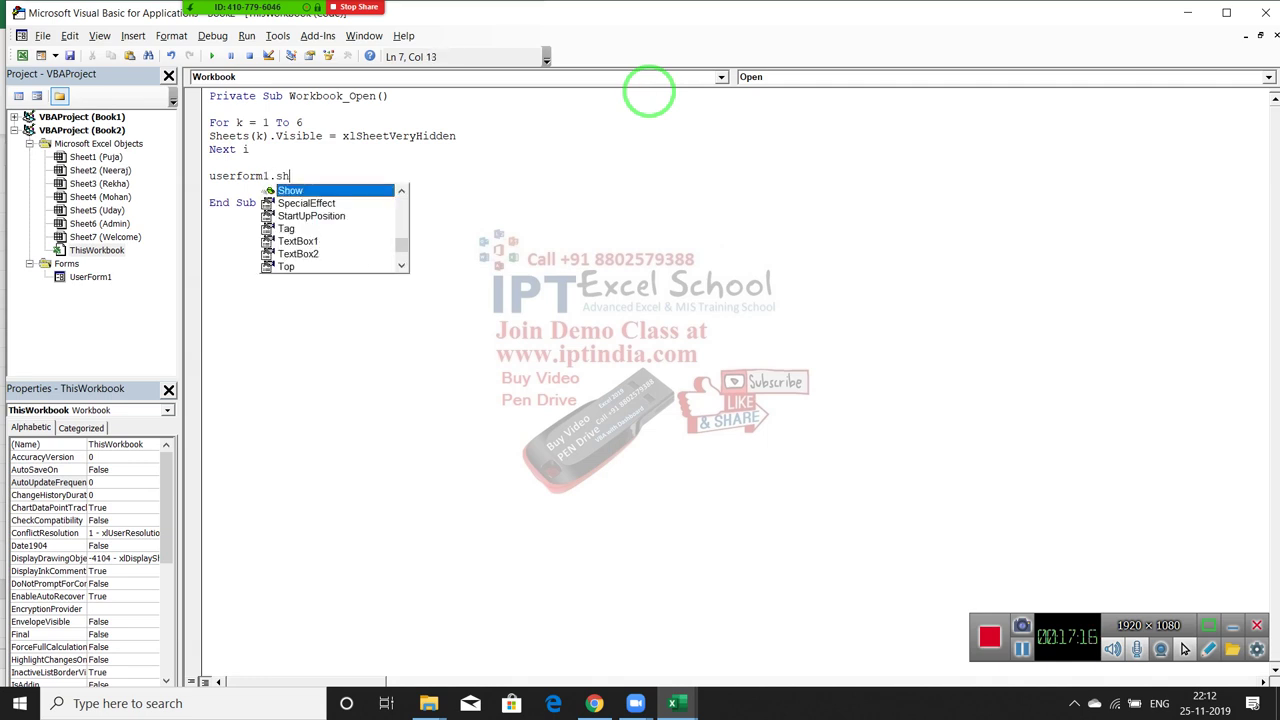
key(Tab)
click(472, 240)
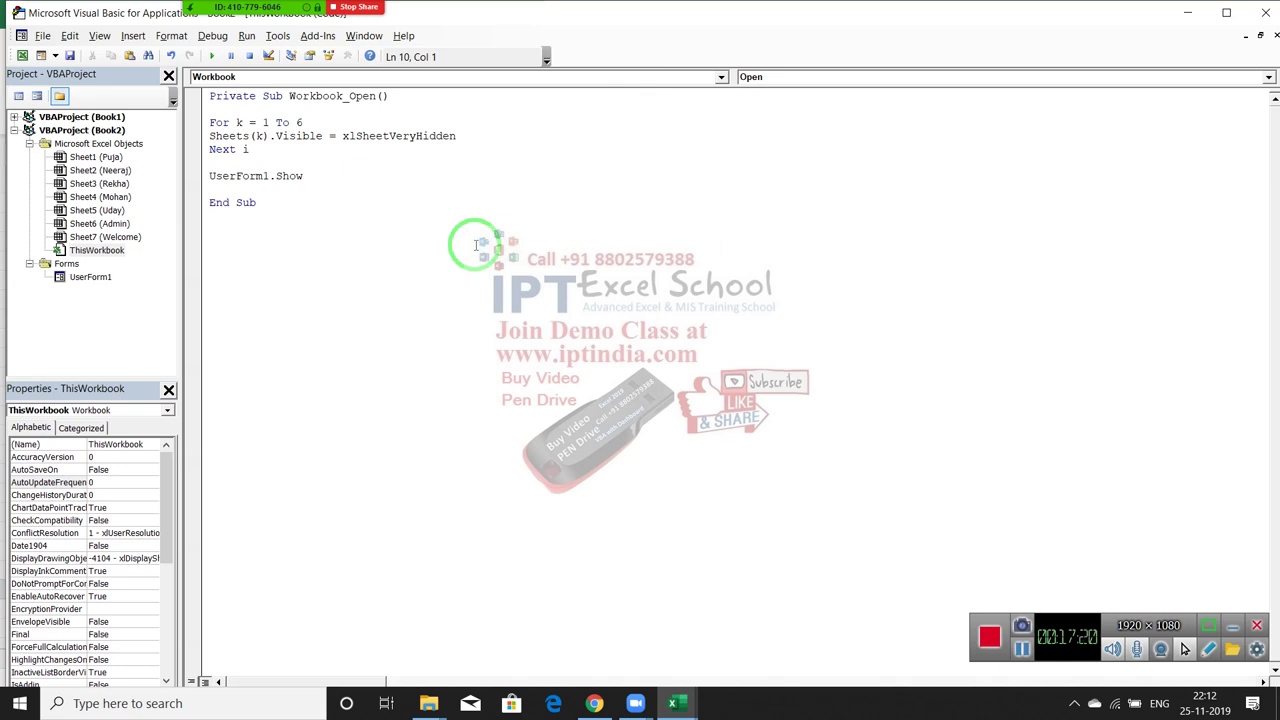
click(329, 171)
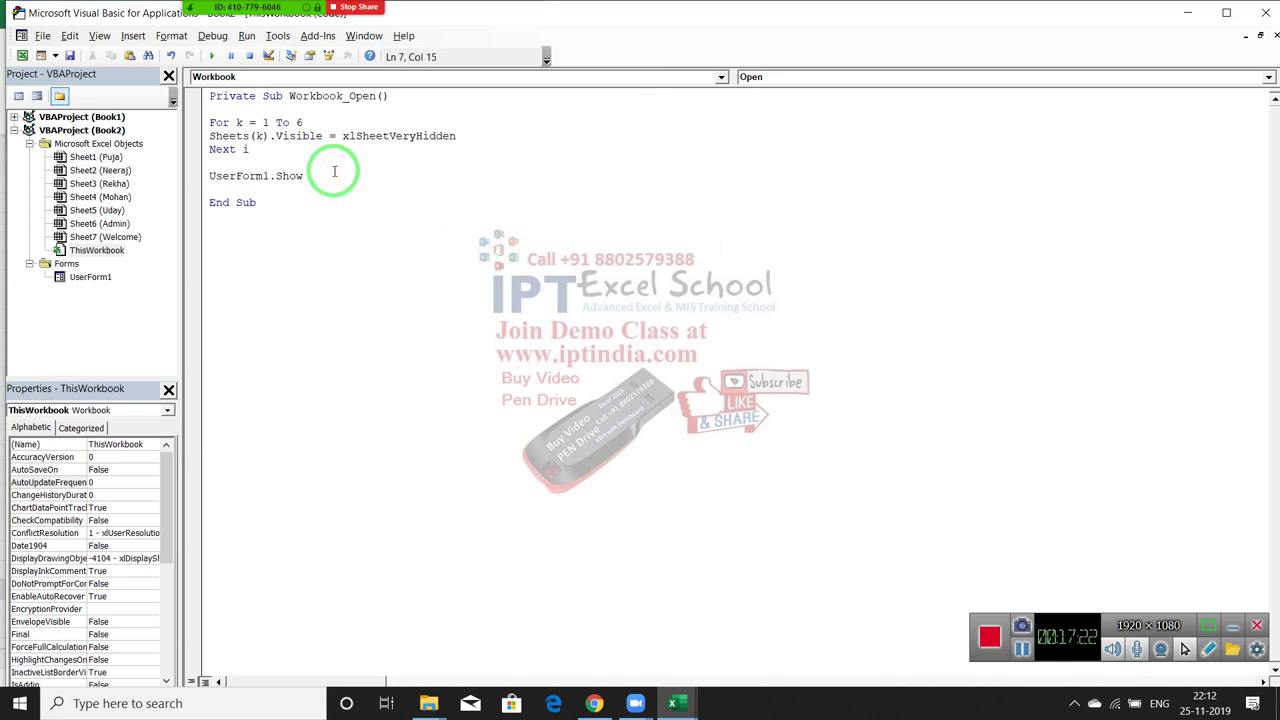
click(250, 152)
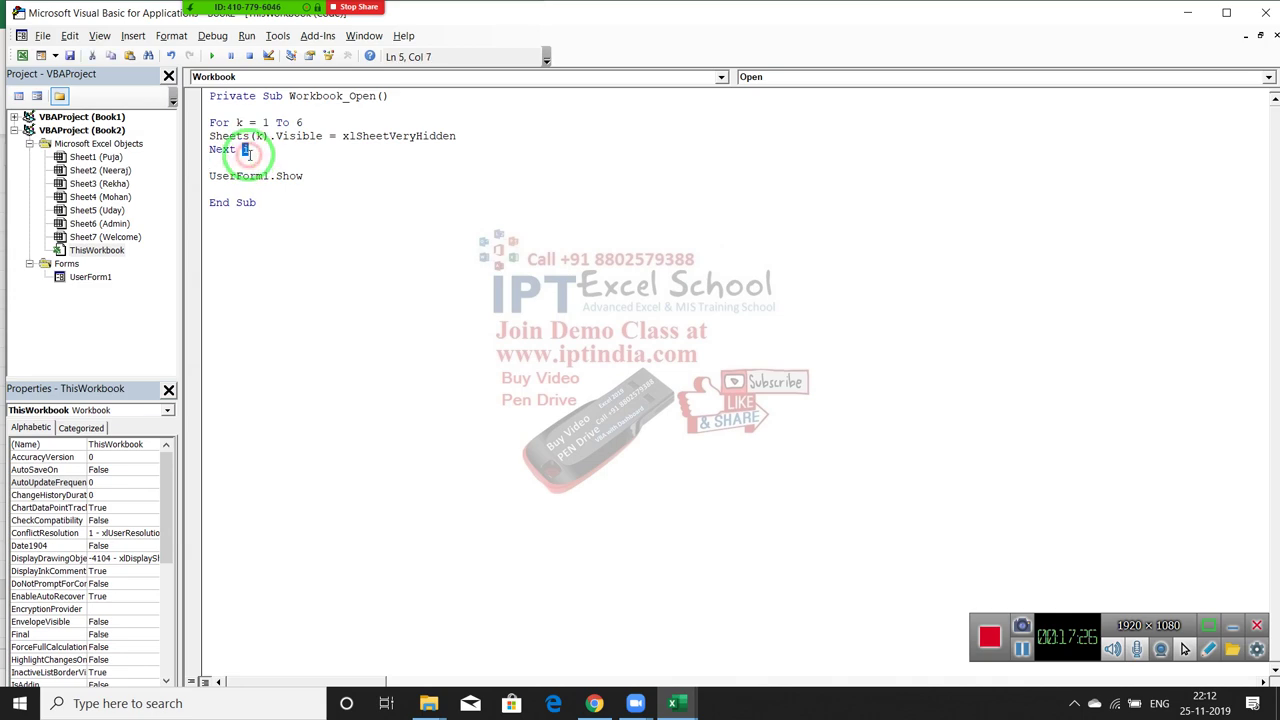
text(k)
click(304, 215)
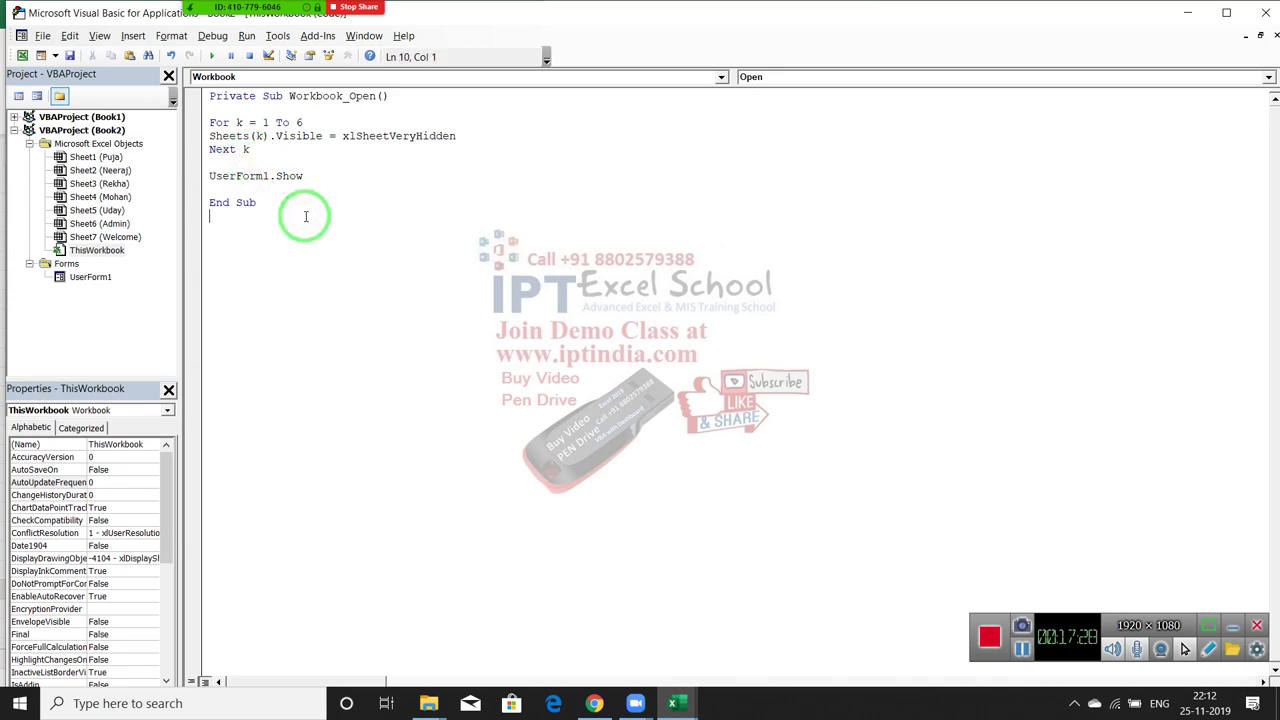
- Close the workbook and save it to the Desktop as 'Log', an Excel Macro-Enabled Workbook
click(1187, 12)
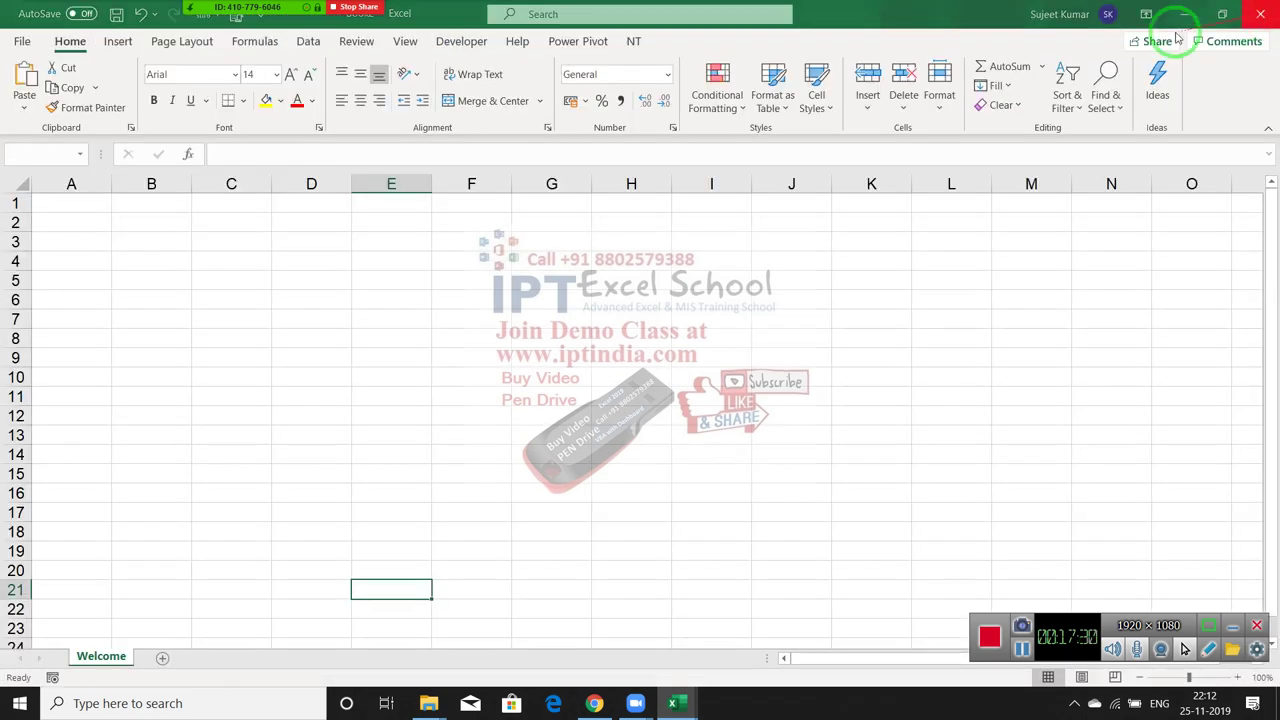
click(570, 395)
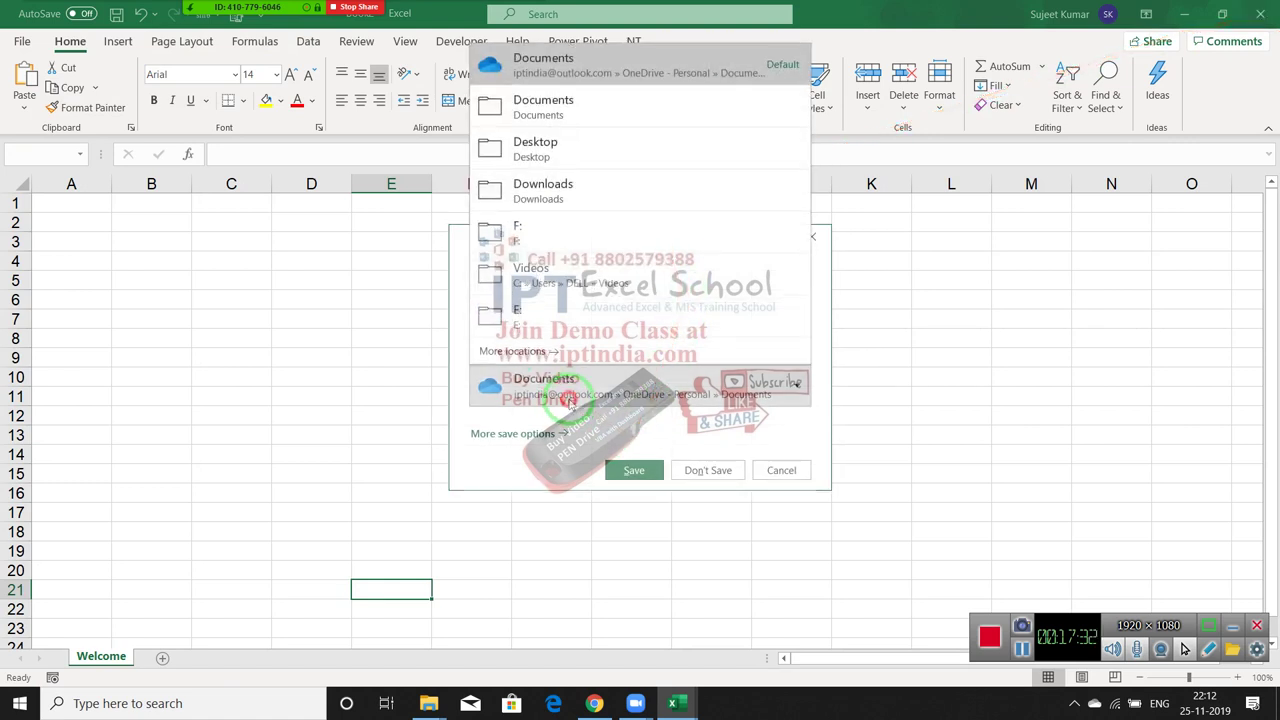
click(548, 435)
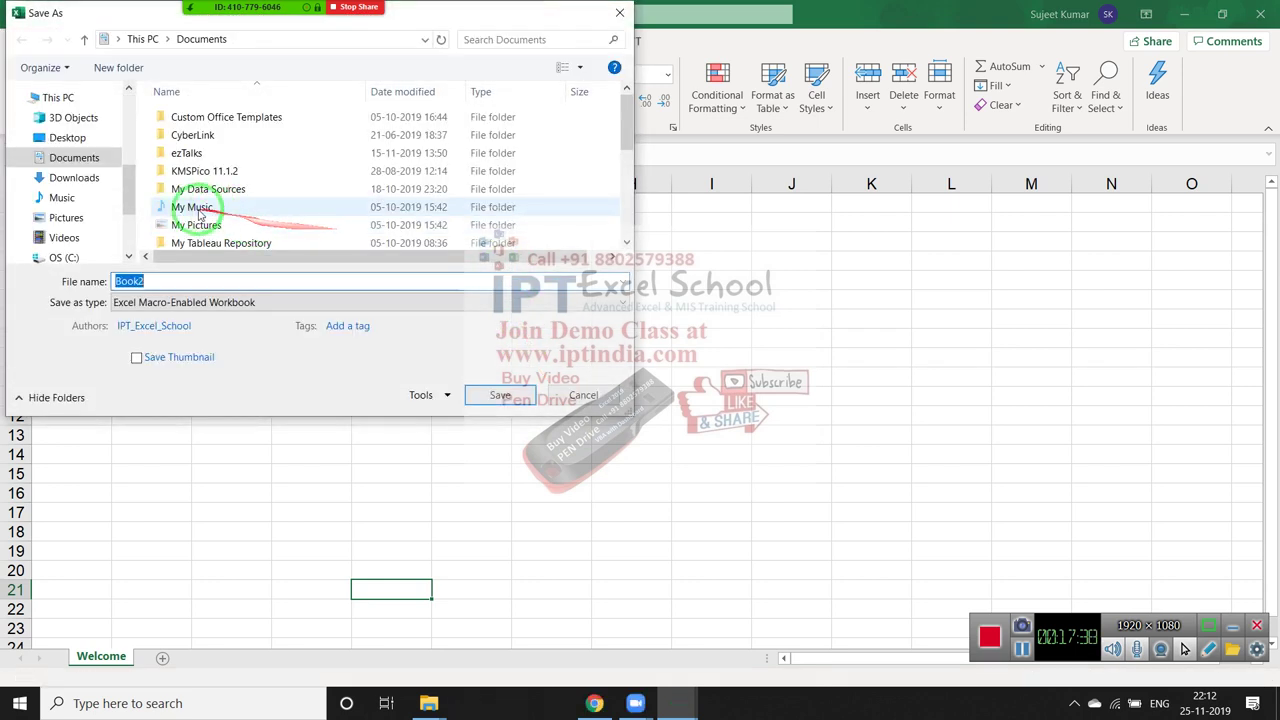
click(67, 137)
text(Log)
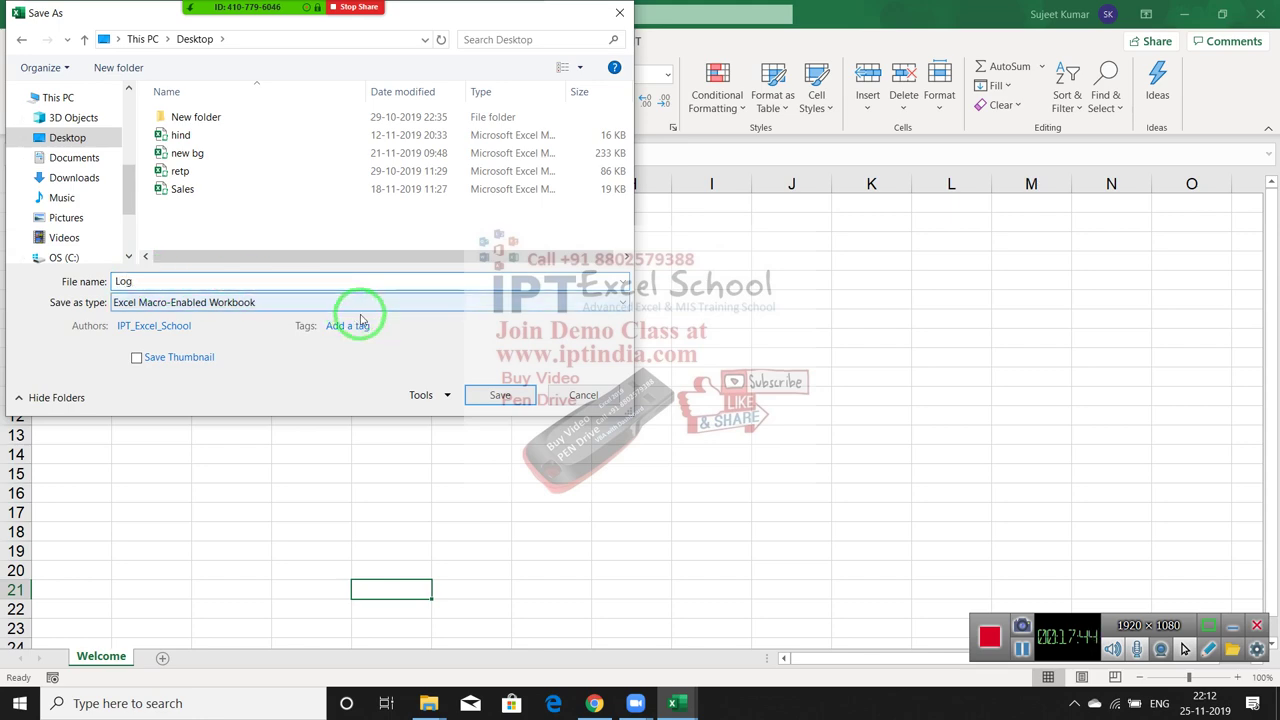
click(478, 400)
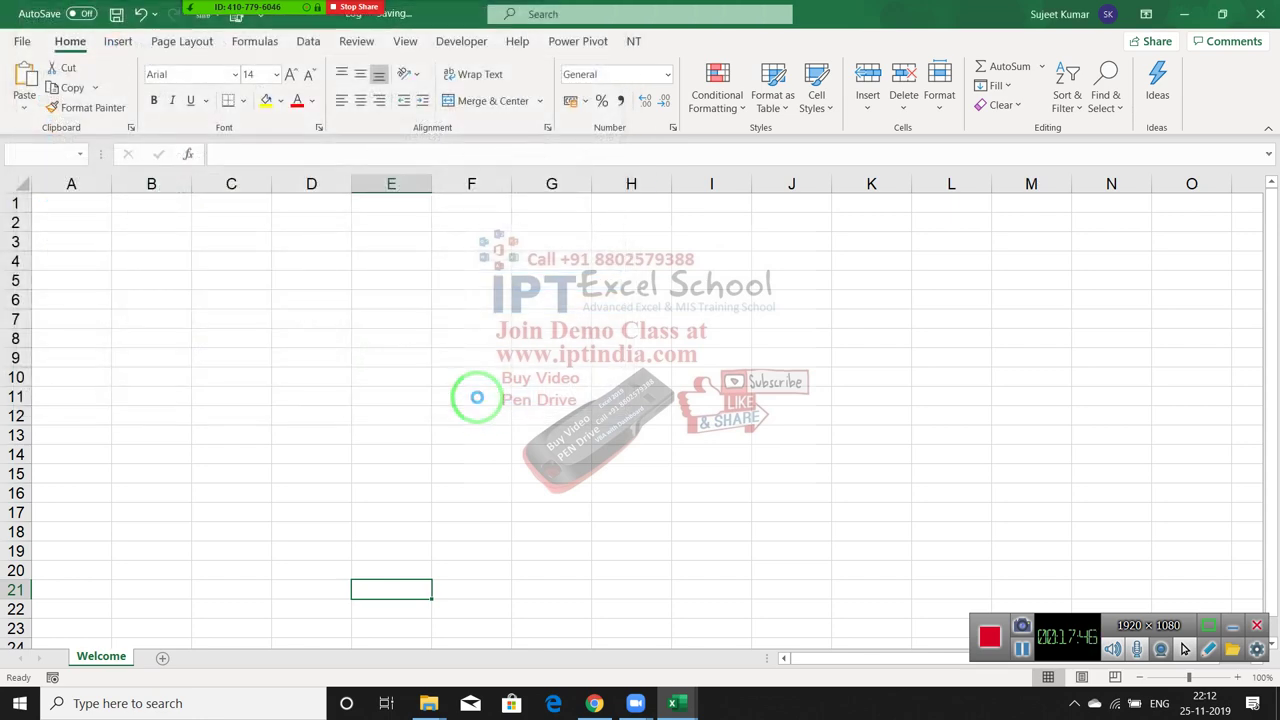
- Open Log.xlsm from the Desktop and bring Excel forward to the auto-shown Log In form
click(1260, 14)
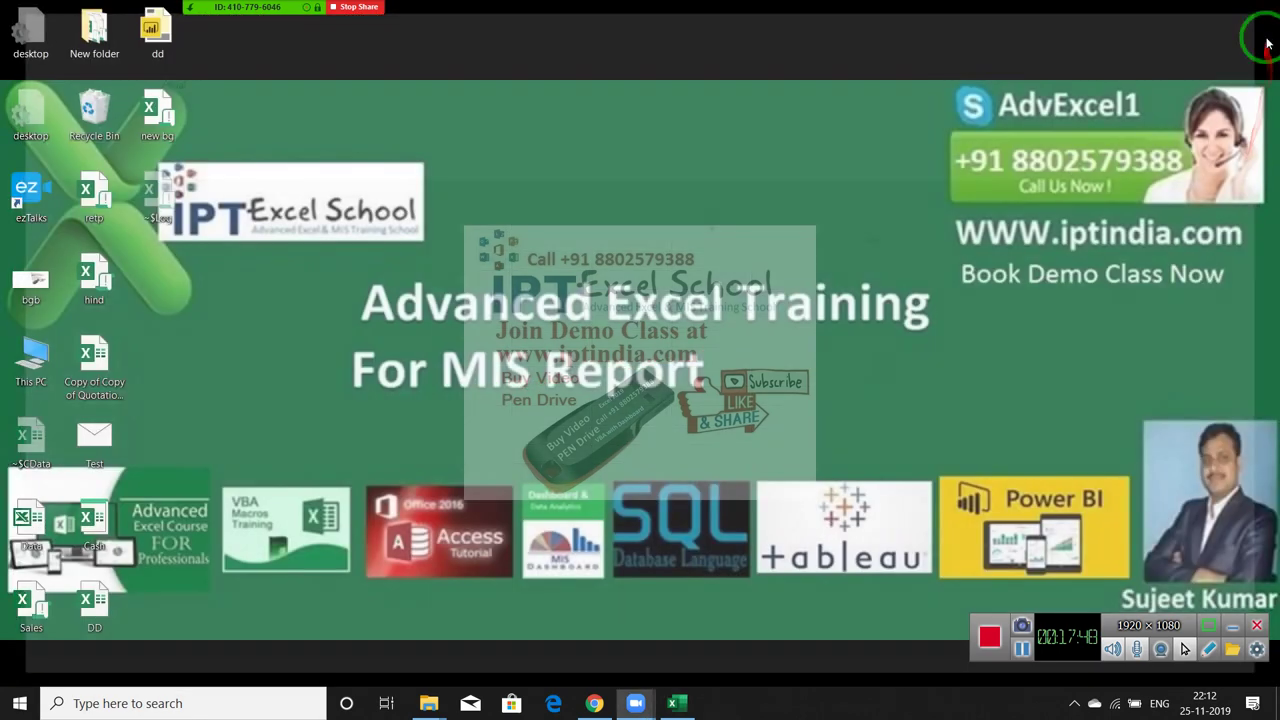
click(149, 205)
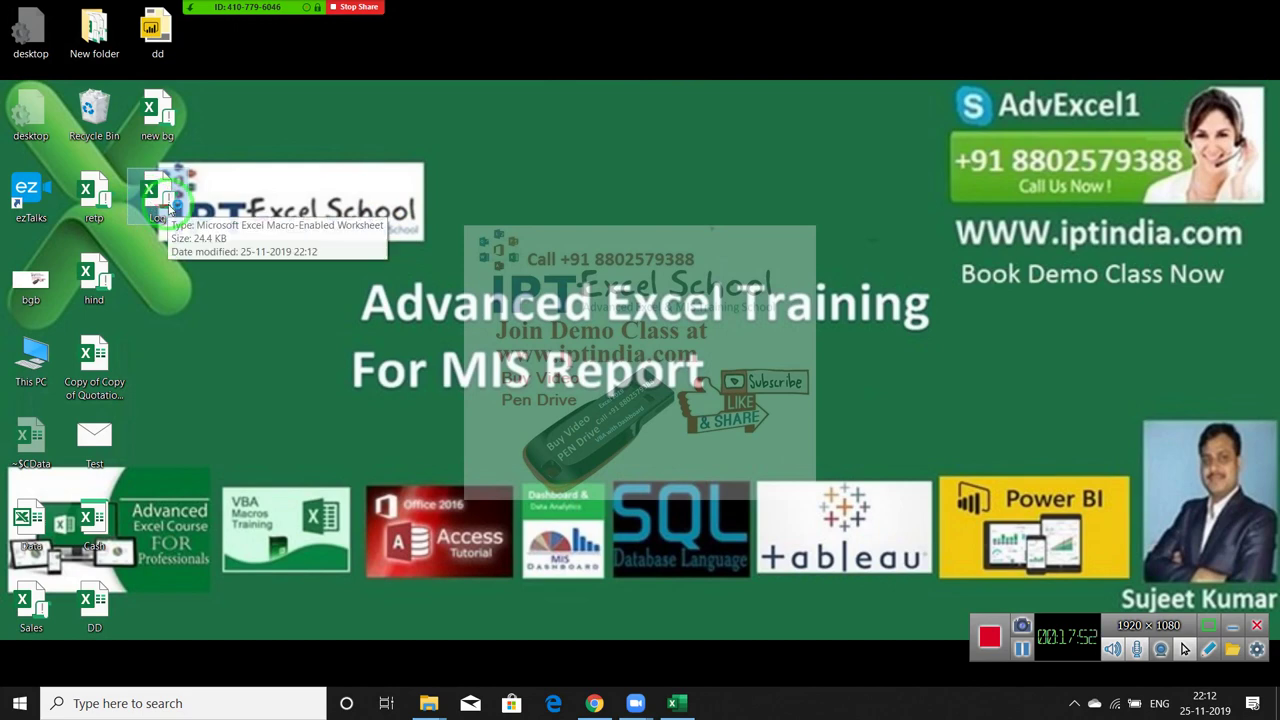
click(290, 241)
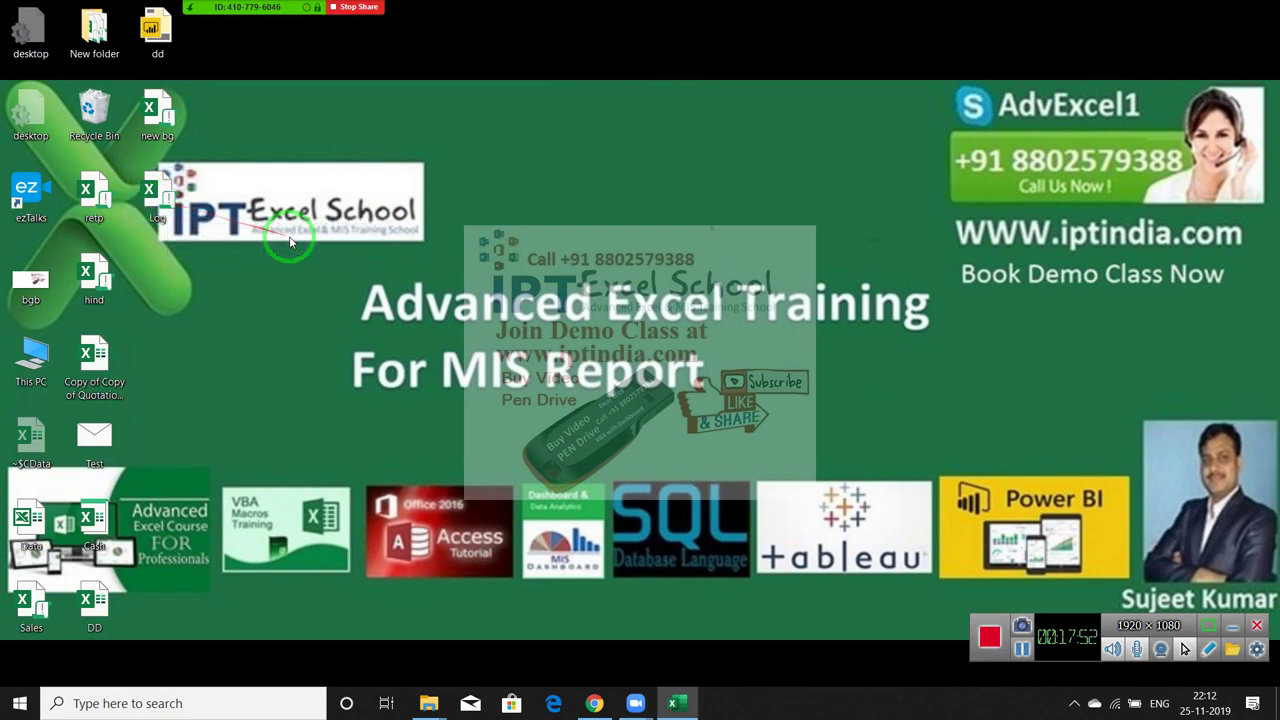
click(675, 703)
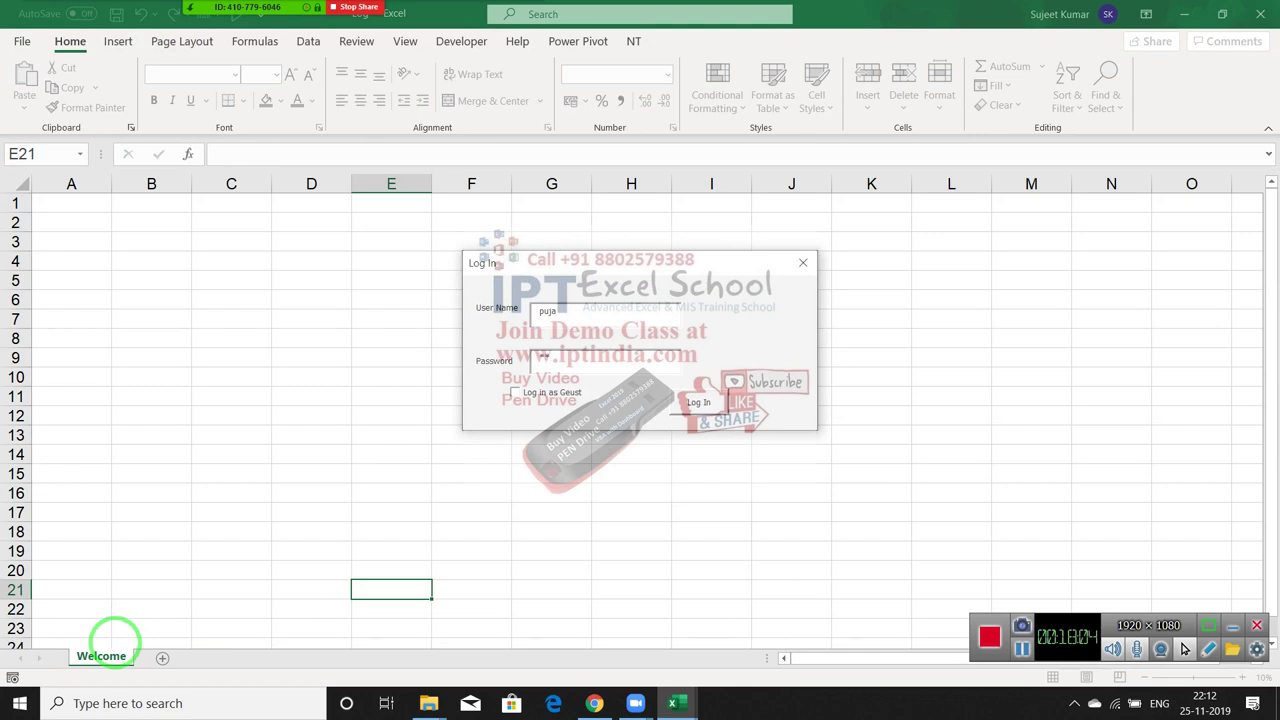
- Log in with the filled-in credentials and check that only the Puja and Welcome sheets appear
click(698, 409)
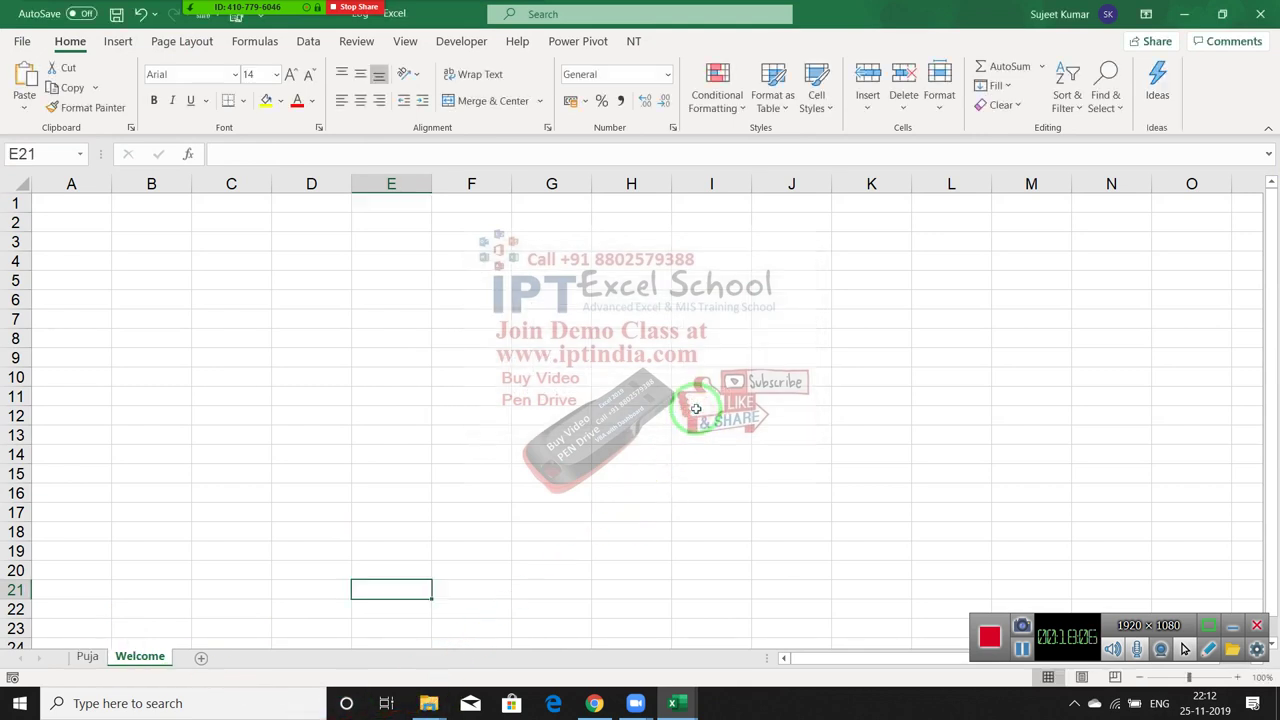
click(87, 656)
click(116, 433)
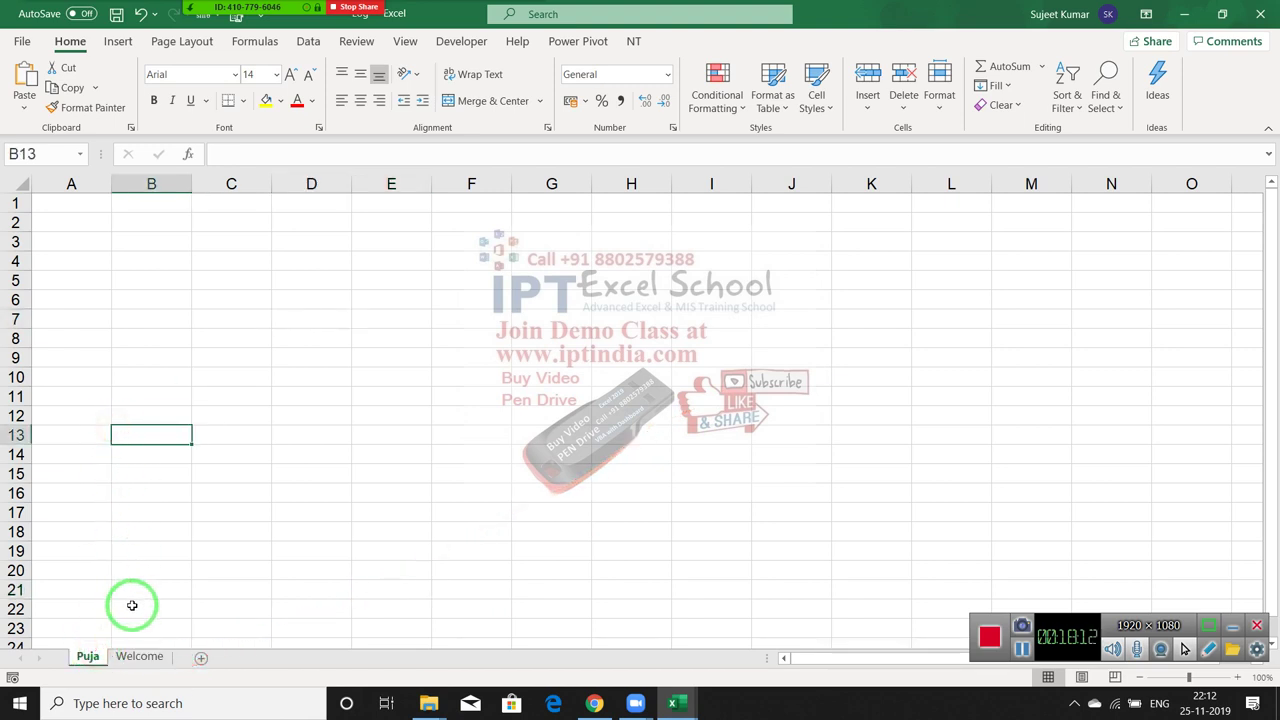
click(140, 656)
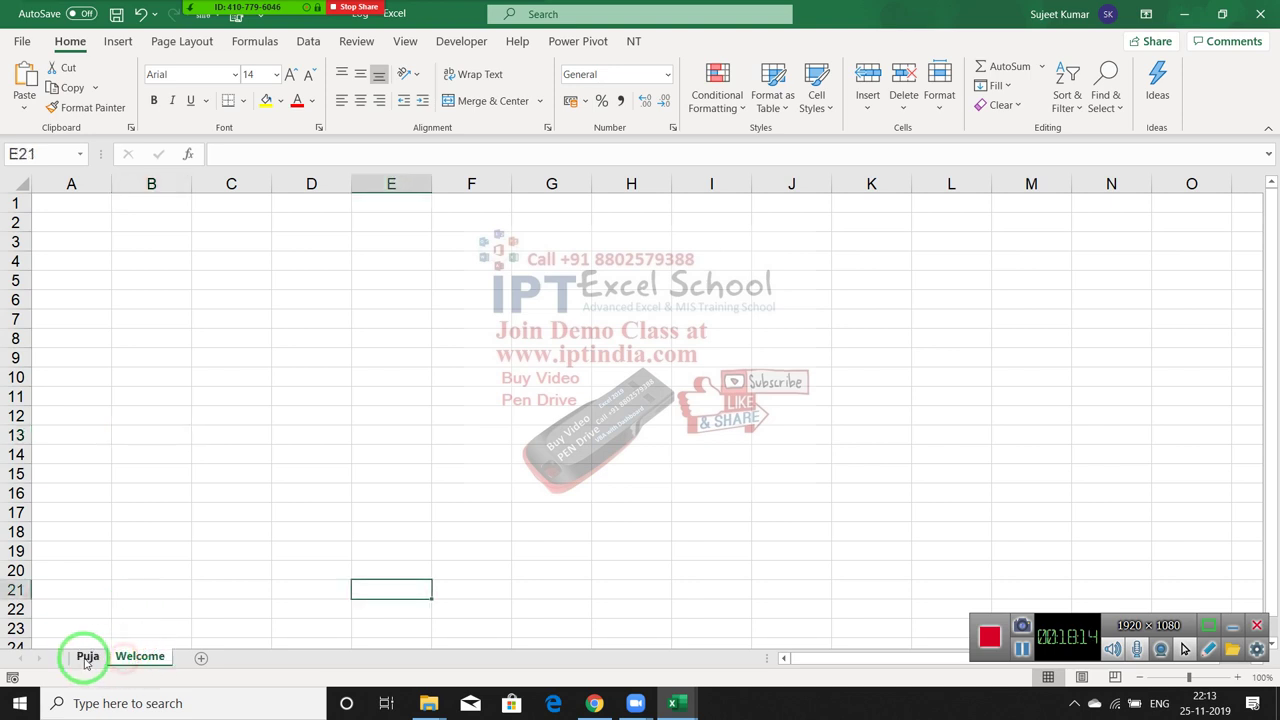
click(88, 656)
click(135, 656)
click(87, 656)
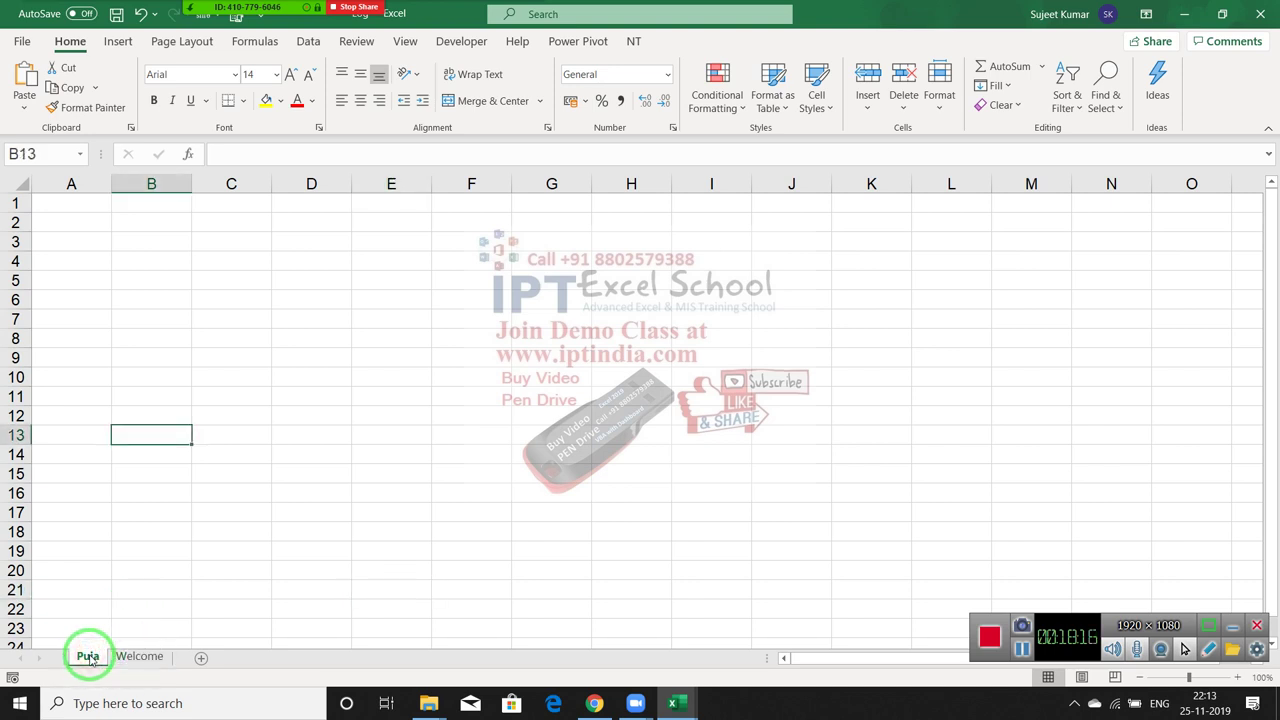
click(125, 656)
click(89, 656)
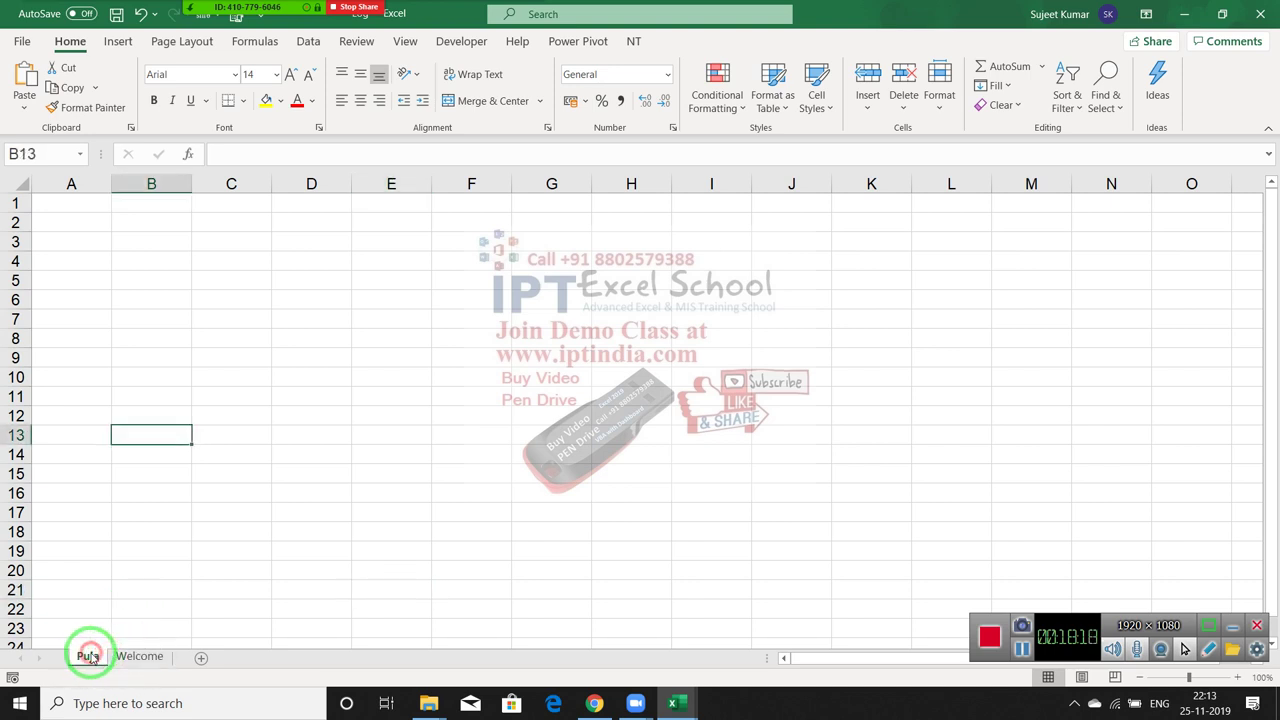
- On the Puja sheet, select A1 and browse the Developer tab's Insert controls list
click(65, 204)
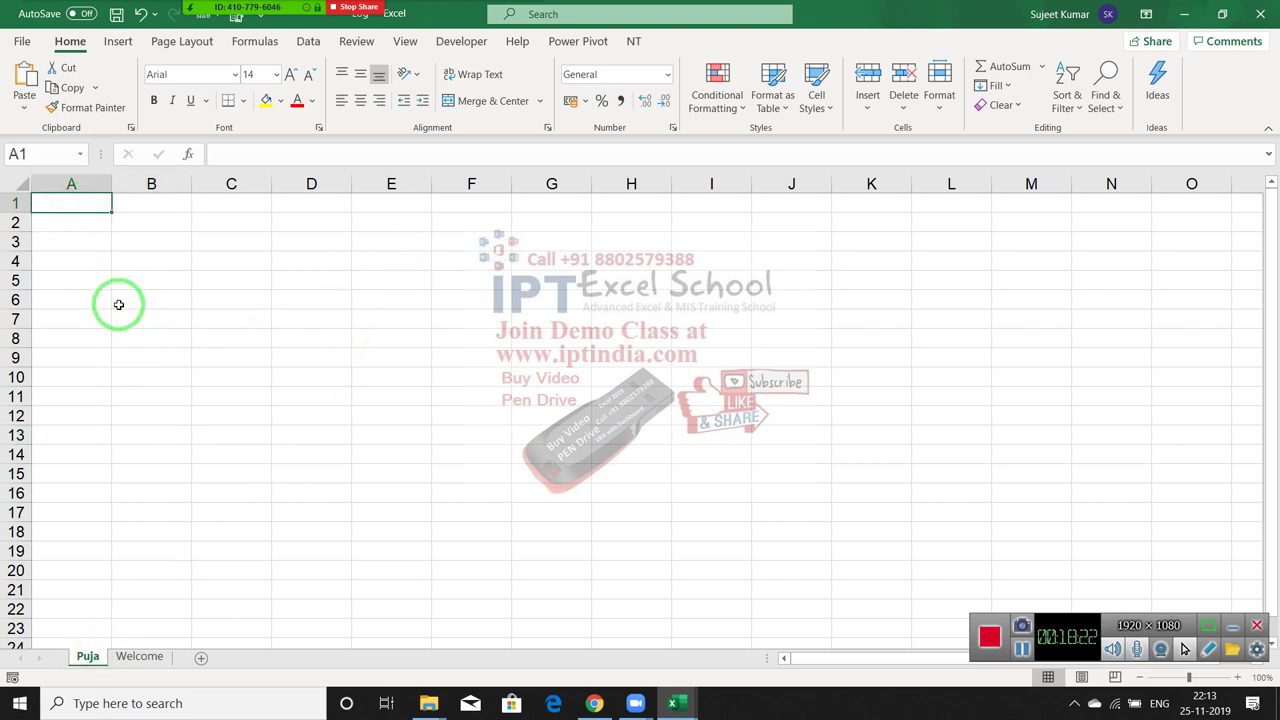
click(448, 45)
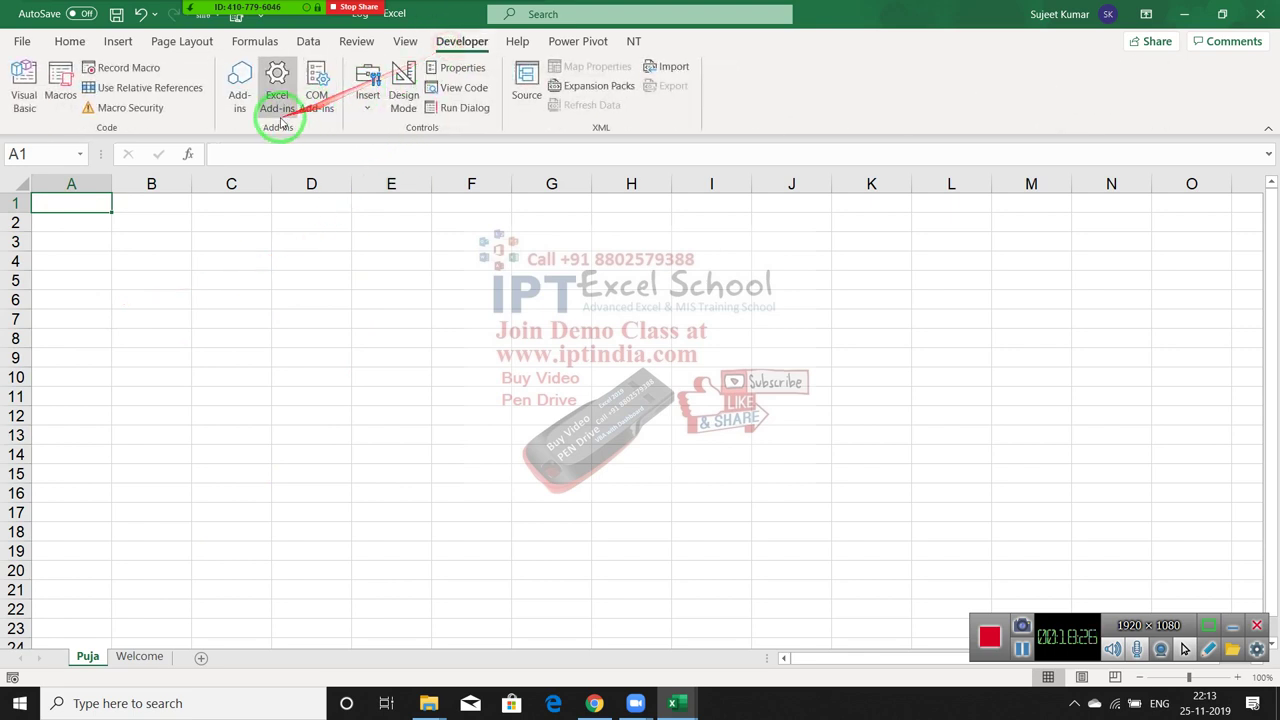
click(364, 104)
click(269, 217)
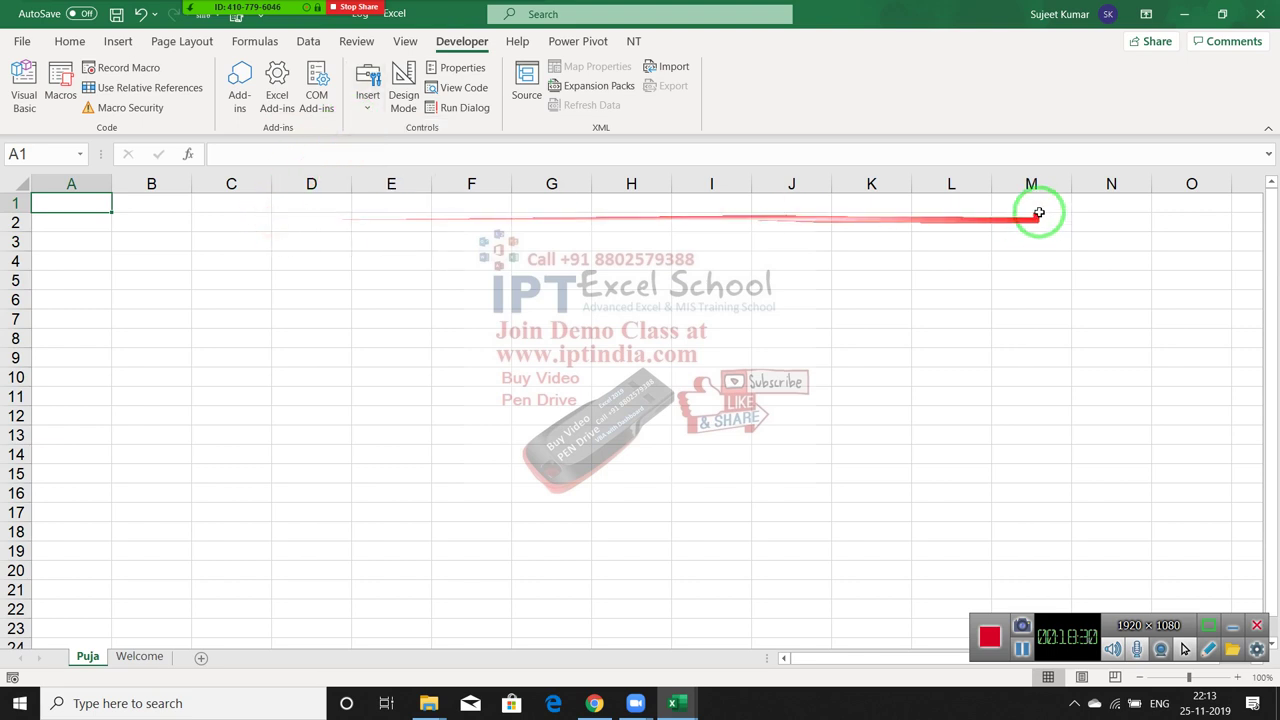
click(949, 203)
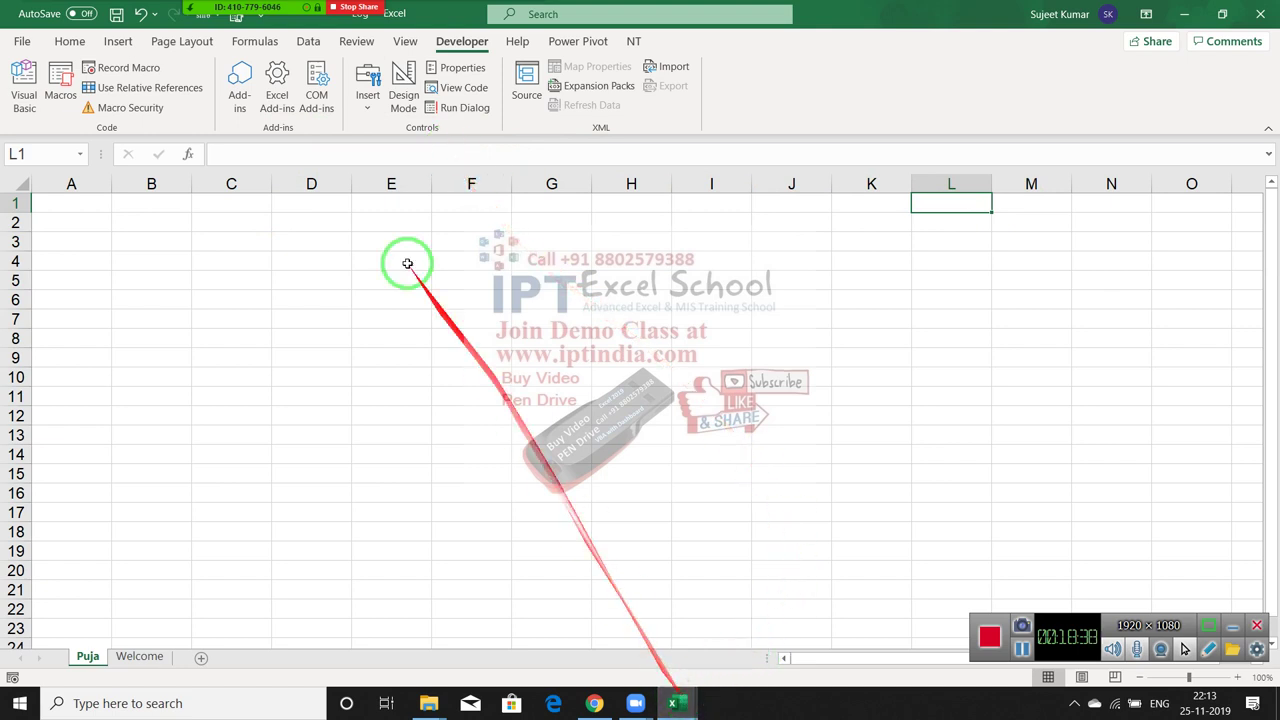
- In the VBA Editor, insert a new module and start a Sub chnlog() macro
click(24, 85)
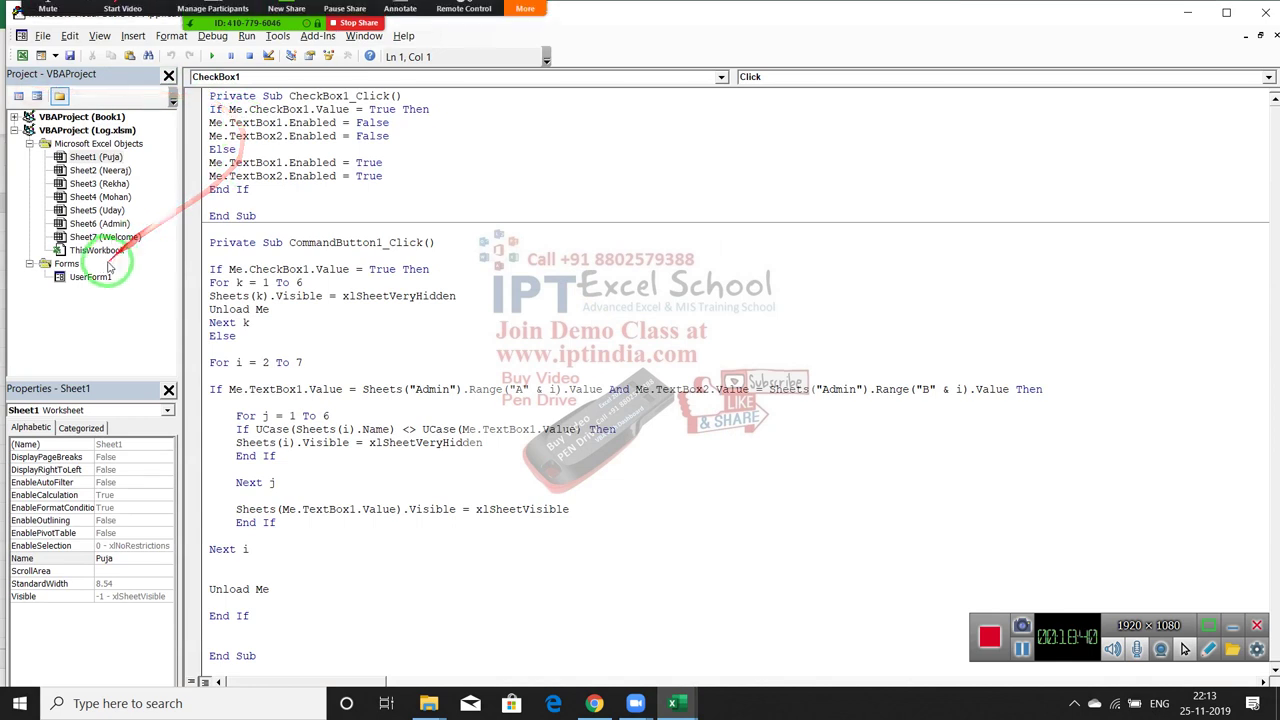
mouse_move(270, 14)
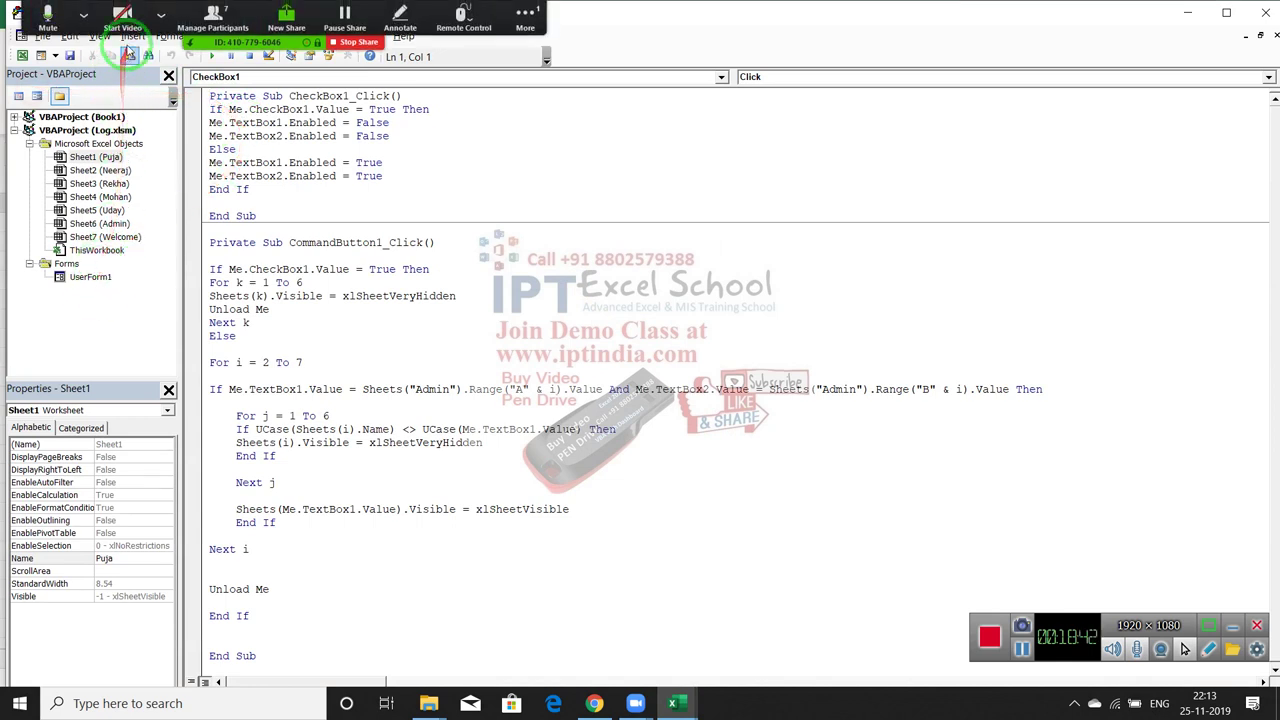
click(342, 256)
click(133, 36)
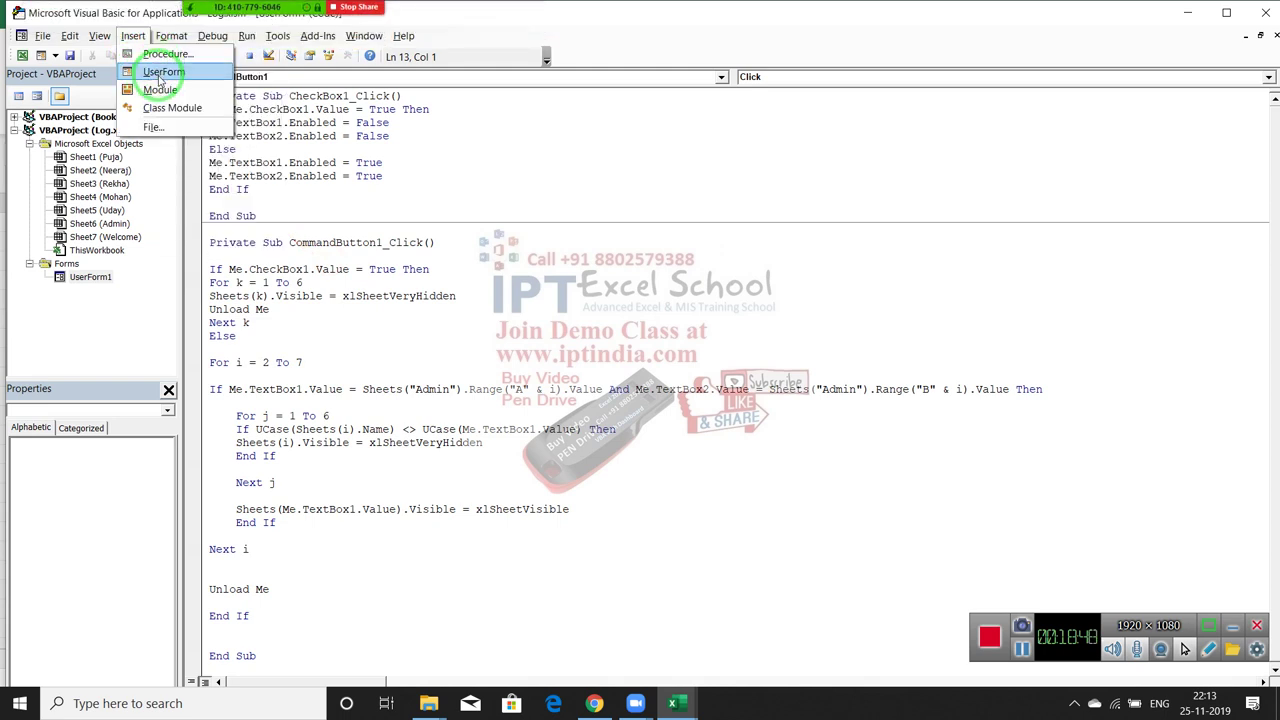
click(160, 90)
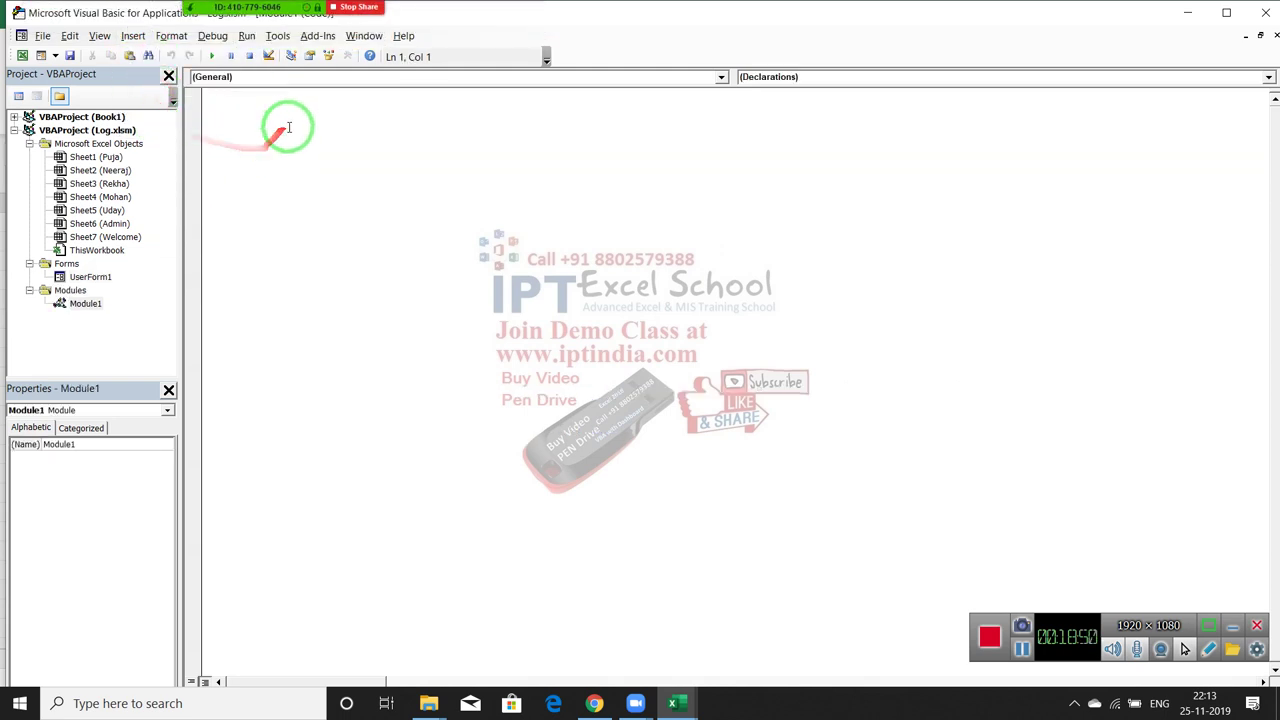
text(sub )
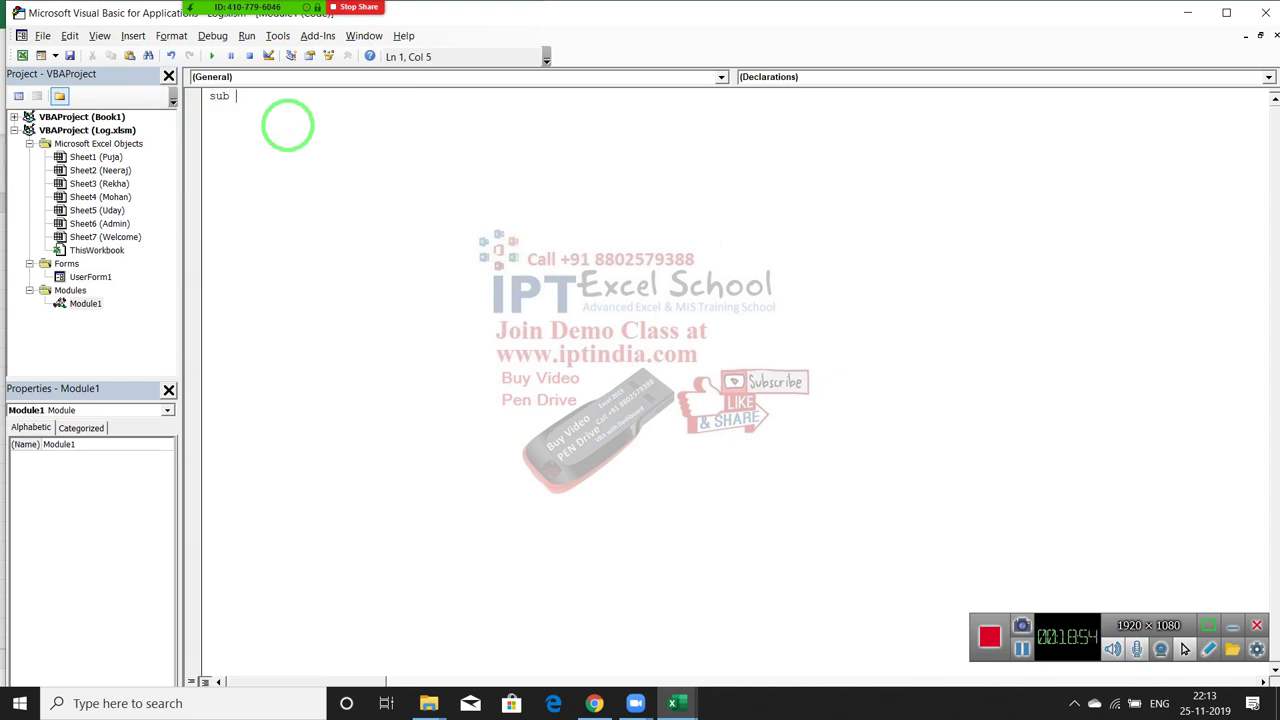
text(chnlog()
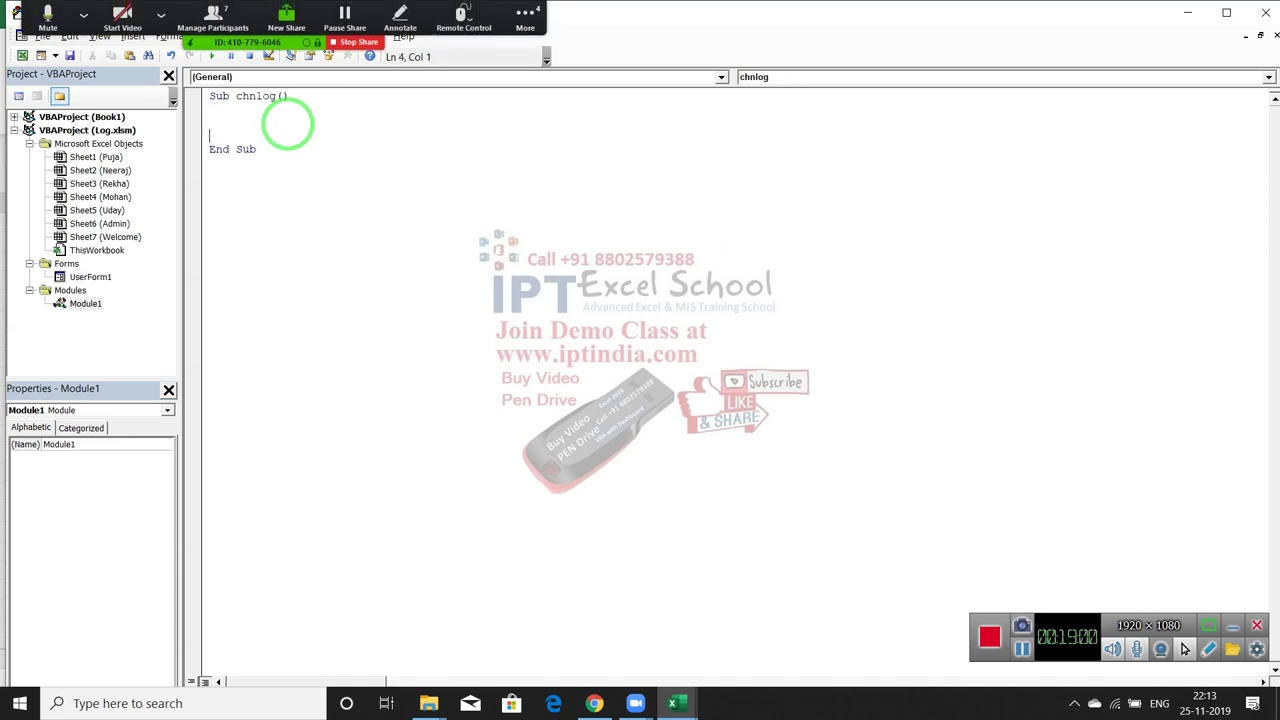
key(Up)
key(Up)
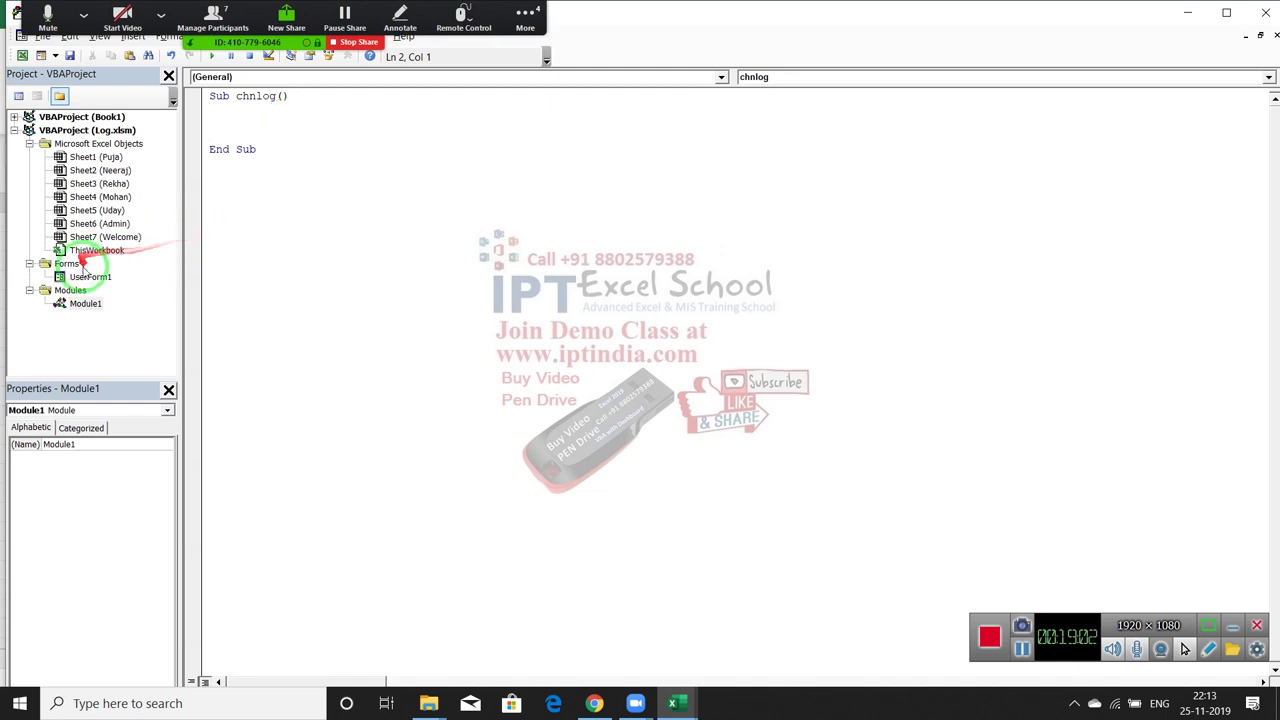
- Copy the For k loop and UserForm1.Show from Workbook_Open into chnlog
click(90, 278)
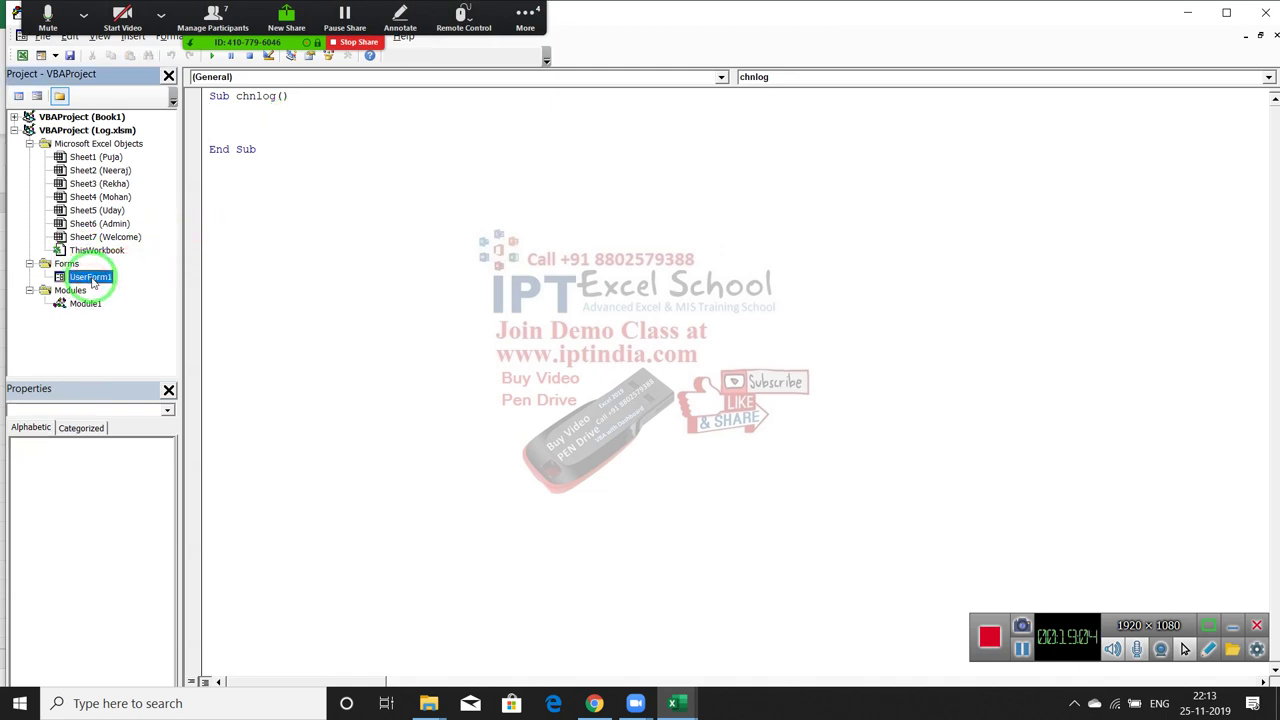
click(96, 250)
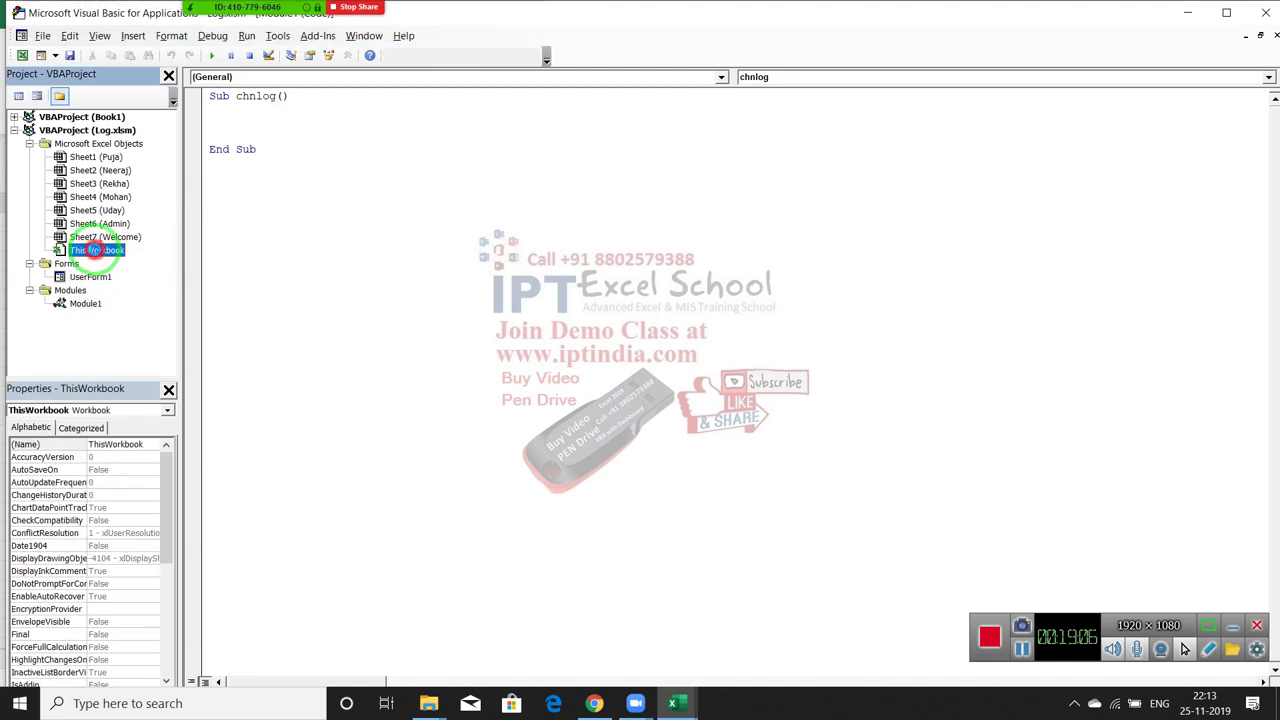
double_click(96, 250)
drag(309, 177, 200, 118)
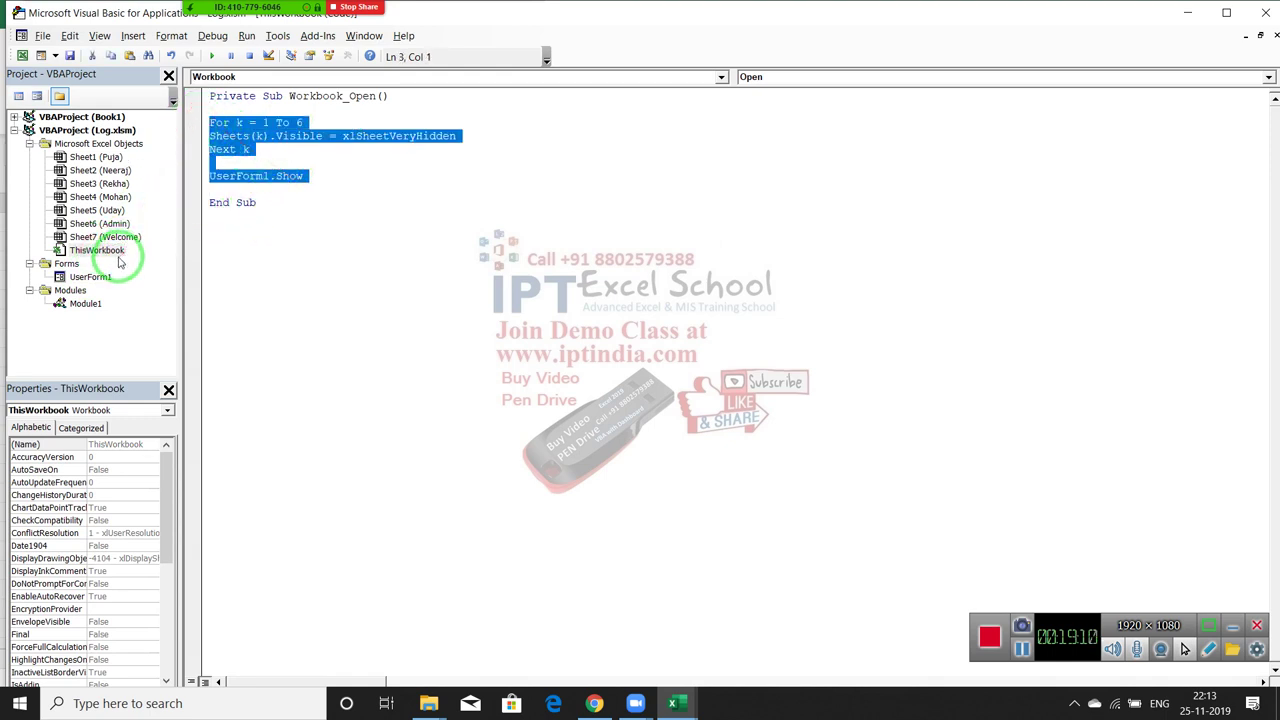
double_click(85, 303)
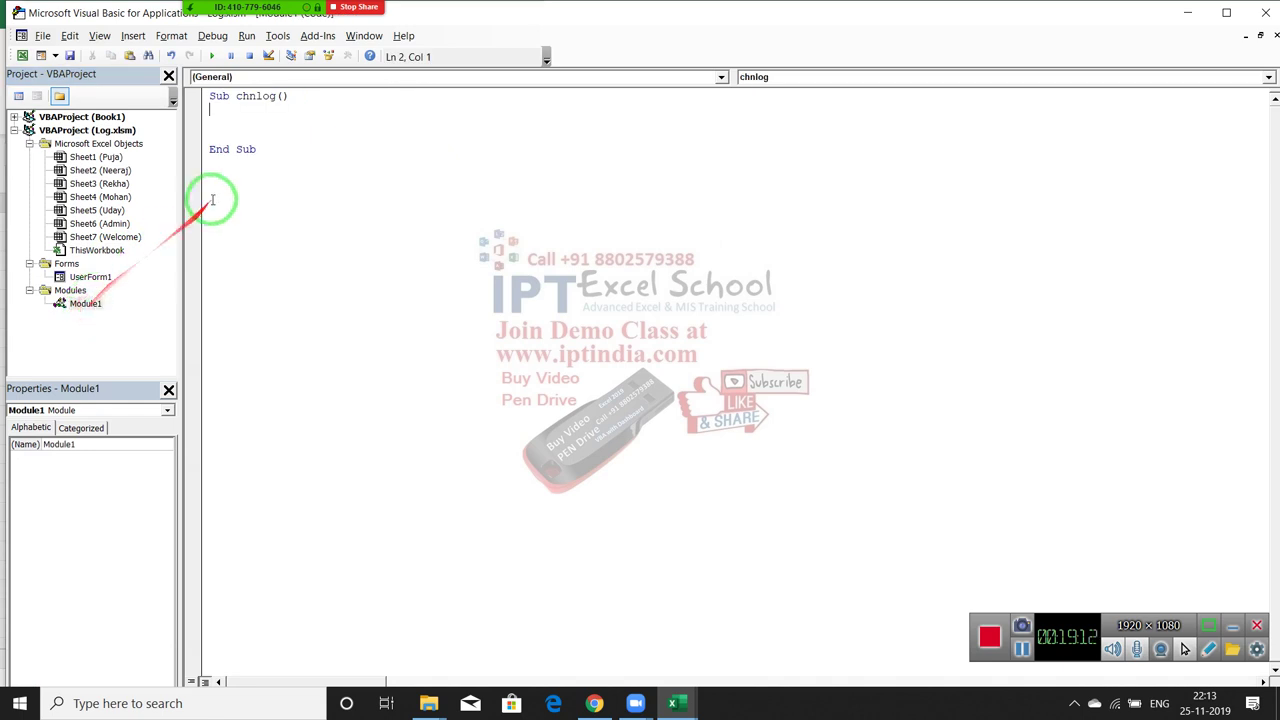
text(For k = 1 To 6 Sheets(k).Visible = xlSheetVeryHidden Next k  UserForm1.Show)
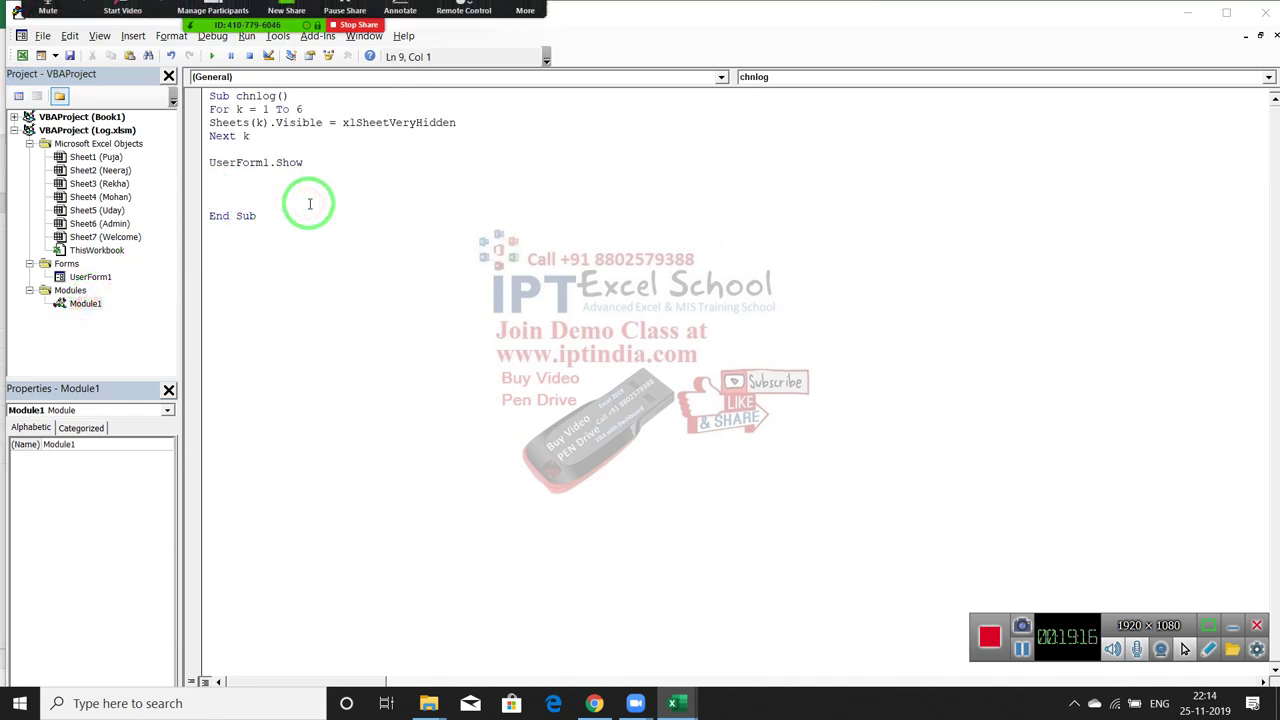
key(alt+F11)
- Draw a form button over K1:L2 and assign it the chnlog macro
click(367, 100)
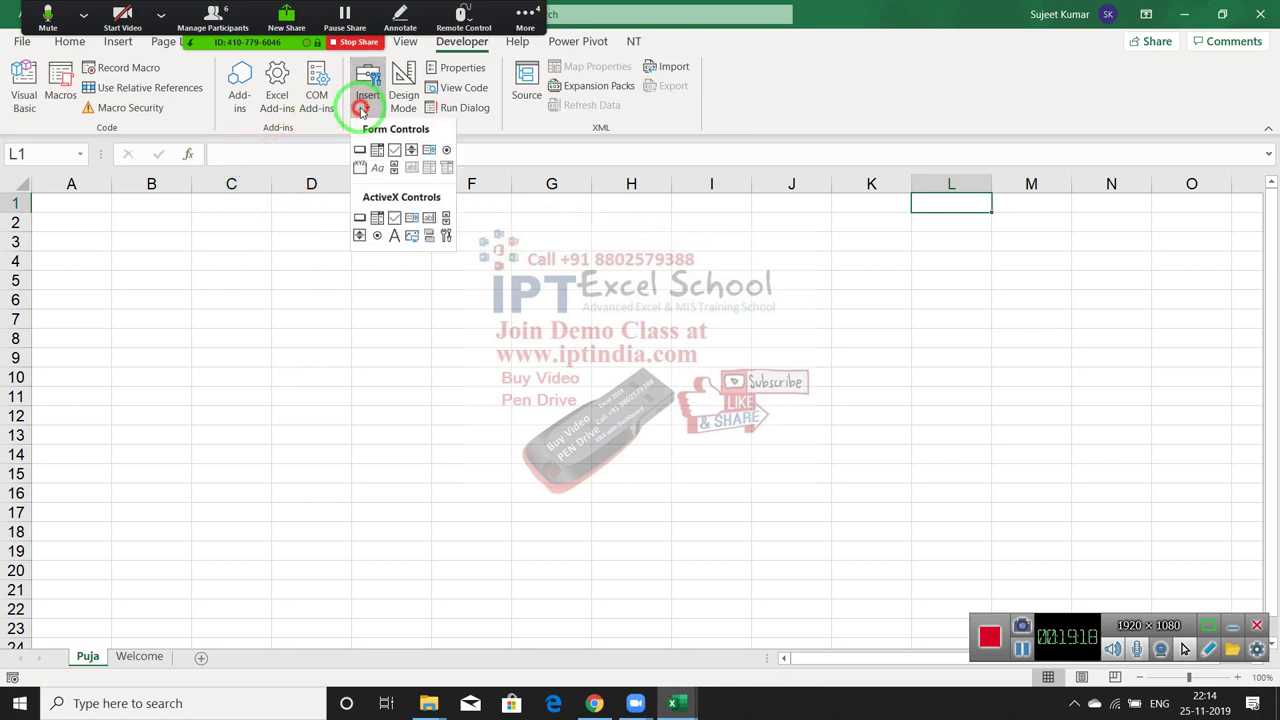
click(362, 150)
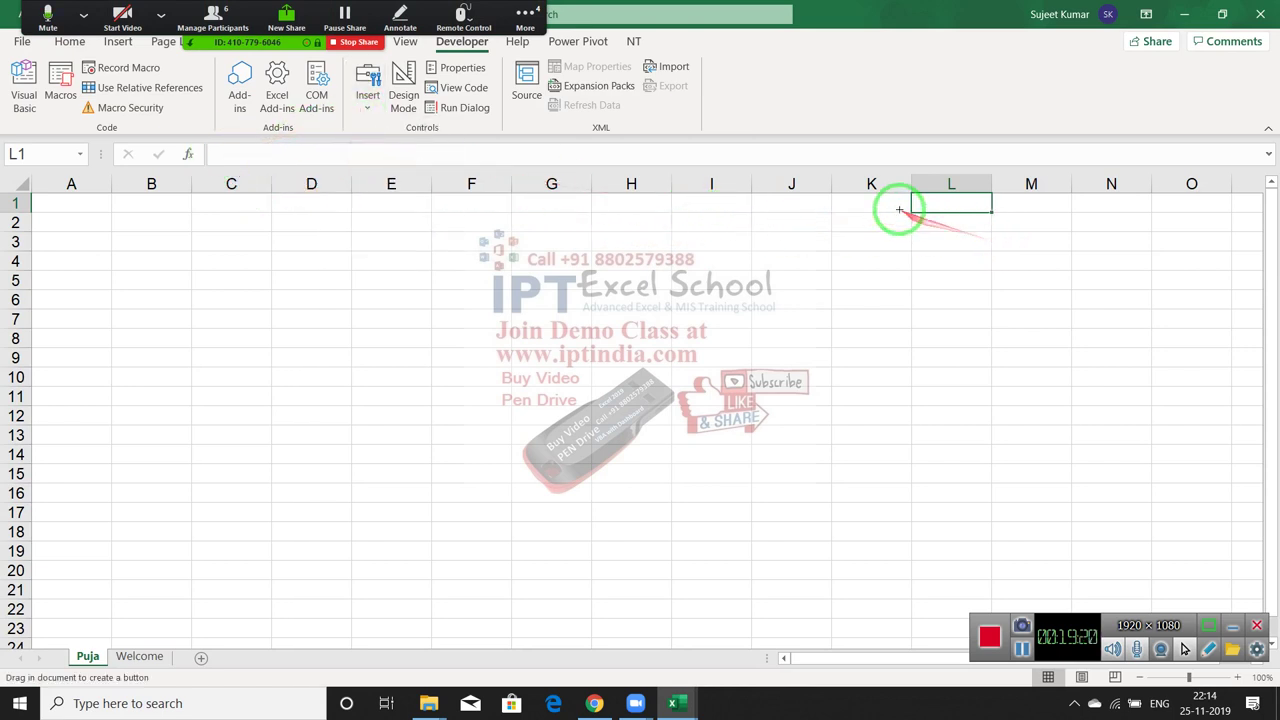
drag(883, 201, 966, 225)
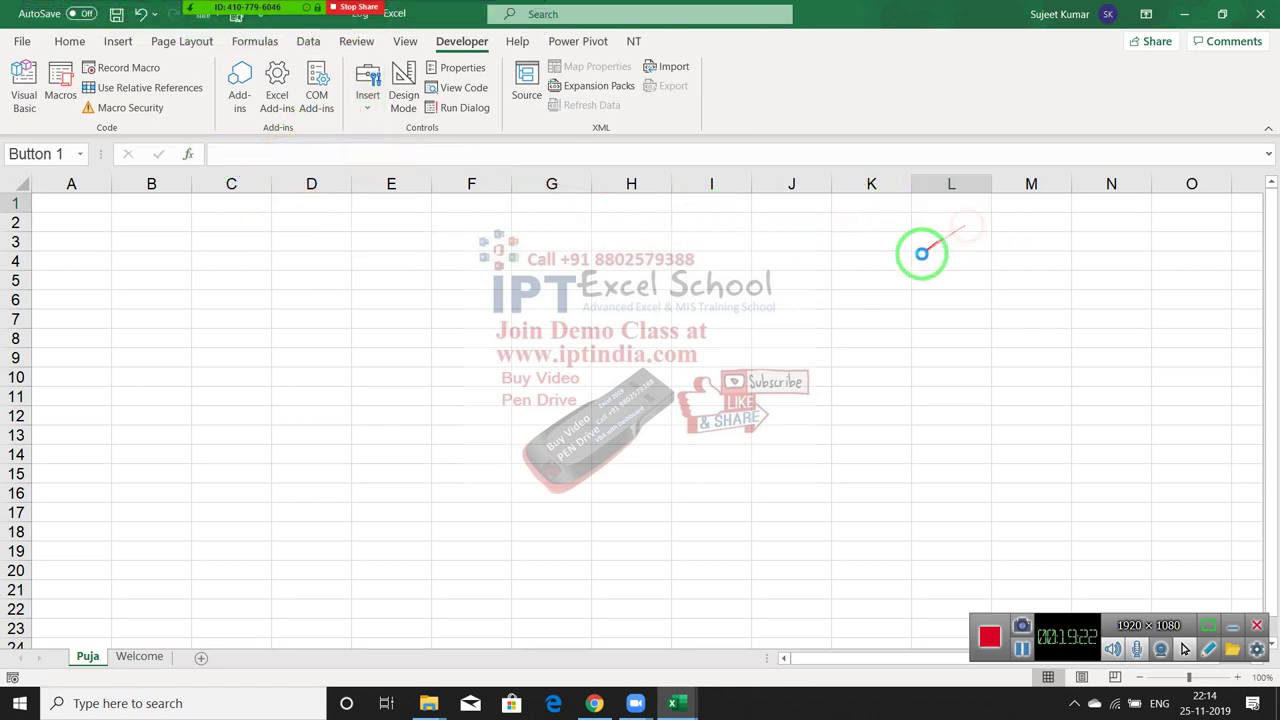
click(530, 246)
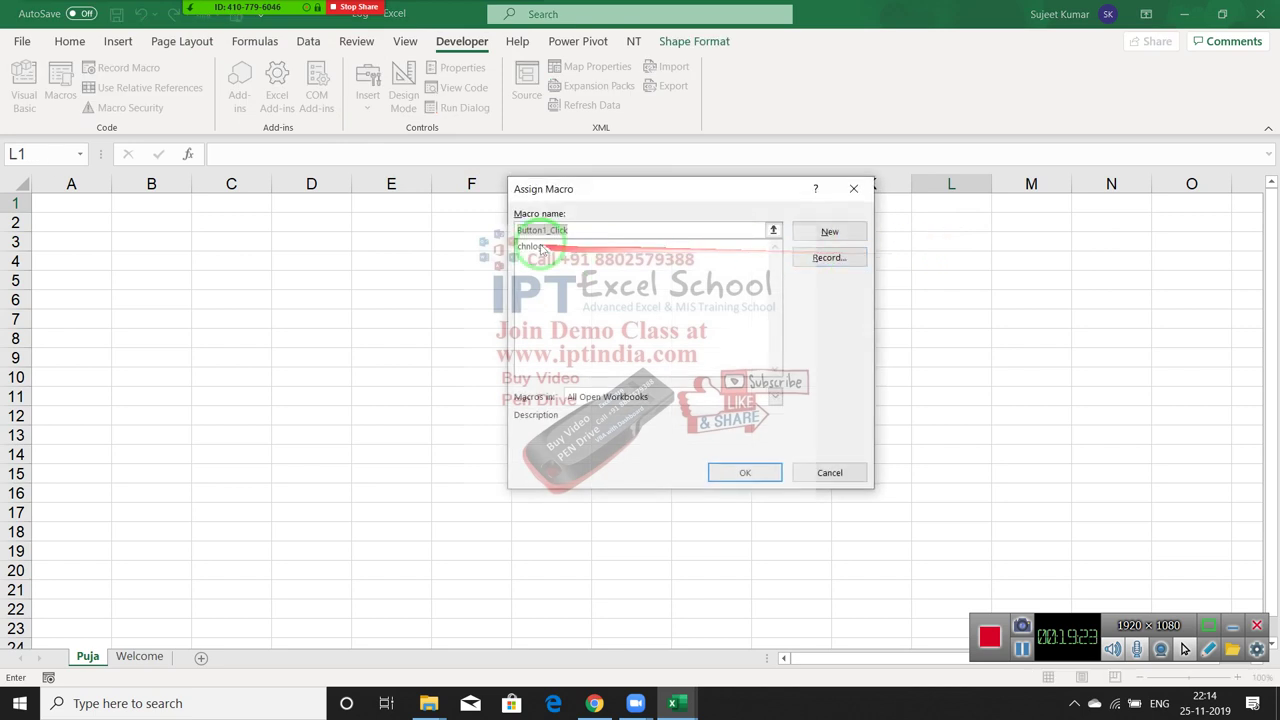
click(757, 468)
- Relabel the button 'Change Log' and widen it leftward to fit the text
click(899, 211)
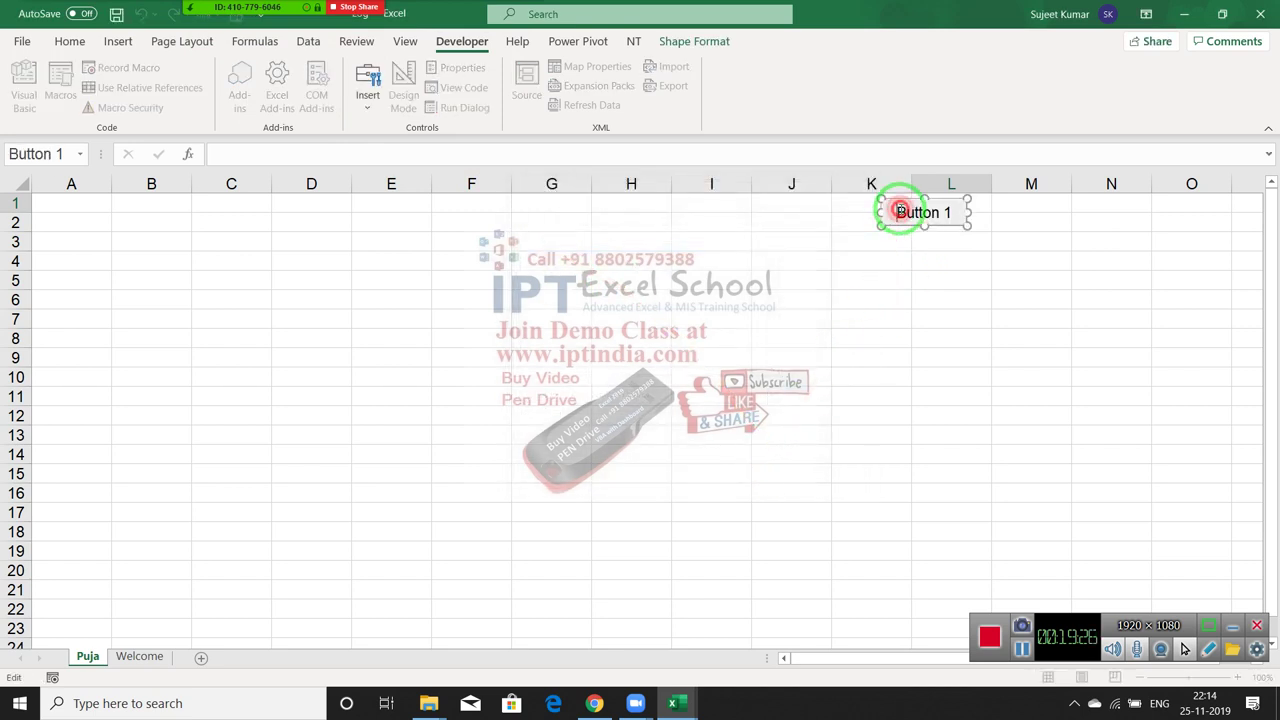
key(Delete)
key(Delete)
key(Delete)
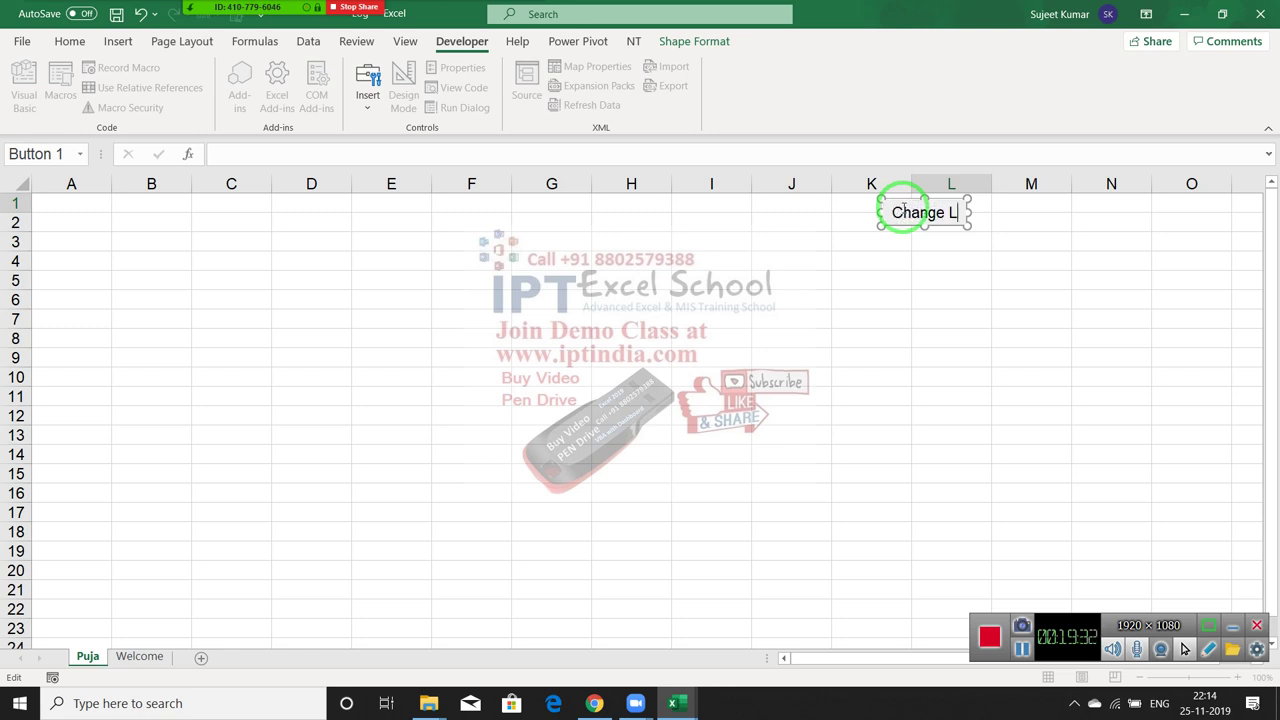
click(903, 261)
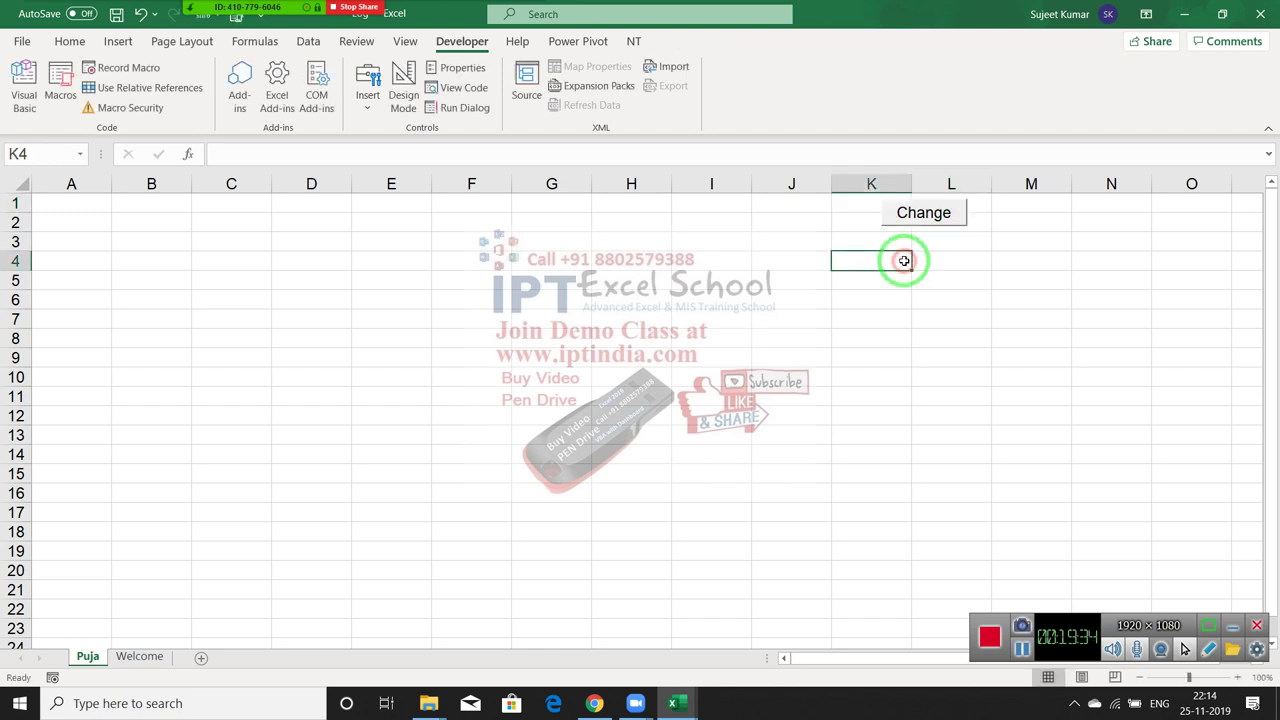
right_click(957, 214)
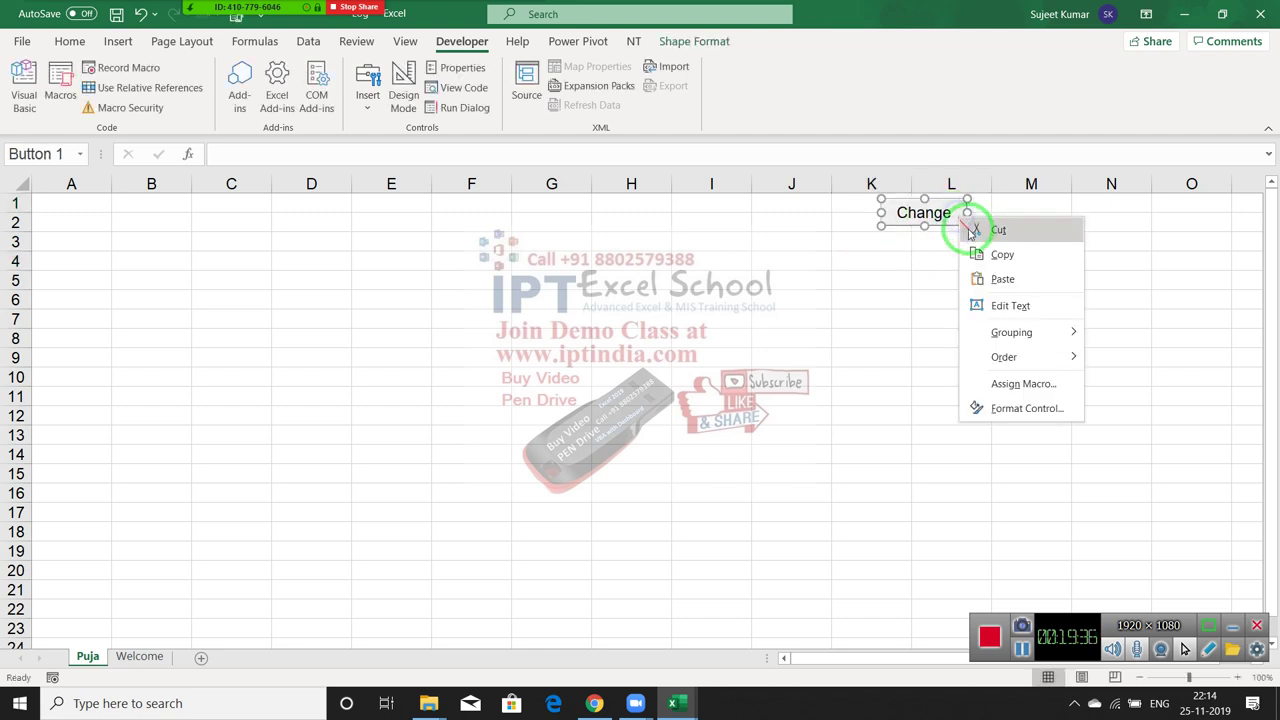
click(881, 215)
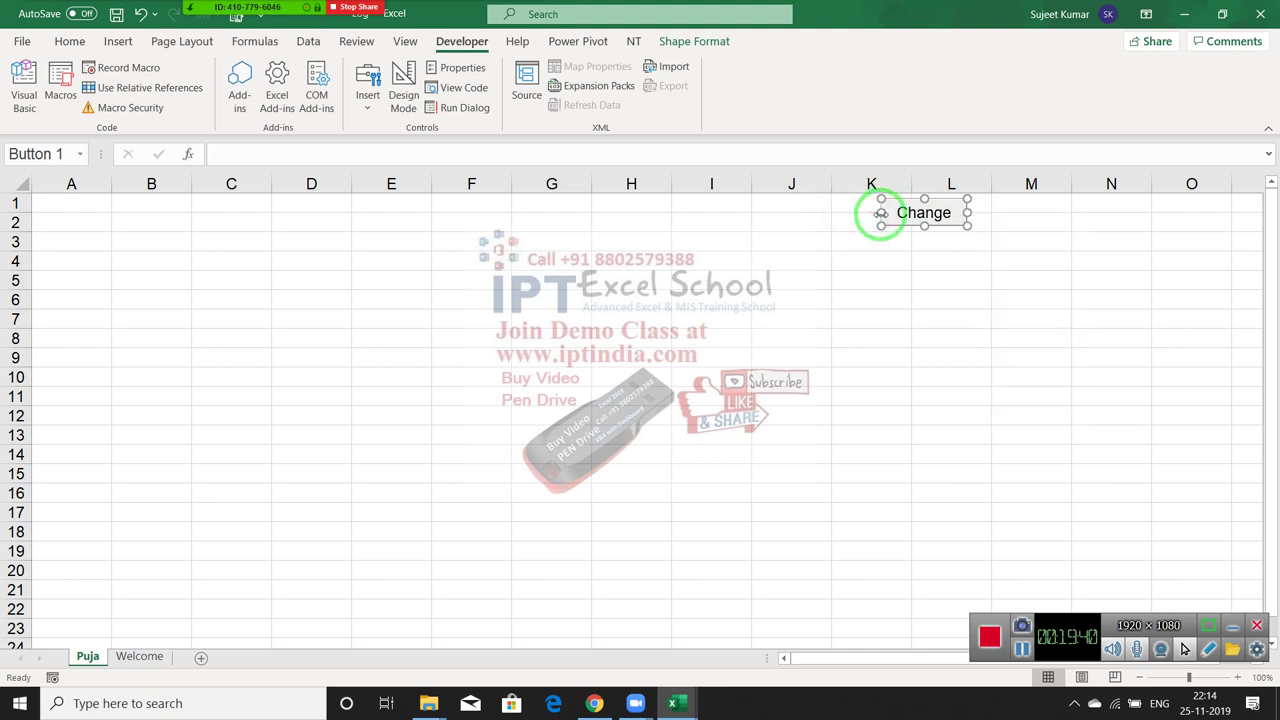
drag(880, 214, 838, 215)
click(860, 260)
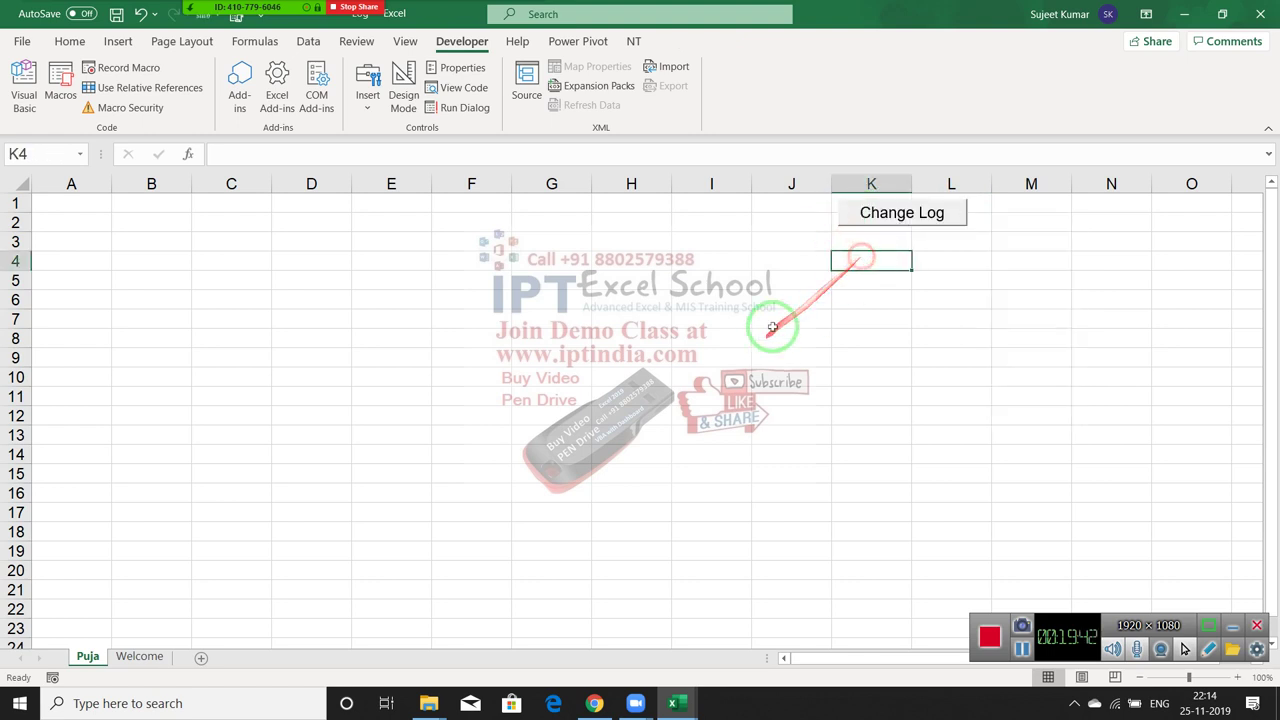
click(730, 316)
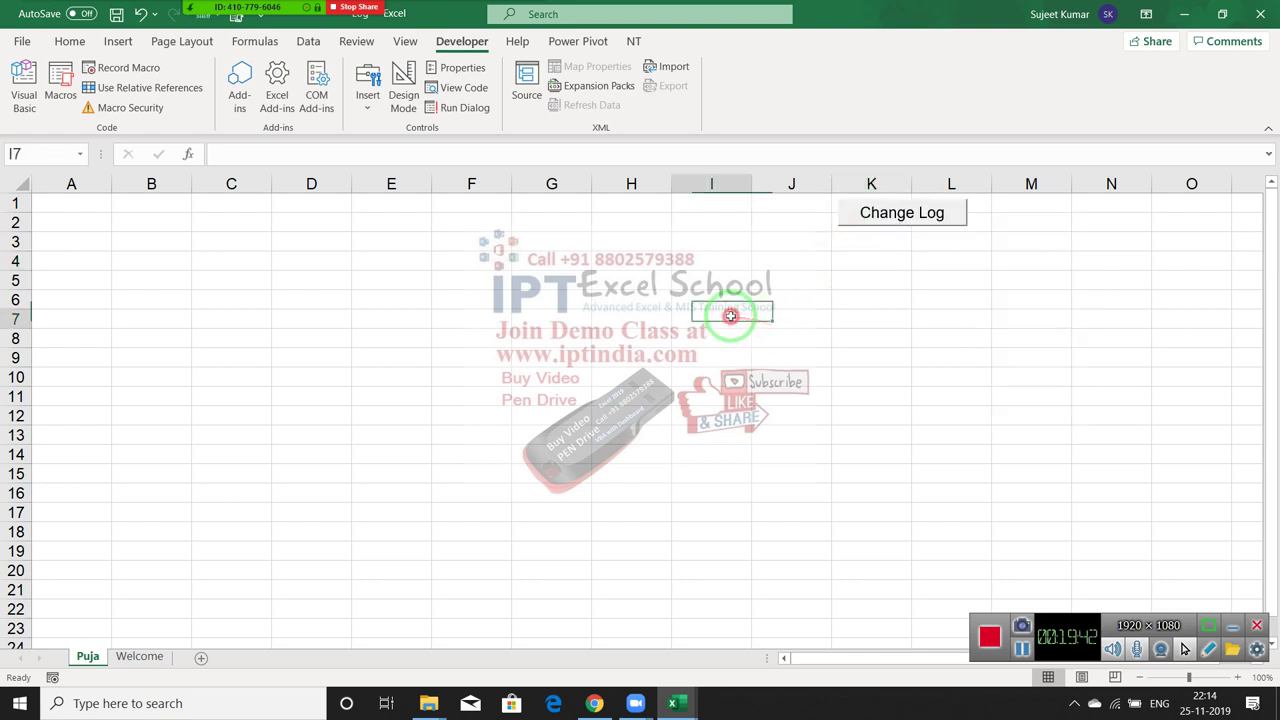
- Run Change Log and submit the Log In form, which halts with run-time error 1004
click(891, 229)
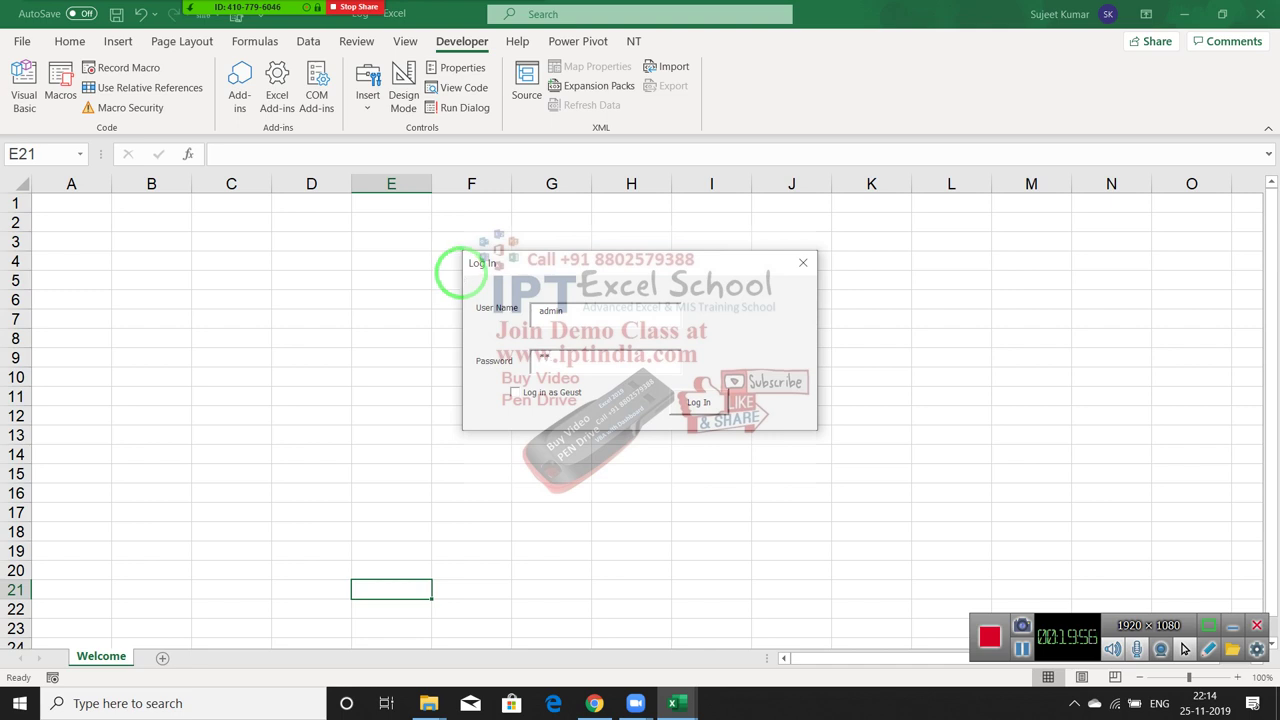
click(698, 402)
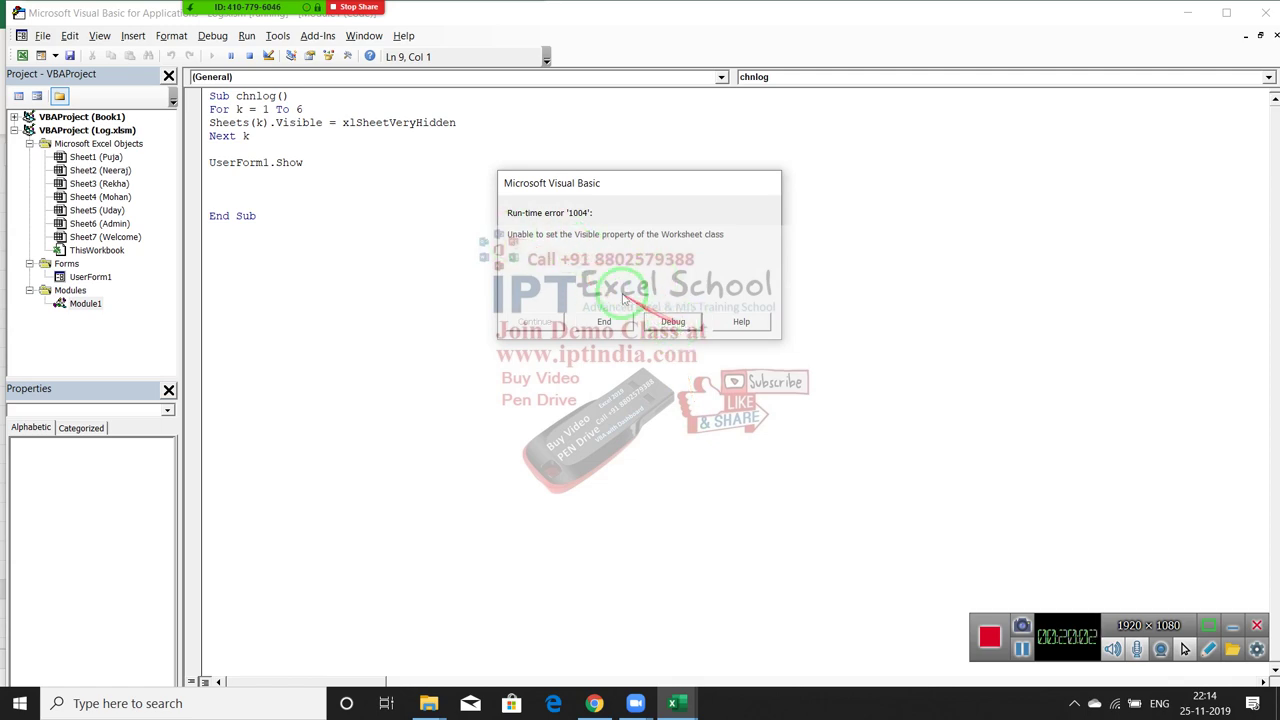
- Debug the error, change Sheets(i) to Sheets(j) in the For j loop, and continue the macro
click(676, 322)
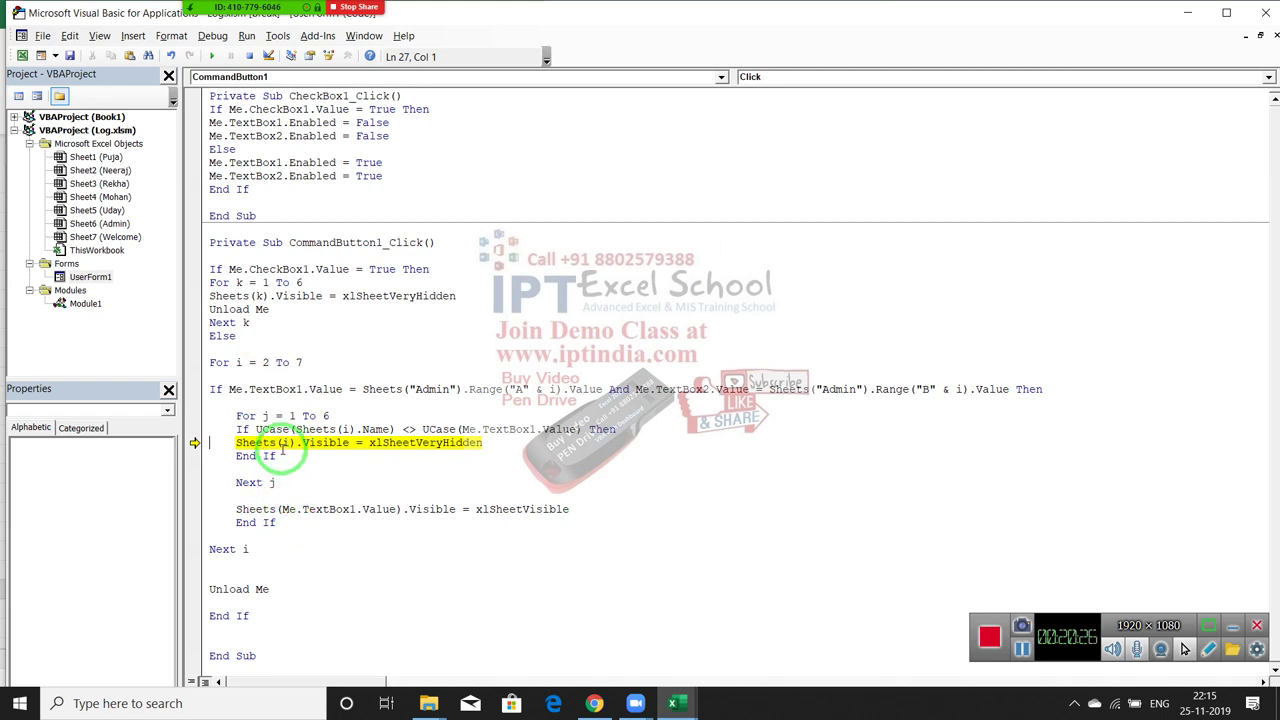
click(289, 442)
key(BackSpace)
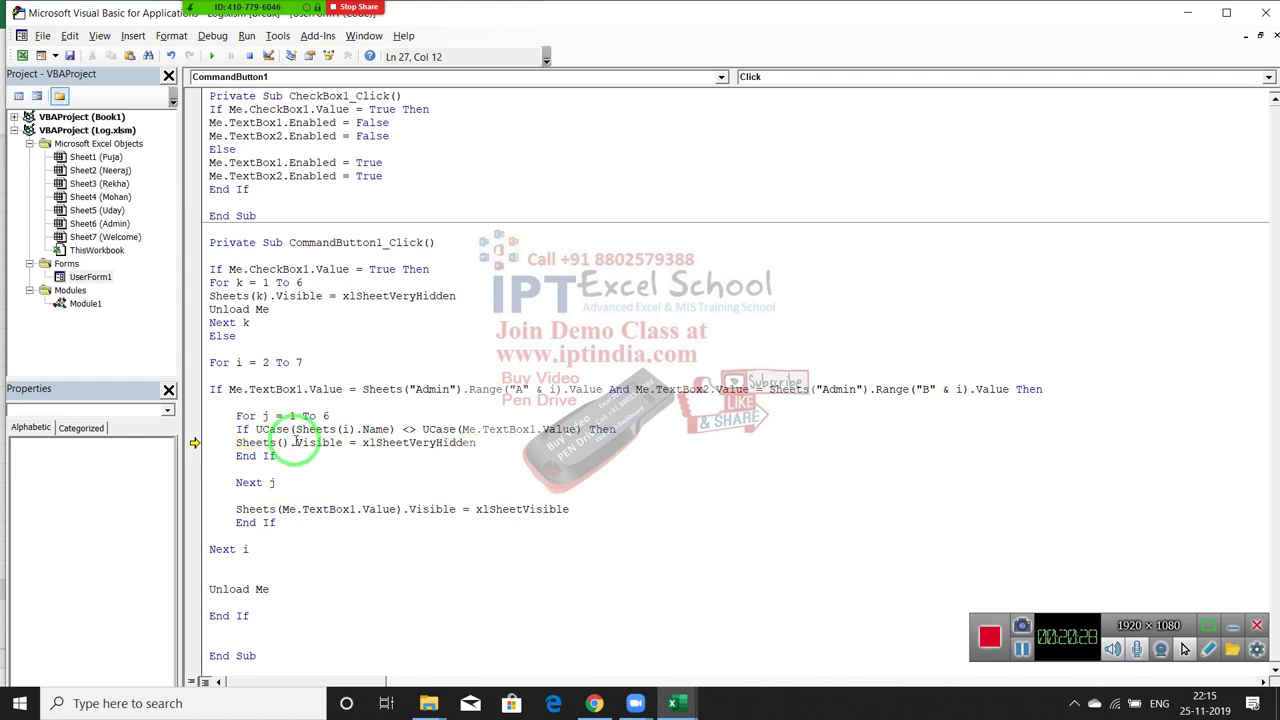
text(j)
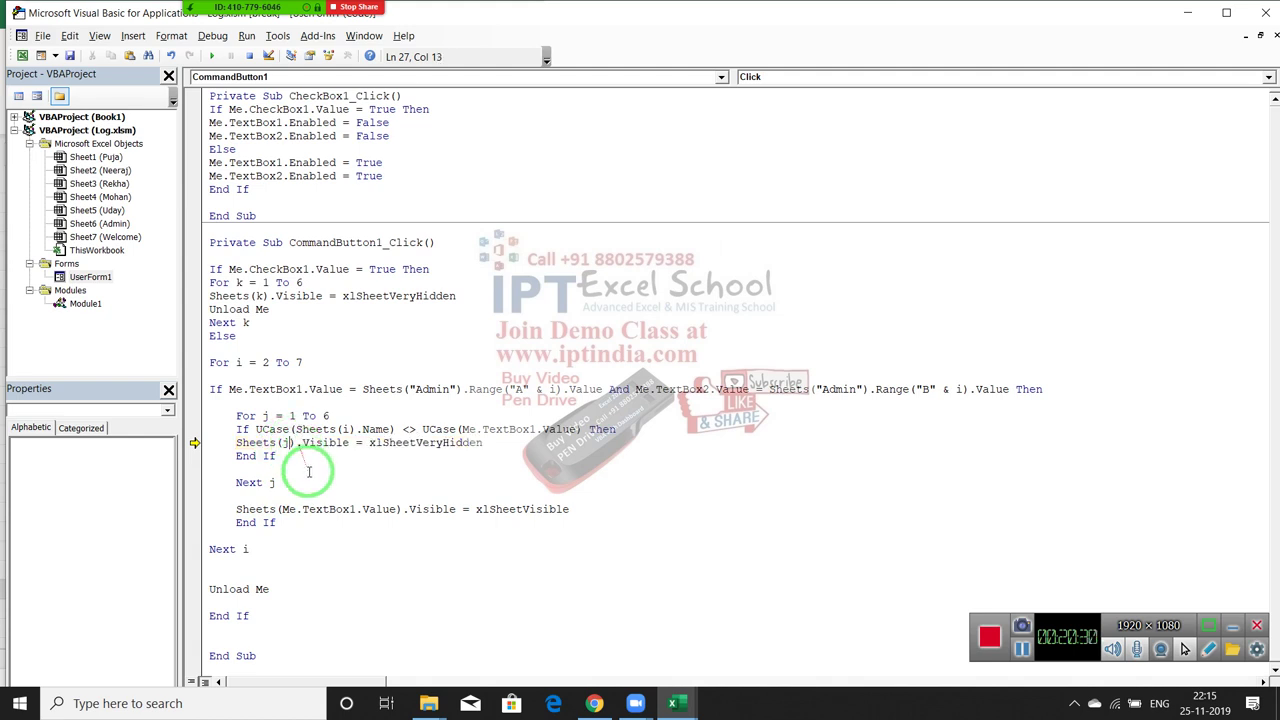
click(300, 470)
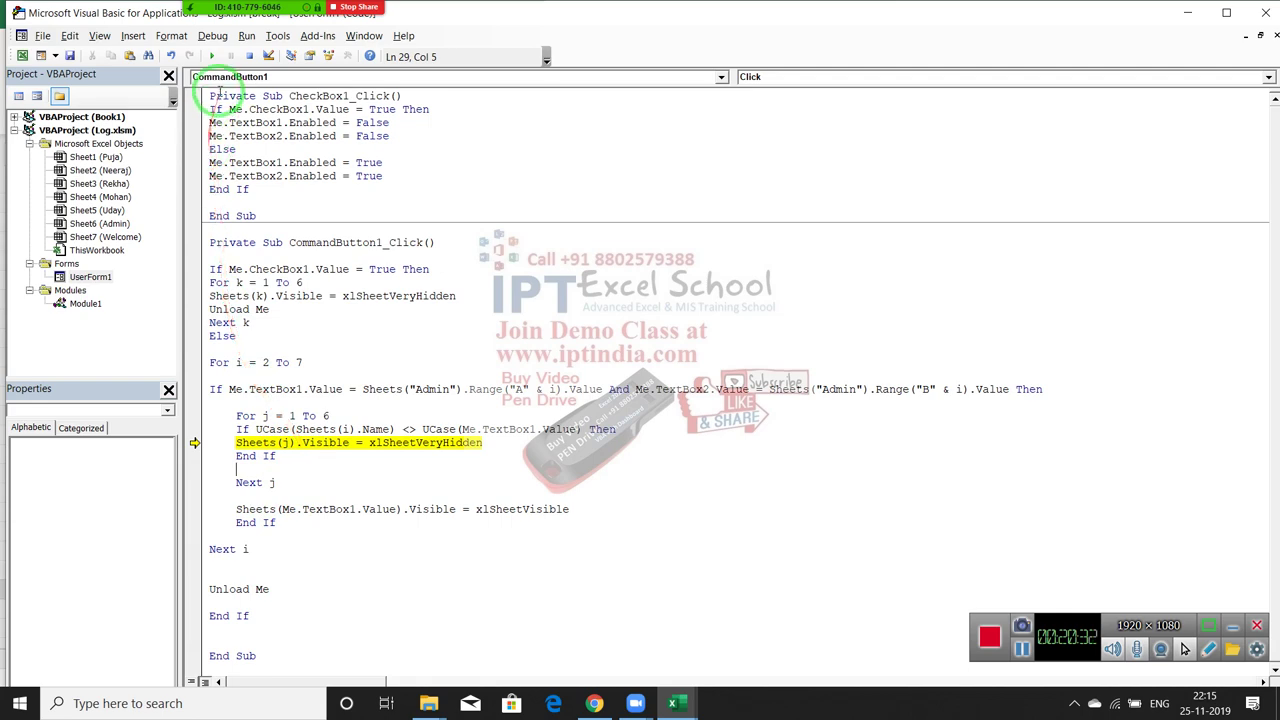
click(211, 55)
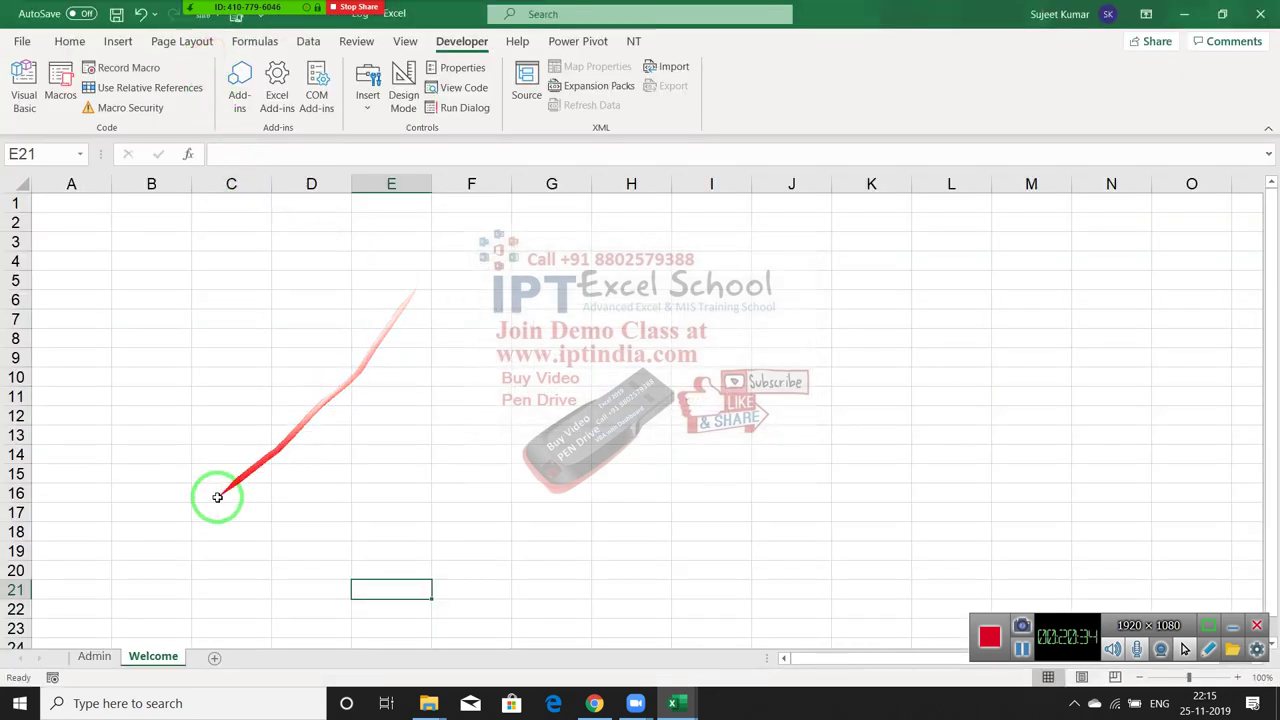
- Check the user list on the Admin sheet, then bring up the meeting chat
click(94, 656)
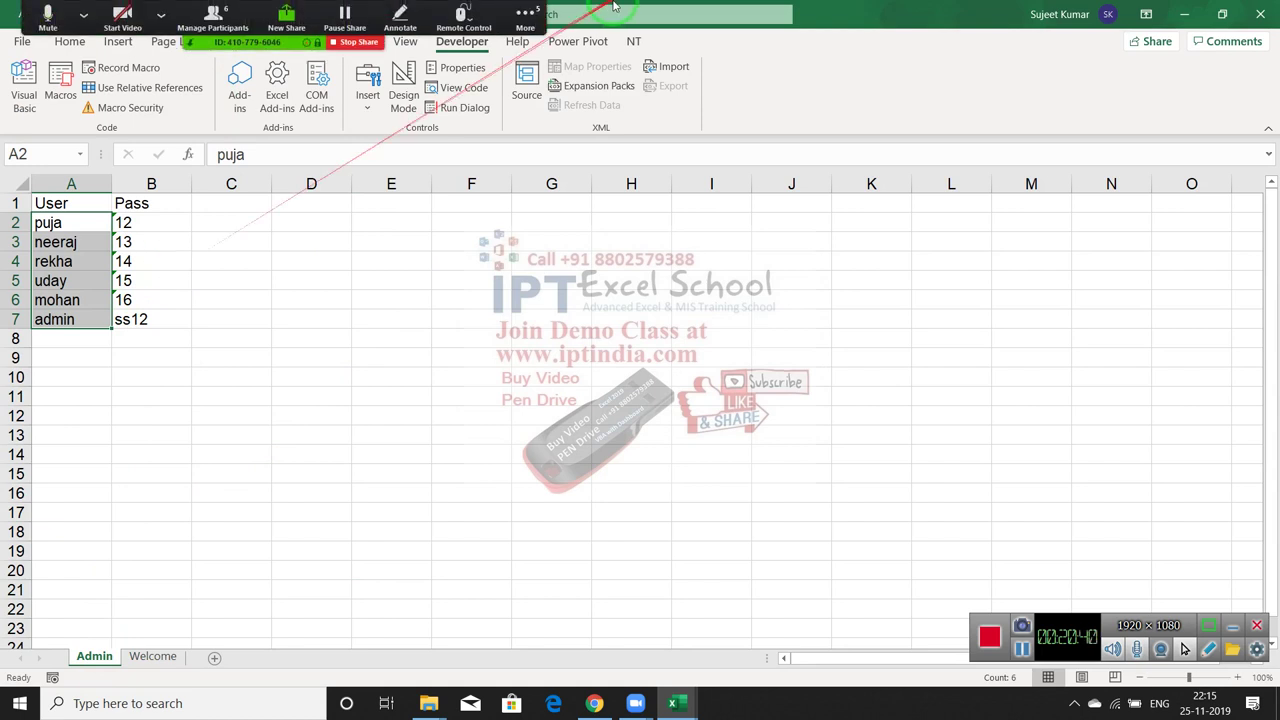
click(525, 14)
click(525, 14)
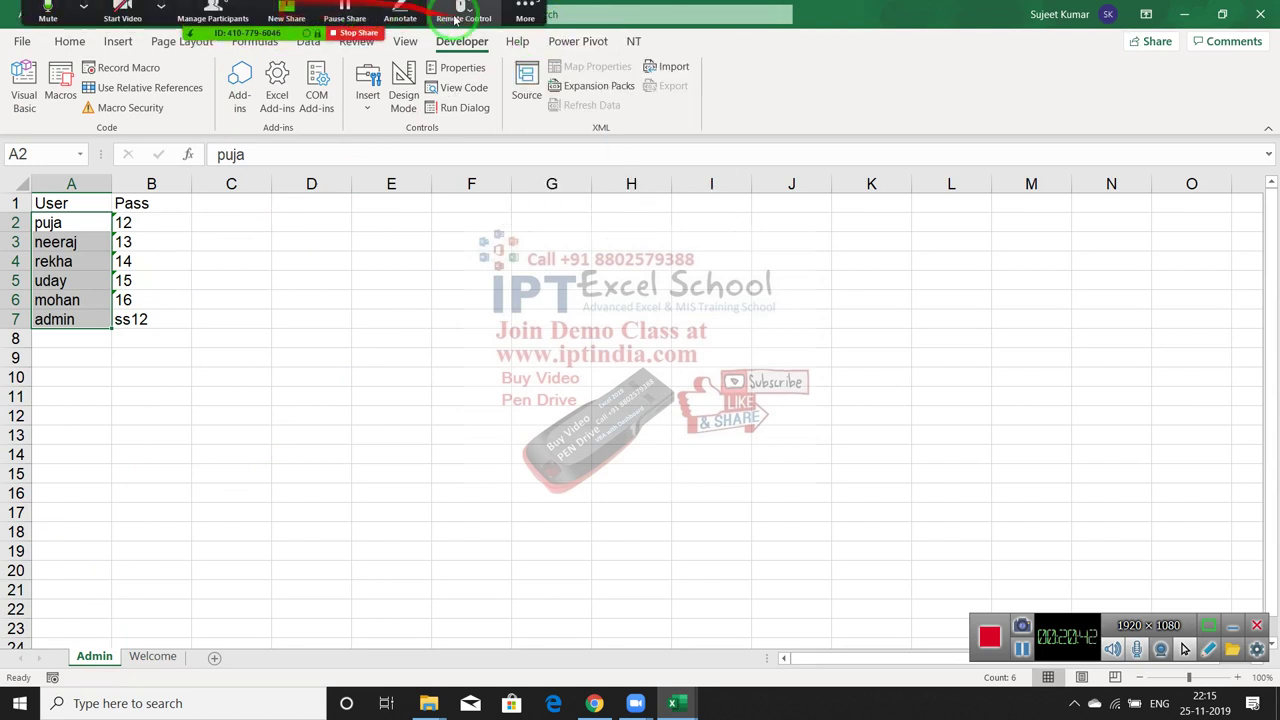
click(527, 16)
click(539, 48)
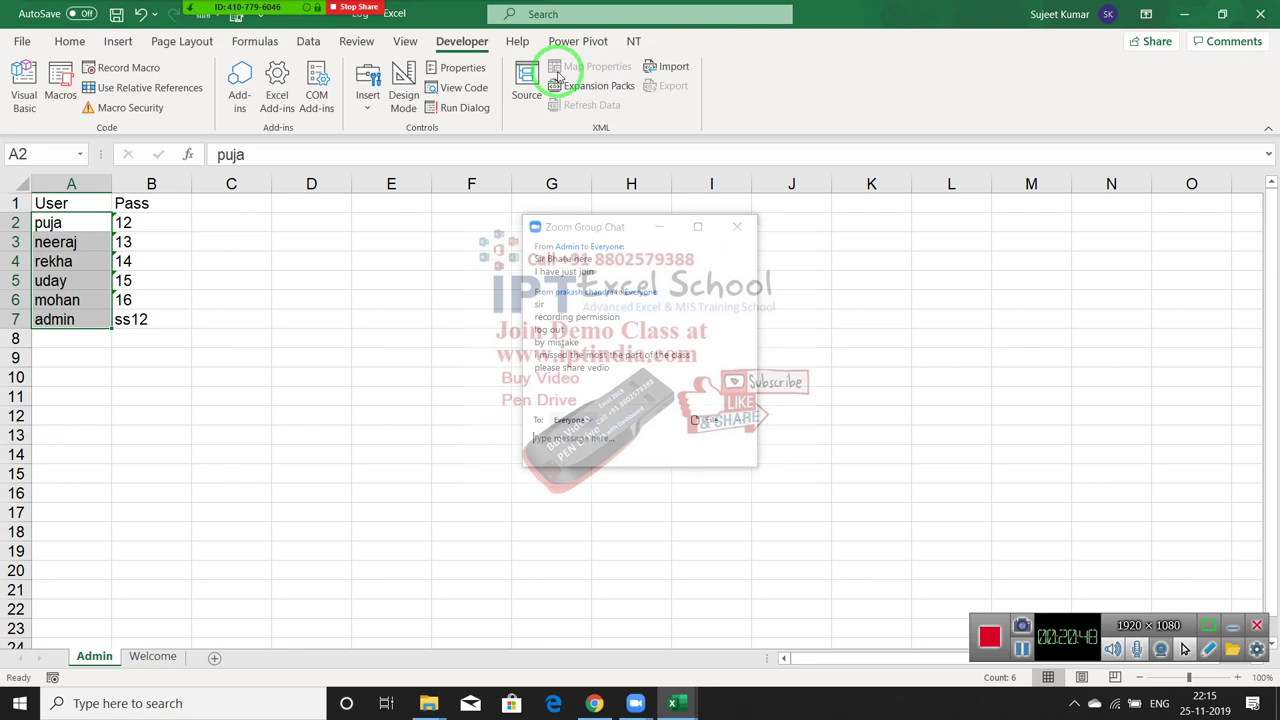
- Close the meeting chat, then close Log.xlsm, saving its changes
click(741, 232)
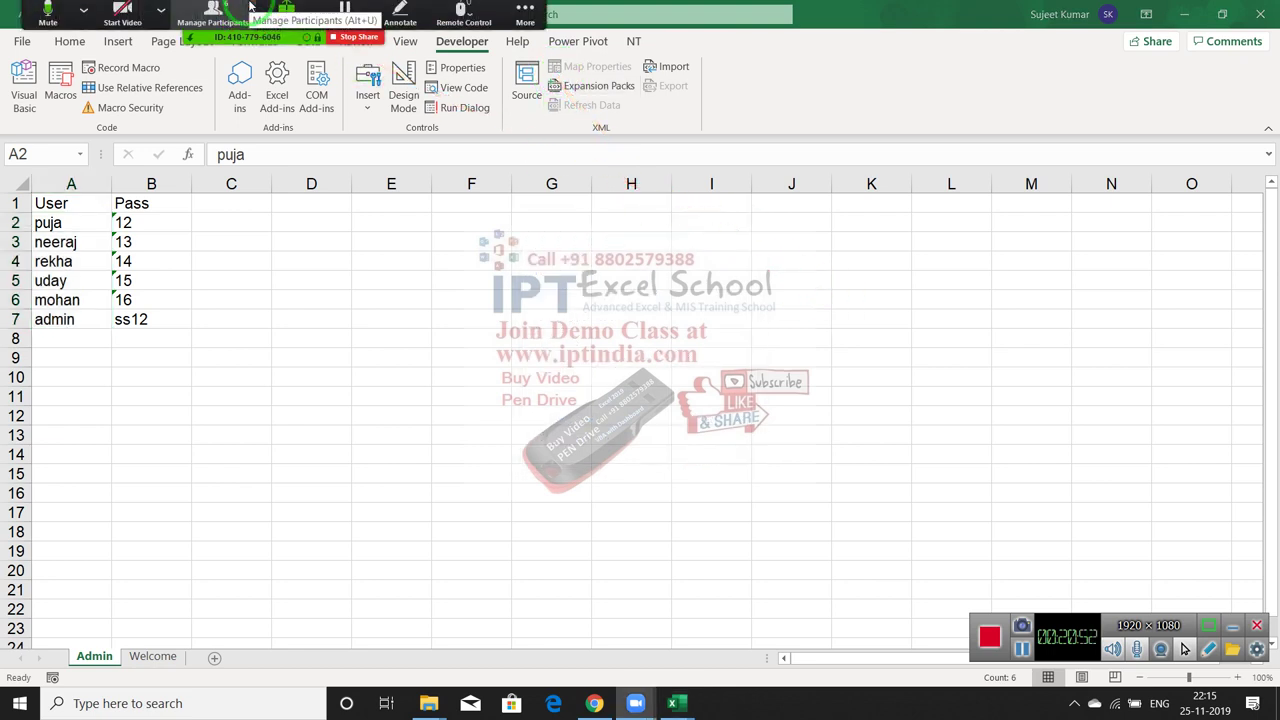
click(1260, 13)
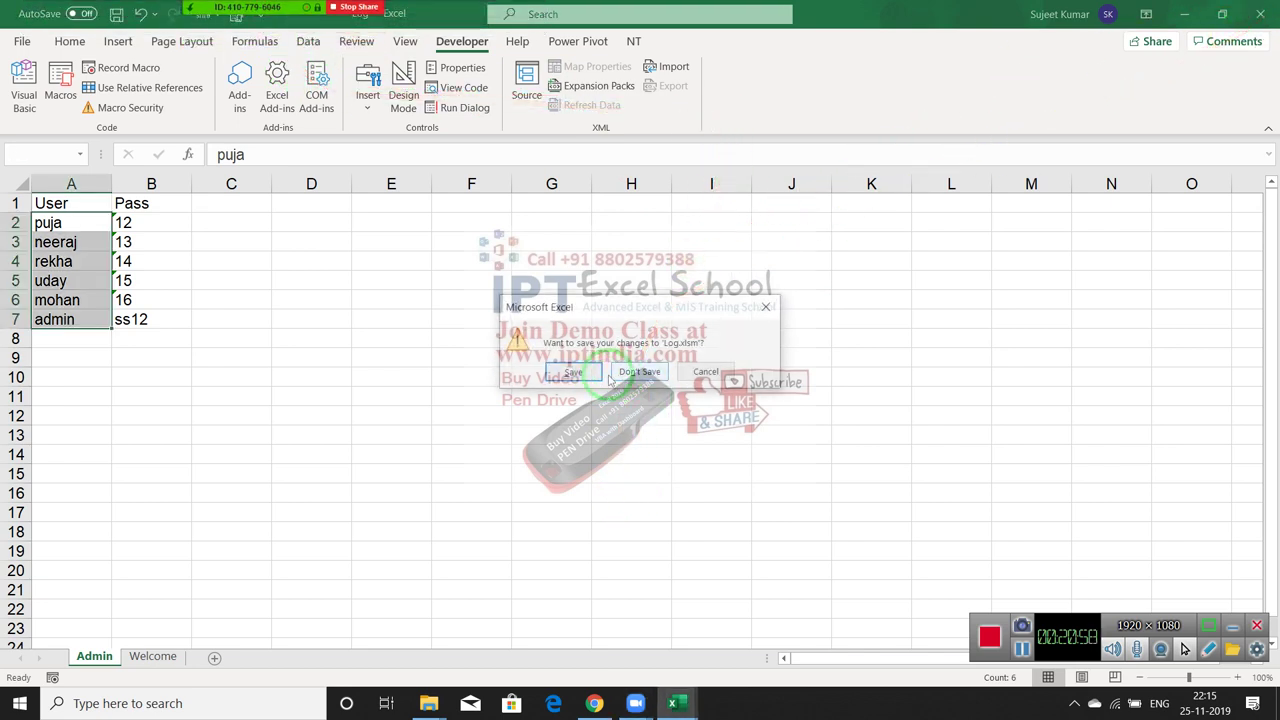
click(580, 372)
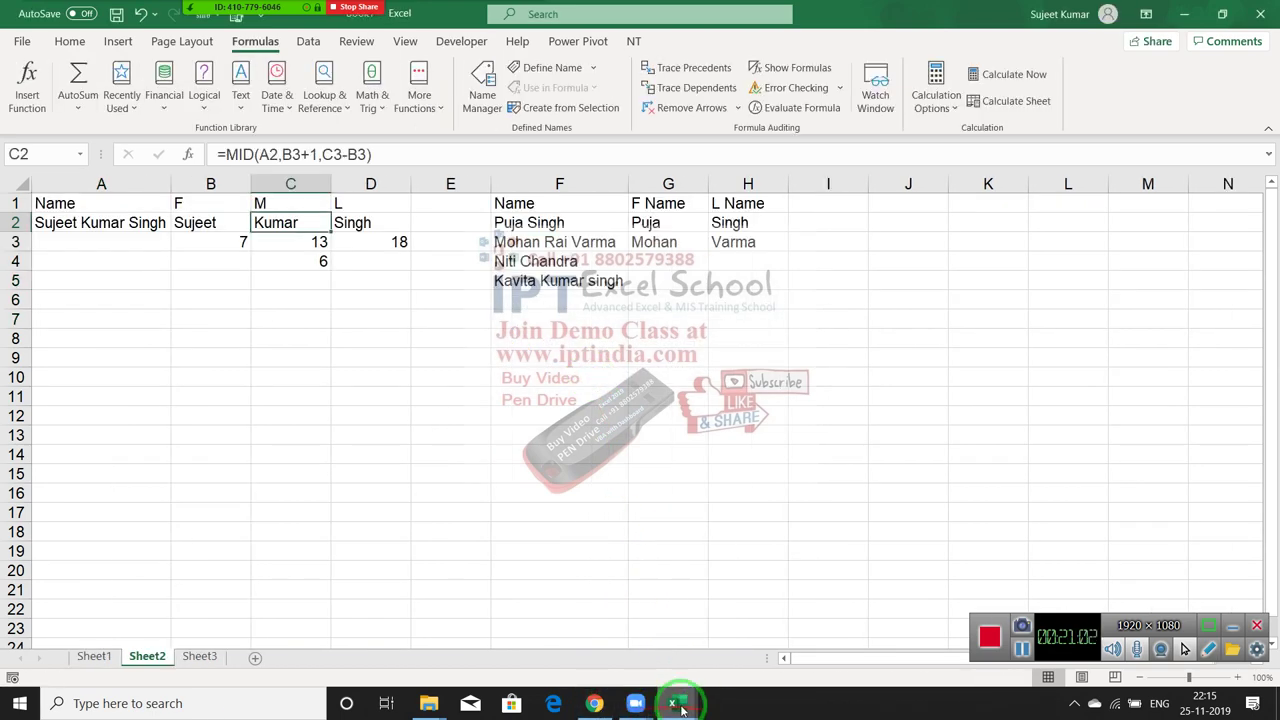
click(674, 703)
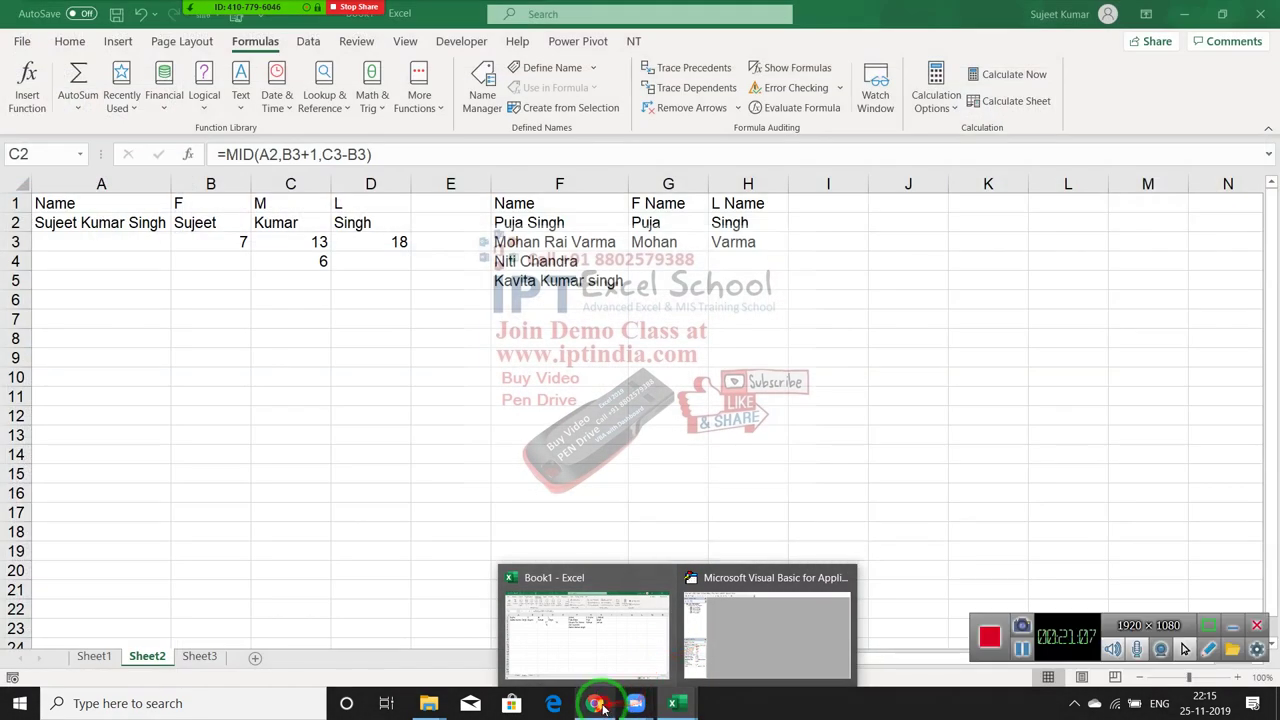
click(594, 700)
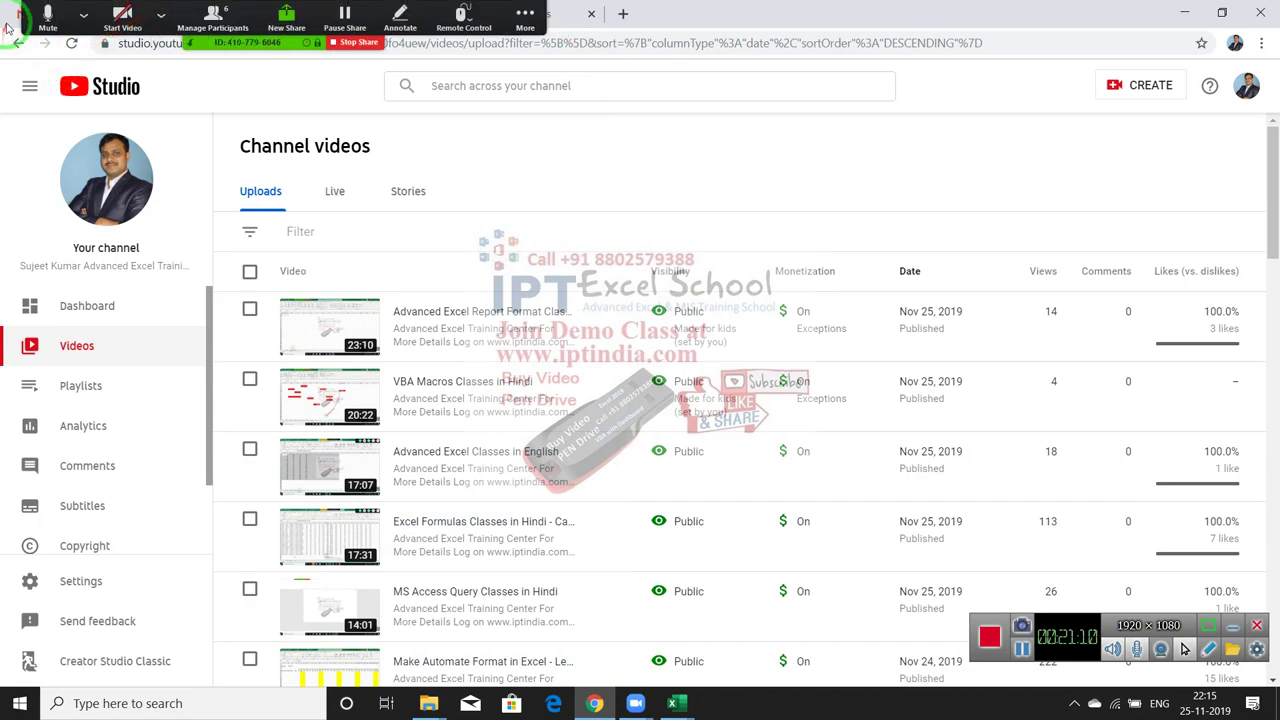
- Start a new Gmail message and move the meeting participants panel aside
click(8, 22)
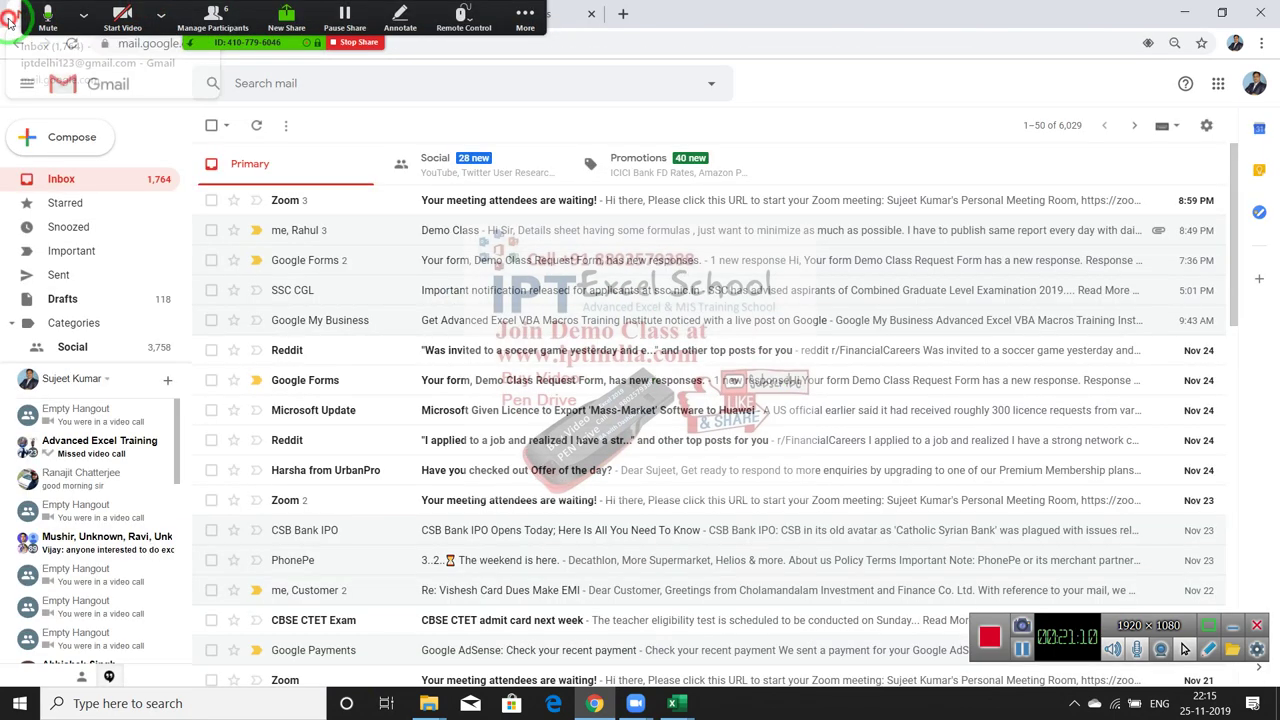
click(100, 141)
click(525, 14)
click(213, 14)
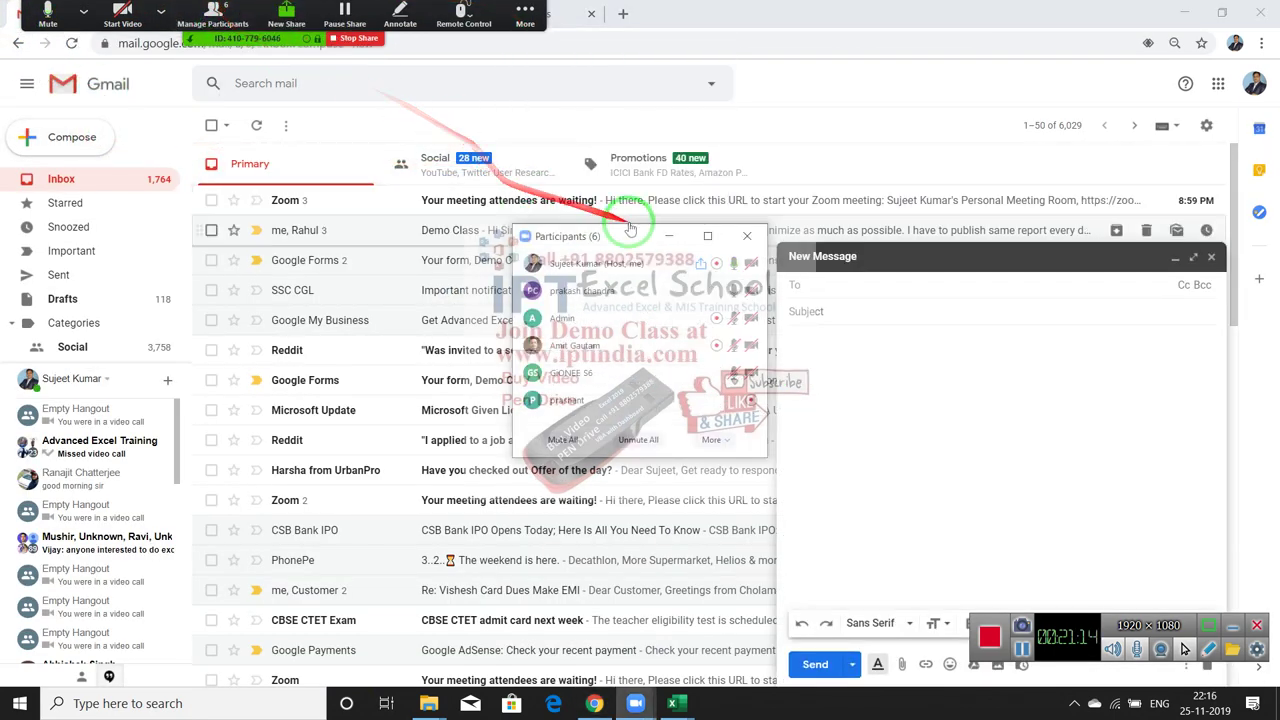
drag(643, 240, 366, 220)
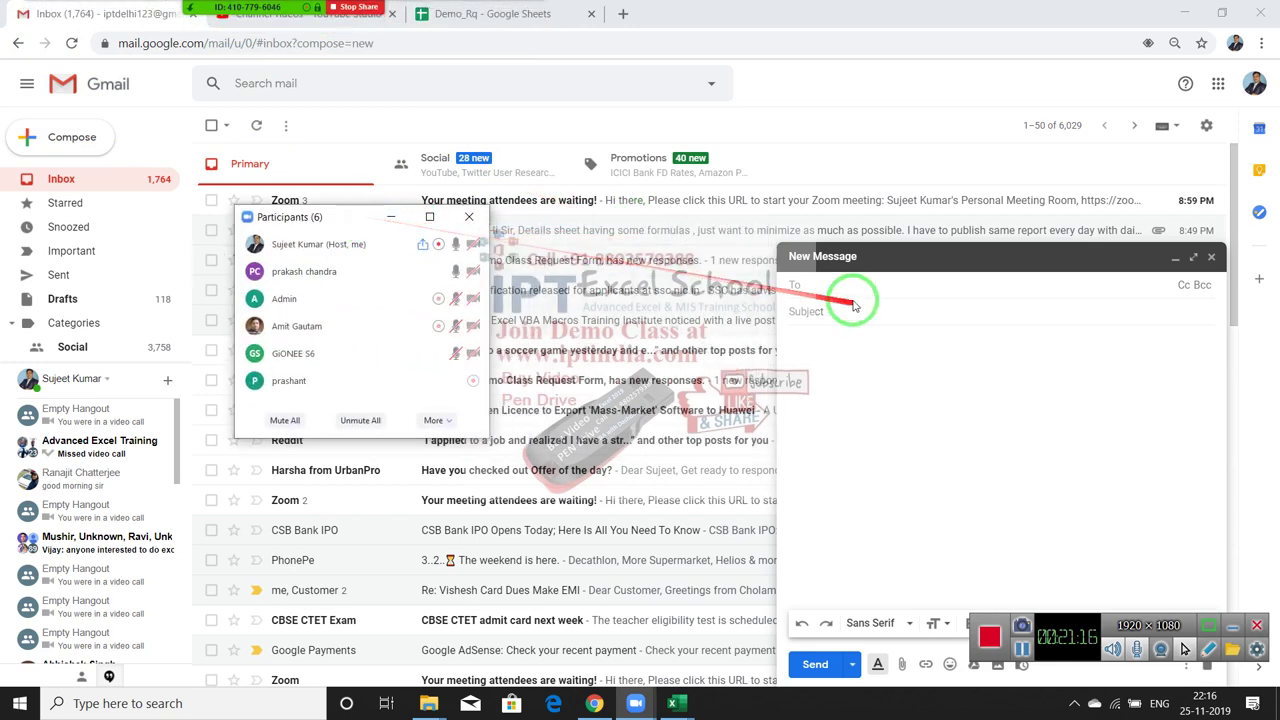
- Address the message to the contact chosen from the To-field suggestions
click(848, 291)
text(p)
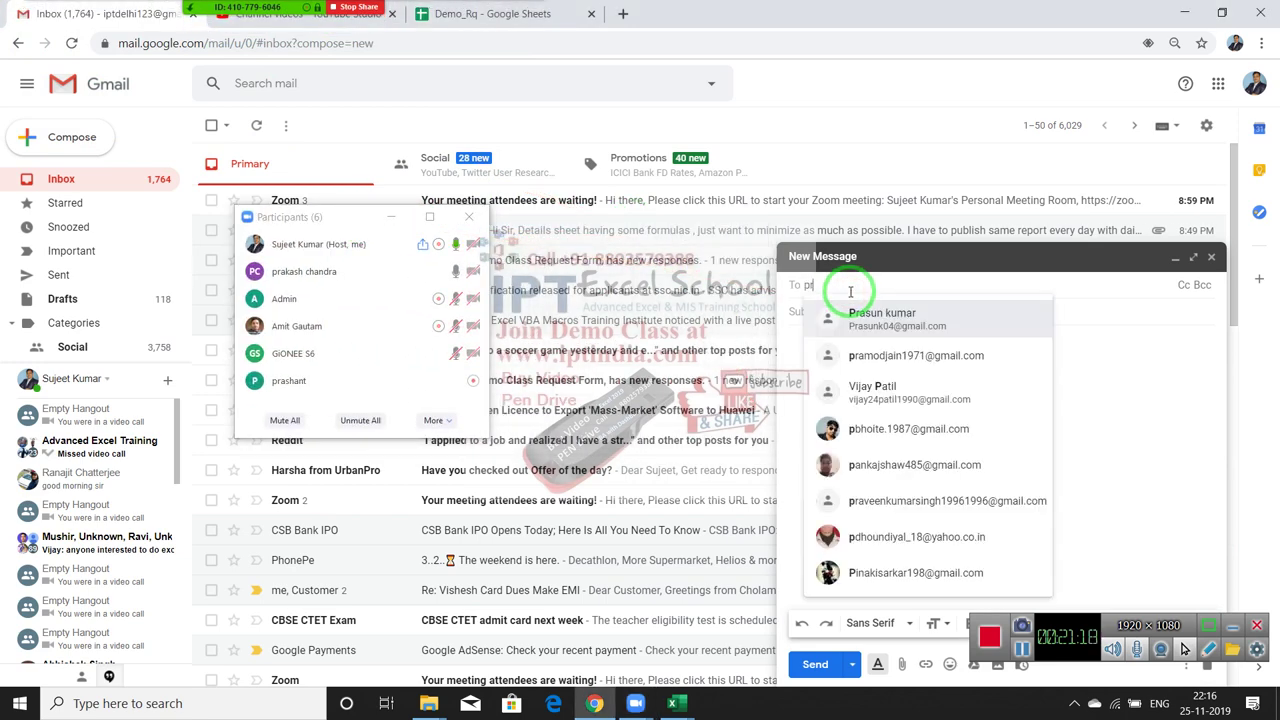
text(ra)
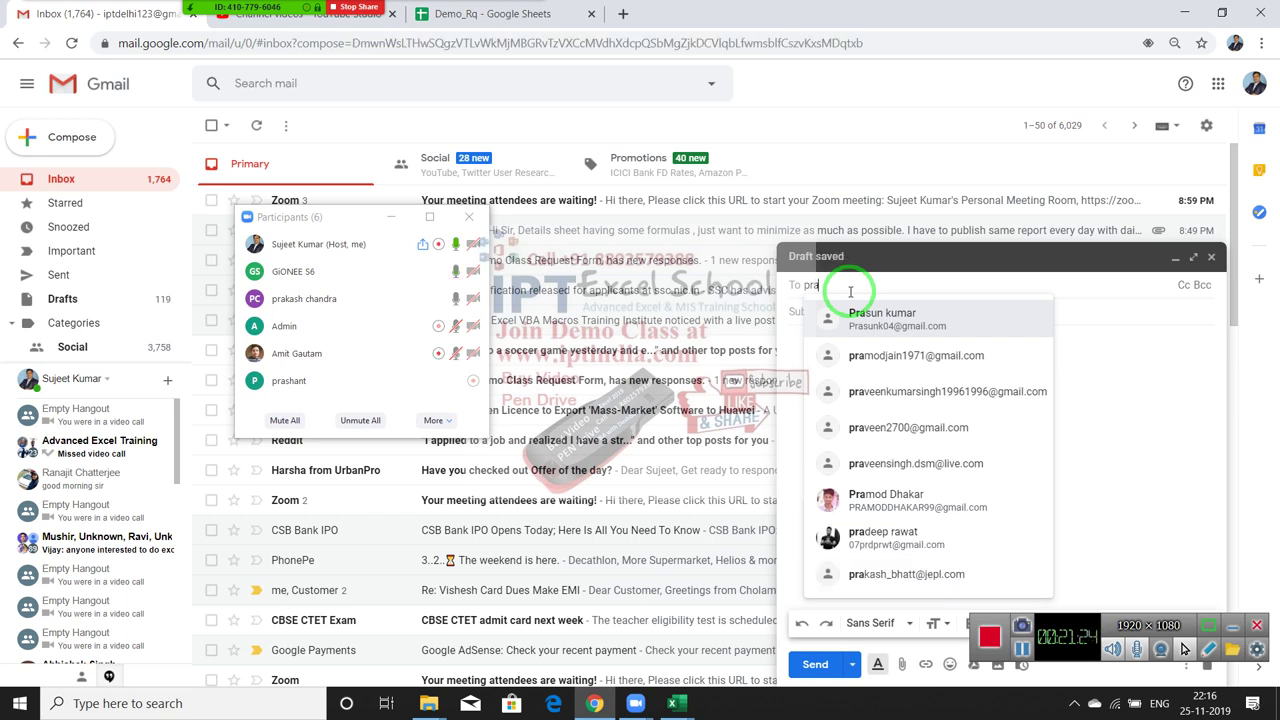
text(kash)
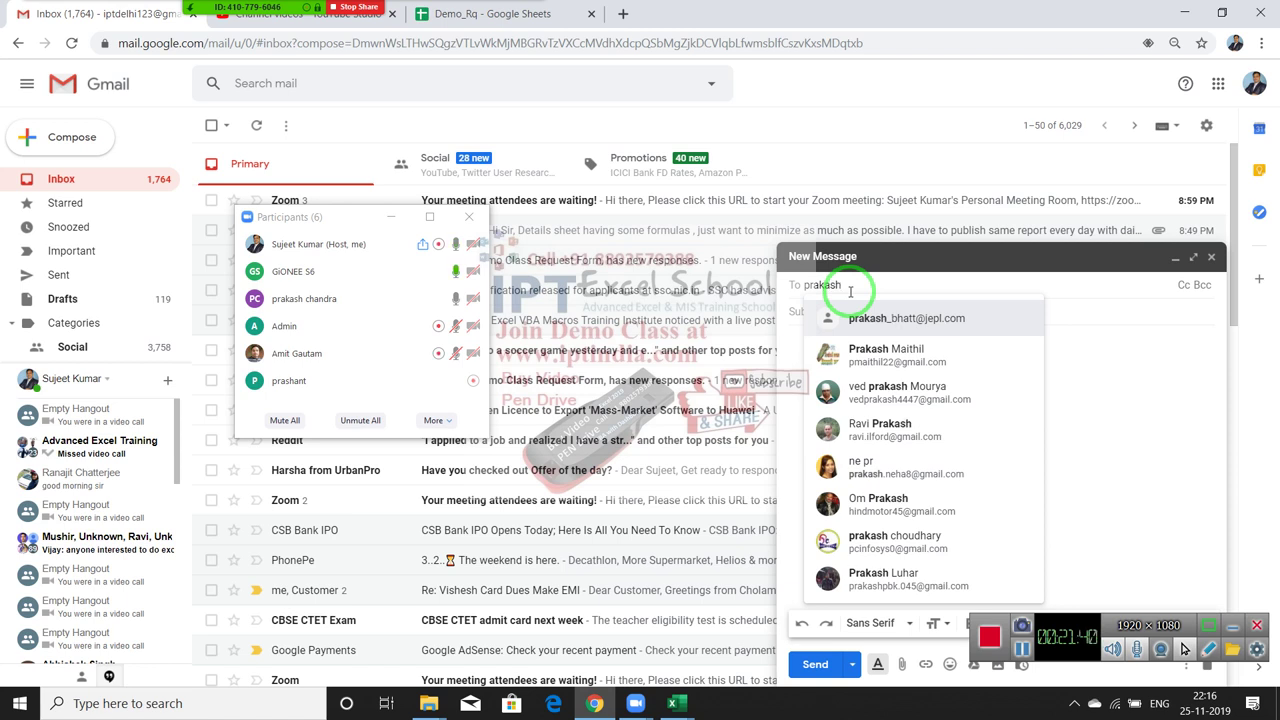
key(BackSpace)
key(BackSpace)
key(BackSpace)
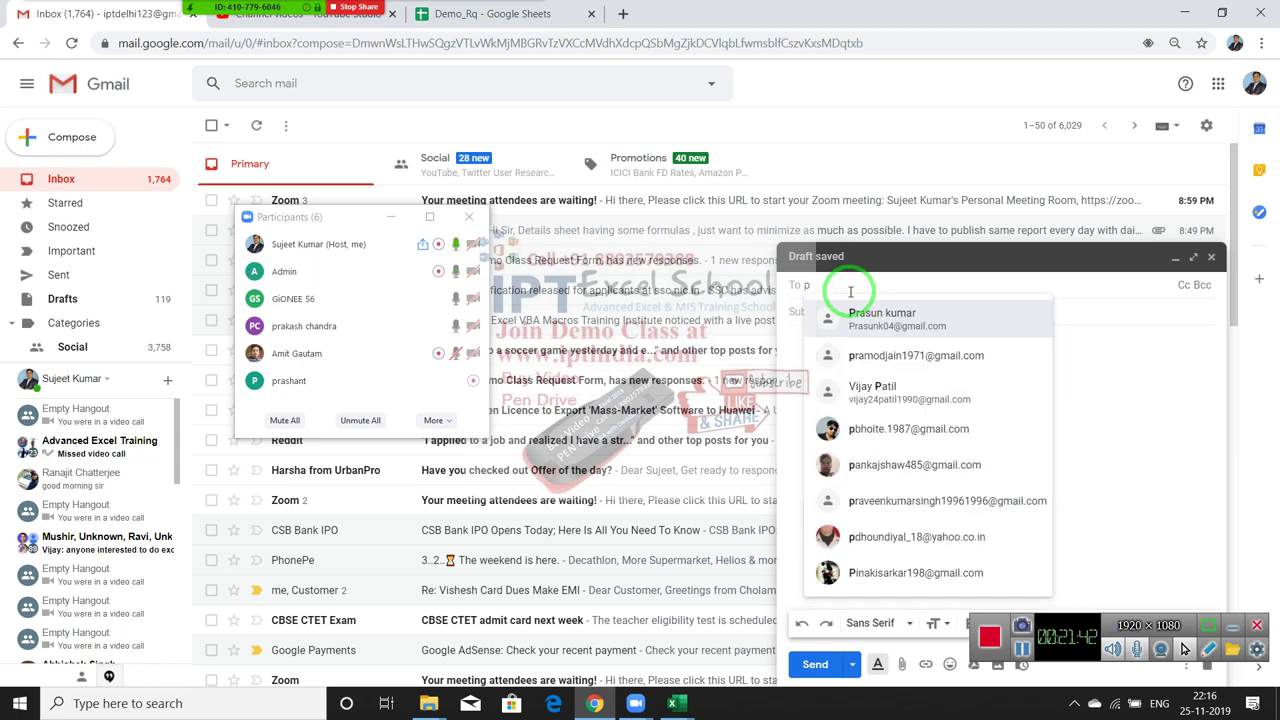
key(BackSpace)
text(p)
text(rasa)
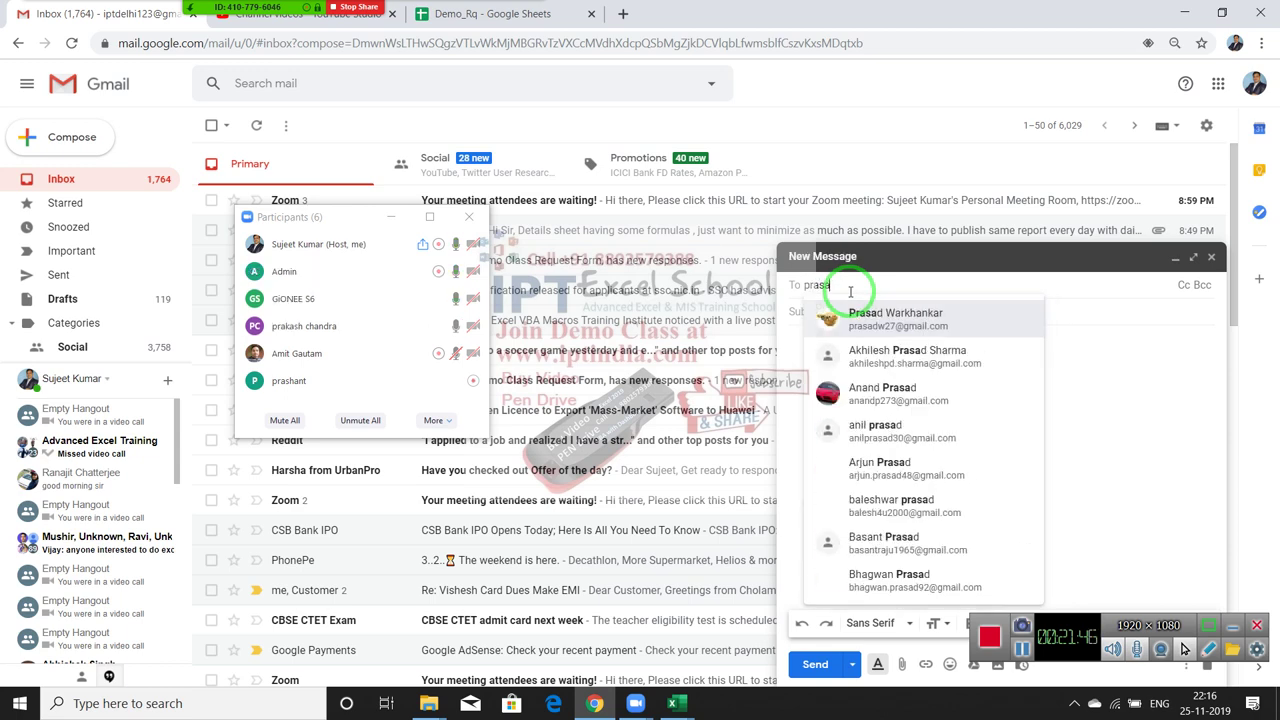
key(BackSpace)
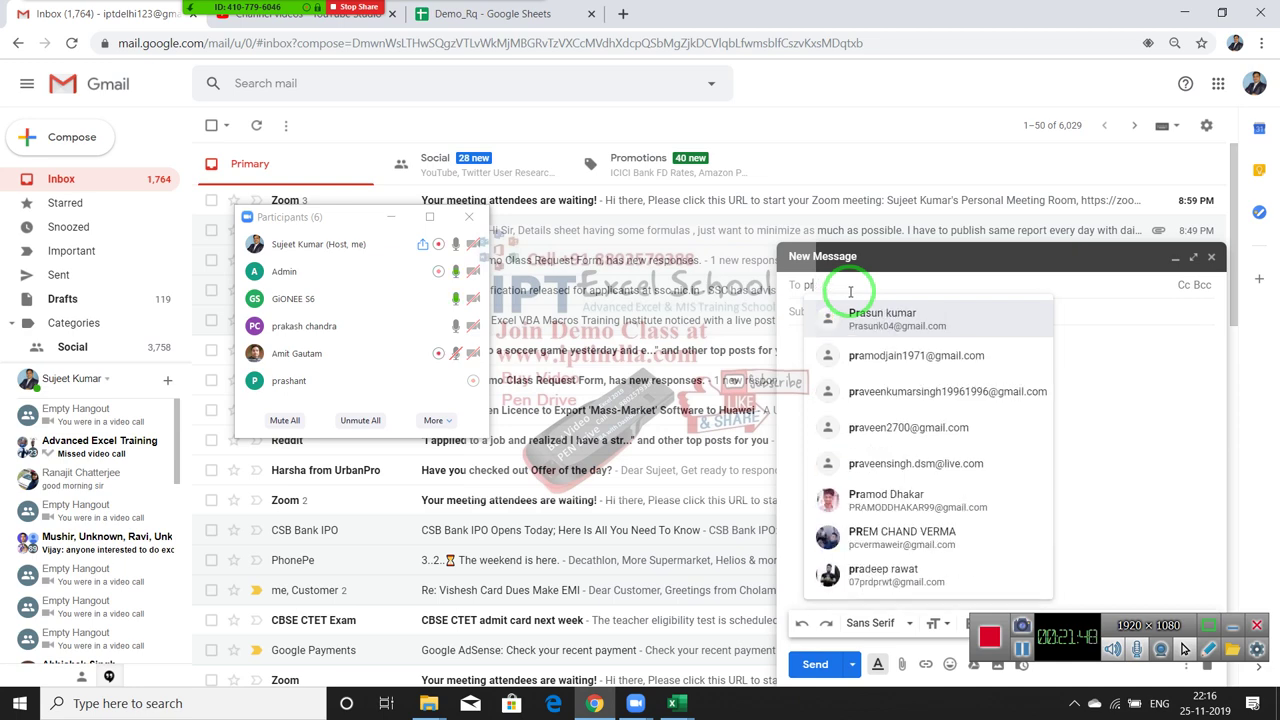
key(BackSpace)
key(BackSpace)
key(BackSpace)
key(BackSpace)
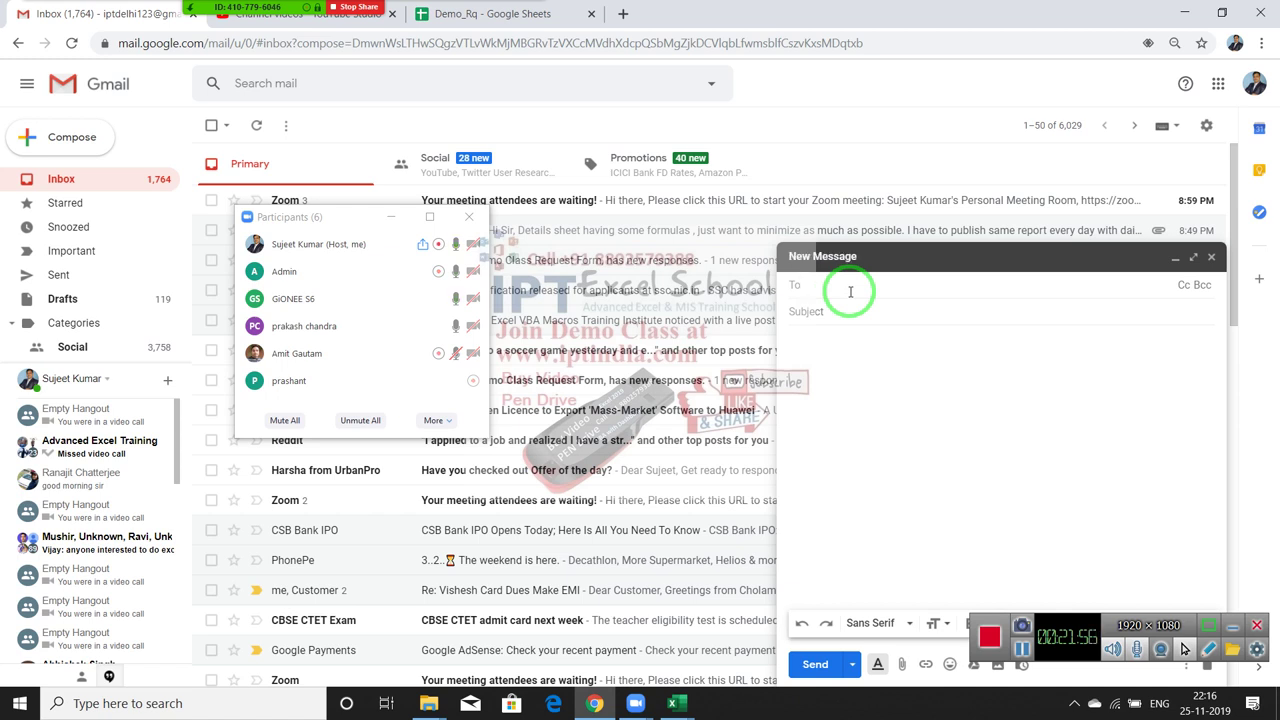
text(pbh)
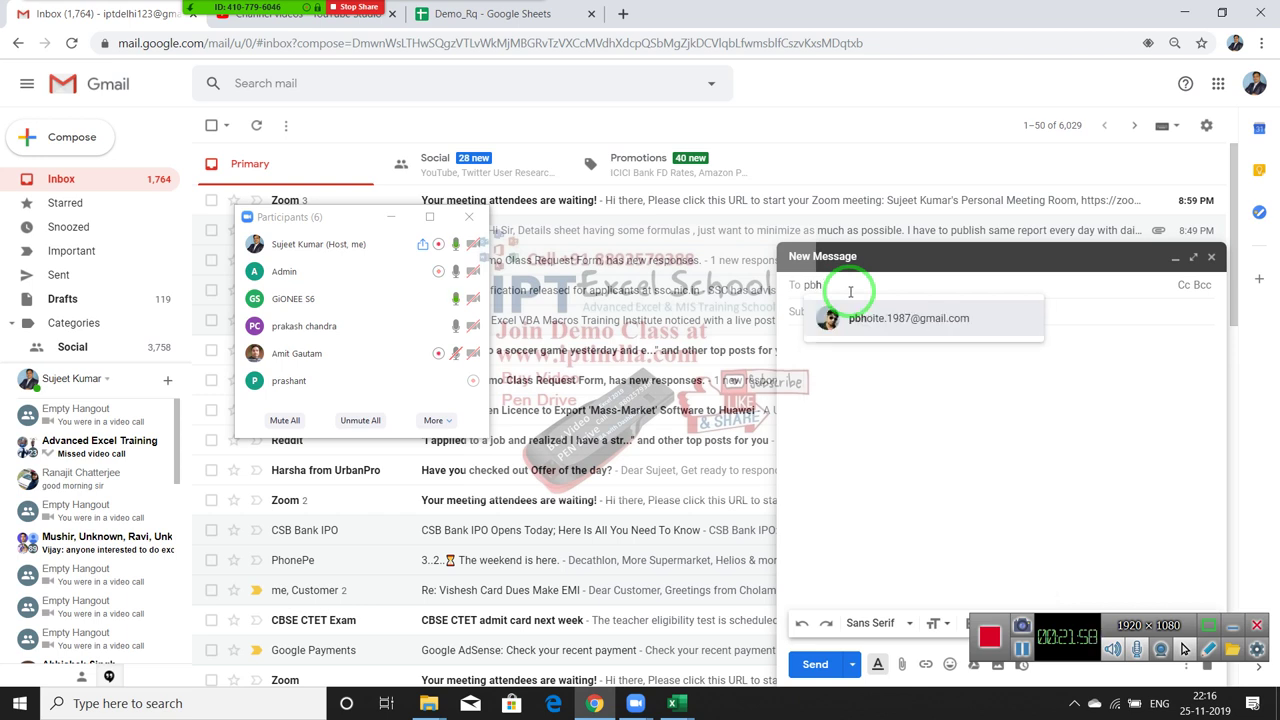
key(Return)
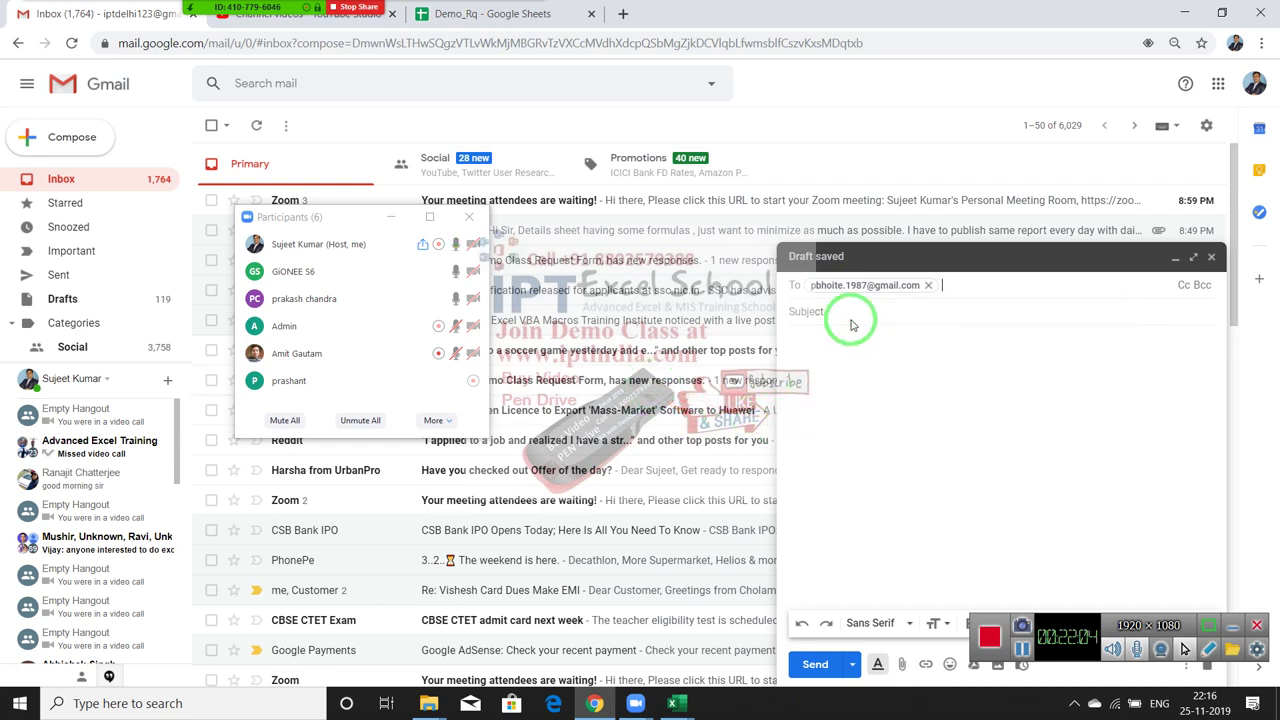
- Begin a second recipient, dismissing the contact suggestions and the meeting time-limit popup
text(p)
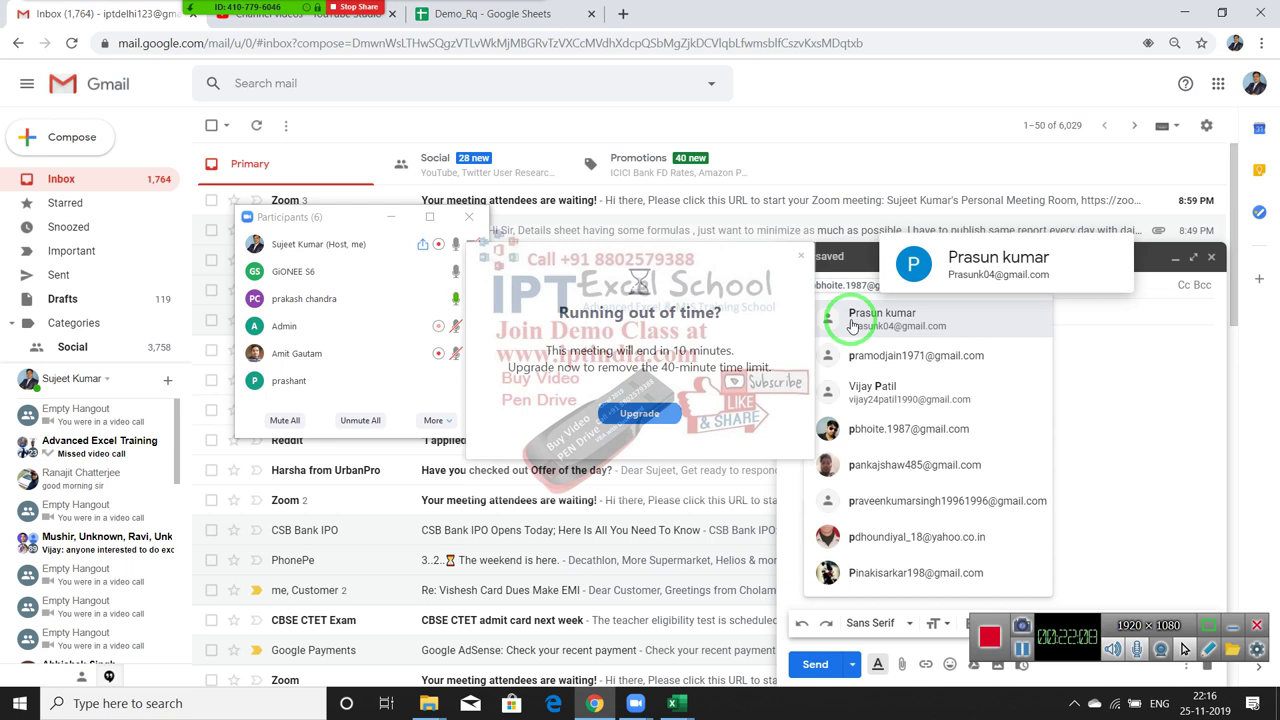
key(Escape)
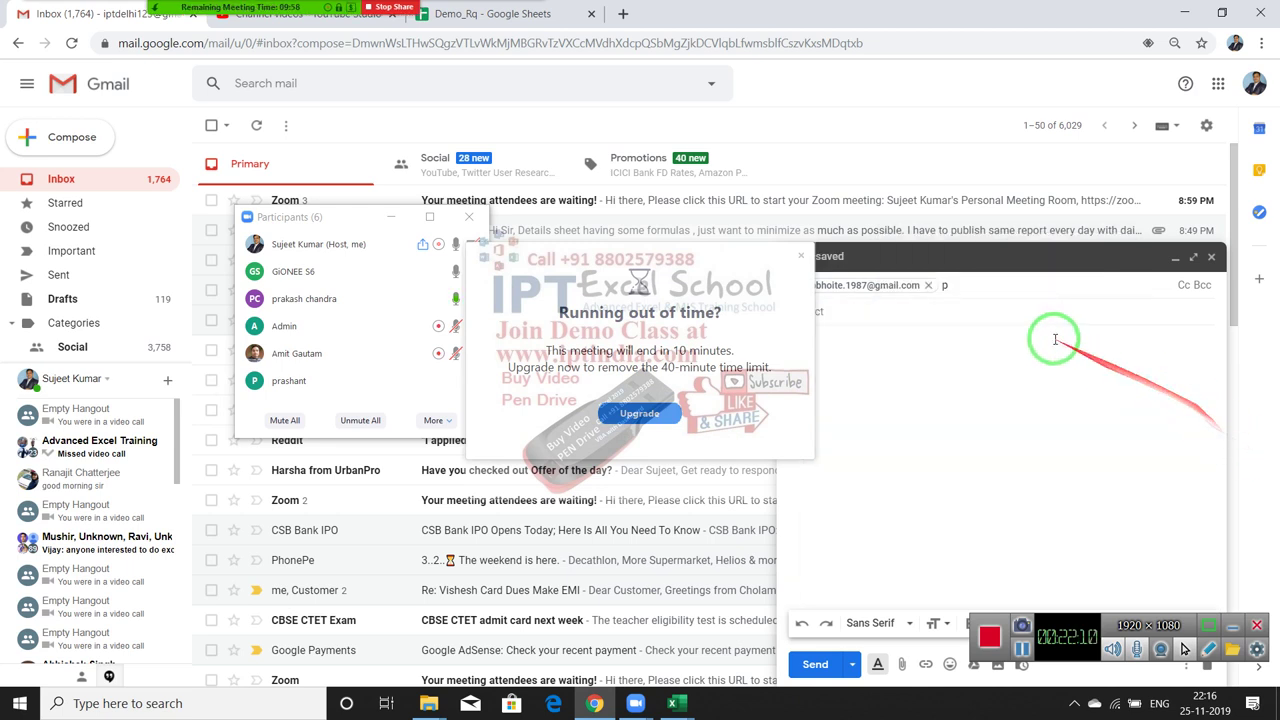
click(857, 288)
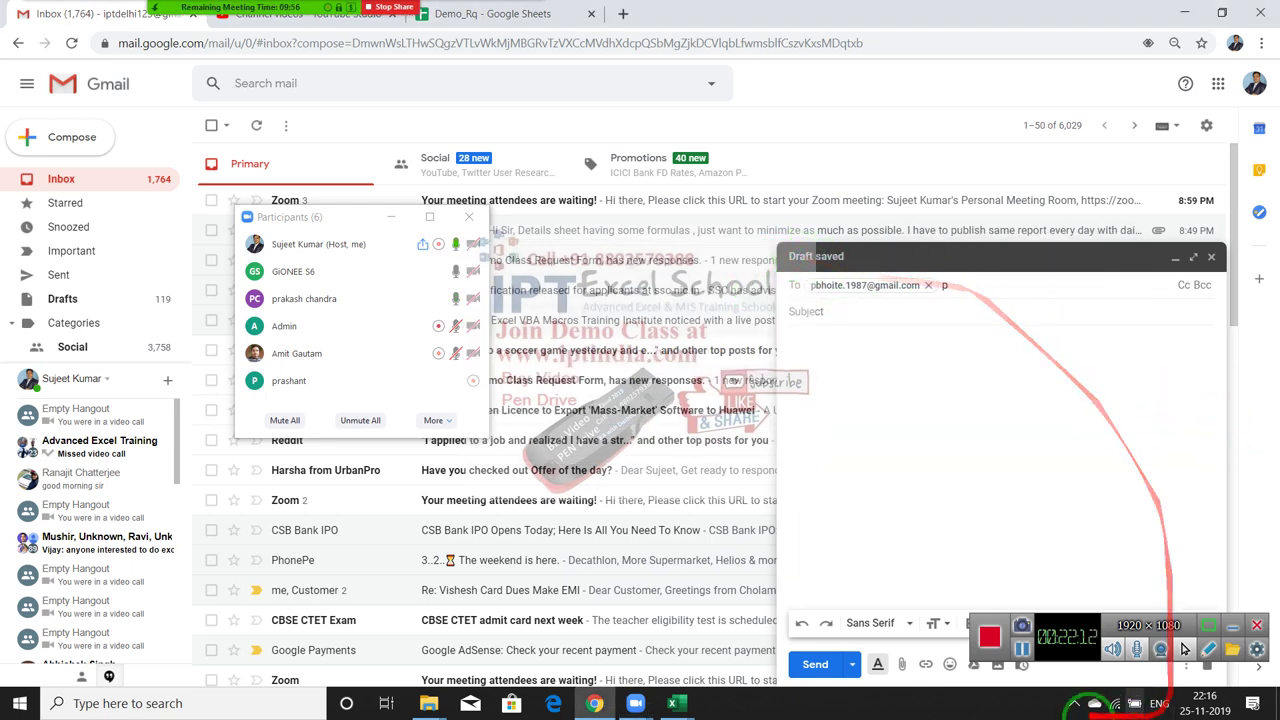